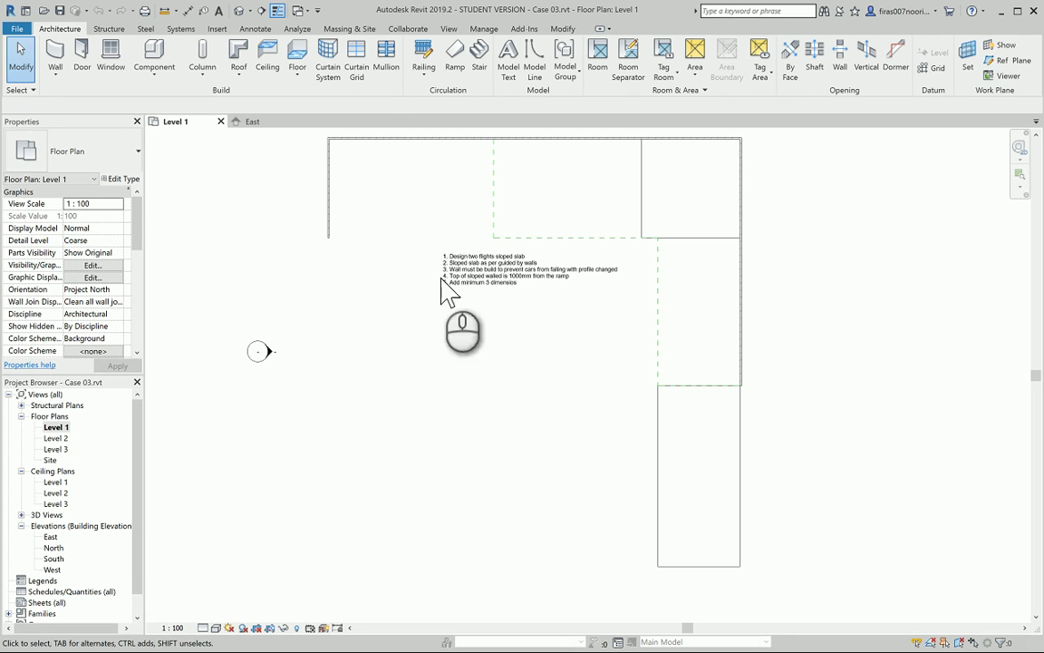
# Step: Examine the existing walls and slabs in the 3D view and the level heights in the East elevation
pyautogui.click(239, 10)
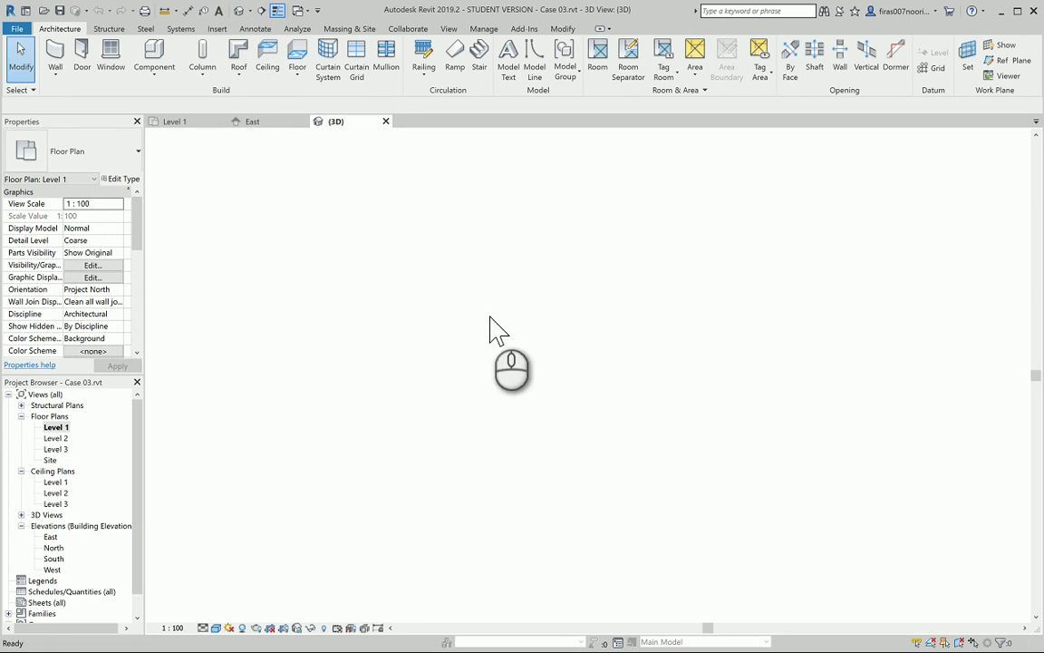
pyautogui.scroll(2, 555, 301)
pyautogui.keyDown('shift'); pyautogui.moveTo(555, 301); pyautogui.dragTo(709, 318, button='middle'); pyautogui.keyUp('shift')
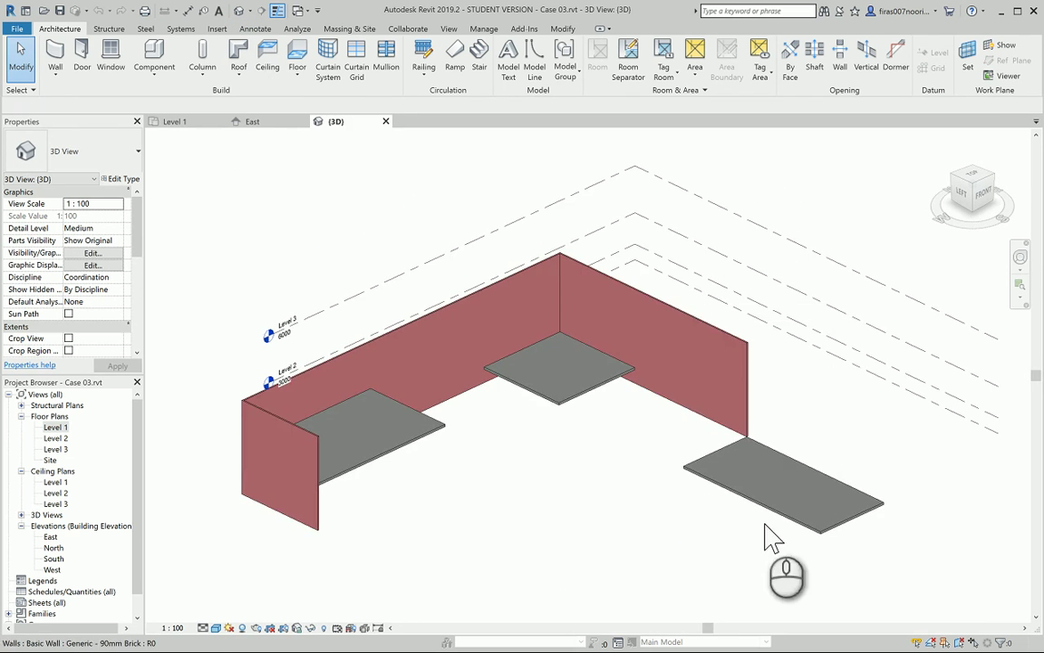
pyautogui.scroll(1, 497, 433)
pyautogui.scroll(1, 497, 421)
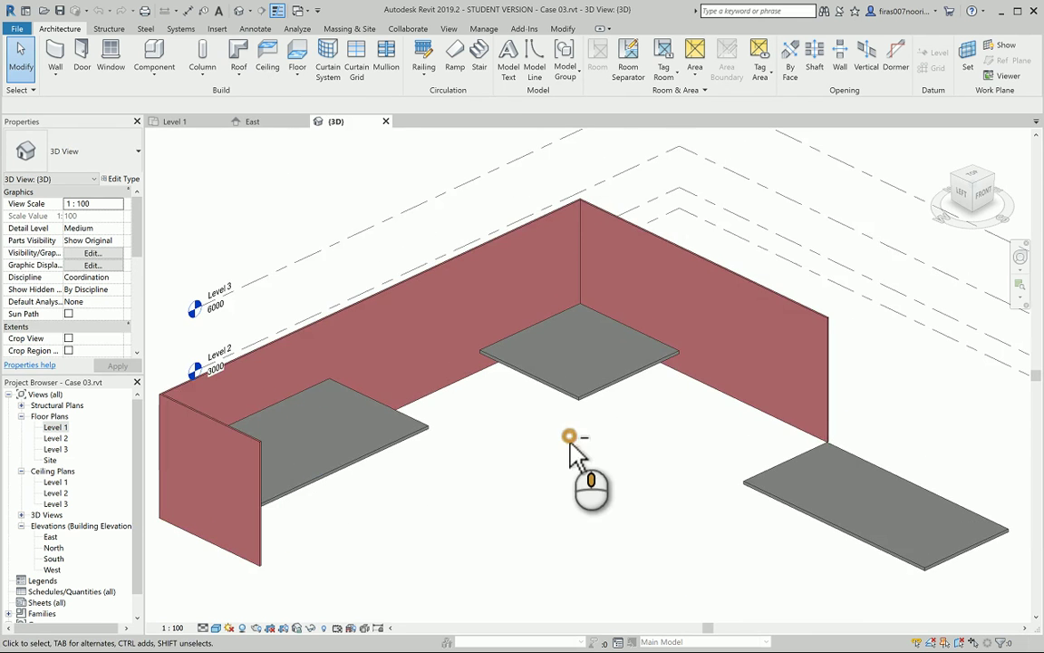
pyautogui.keyDown('shift'); pyautogui.moveTo(569, 435); pyautogui.dragTo(569, 413, button='middle'); pyautogui.keyUp('shift')
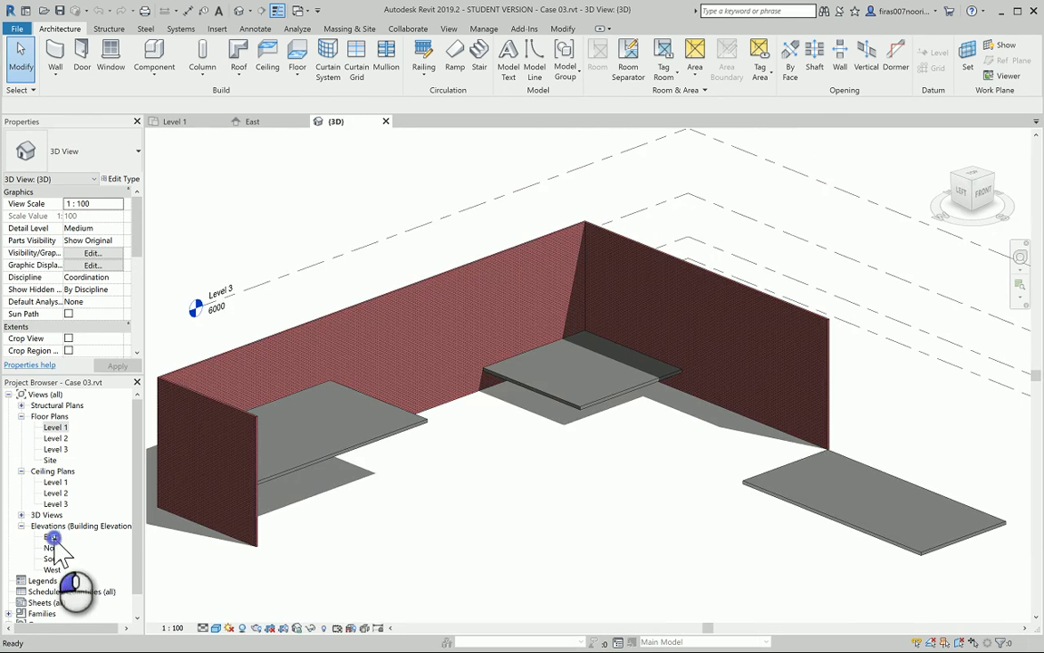
pyautogui.doubleClick(51, 537)
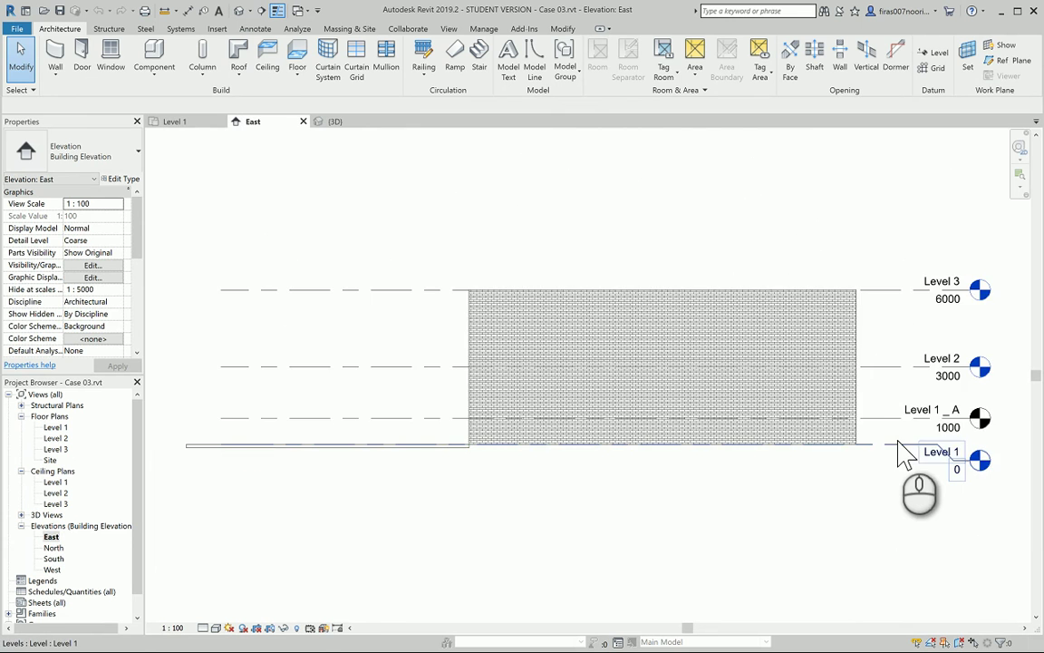
pyautogui.scroll(2, 900, 454)
pyautogui.moveTo(839, 449); pyautogui.dragTo(768, 417, button='middle')
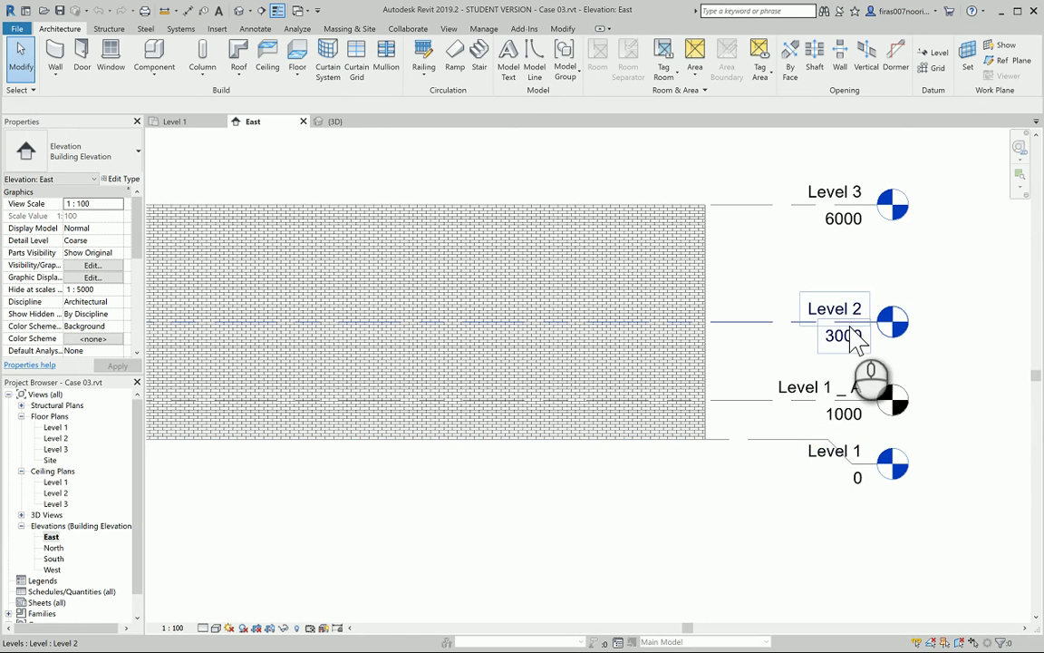
pyautogui.click(239, 10)
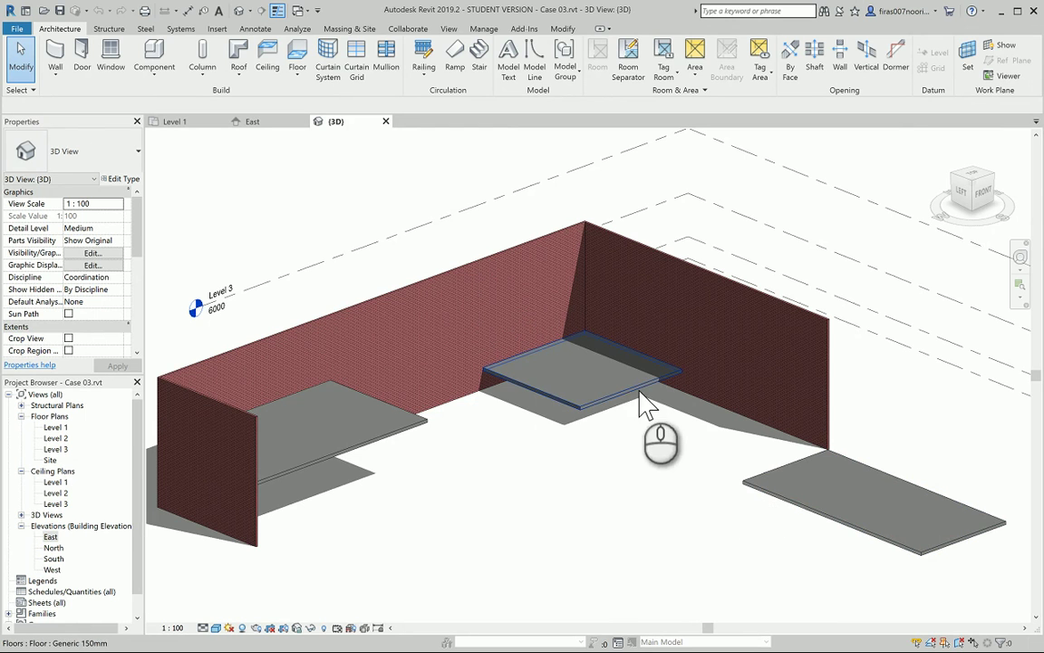
pyautogui.moveTo(699, 473); pyautogui.dragTo(718, 459, button='middle')
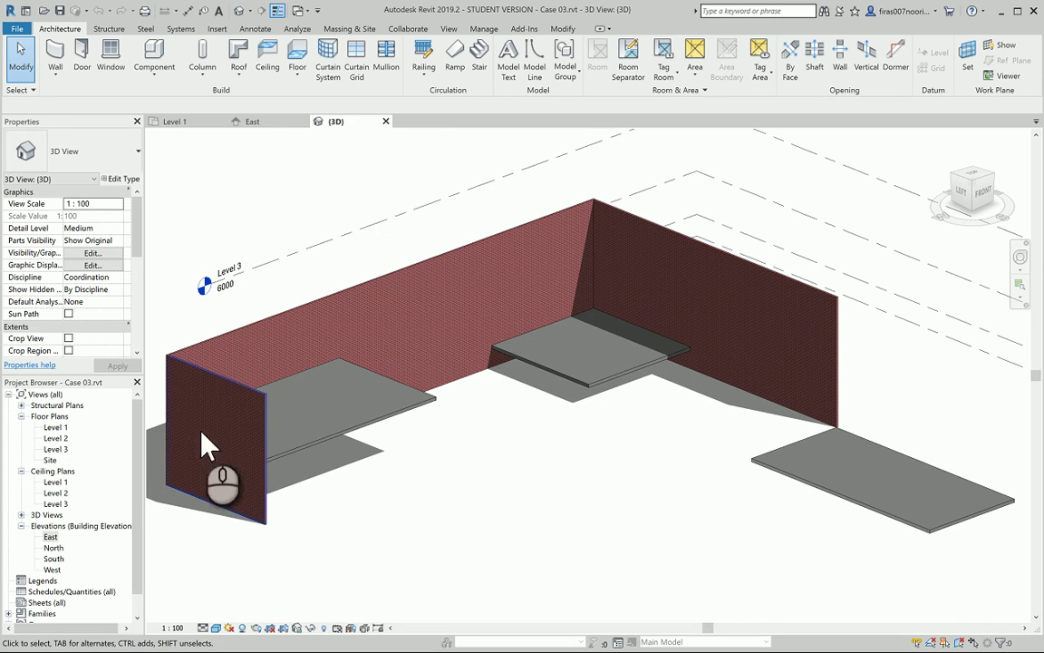
# Step: Start a Generic 150mm floor on the Level 1 plan and pick the four edges between the lower slab and corner landing as its boundary
pyautogui.doubleClick(55, 427)
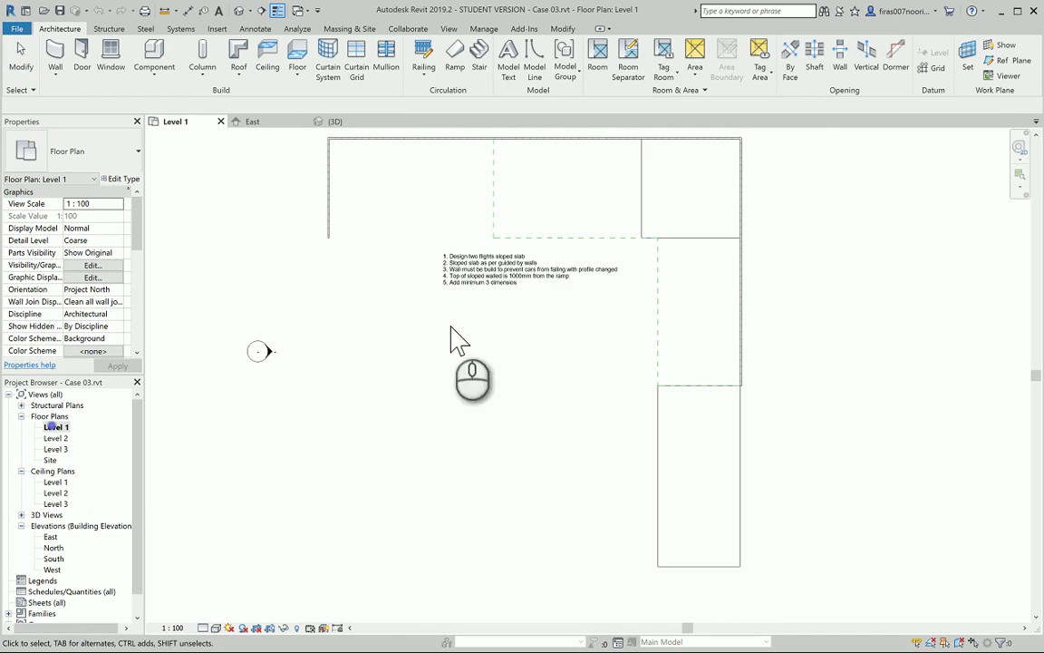
pyautogui.moveTo(749, 289); pyautogui.dragTo(590, 295, button='middle')
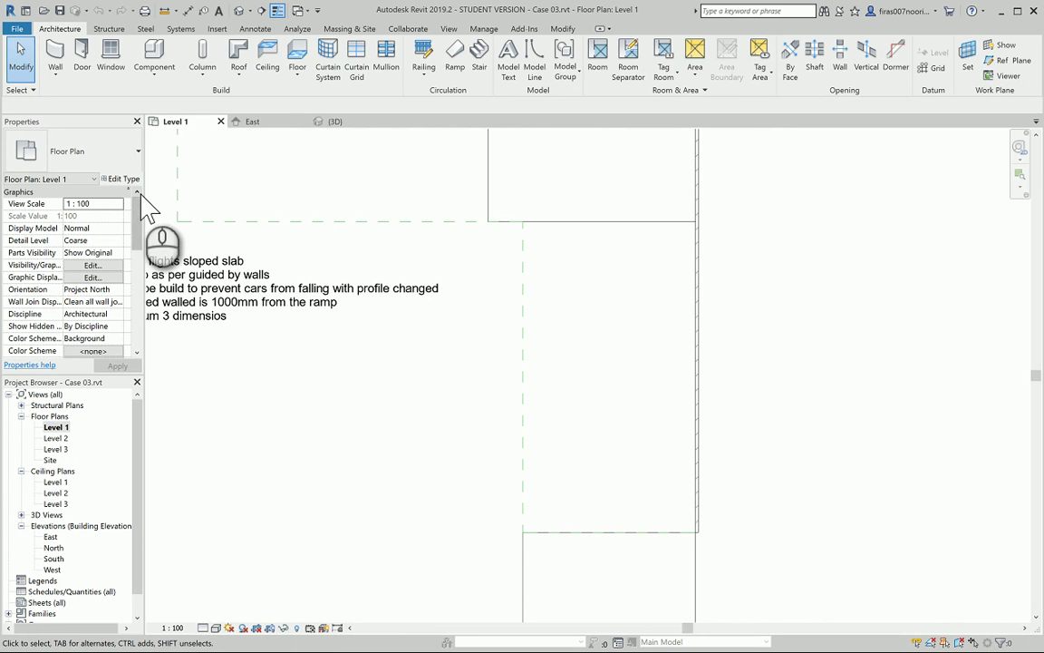
pyautogui.click(297, 56)
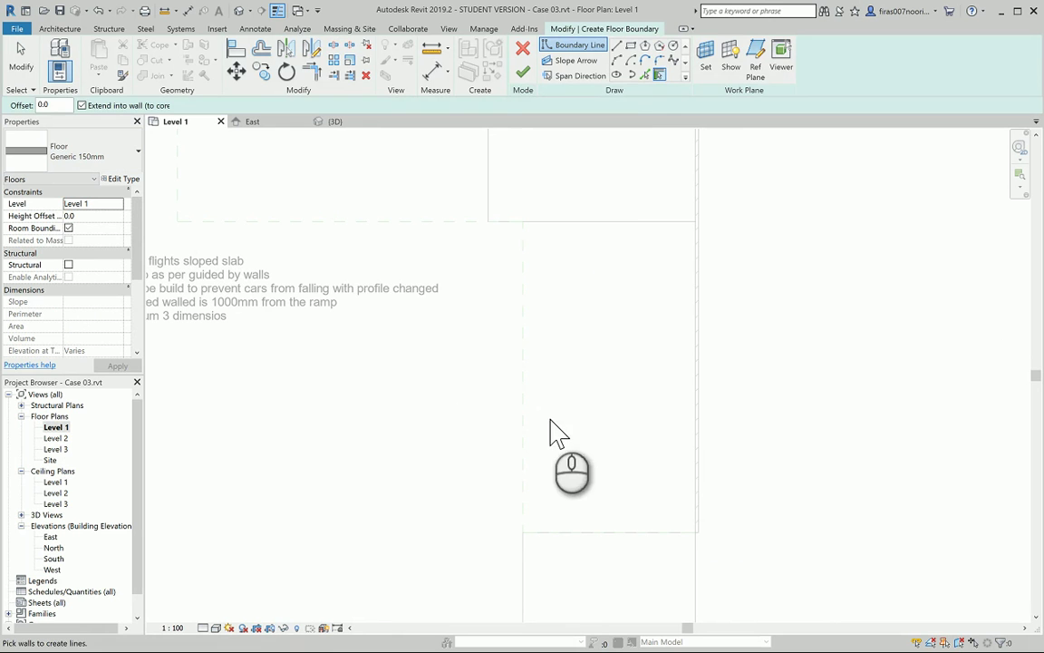
pyautogui.click(644, 74)
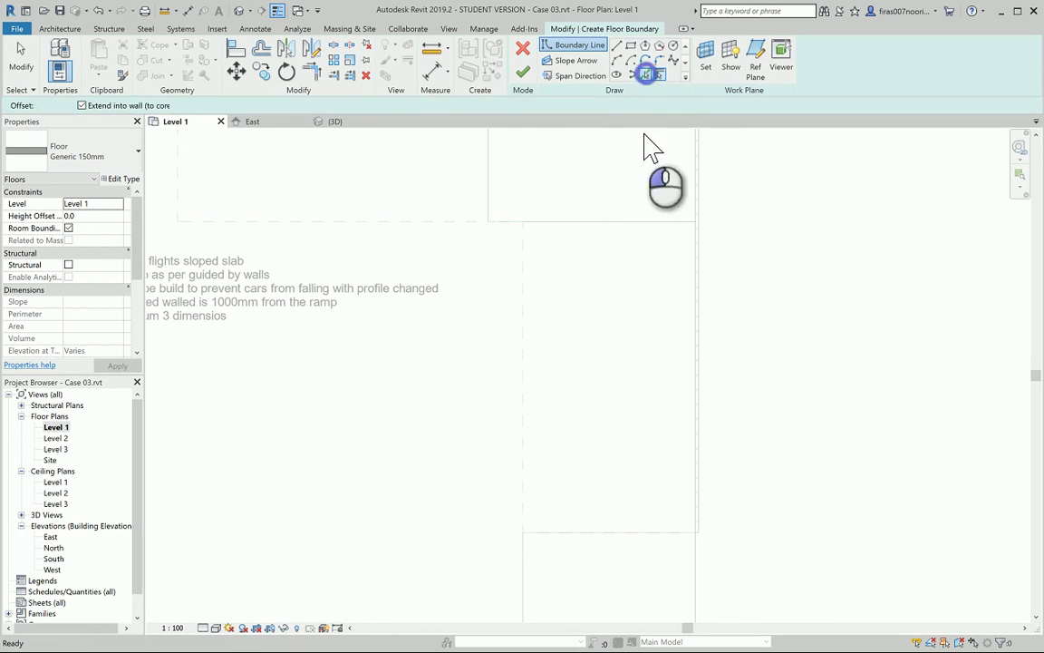
pyautogui.click(604, 221)
pyautogui.click(545, 302)
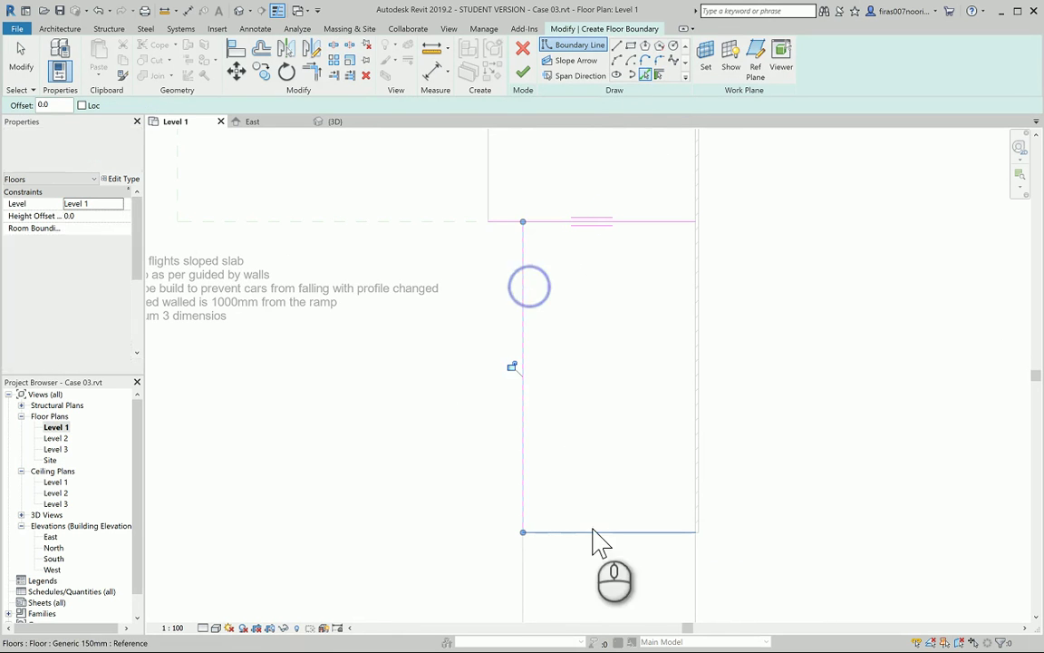
pyautogui.click(592, 529)
pyautogui.click(695, 389)
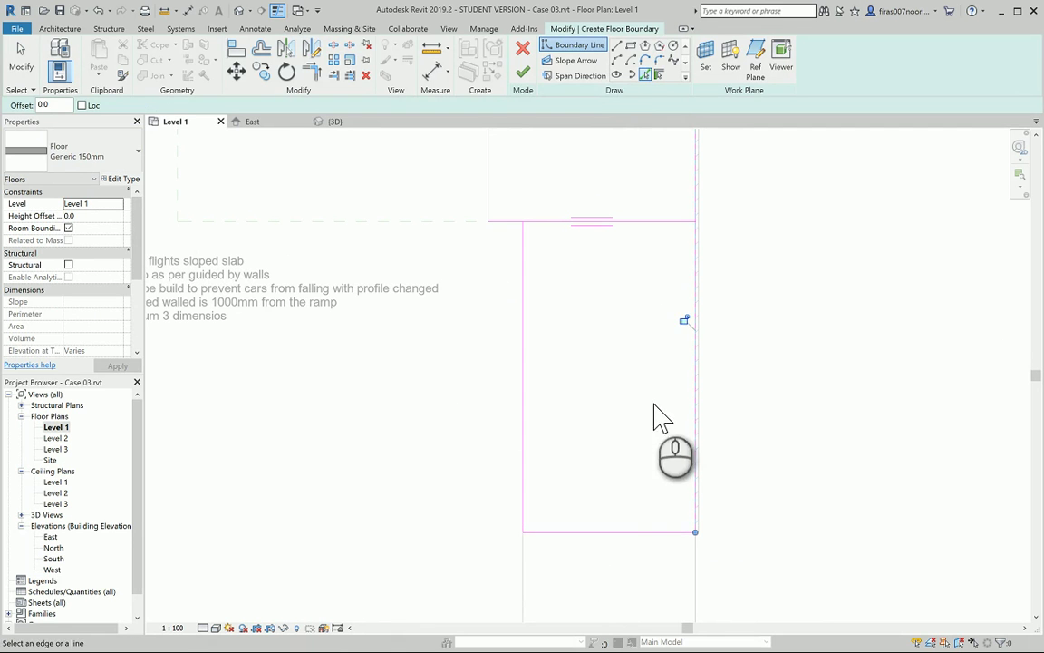
# Step: Trim the picked boundary lines to corners so the floor sketch forms a closed rectangle
pyautogui.press('Escape')
pyautogui.press('t')
pyautogui.press('r')
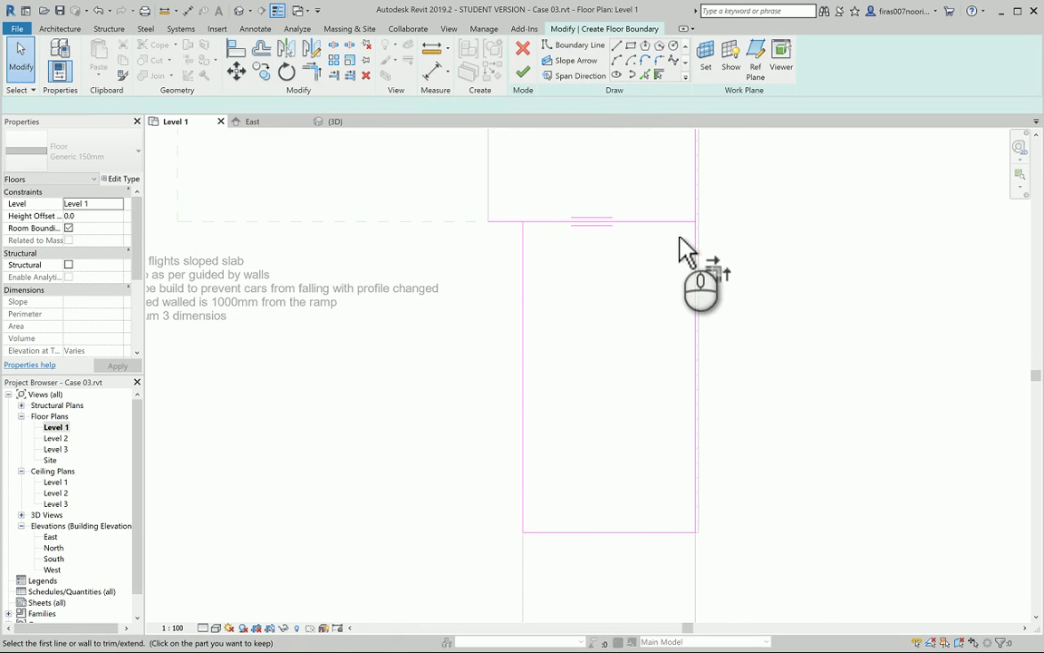
pyautogui.click(676, 225)
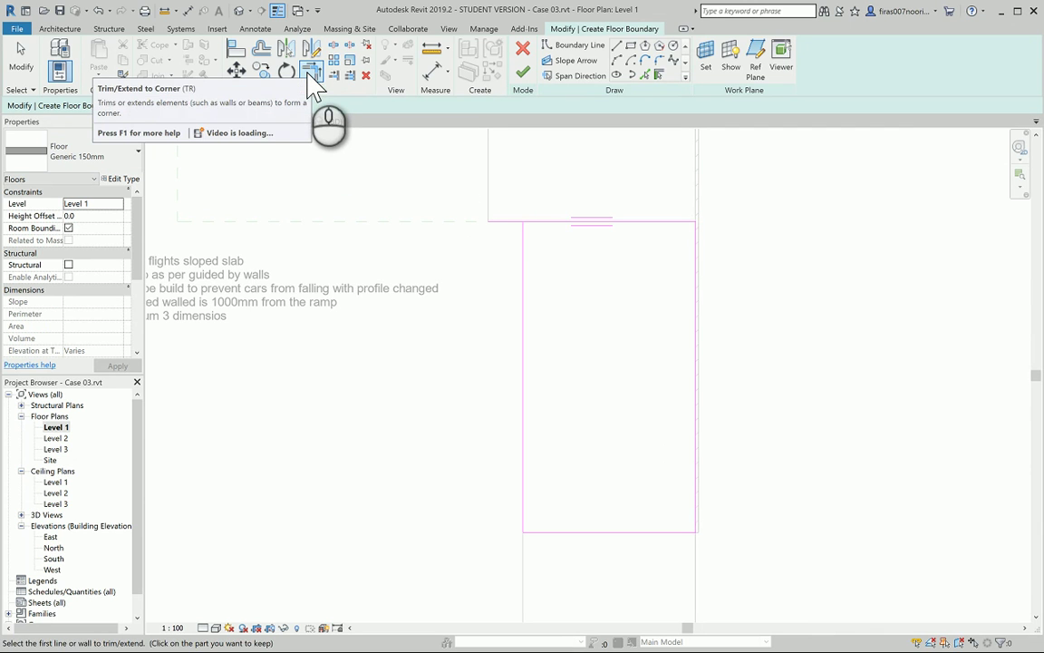
pyautogui.click(544, 221)
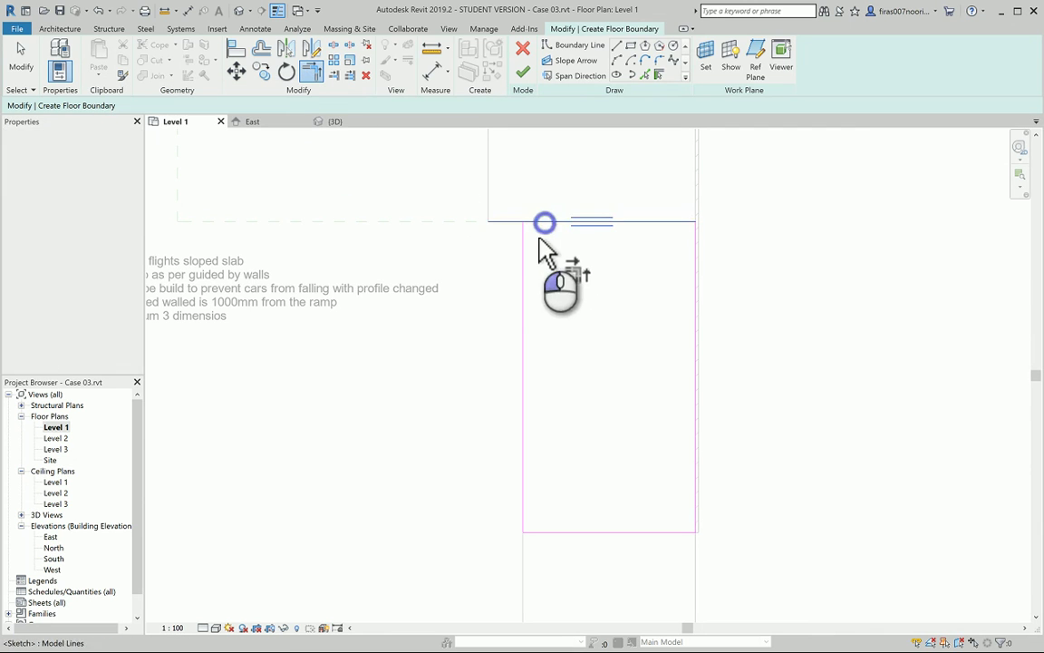
pyautogui.click(526, 259)
pyautogui.click(584, 532)
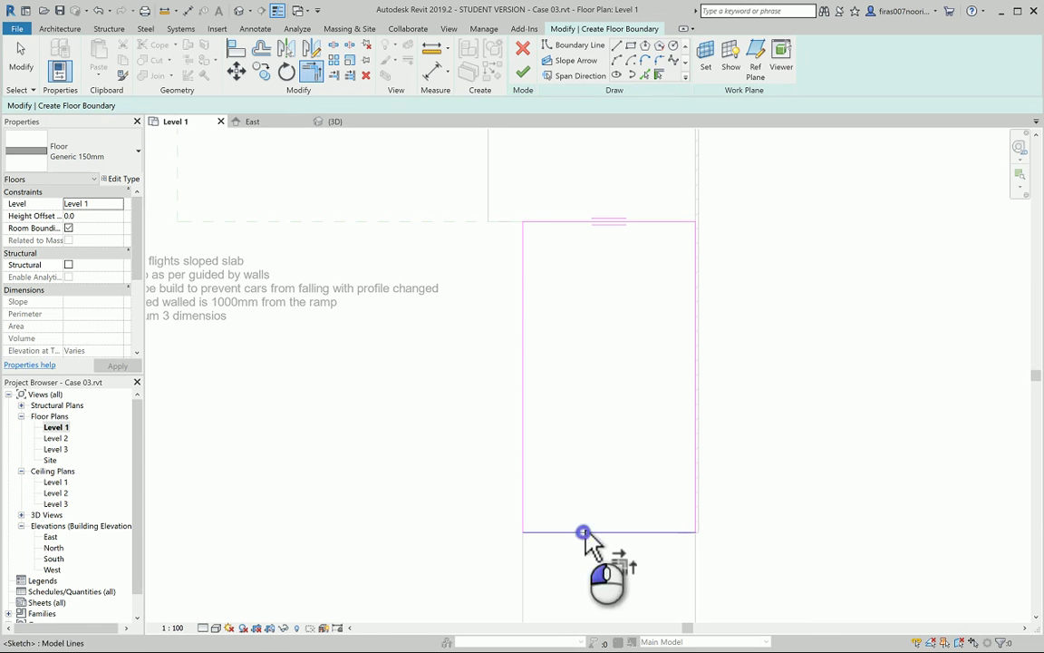
pyautogui.click(694, 449)
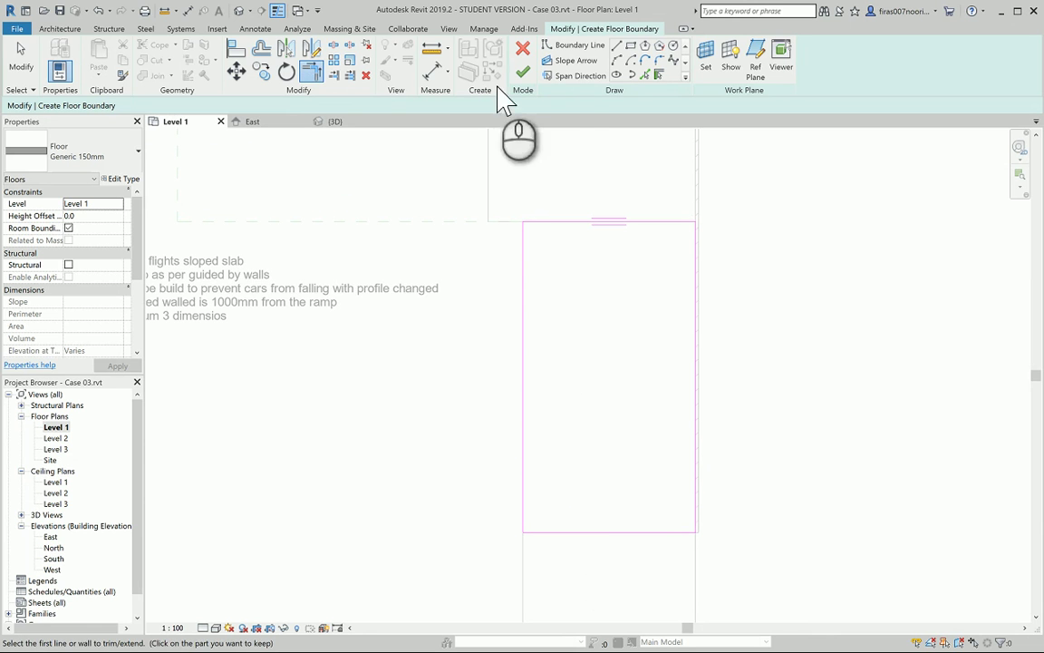
# Step: Add a slope arrow from the midpoint of the boundary's lower edge to the midpoint of its upper edge
pyautogui.click(577, 61)
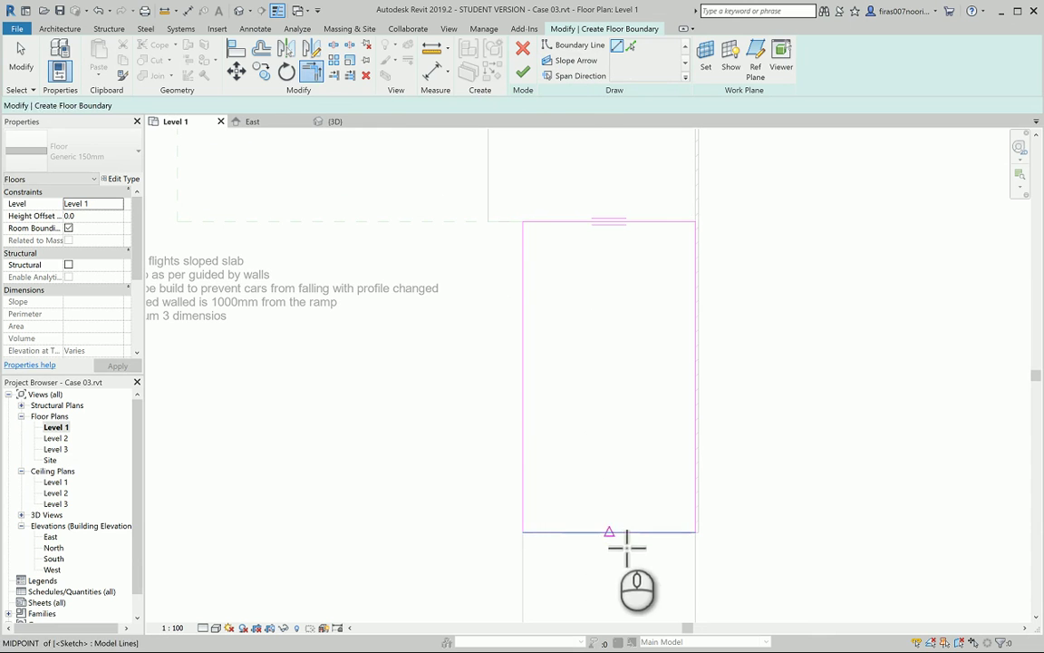
pyautogui.click(611, 532)
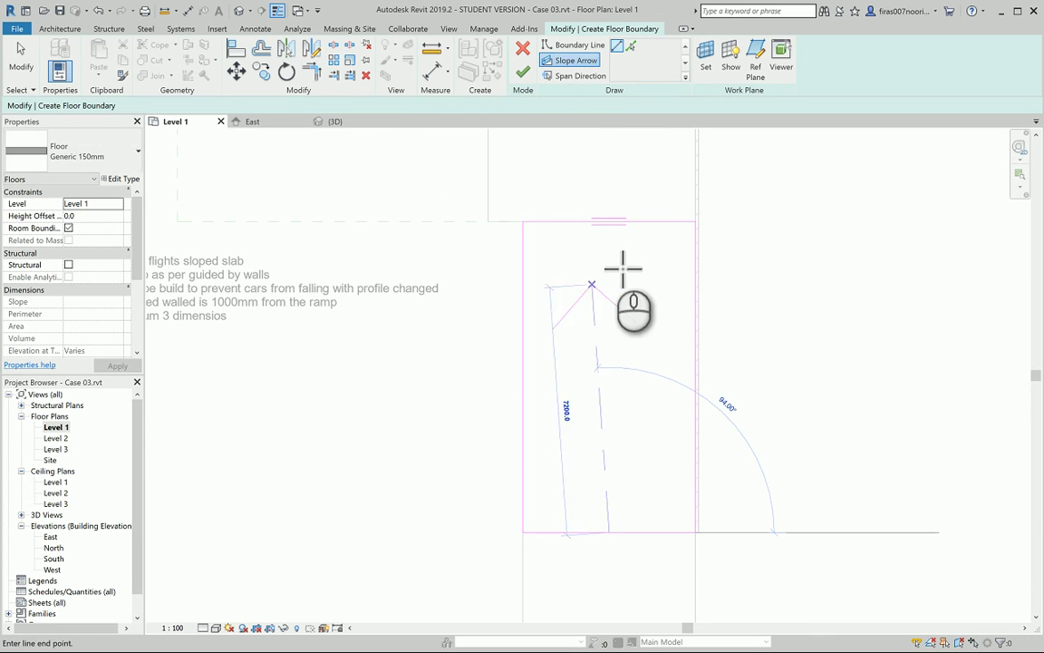
pyautogui.click(607, 223)
pyautogui.press('Escape')
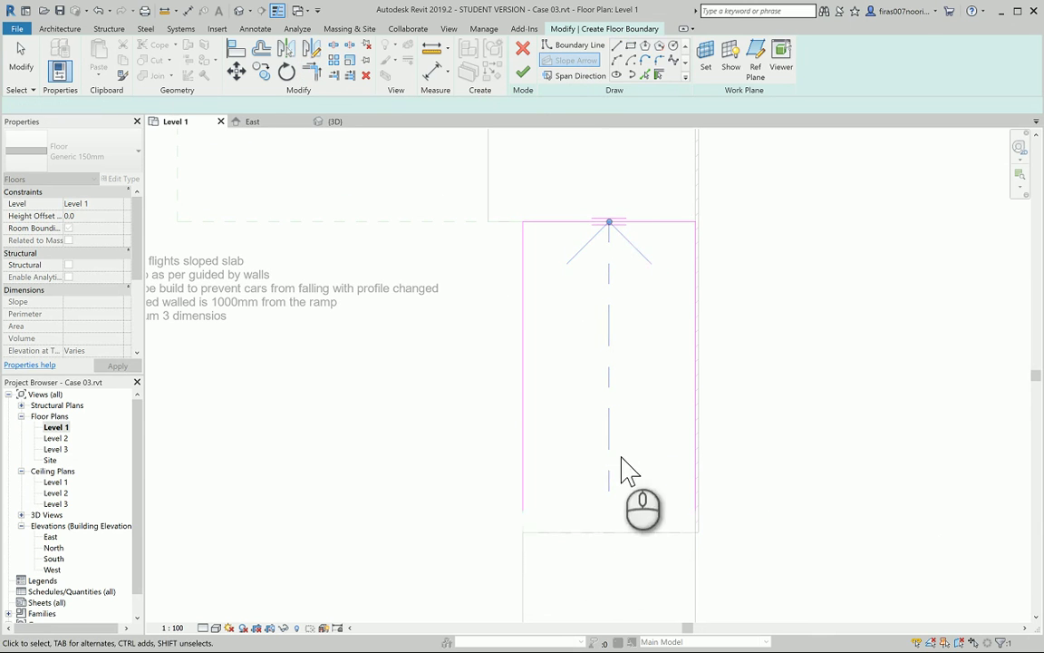
# Step: Set the slope arrow's tail to Level 1 with 0 offset and its head to Level 1 _ A, and finish the floor
pyautogui.click(617, 293)
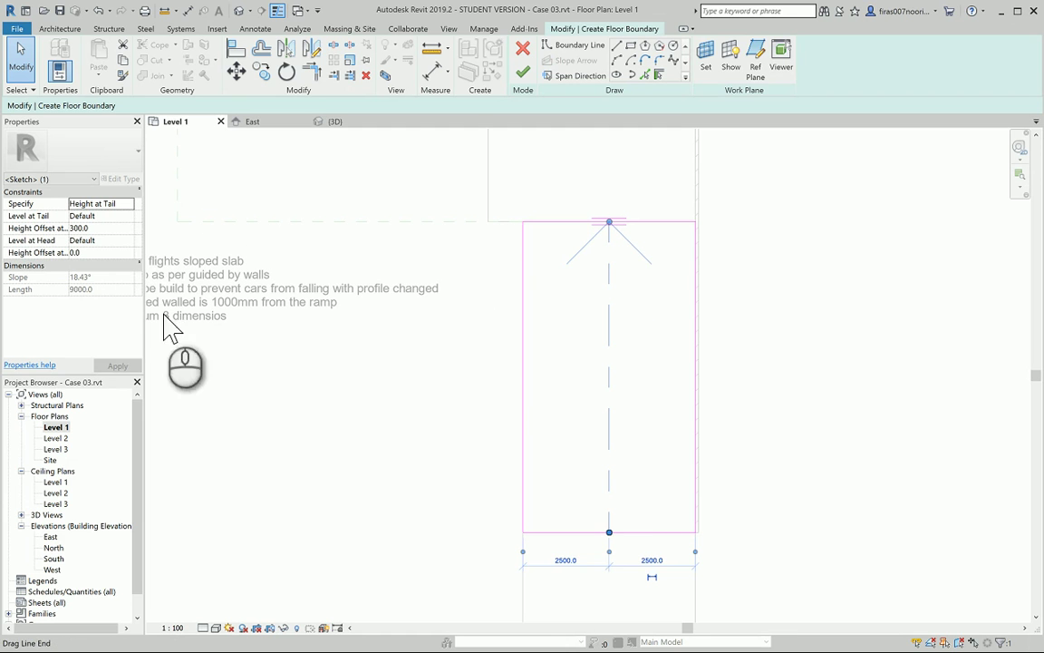
pyautogui.click(129, 216)
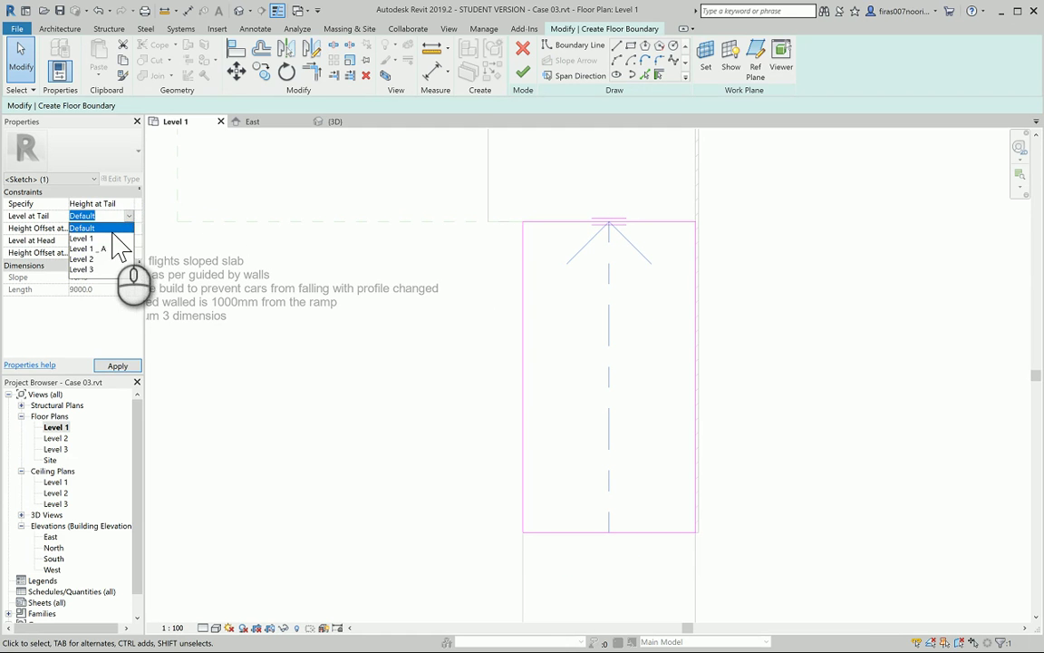
pyautogui.click(87, 239)
pyautogui.click(106, 229)
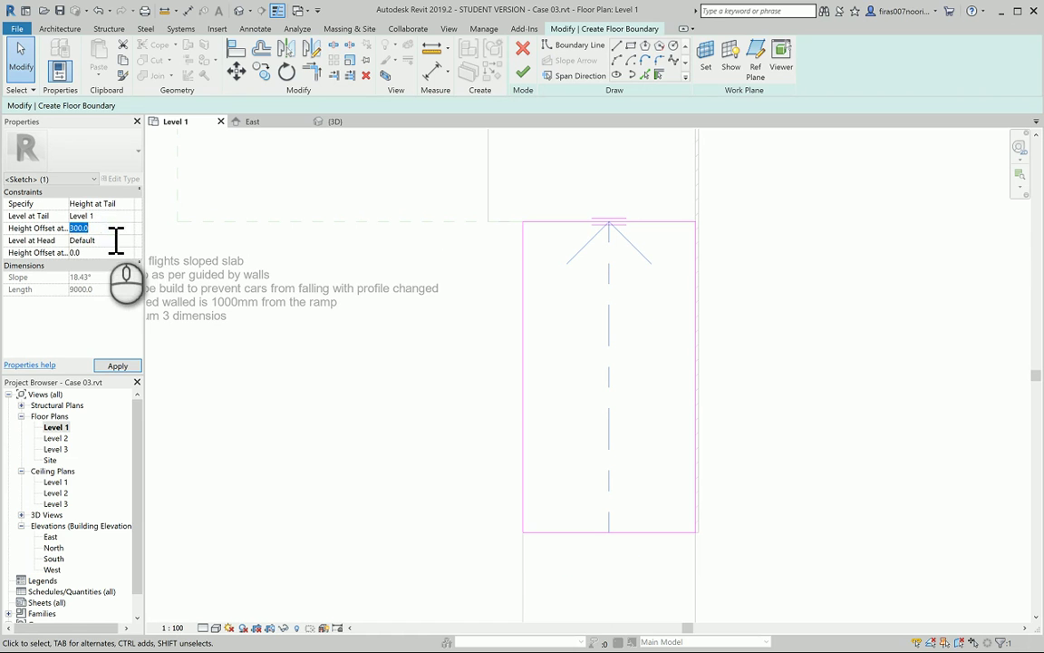
pyautogui.click(129, 243)
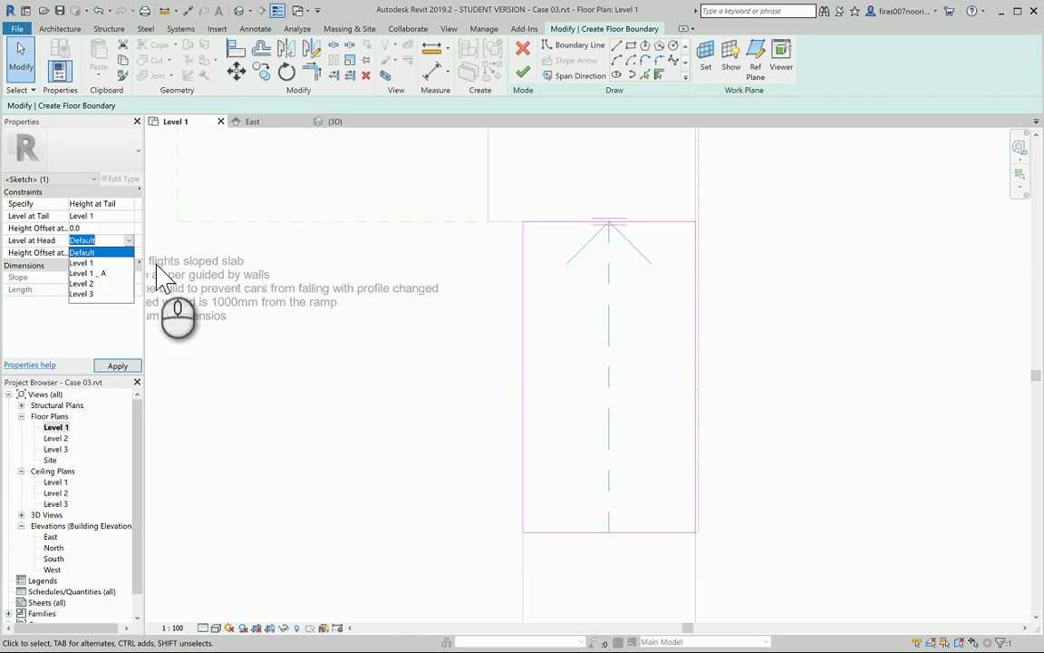
pyautogui.click(91, 273)
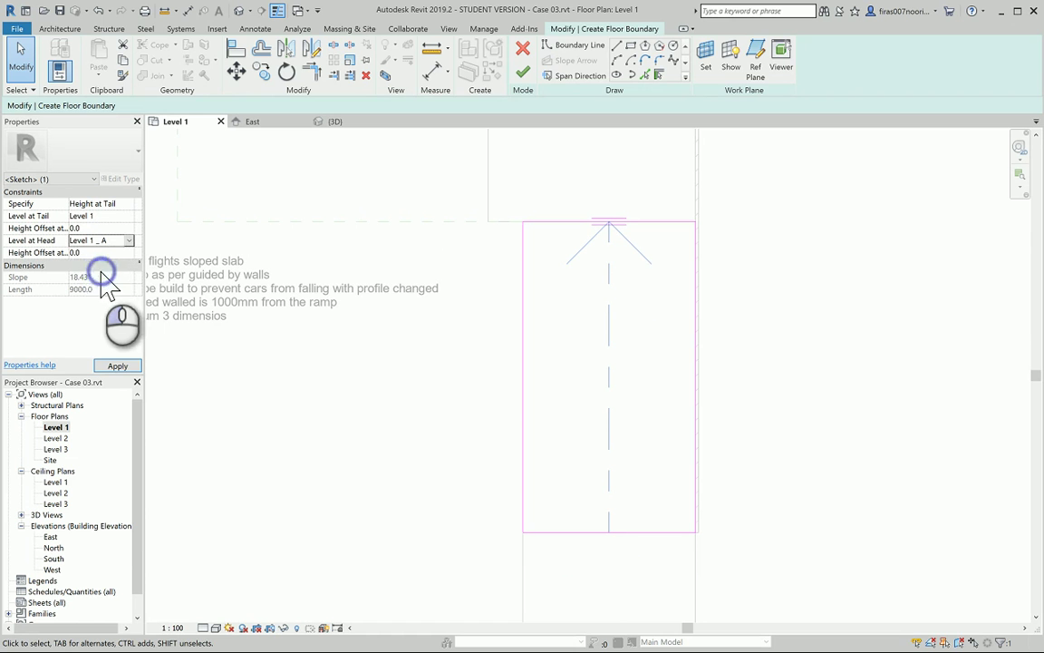
pyautogui.click(118, 366)
pyautogui.click(523, 72)
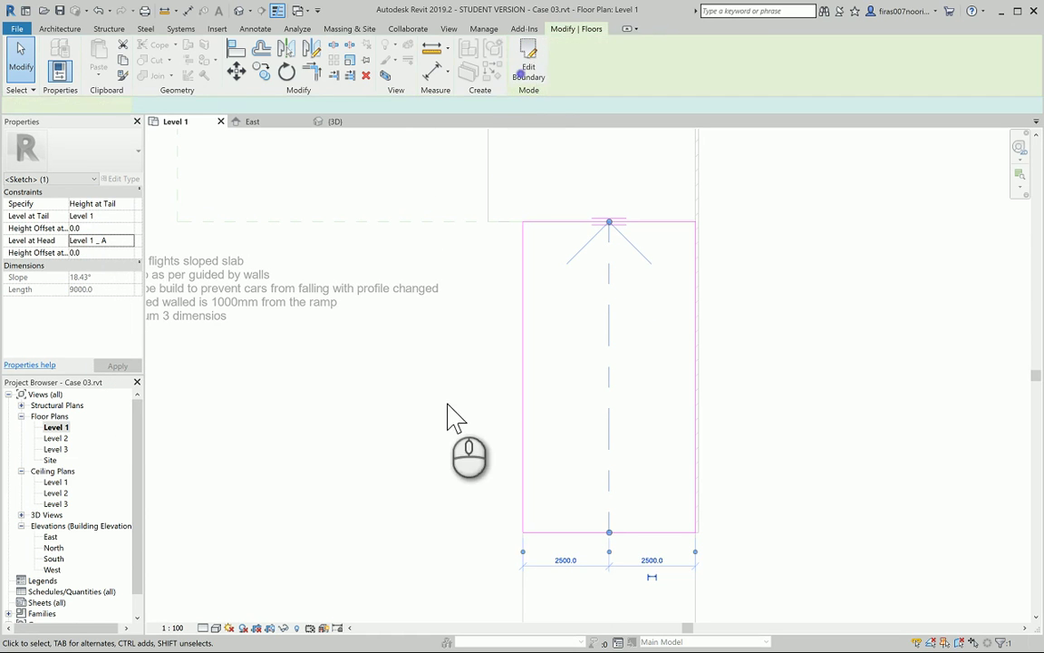
# Step: Inspect the new sloped slab and its joints with the adjoining slabs in the 3D view
pyautogui.click(444, 434)
pyautogui.click(238, 10)
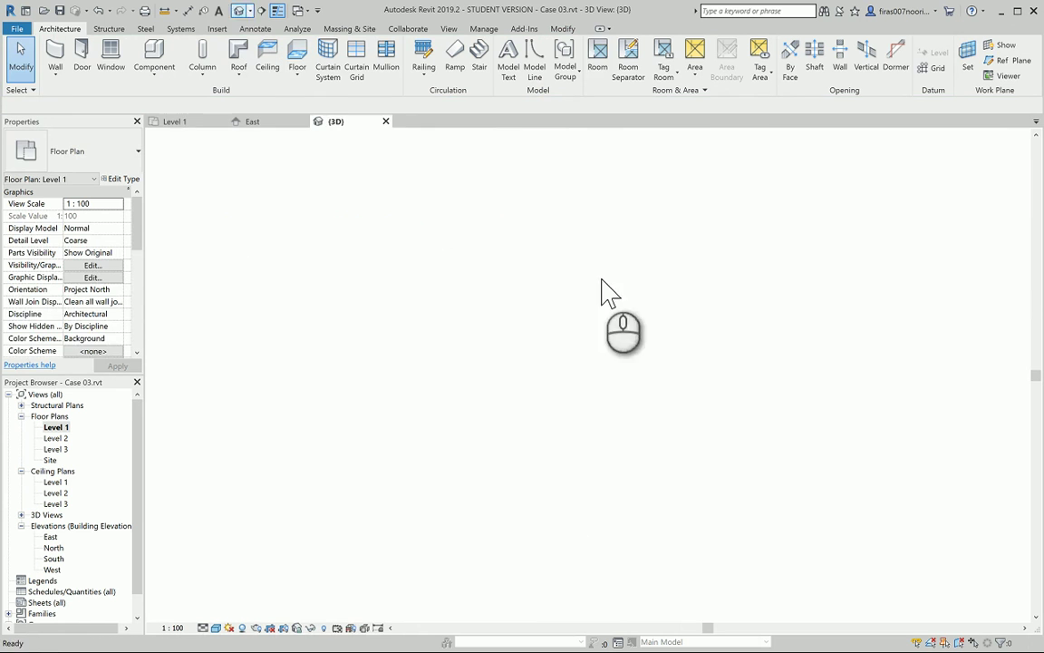
pyautogui.scroll(4, 693, 381)
pyautogui.moveTo(507, 489); pyautogui.dragTo(517, 467, button='middle')
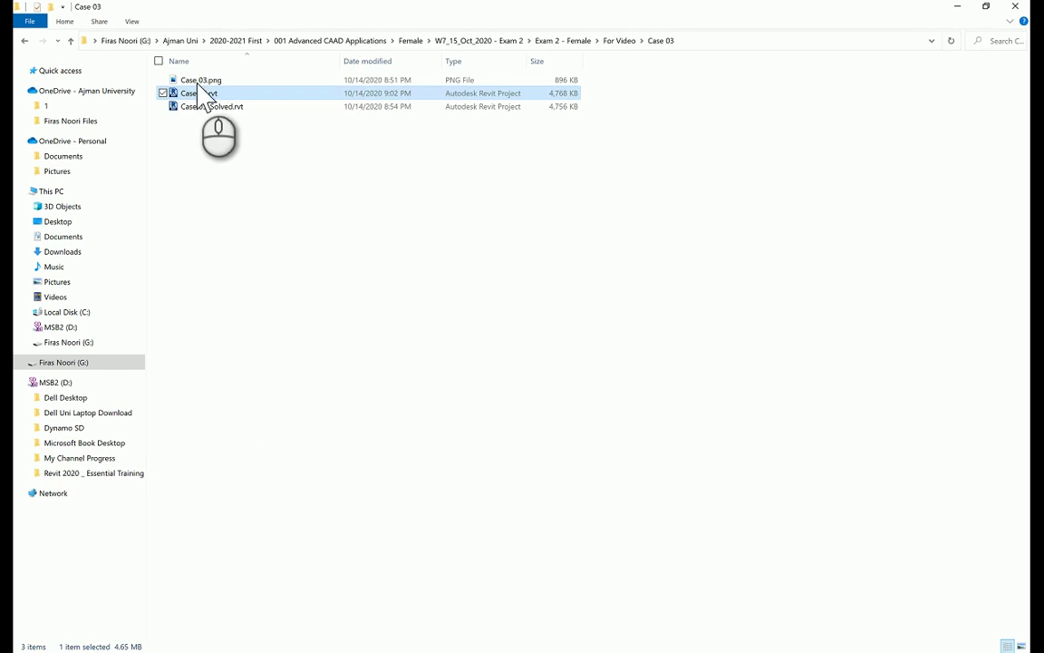
# Step: Switch to File Explorer, study the reference image Case 03.png, and return to Revit
pyautogui.click(198, 80)
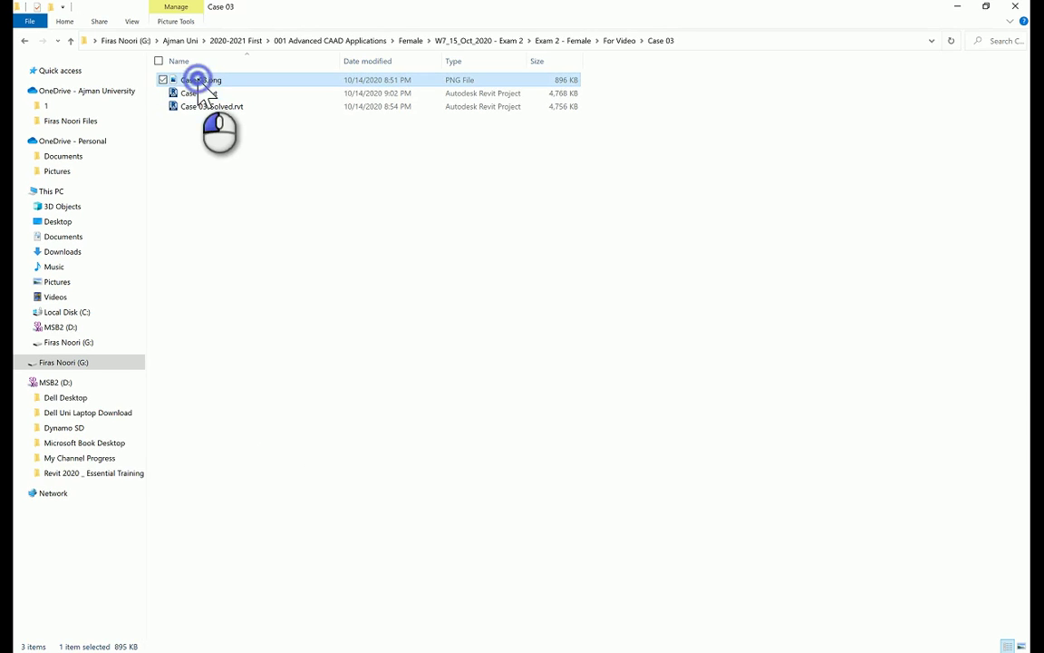
pyautogui.doubleClick(198, 80)
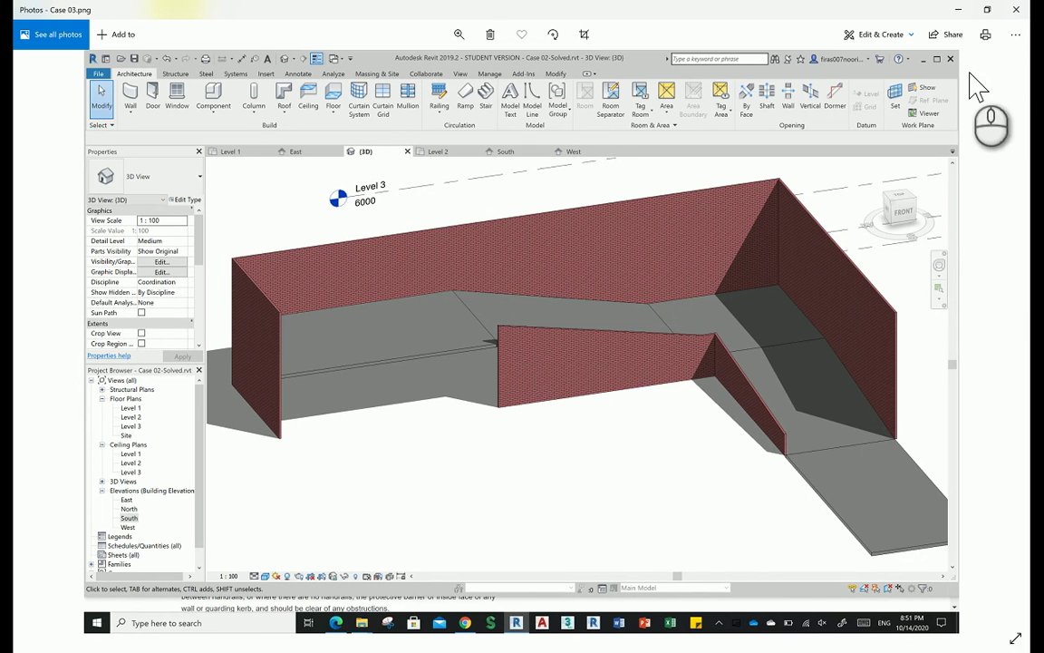
pyautogui.click(959, 9)
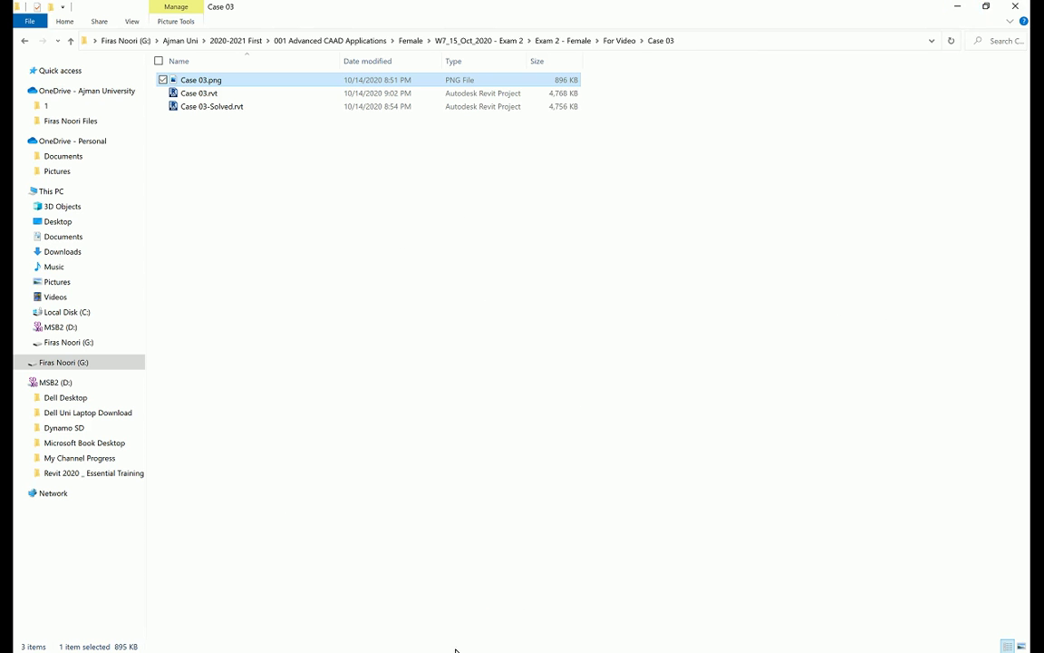
pyautogui.hotkey('alt', 'Tab')
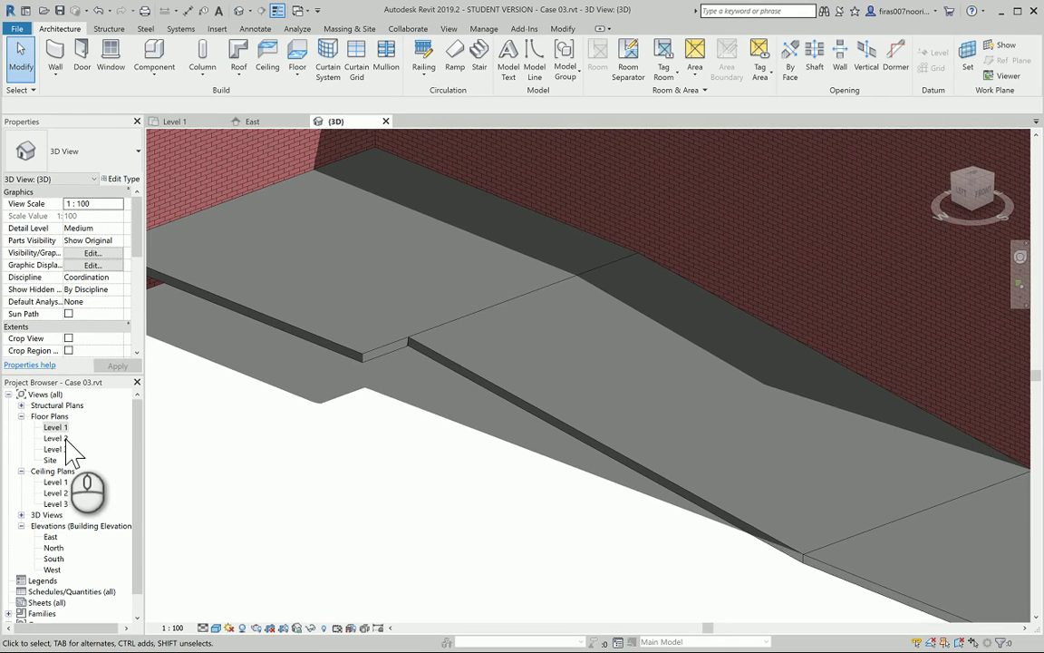
# Step: Read the numbered design requirements in the text note on the Level 1 plan
pyautogui.doubleClick(61, 431)
pyautogui.moveTo(273, 275); pyautogui.dragTo(367, 333, button='middle')
pyautogui.scroll(2, 460, 299)
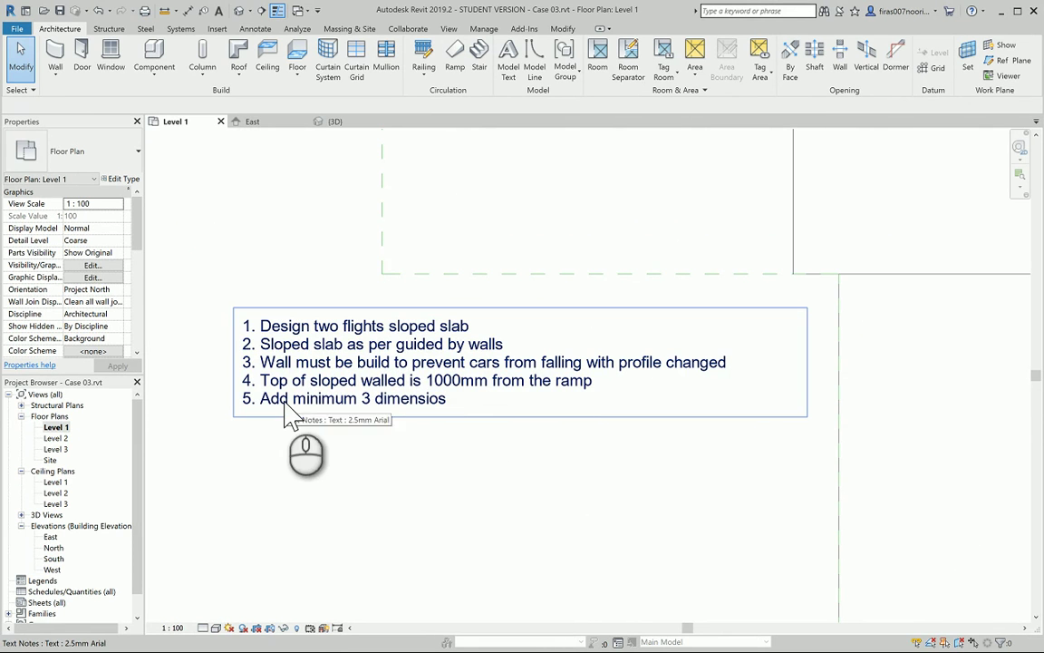
# Step: Add an aligned dimension across the width of the first sloped flight, from its open edge to the brick wall, on the Level 1 plan
pyautogui.moveTo(774, 502); pyautogui.dragTo(595, 489, button='middle')
pyautogui.scroll(-2, 591, 490)
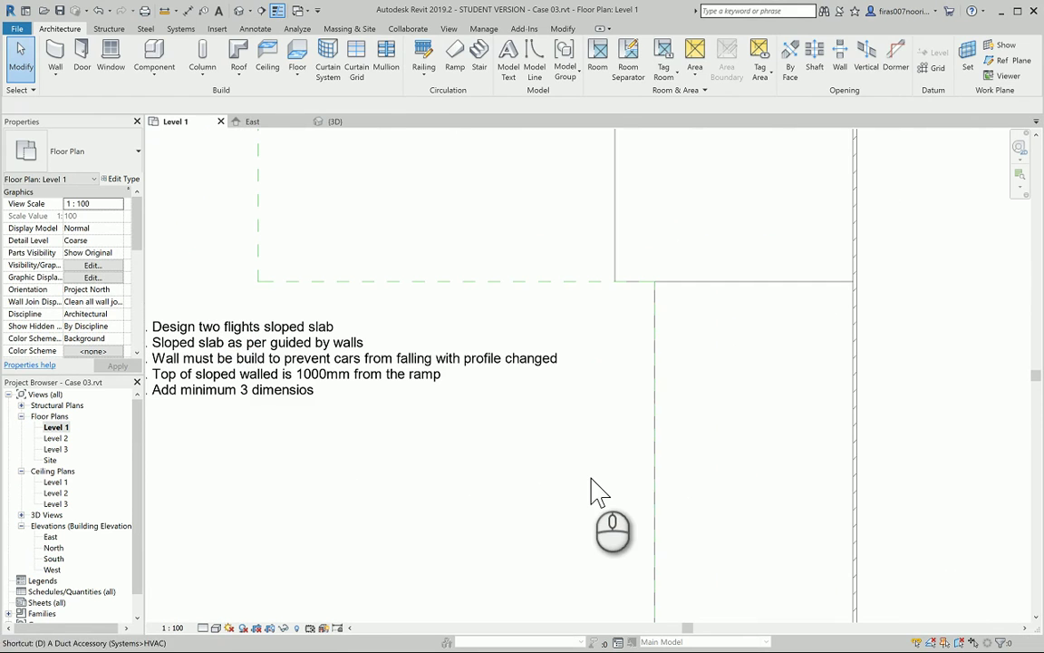
pyautogui.press('i')
pyautogui.click(655, 373)
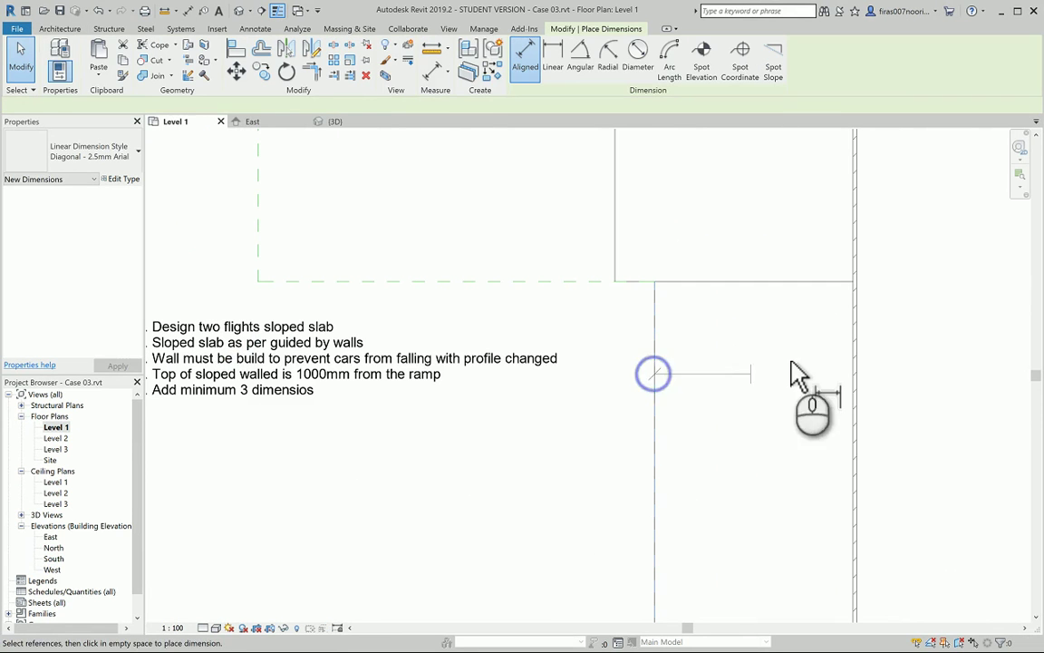
pyautogui.click(849, 344)
pyautogui.click(912, 371)
# Step: Add aligned dimensions for the depth and width of the corner landing, measured to the surrounding brick walls
pyautogui.click(725, 281)
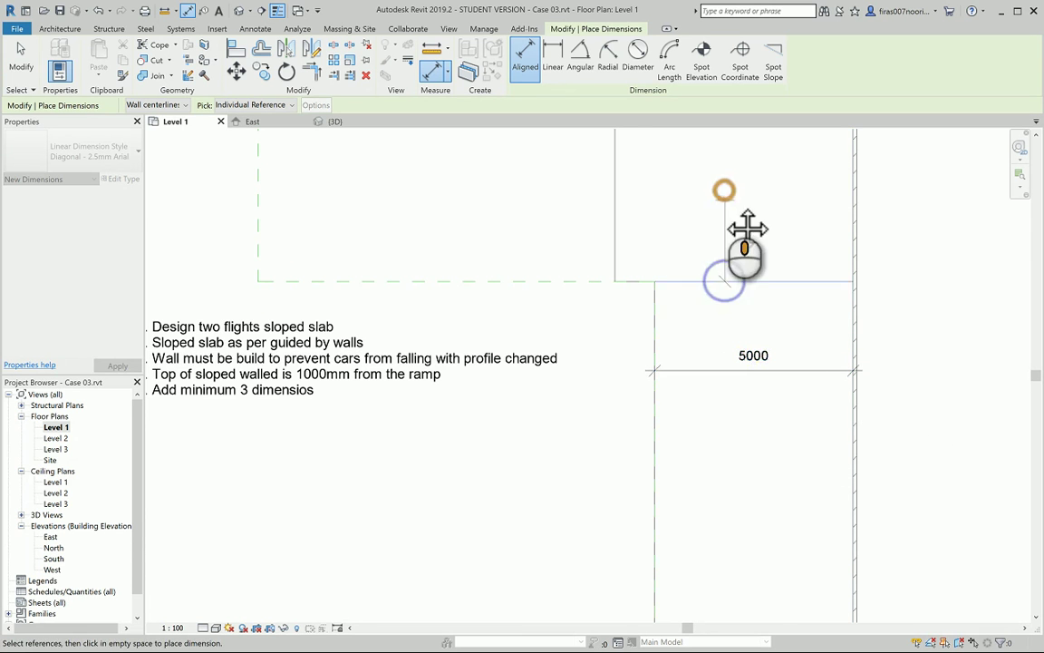
pyautogui.moveTo(748, 228); pyautogui.dragTo(717, 418, button='middle')
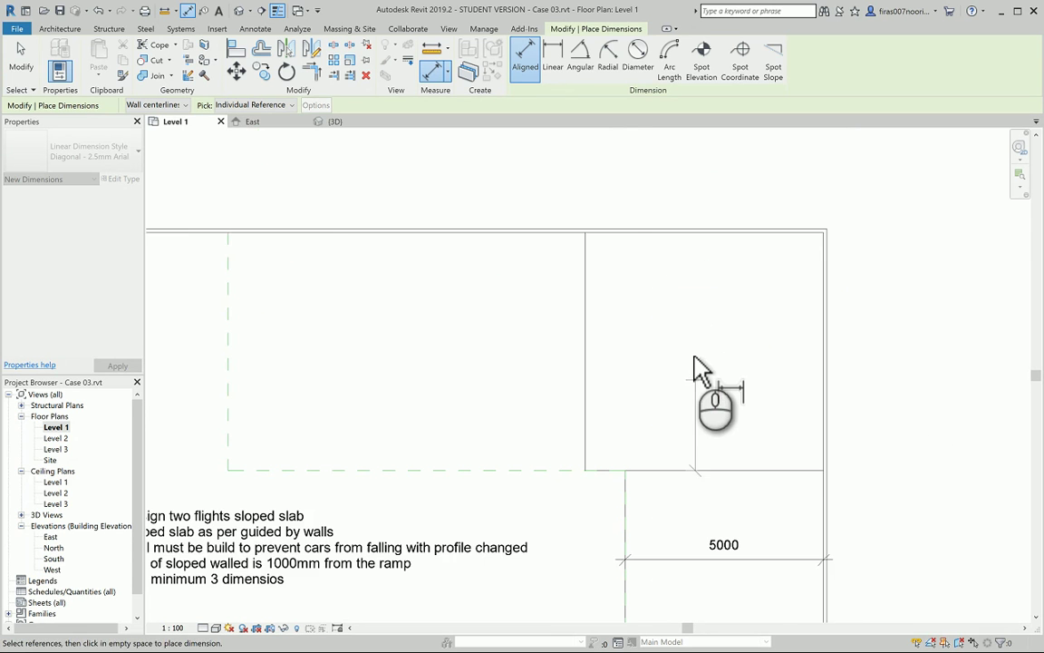
pyautogui.click(691, 234)
pyautogui.click(690, 176)
pyautogui.click(588, 271)
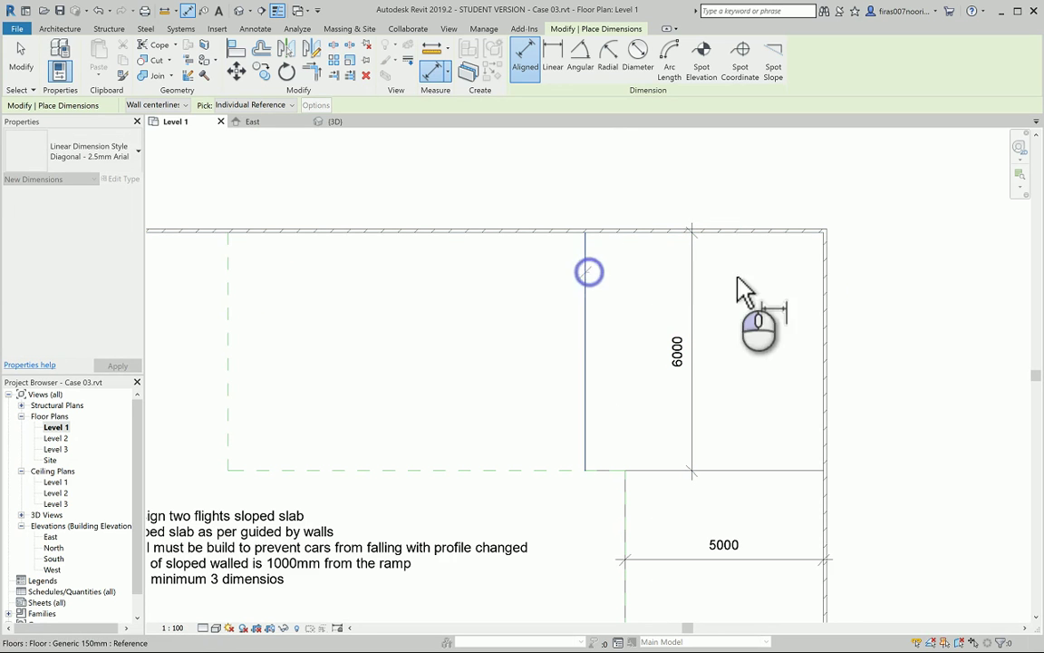
pyautogui.click(821, 271)
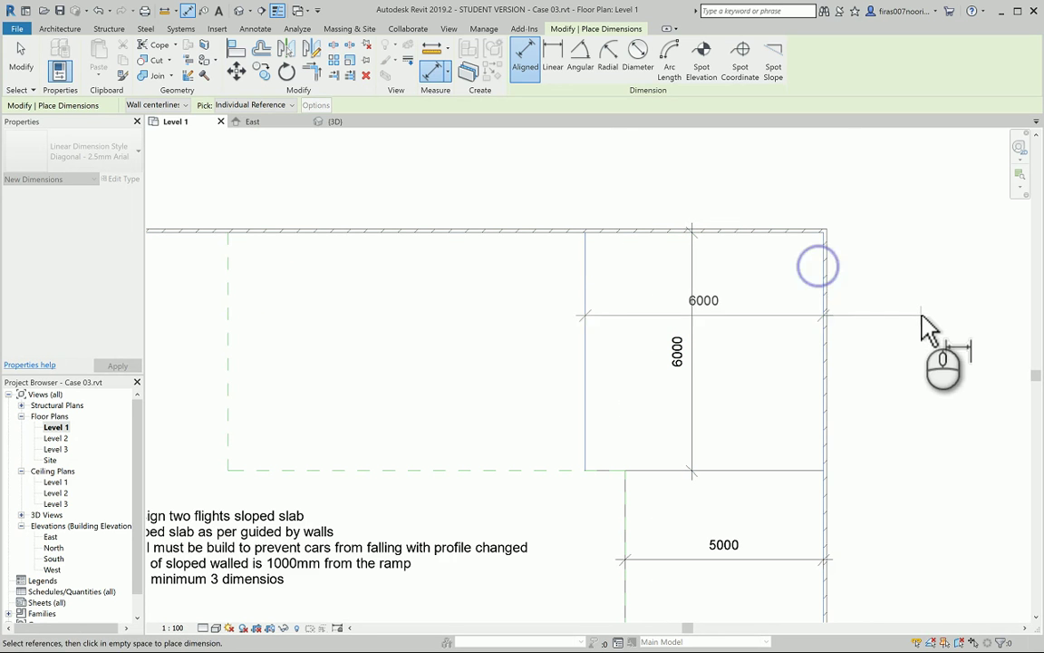
pyautogui.click(901, 296)
pyautogui.press('Escape')
pyautogui.press('Escape')
# Step: Start a Generic 150mm floor for the second flight and pick the dashed guide lines, landing edge and wall face as its boundary
pyautogui.moveTo(354, 363); pyautogui.dragTo(507, 370, button='middle')
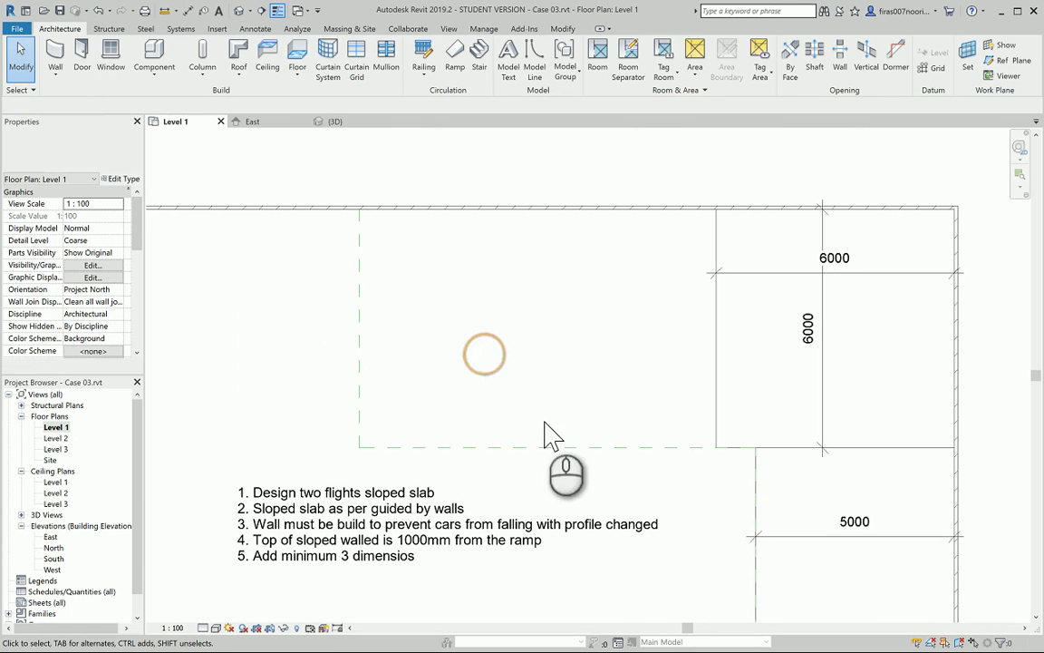
pyautogui.click(297, 56)
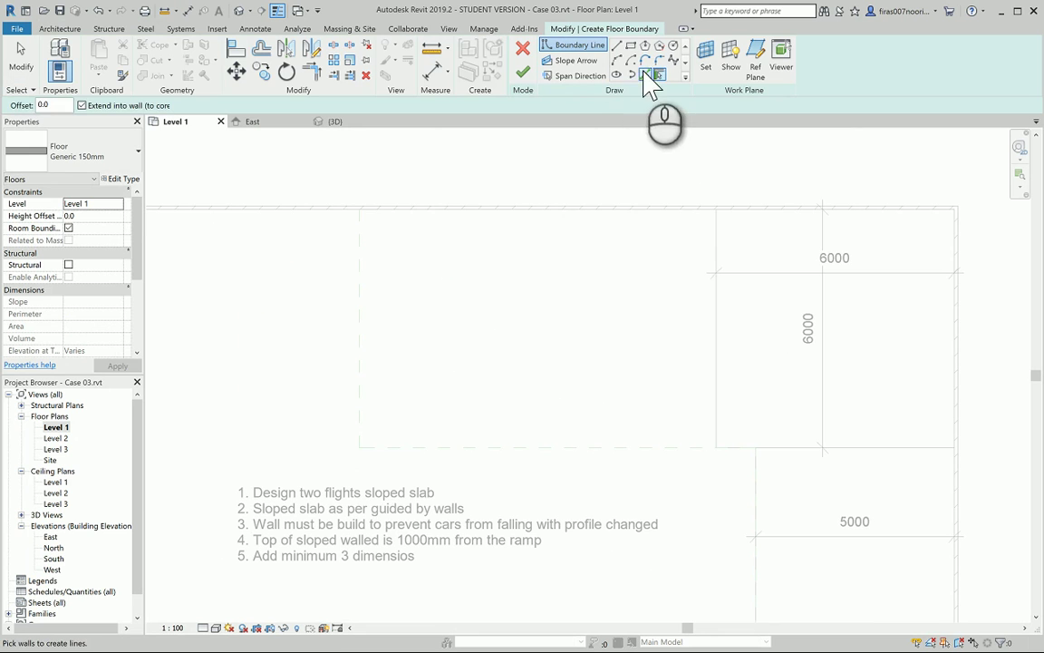
pyautogui.click(645, 76)
pyautogui.click(356, 309)
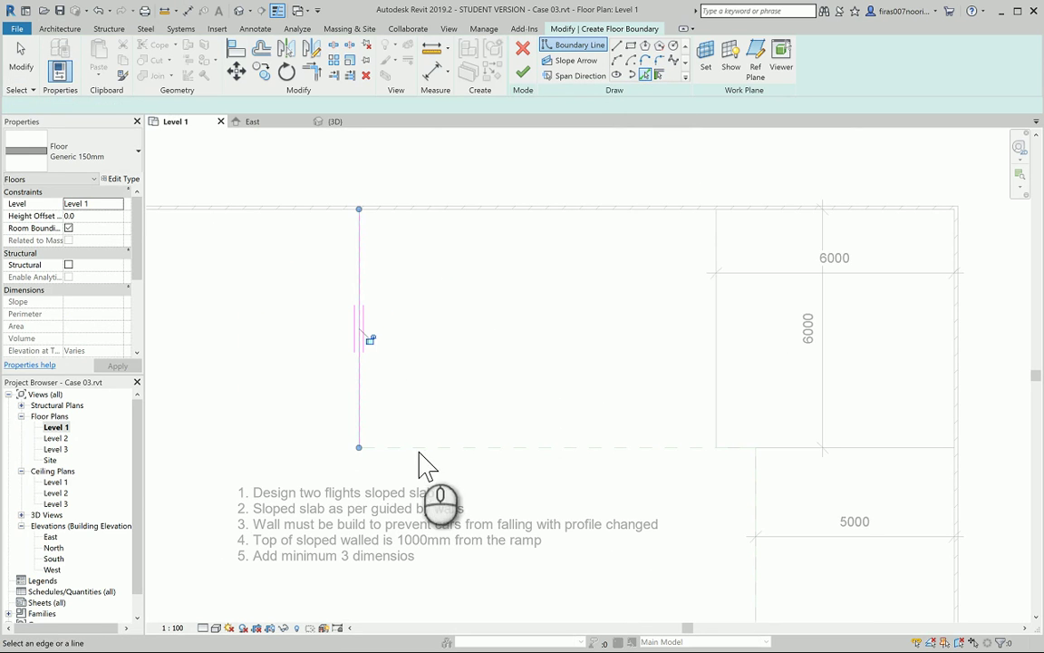
pyautogui.click(419, 449)
pyautogui.click(722, 353)
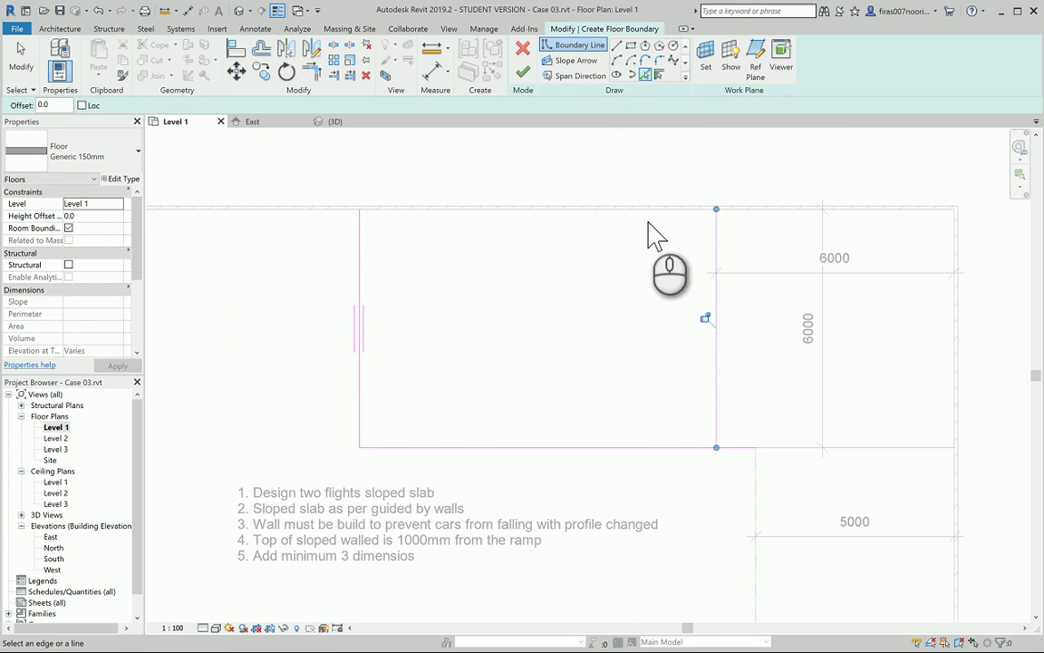
pyautogui.click(649, 216)
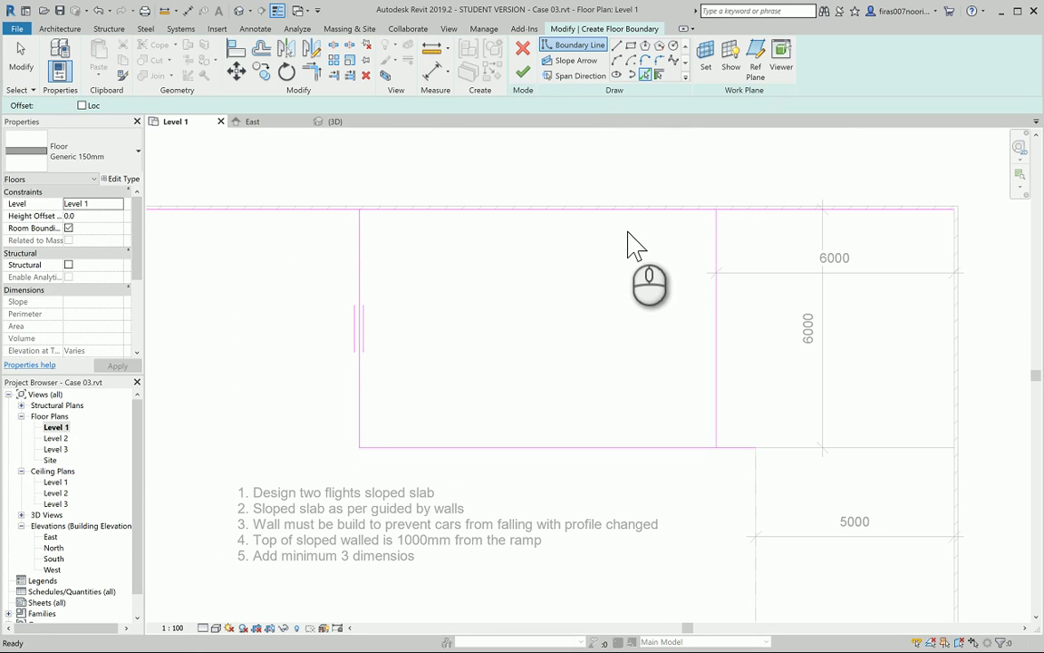
# Step: Trim the picked boundary lines at their corners into a closed rectangle between the dashed guide line and the landing
pyautogui.press('Escape')
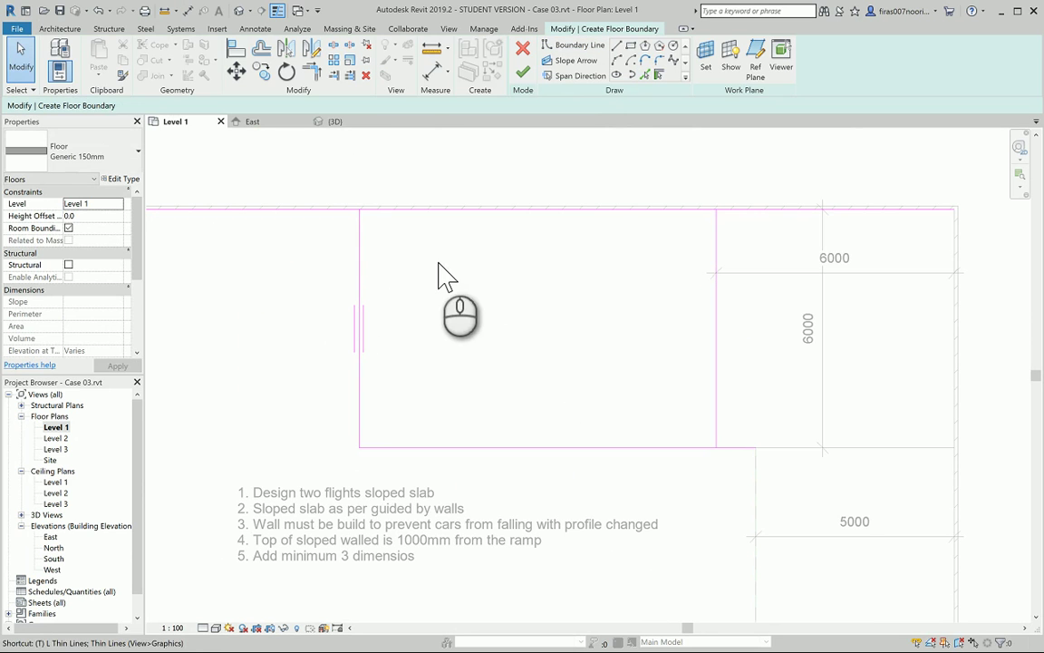
pyautogui.press('t')
pyautogui.press('r')
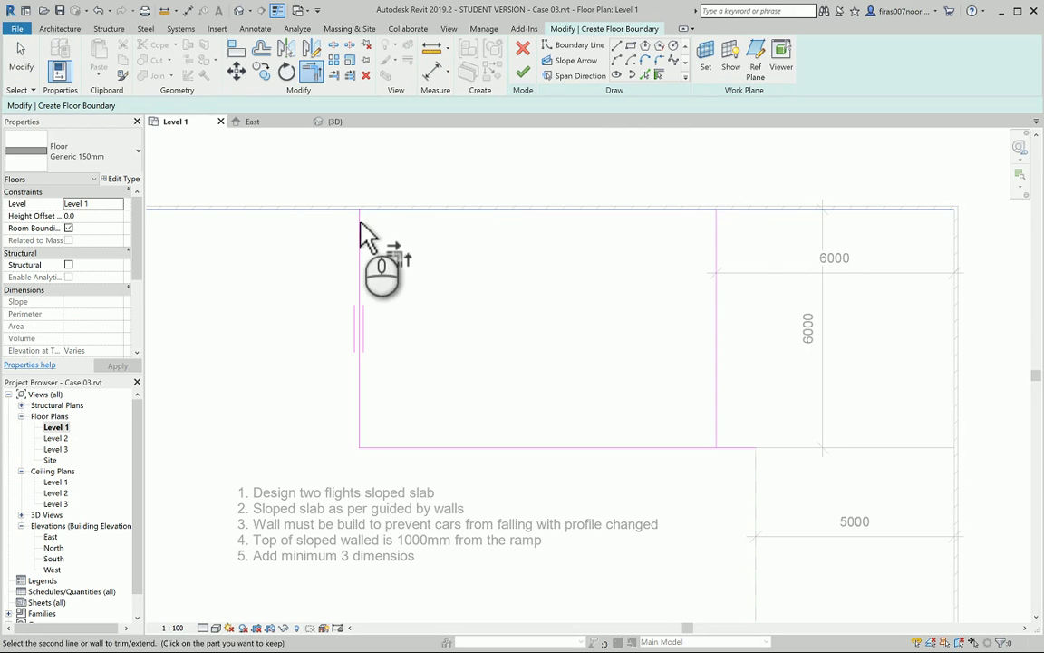
pyautogui.click(360, 222)
pyautogui.click(713, 231)
pyautogui.click(704, 212)
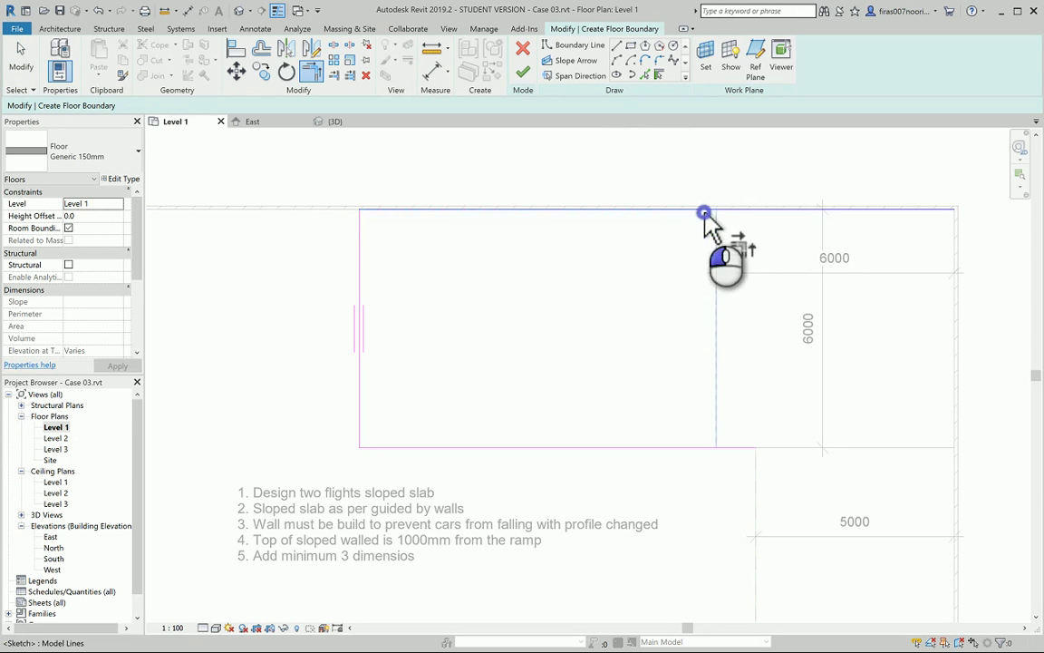
pyautogui.click(718, 370)
pyautogui.click(703, 445)
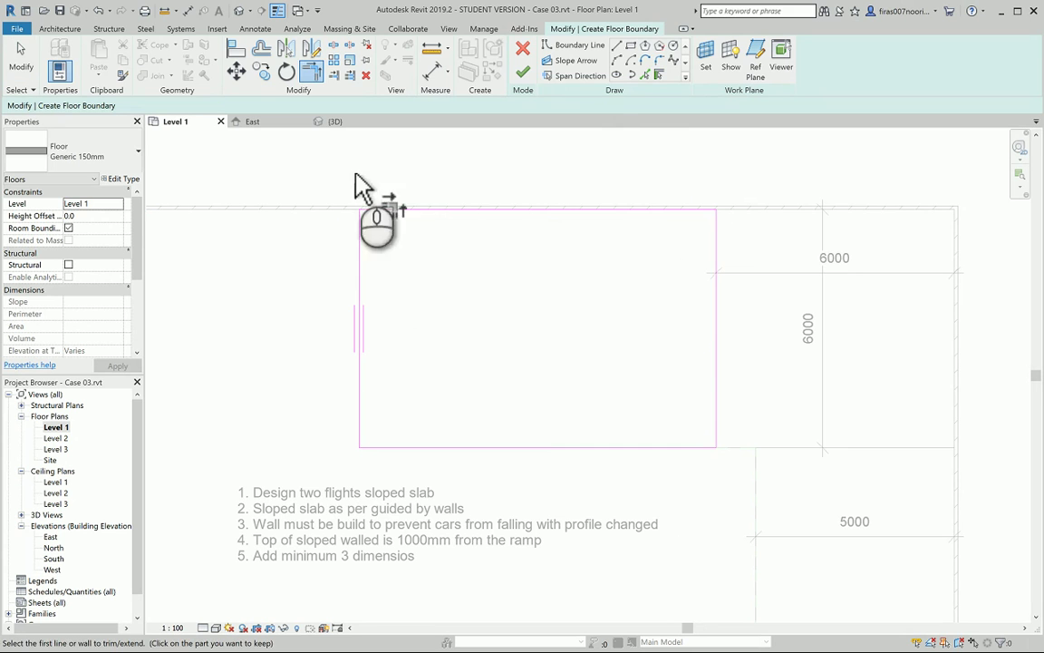
# Step: Draw a slope arrow from the midpoint of the landing-side edge to the midpoint of the opposite edge of the floor sketch
pyautogui.click(549, 64)
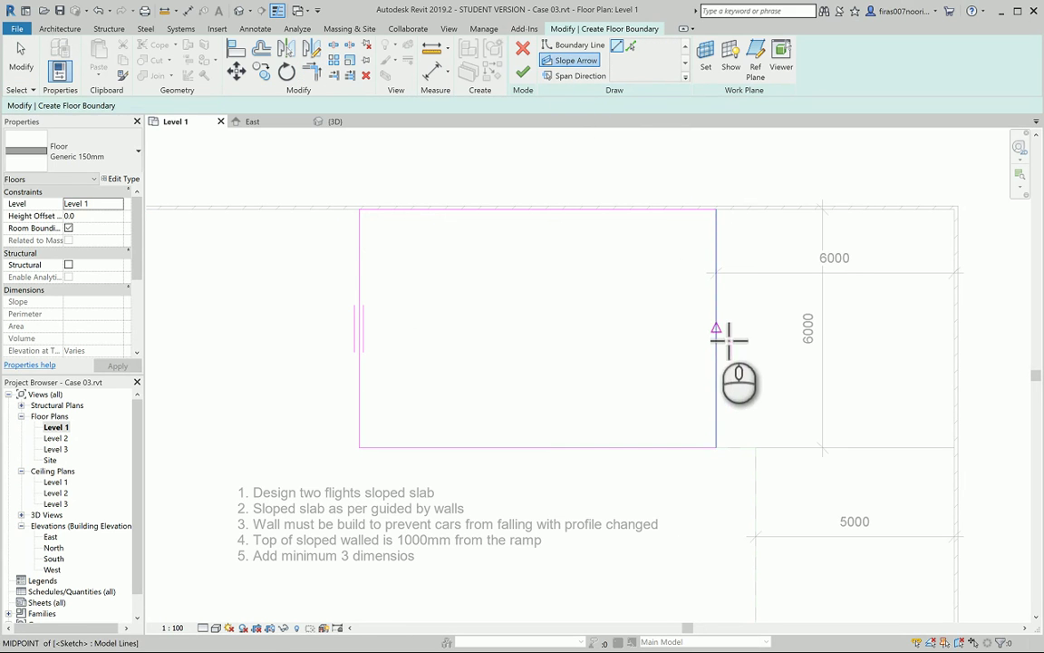
pyautogui.click(717, 326)
pyautogui.click(362, 329)
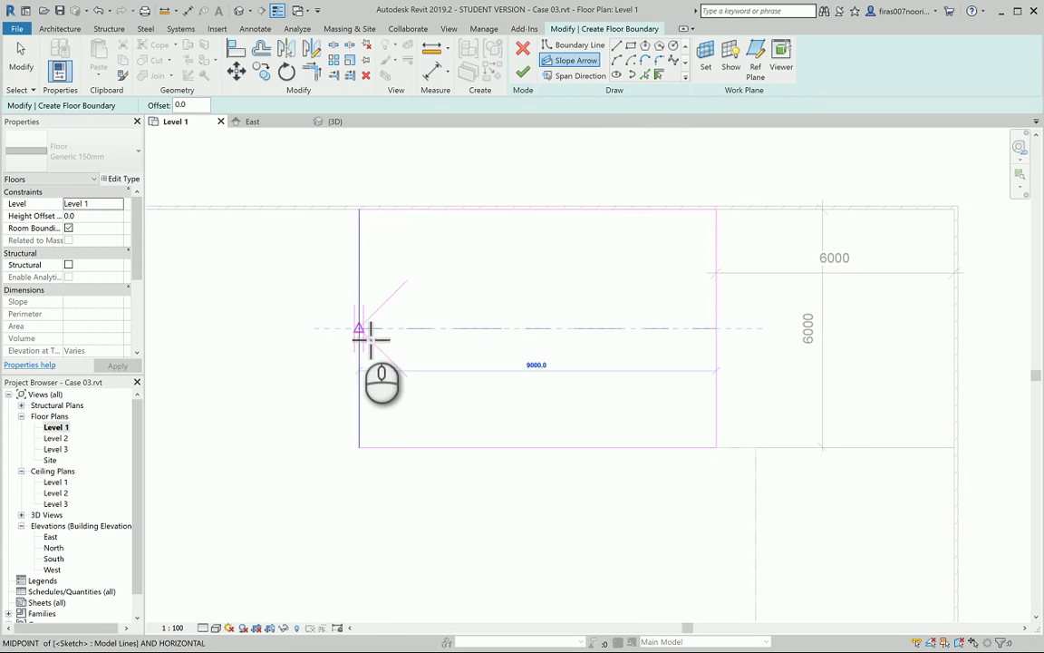
pyautogui.press('Escape')
# Step: Set the slope arrow's tail to Level 1 _ A with 0 offset and its head to Level 2, and finish the floor
pyautogui.click(590, 328)
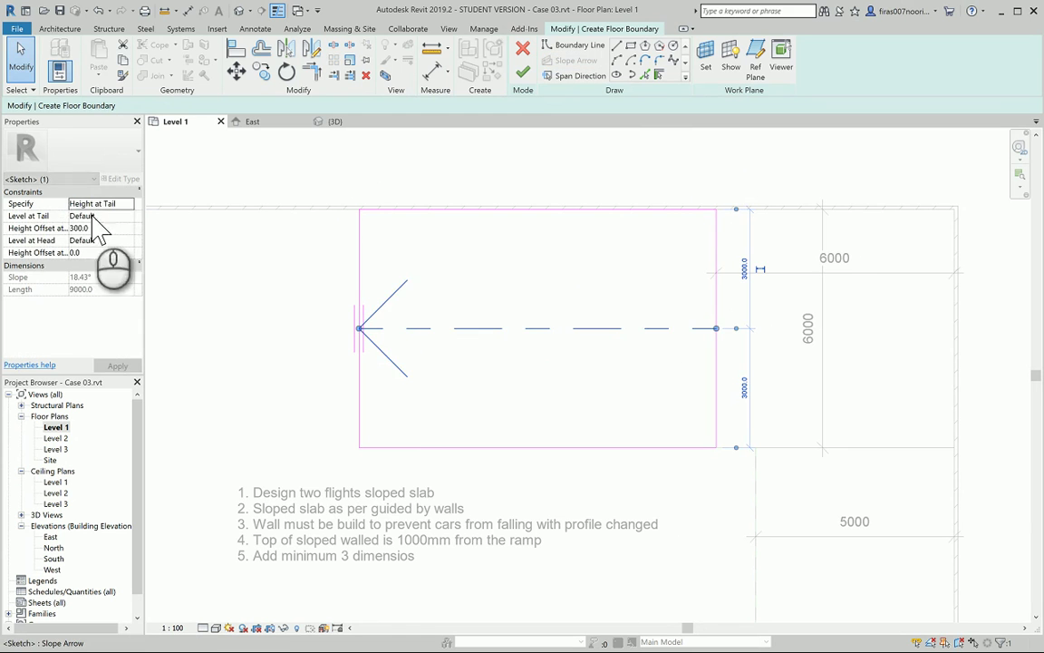
pyautogui.click(130, 203)
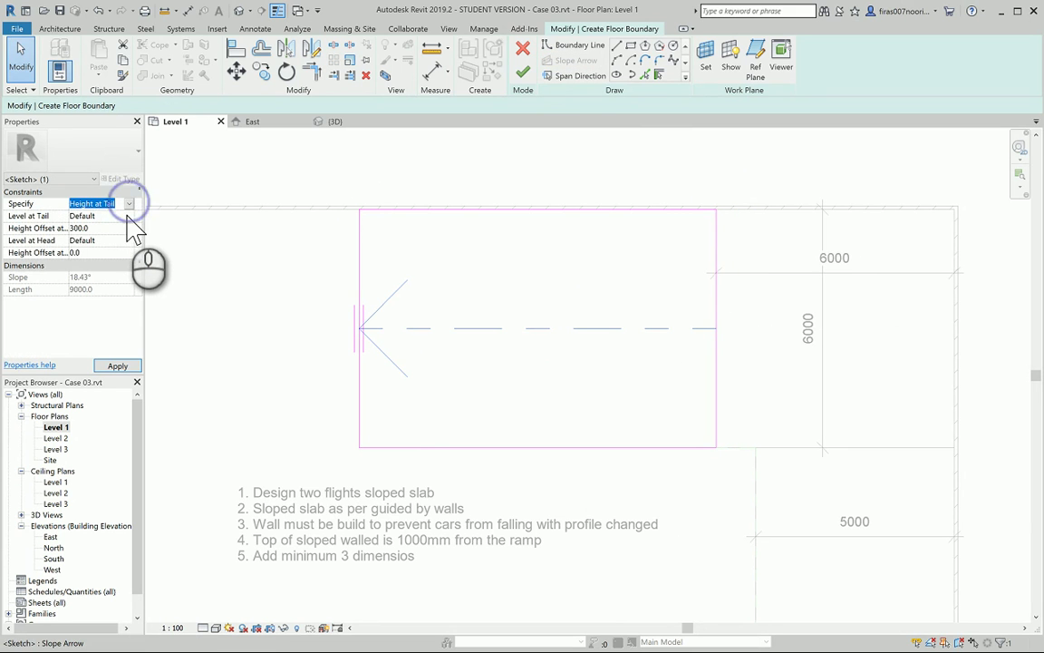
pyautogui.click(129, 217)
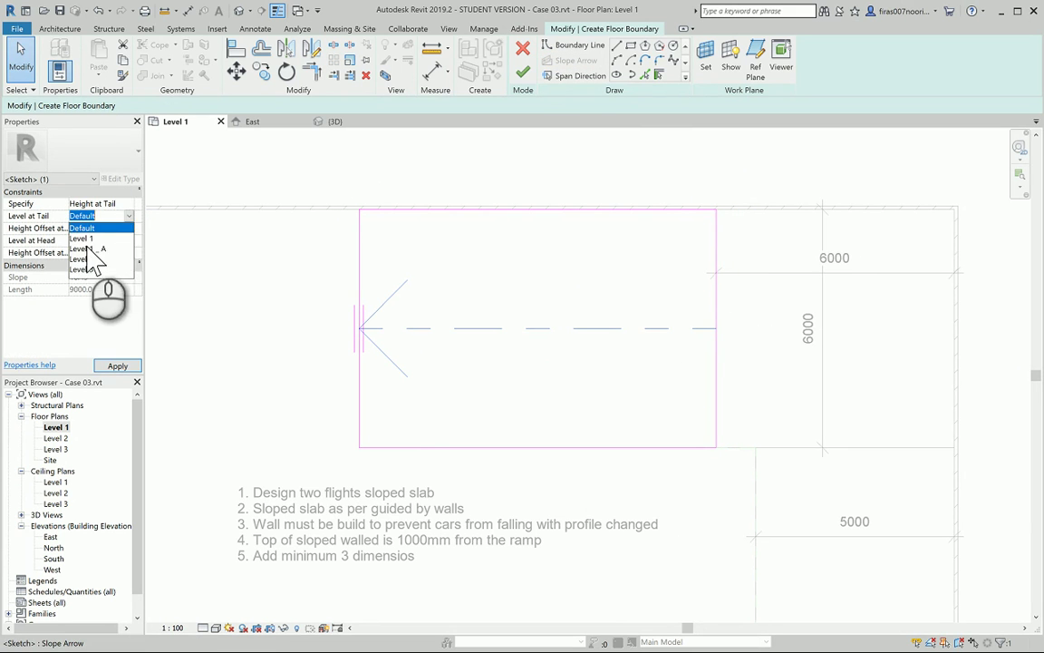
pyautogui.click(91, 249)
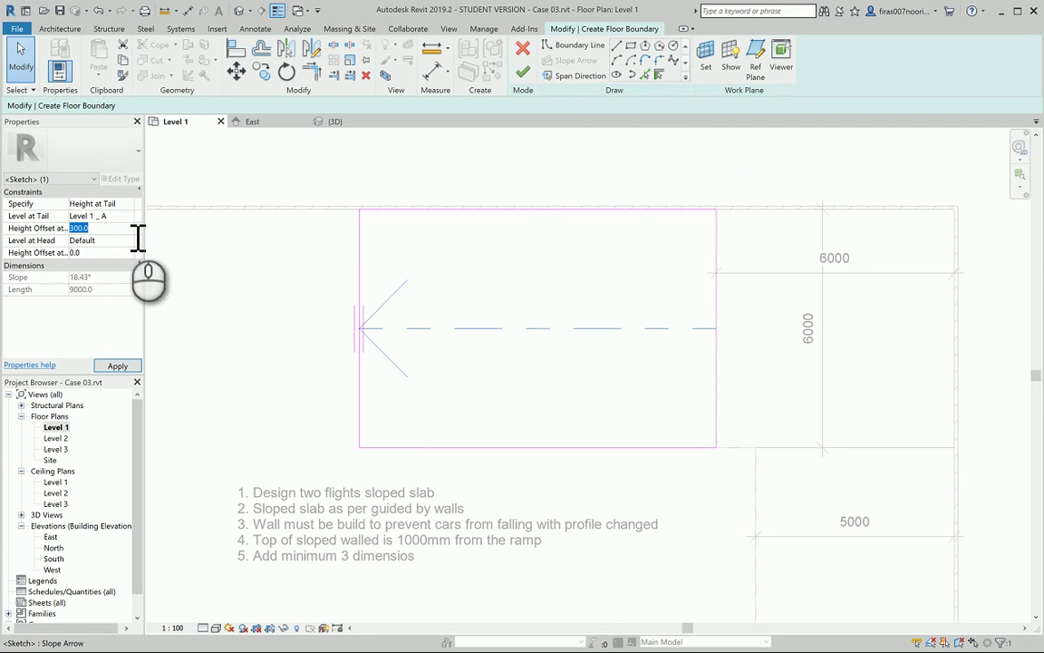
pyautogui.click(127, 241)
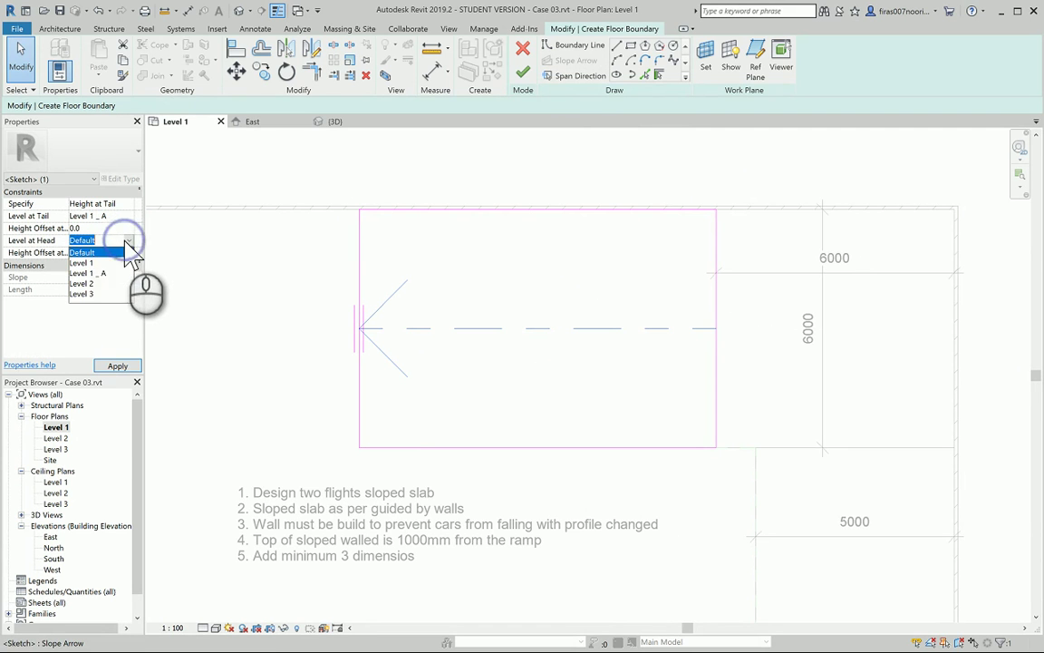
pyautogui.click(86, 283)
pyautogui.click(117, 366)
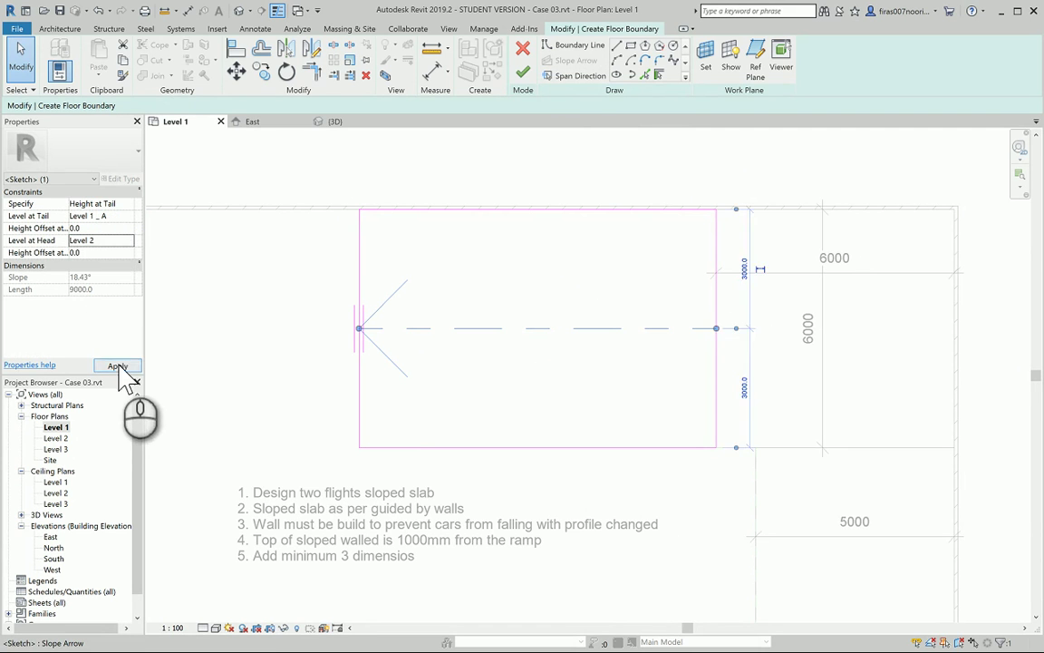
pyautogui.click(526, 74)
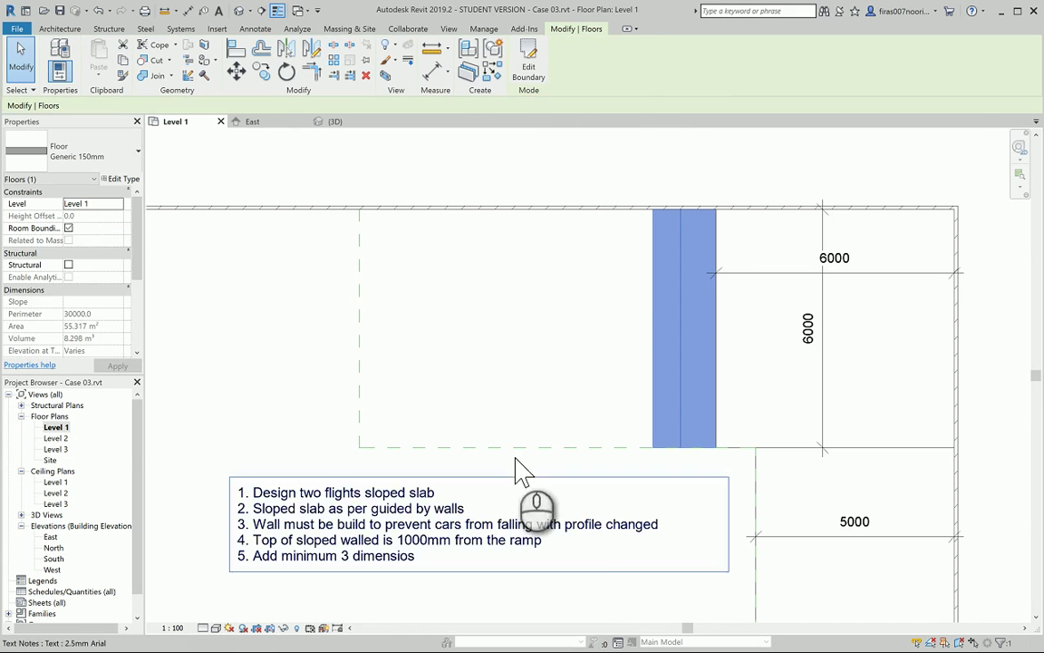
# Step: Check the second sloped flight in plan and examine its joints with the landing and upper slab in the 3D view
pyautogui.click(571, 497)
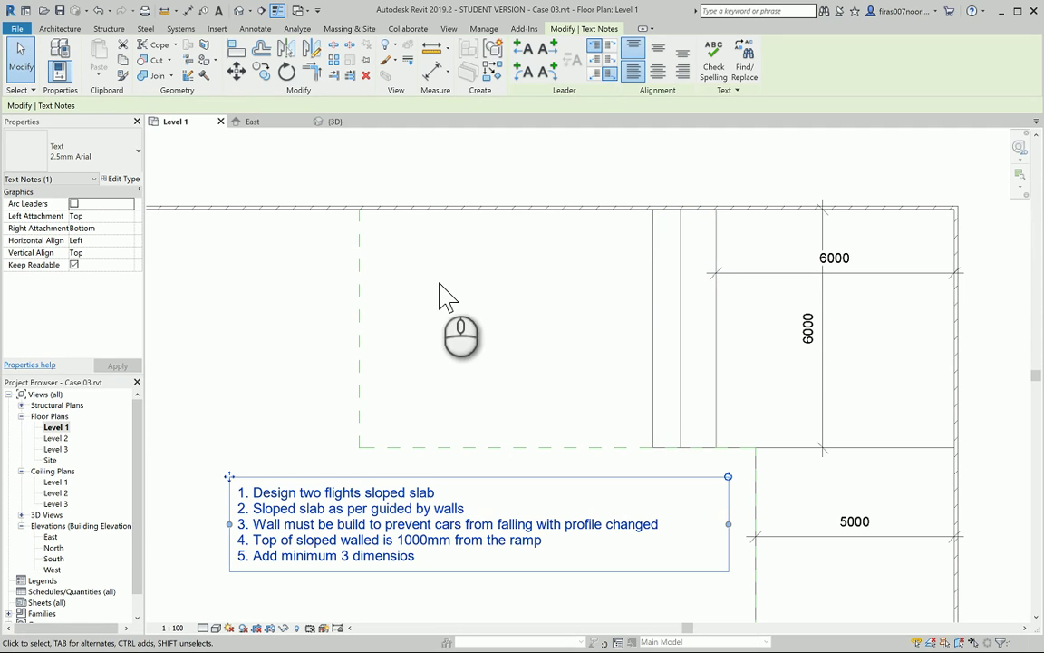
pyautogui.scroll(-1, 580, 292)
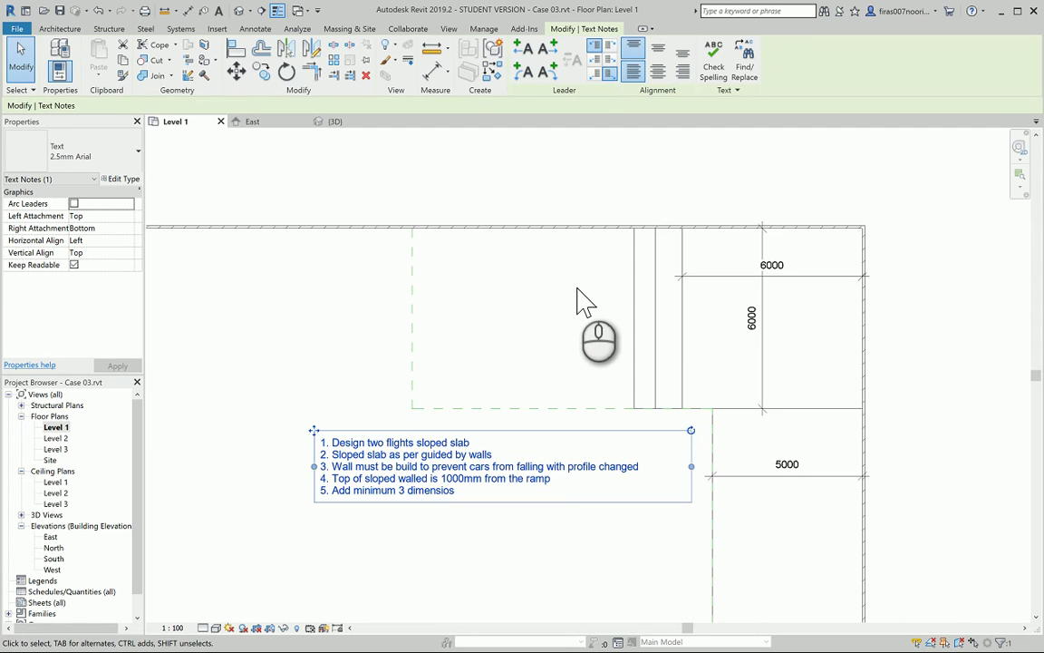
pyautogui.click(660, 321)
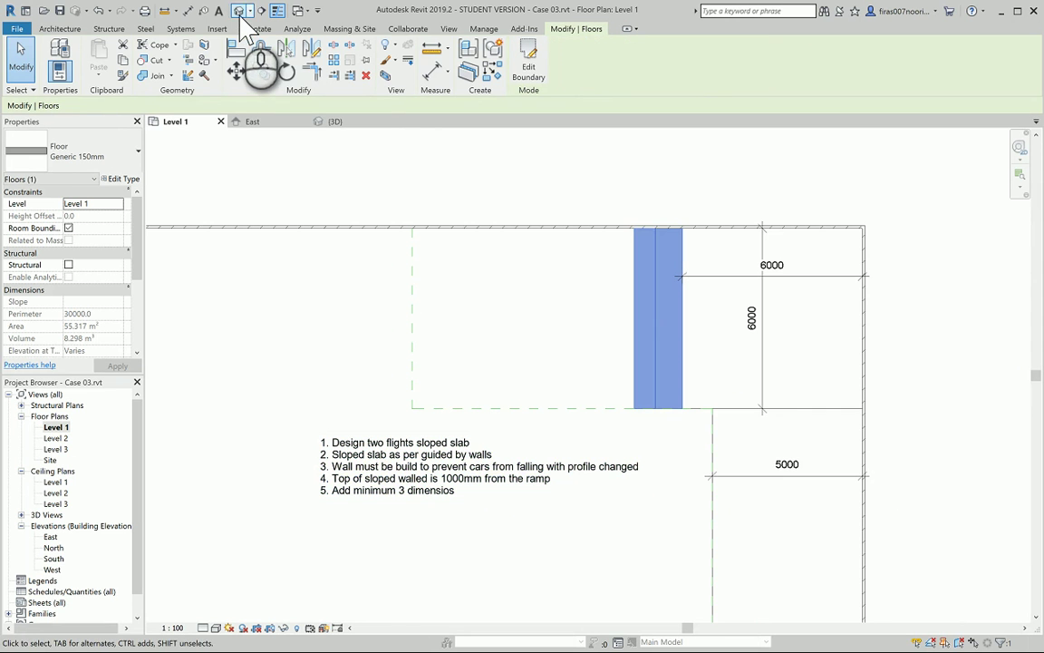
pyautogui.click(239, 13)
pyautogui.press('Escape')
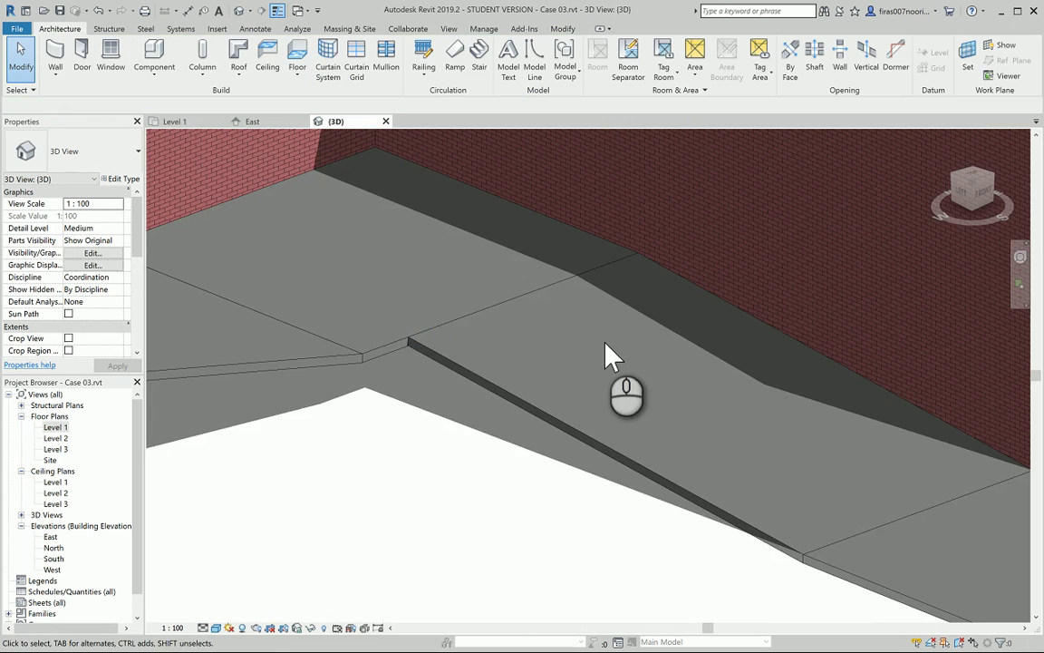
pyautogui.scroll(-4, 606, 344)
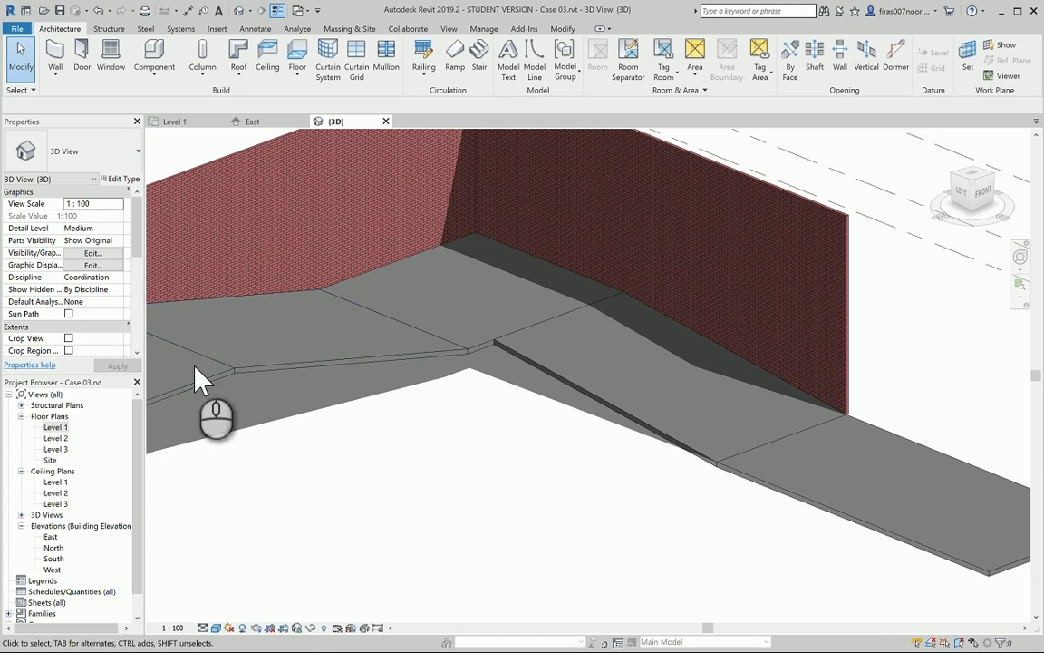
pyautogui.moveTo(398, 368); pyautogui.dragTo(551, 383, button='middle')
pyautogui.scroll(-1, 551, 383)
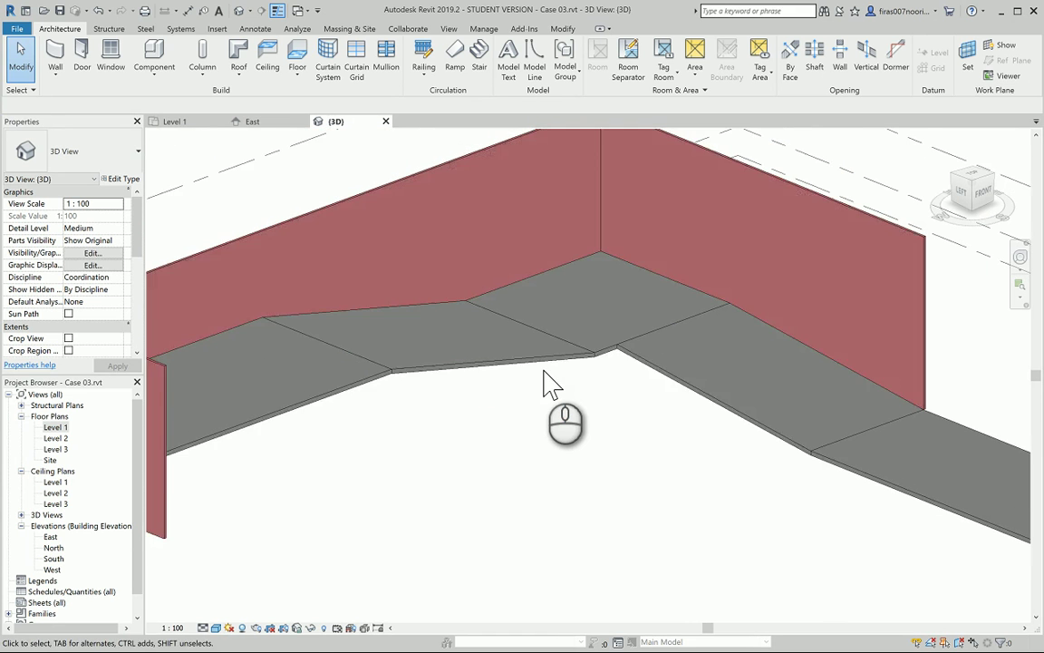
pyautogui.click(410, 364)
pyautogui.scroll(2, 481, 367)
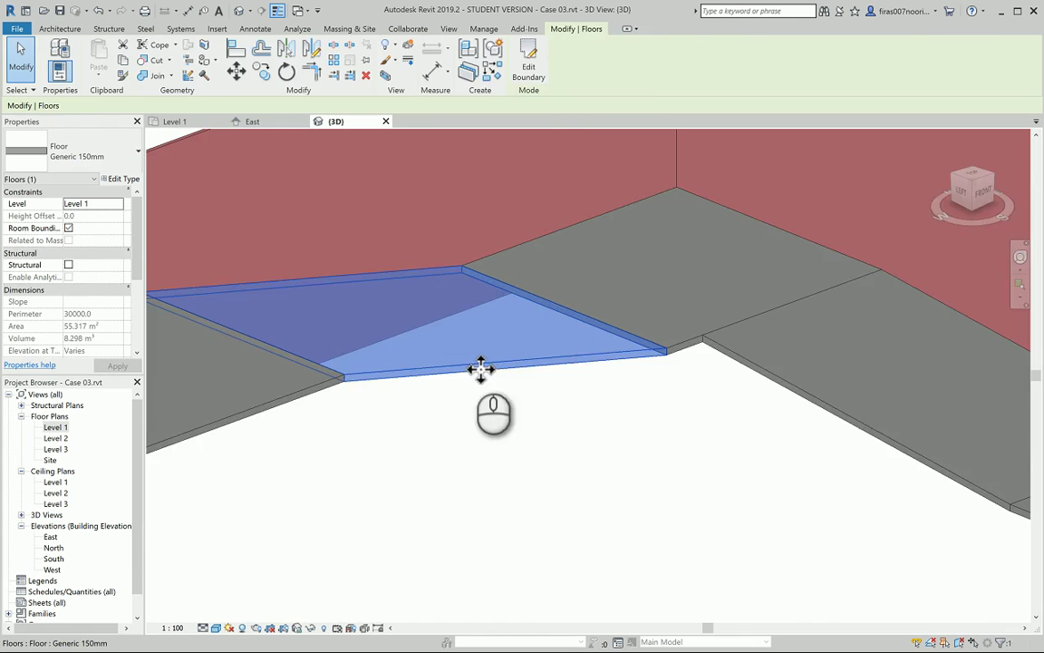
pyautogui.click(555, 459)
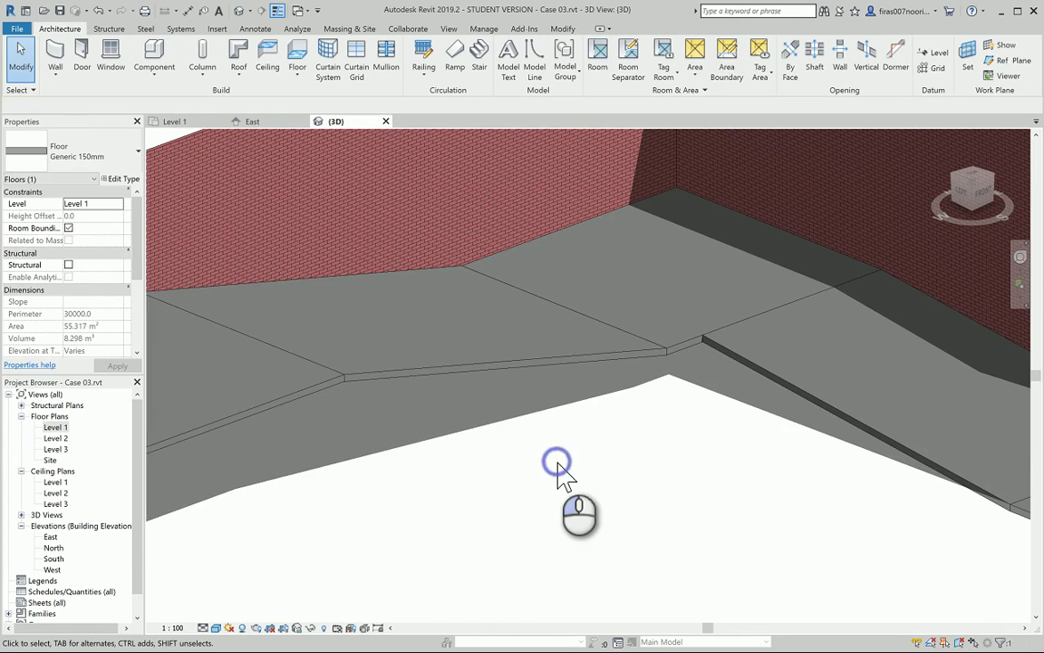
# Step: Draw Generic - 90mm Brick walls along the dashed guide lines on the open sides of both flights in the Level 1 plan, flipping the first flight's wall
pyautogui.doubleClick(54, 427)
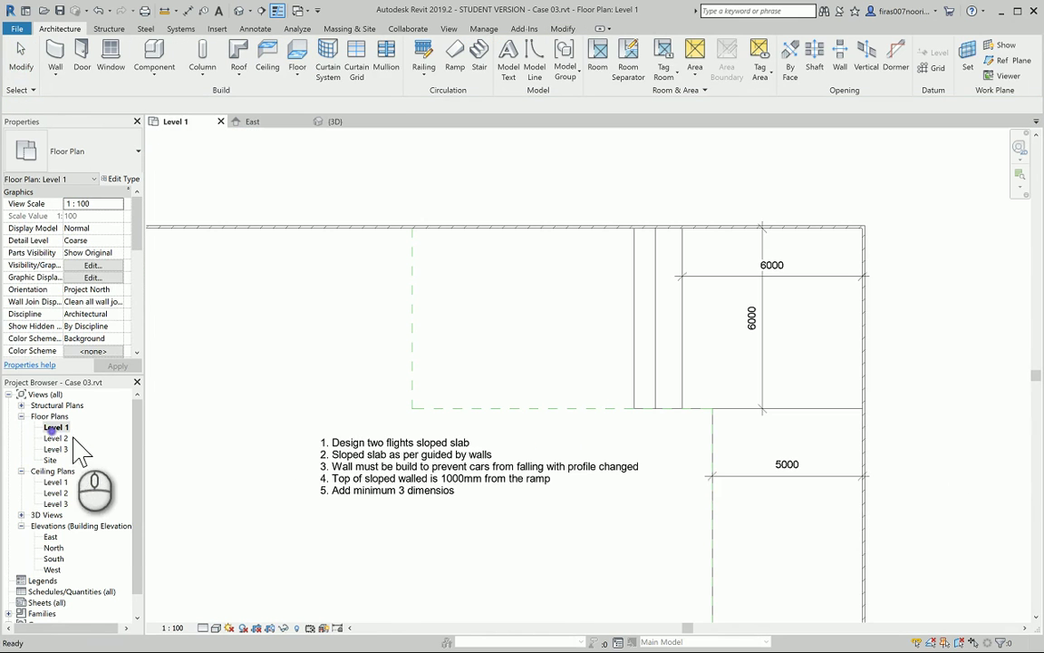
pyautogui.click(871, 529)
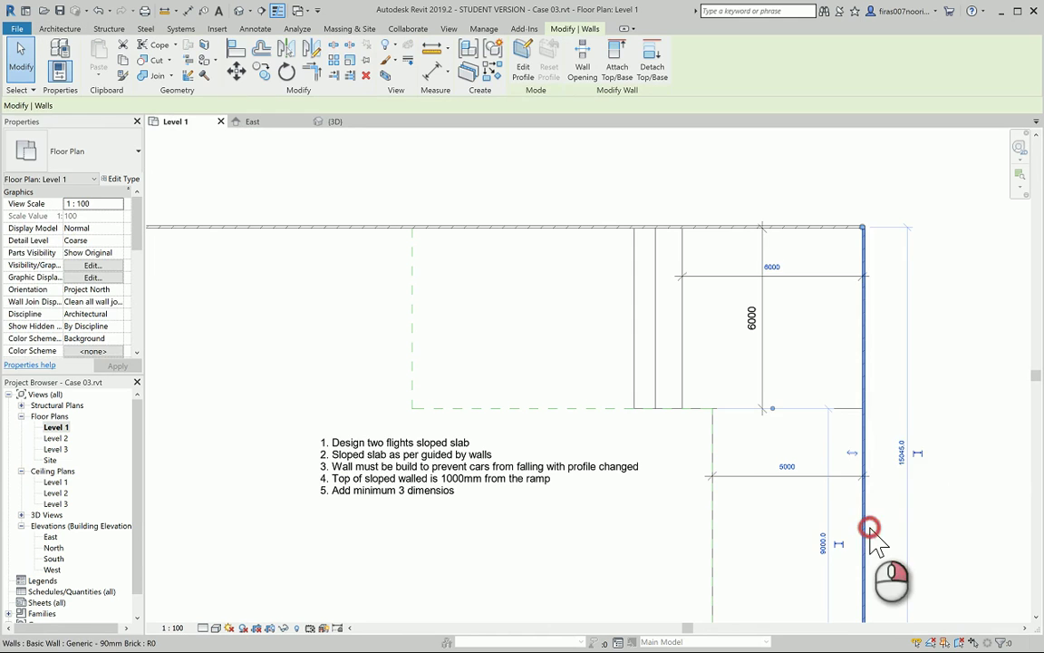
pyautogui.rightClick(872, 530)
pyautogui.click(910, 366)
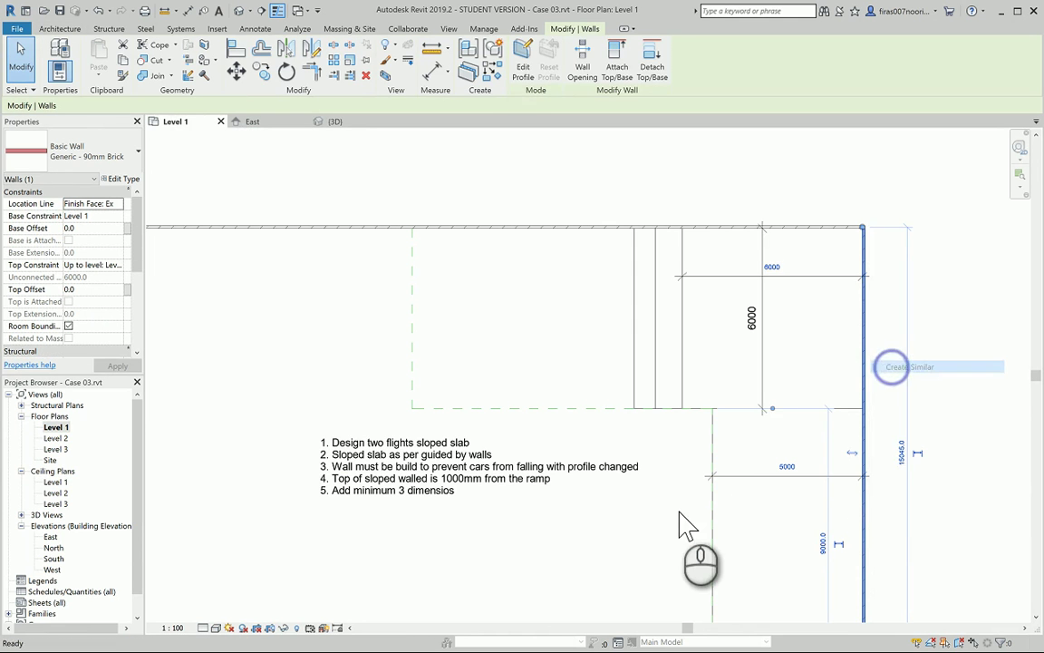
pyautogui.moveTo(676, 507); pyautogui.dragTo(699, 401, button='middle')
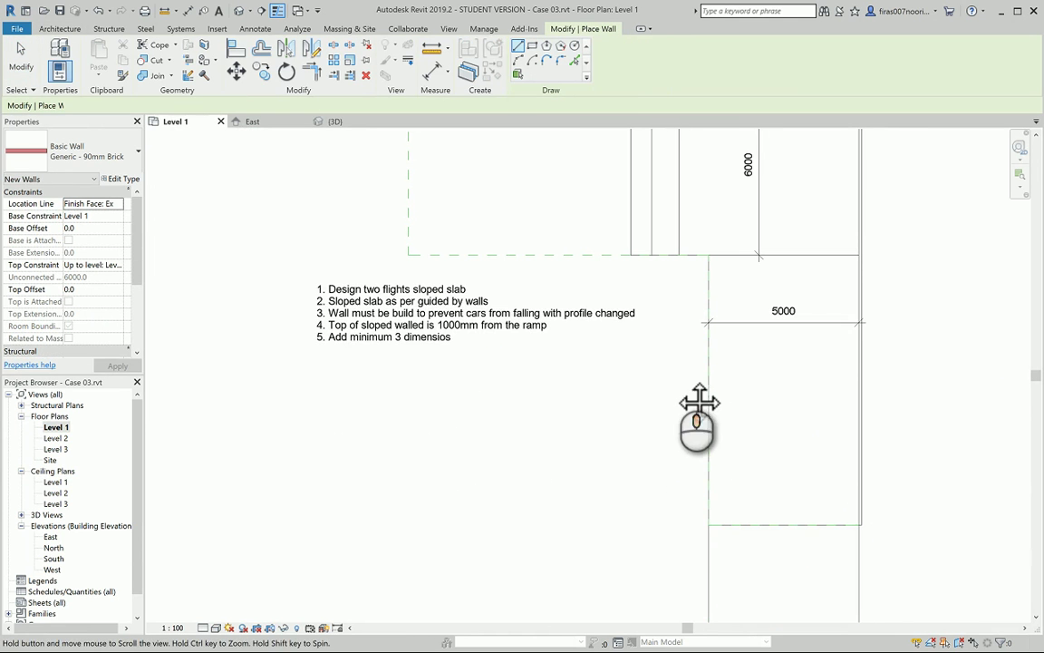
pyautogui.click(710, 525)
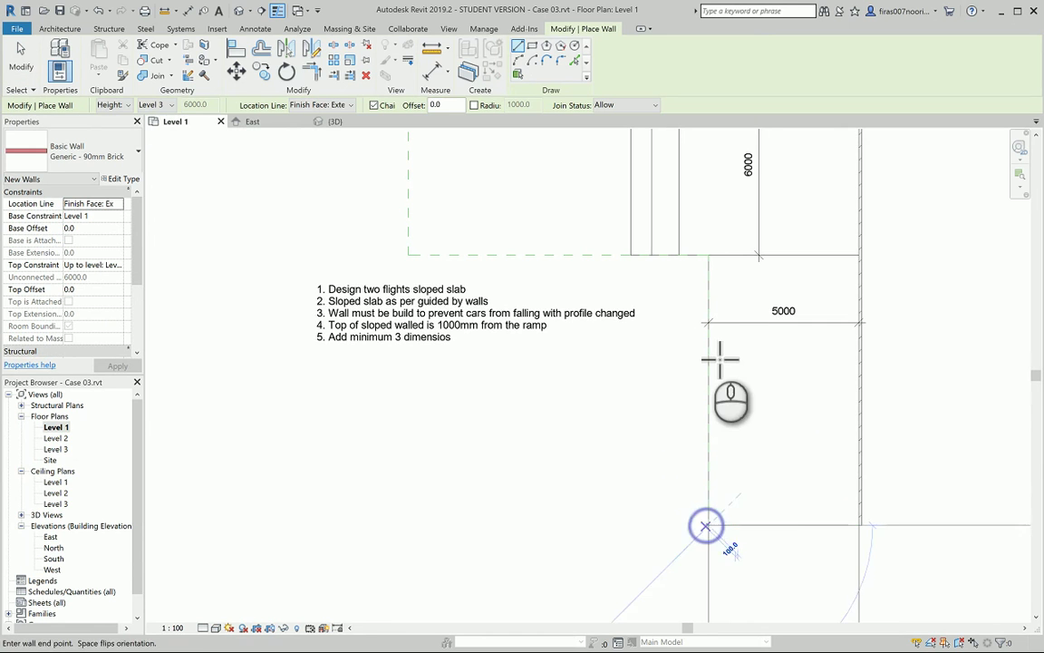
pyautogui.click(710, 256)
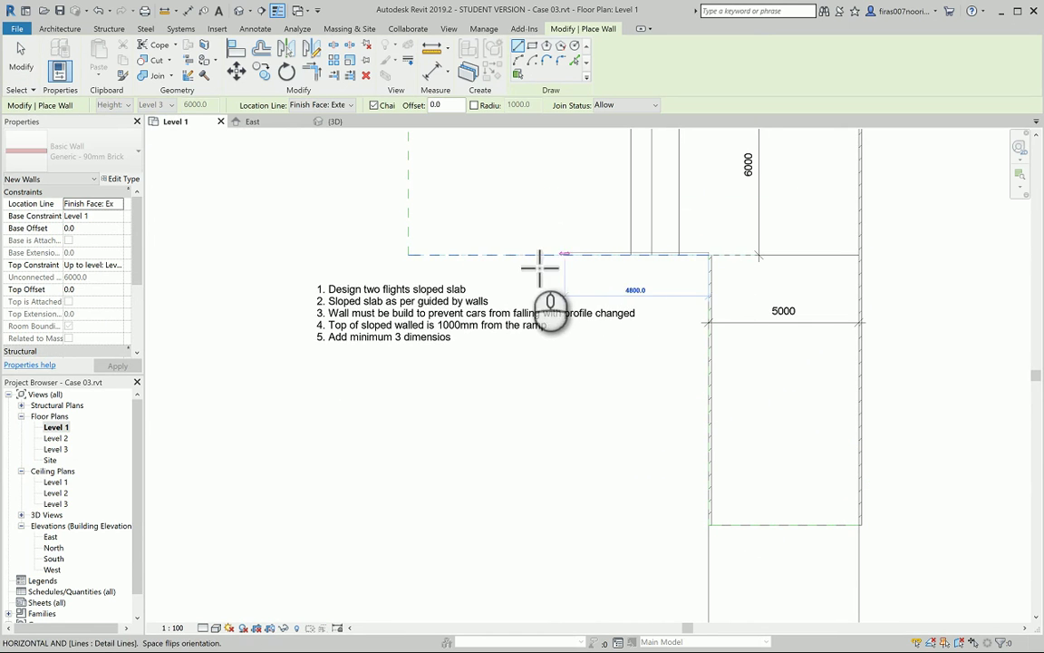
pyautogui.click(409, 254)
pyautogui.press('Escape')
pyautogui.press('Escape')
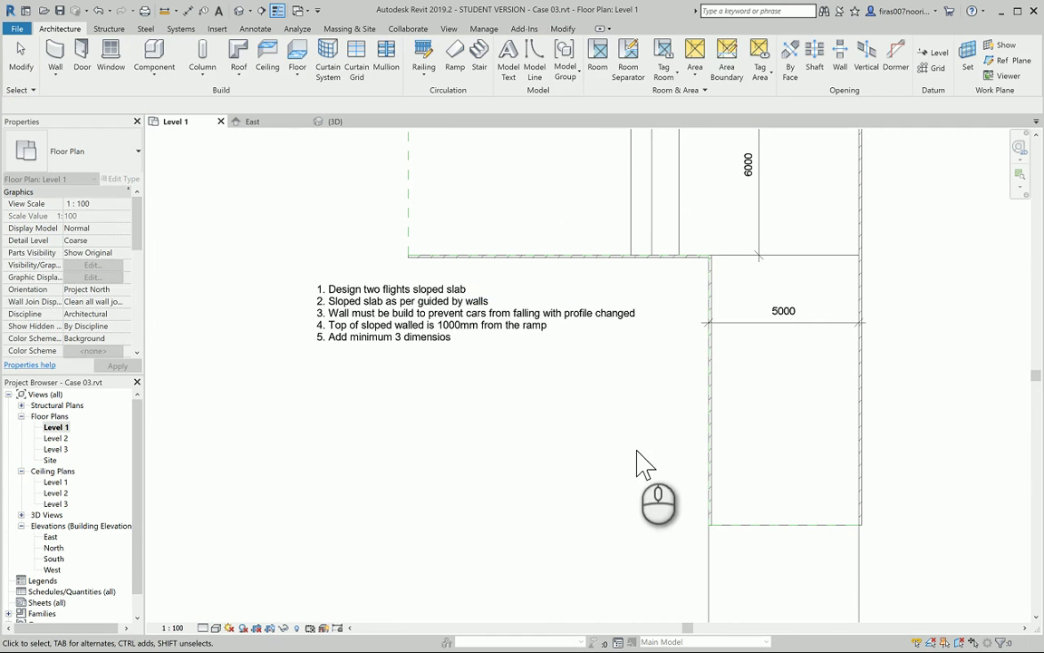
pyautogui.click(716, 385)
pyautogui.click(611, 428)
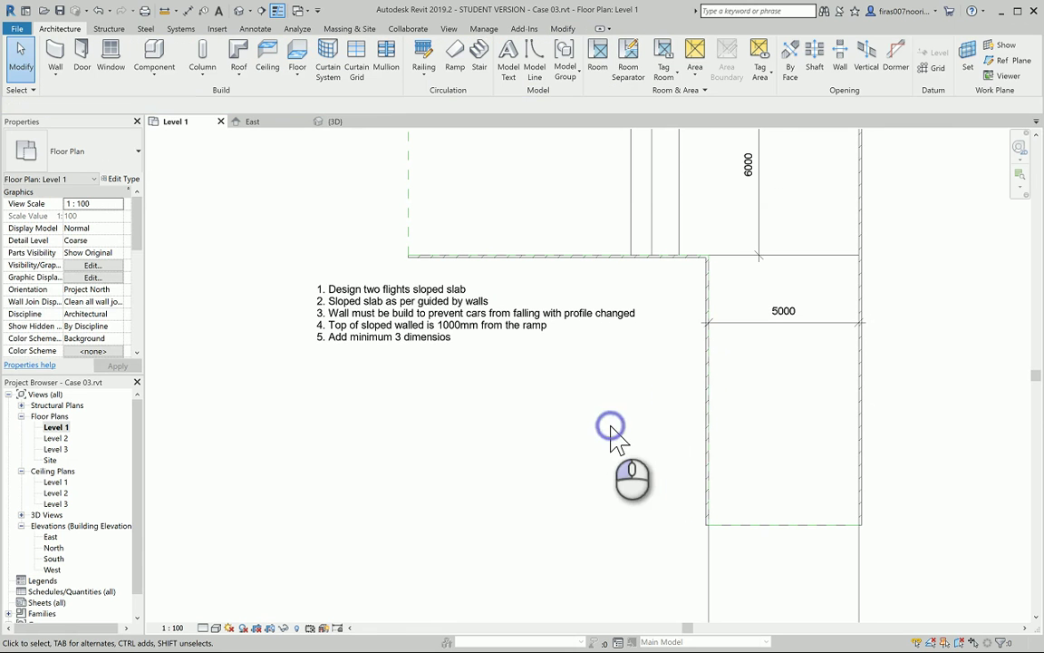
# Step: Open the profile of the first flight's open-side wall for editing and show it in the West elevation
pyautogui.doubleClick(52, 569)
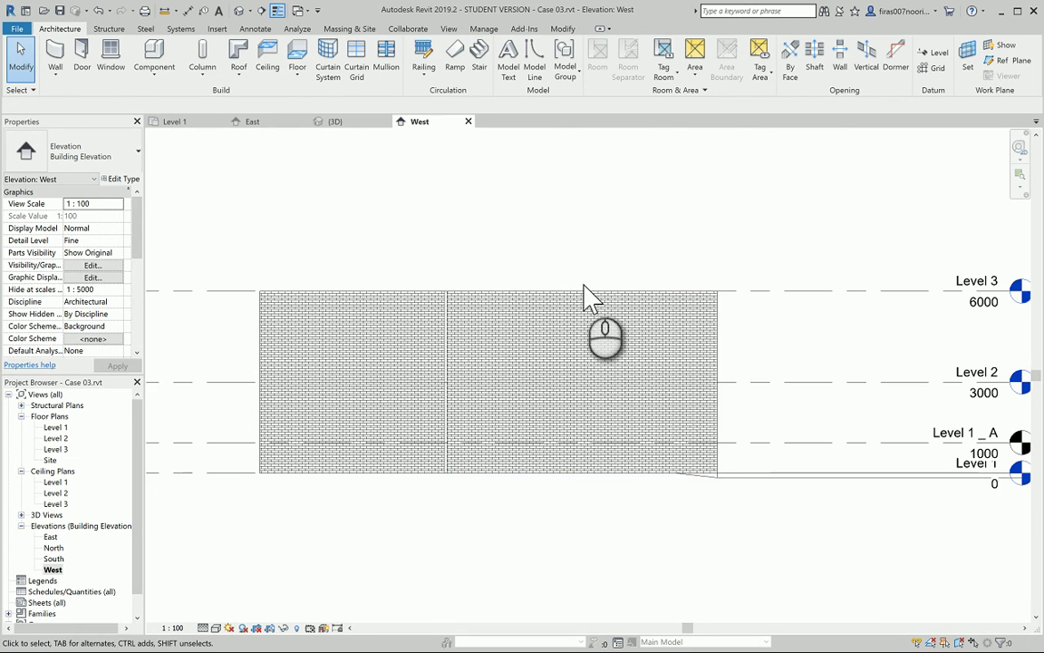
pyautogui.click(585, 296)
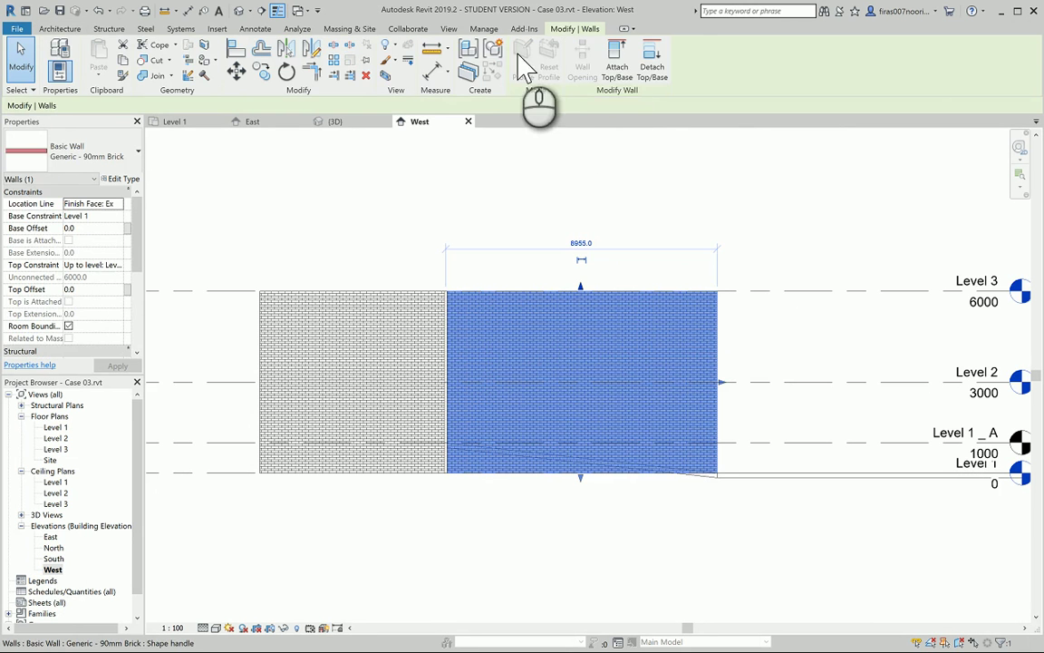
pyautogui.click(581, 154)
pyautogui.click(242, 13)
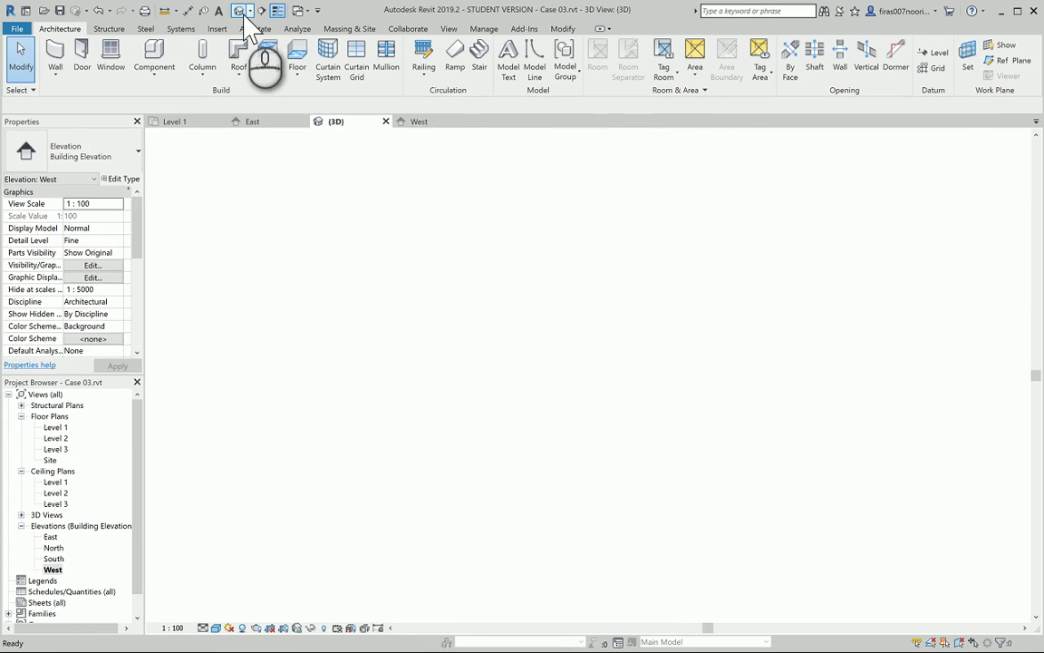
pyautogui.moveTo(697, 327); pyautogui.dragTo(576, 424, button='middle')
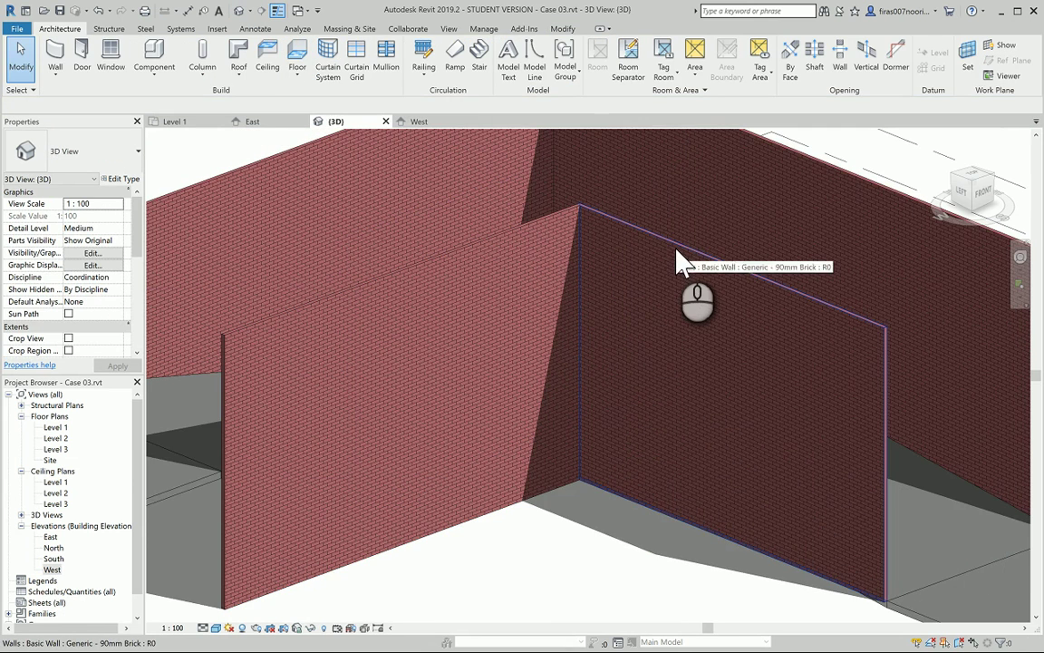
pyautogui.click(676, 251)
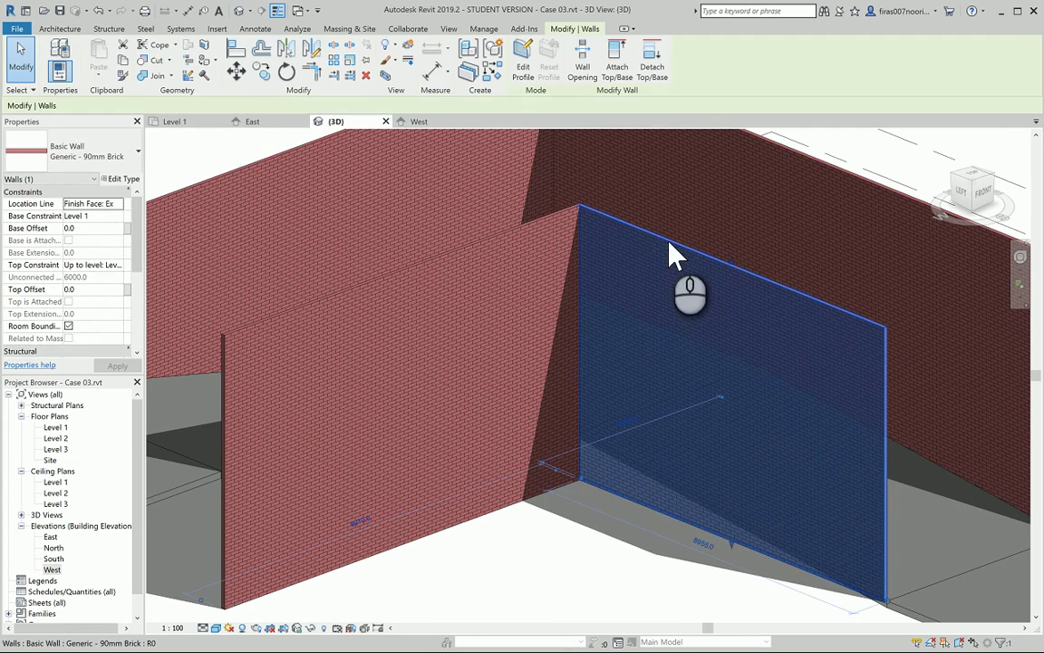
pyautogui.click(525, 65)
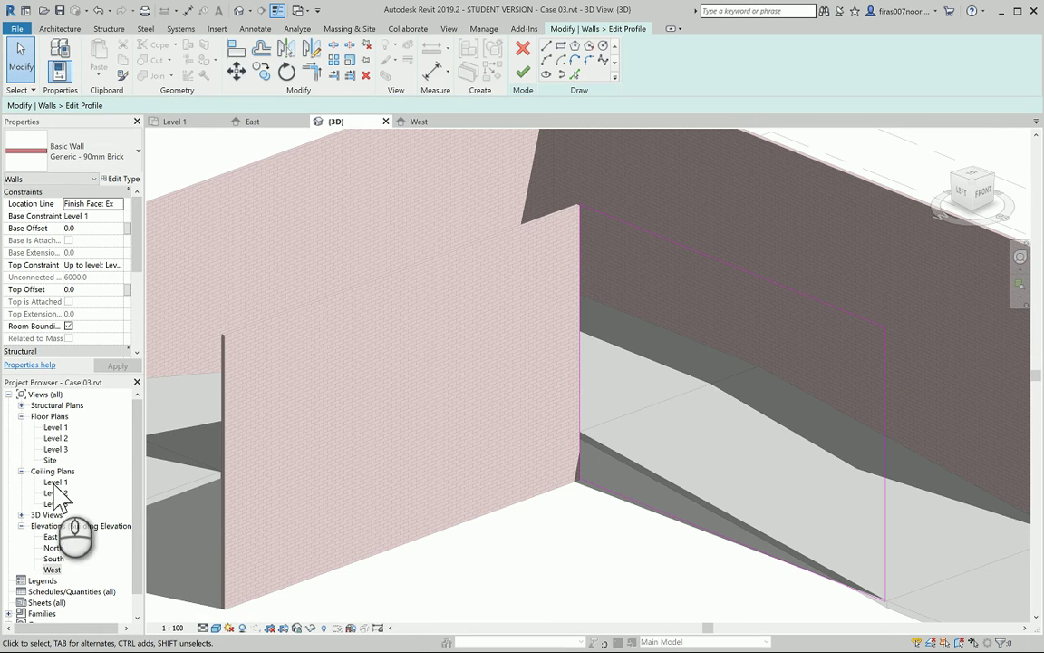
pyautogui.doubleClick(51, 427)
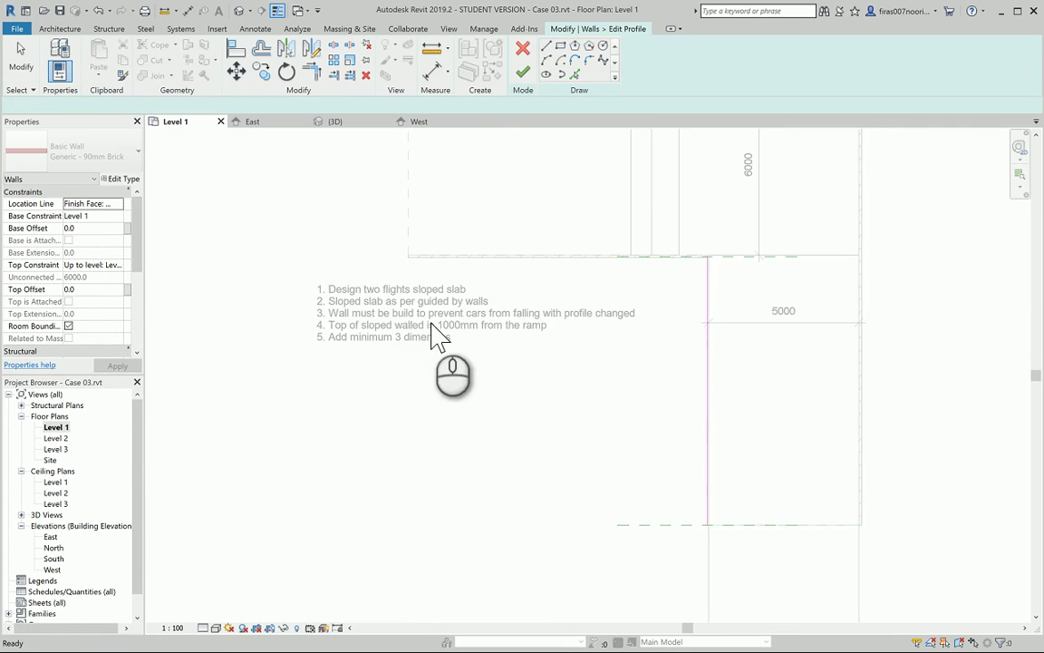
pyautogui.doubleClick(52, 570)
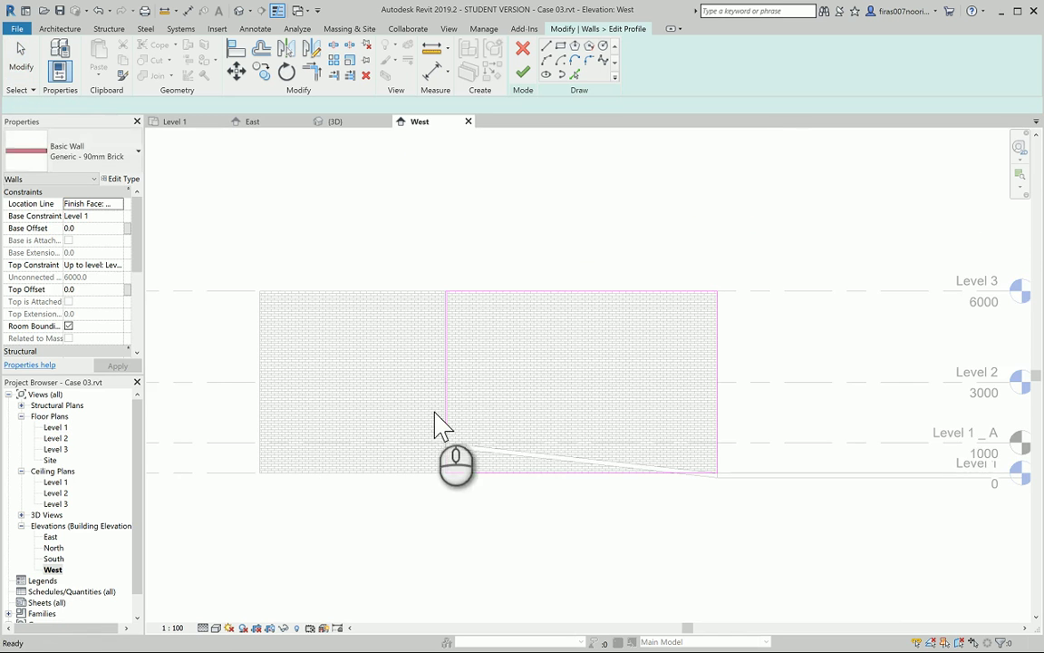
pyautogui.scroll(2, 550, 471)
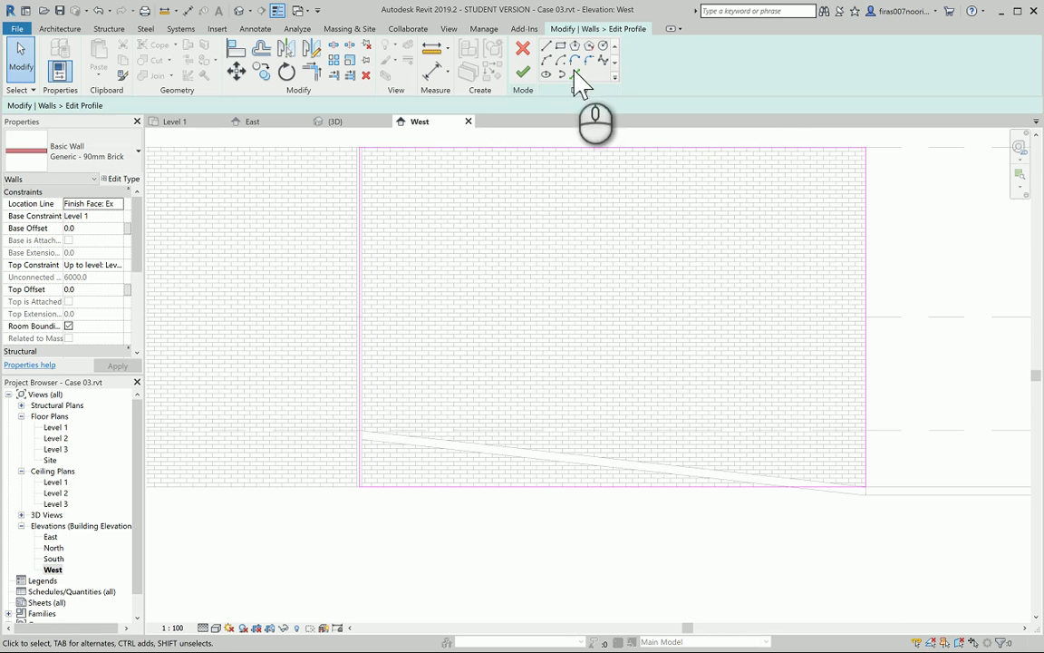
pyautogui.click(575, 74)
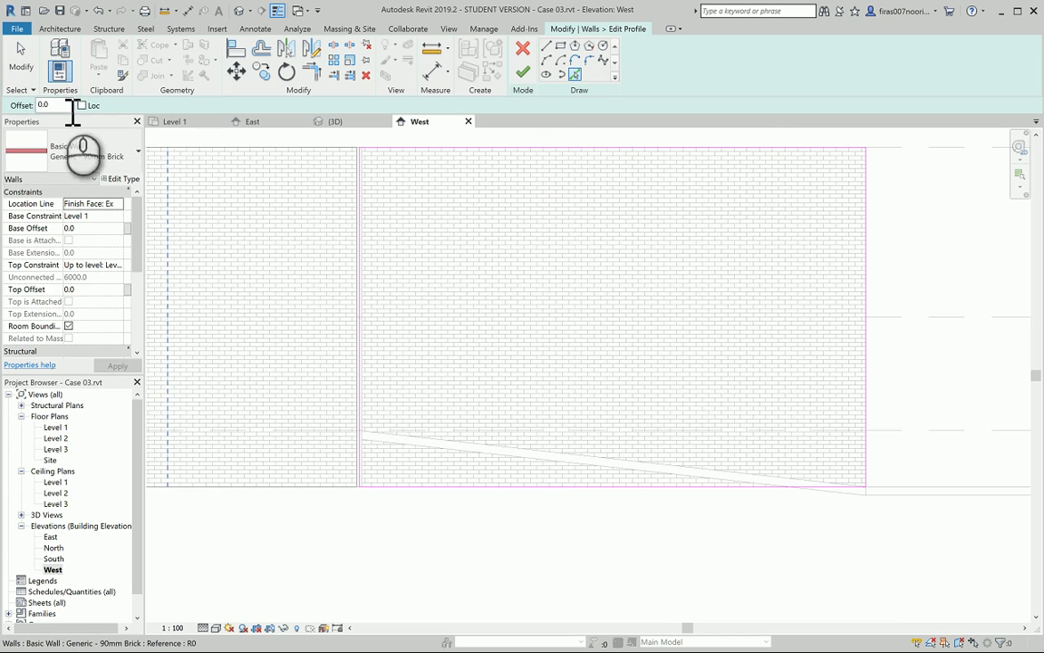
pyautogui.click(57, 106)
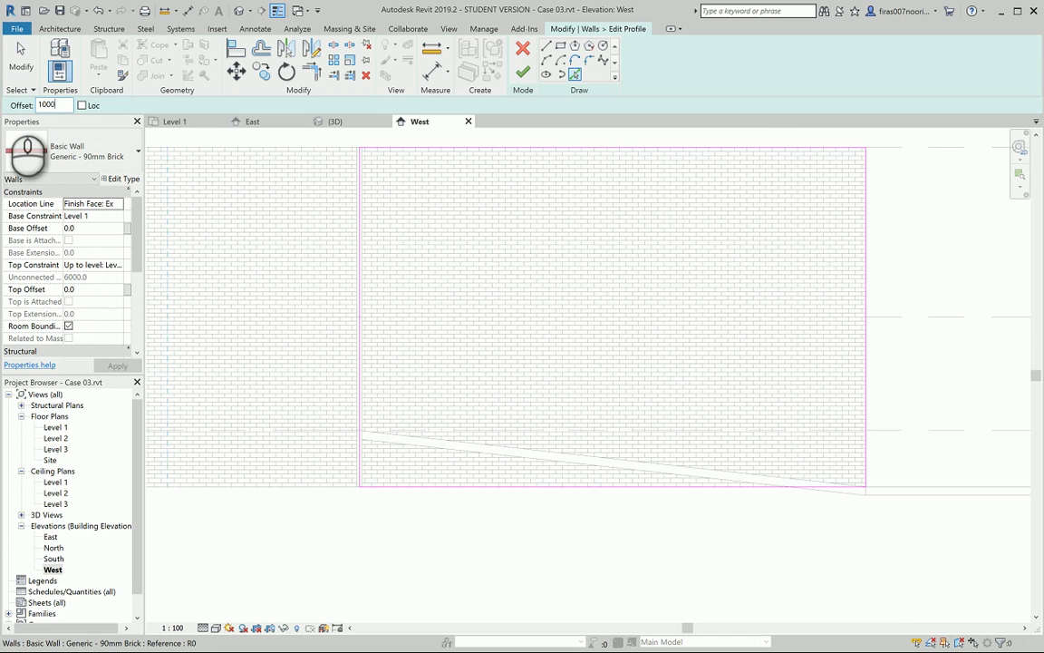
pyautogui.click(458, 448)
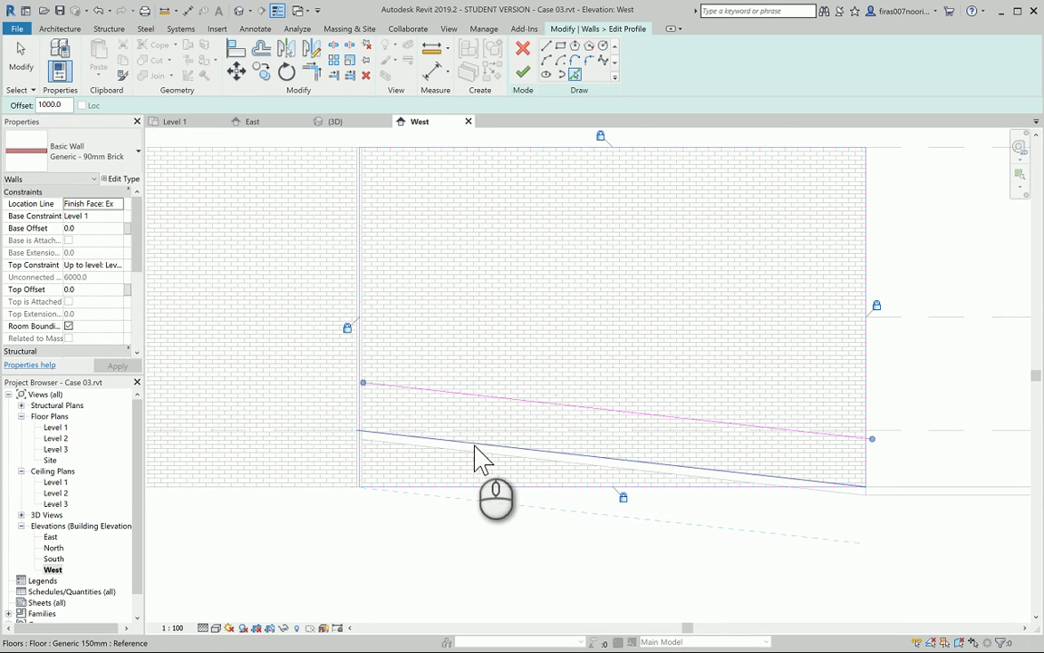
pyautogui.scroll(1, 482, 454)
pyautogui.press('Escape')
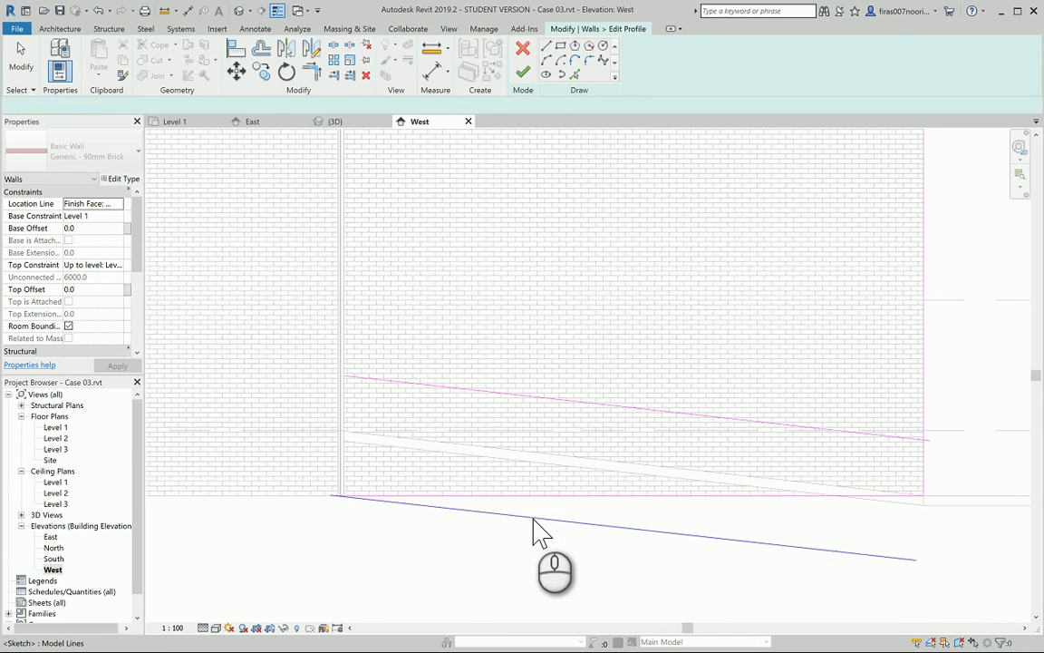
pyautogui.click(534, 518)
pyautogui.press('Delete')
pyautogui.click(524, 397)
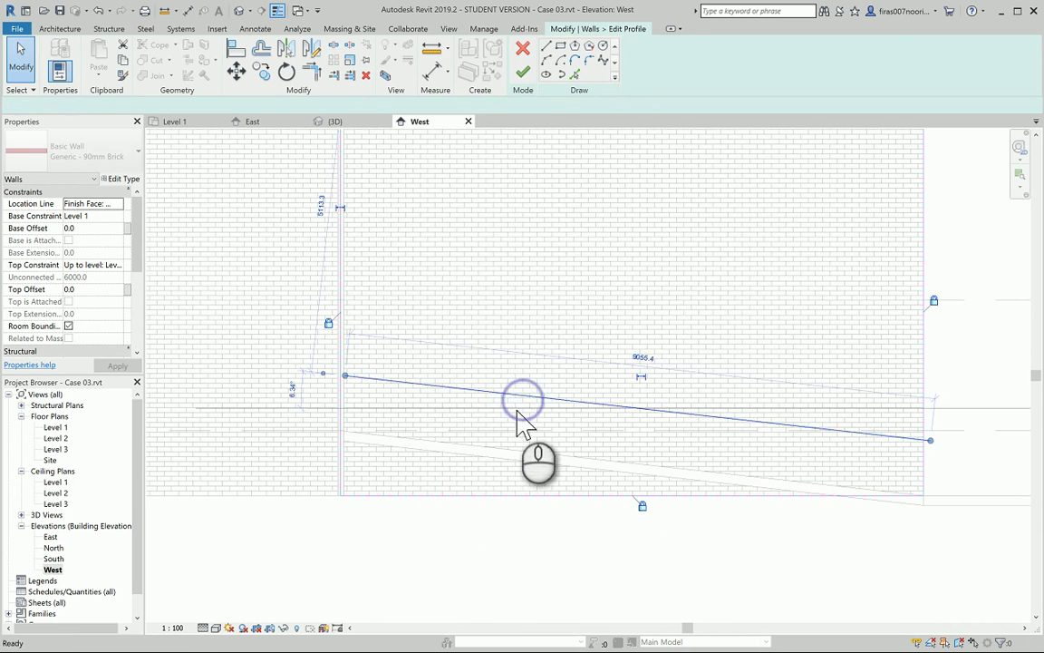
pyautogui.press('Delete')
# Step: Add a profile line offset 1000 mm above the ramp slab's sloped top edge in the wall sketch
pyautogui.click(575, 74)
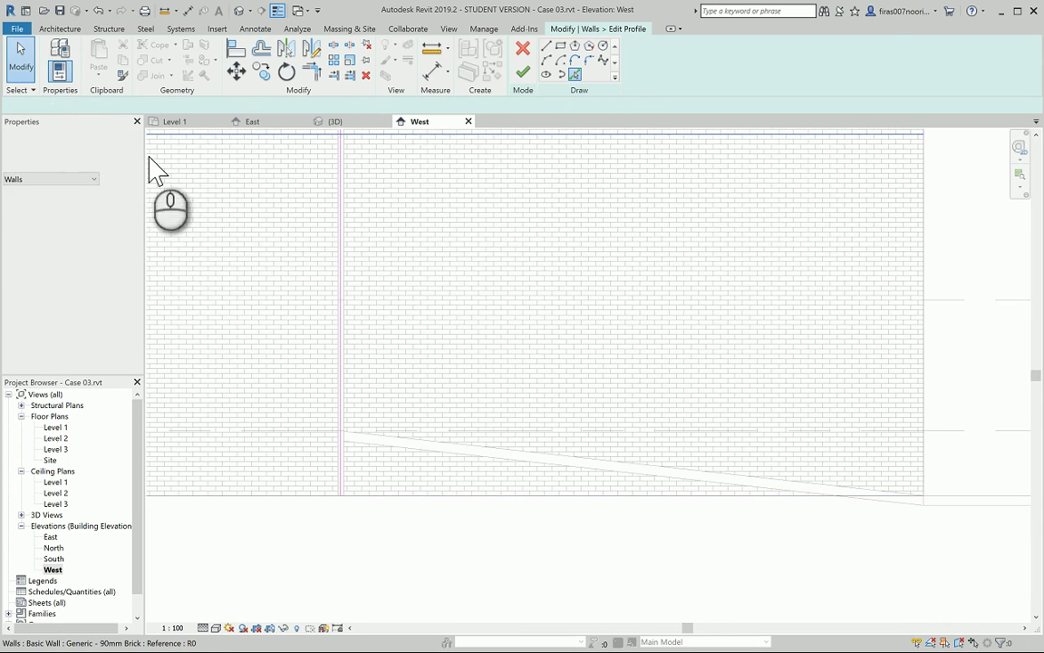
pyautogui.click(64, 105)
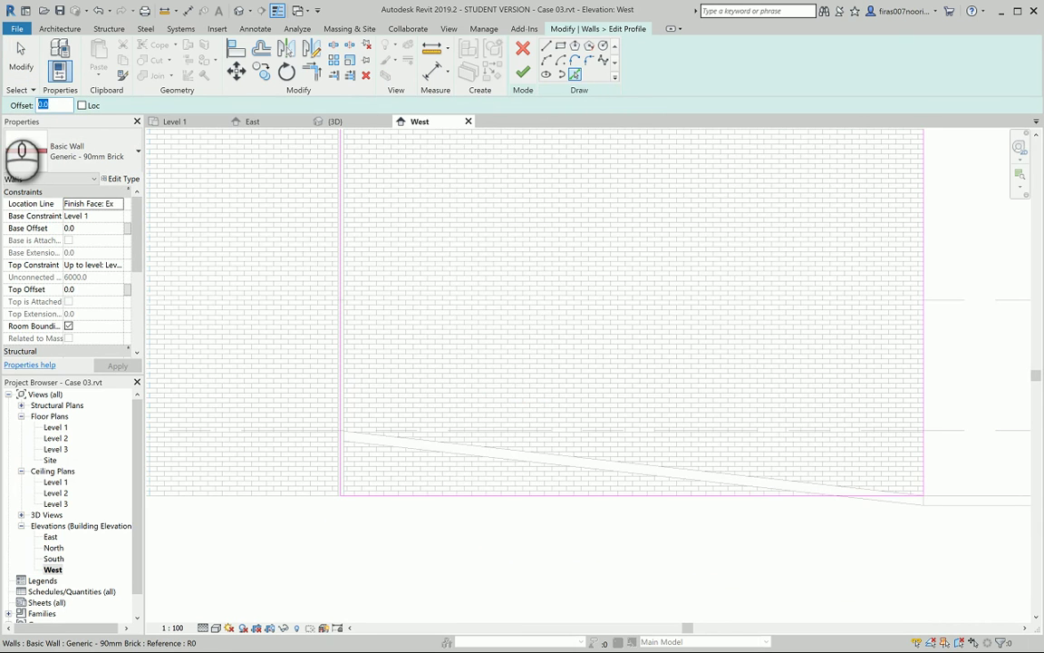
pyautogui.write('1000')
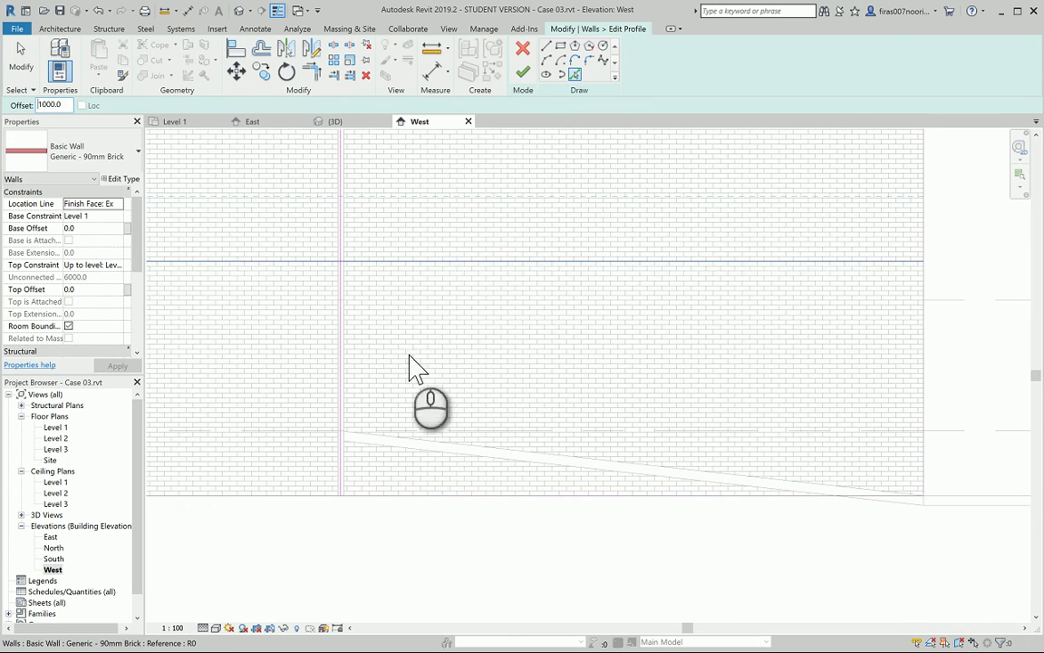
pyautogui.click(433, 444)
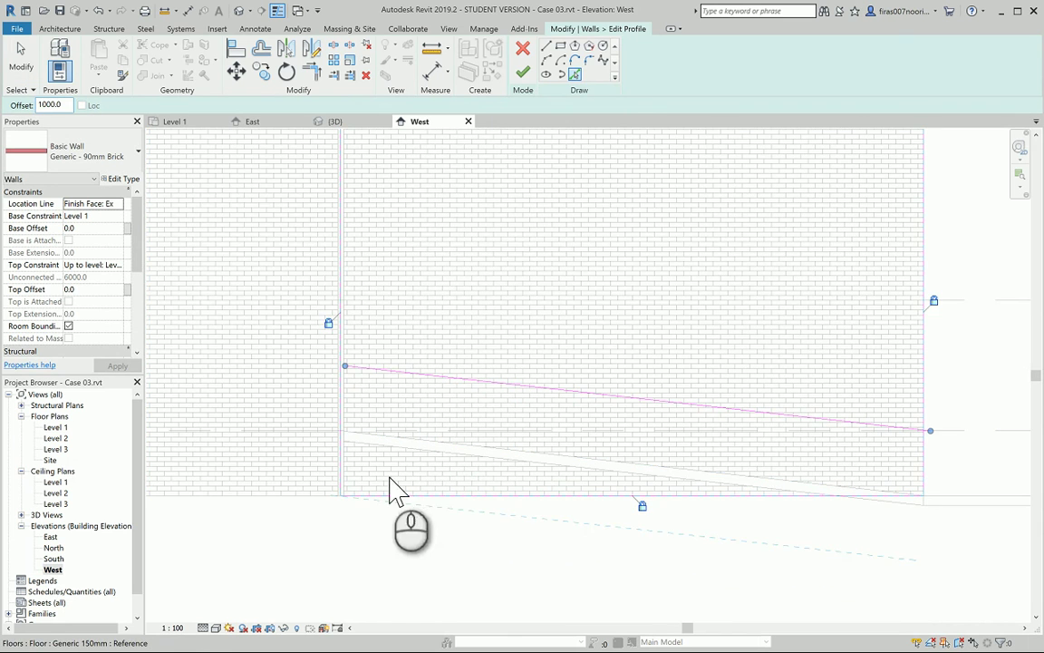
pyautogui.press('Escape')
# Step: Trim the sloped profile line and the wall's vertical edge into a corner at the low end of the ramp
pyautogui.scroll(1, 859, 449)
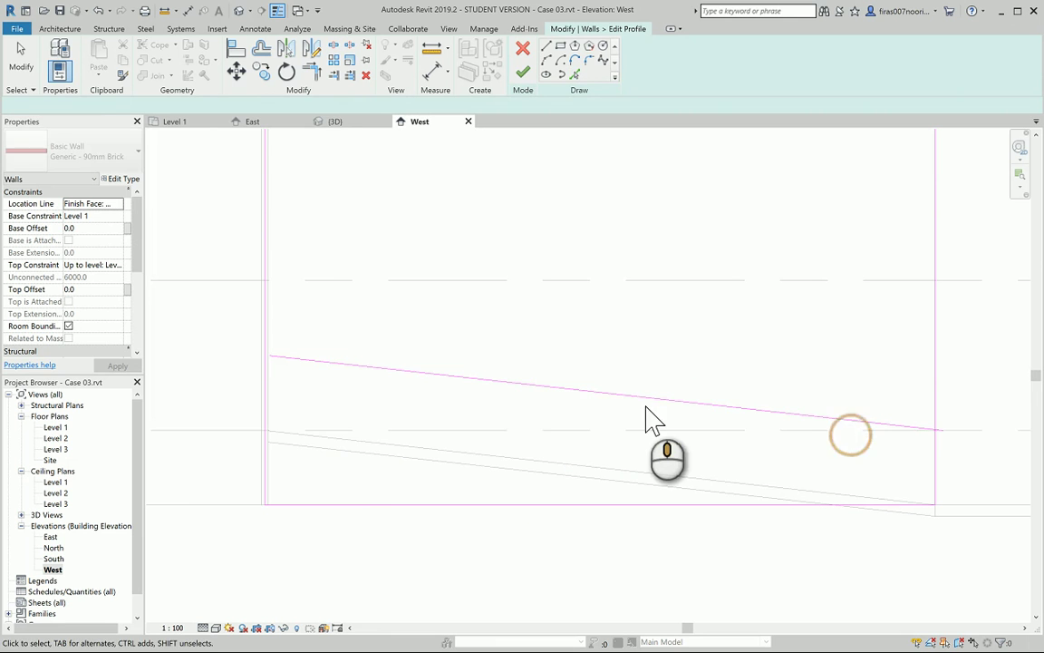
pyautogui.click(923, 431)
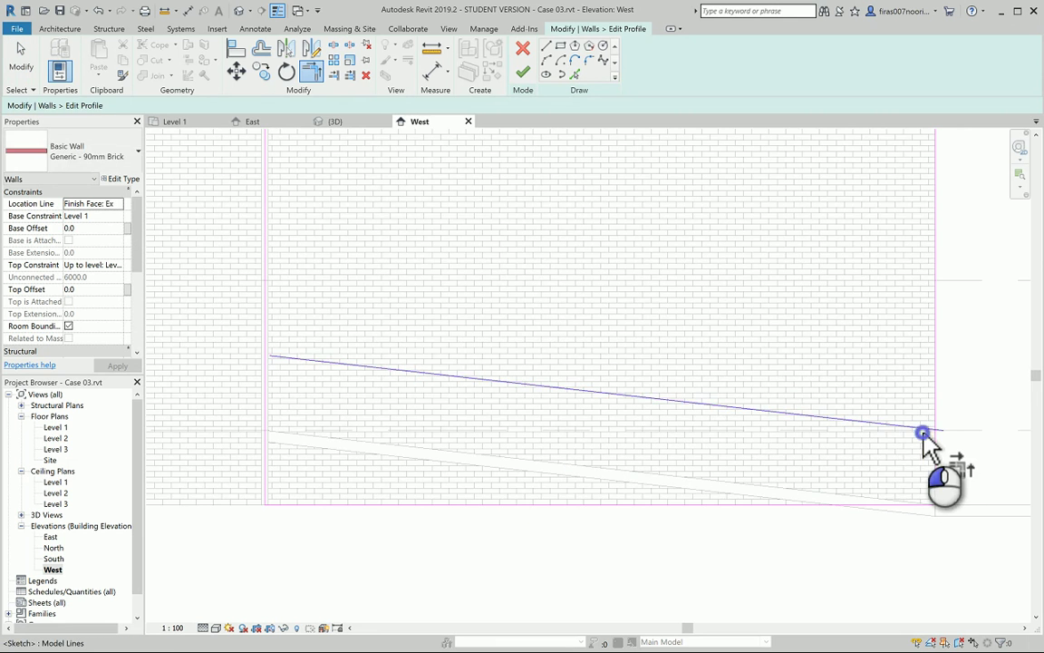
pyautogui.click(935, 445)
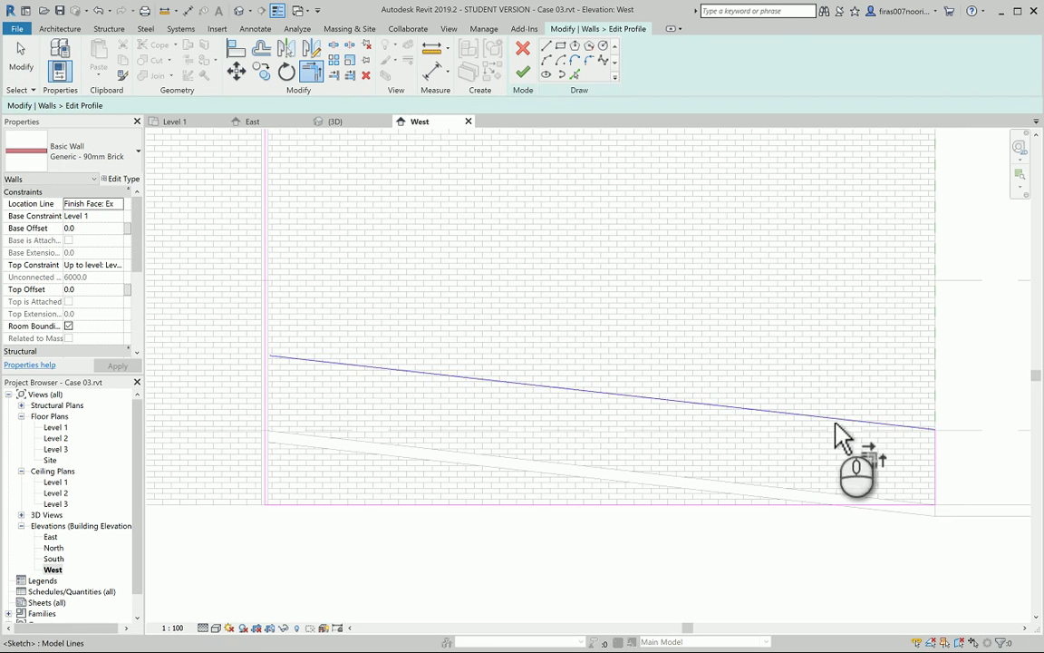
# Step: Draw a short line joining the sloped line's upper end to the wall's vertical edge
pyautogui.scroll(2, 251, 376)
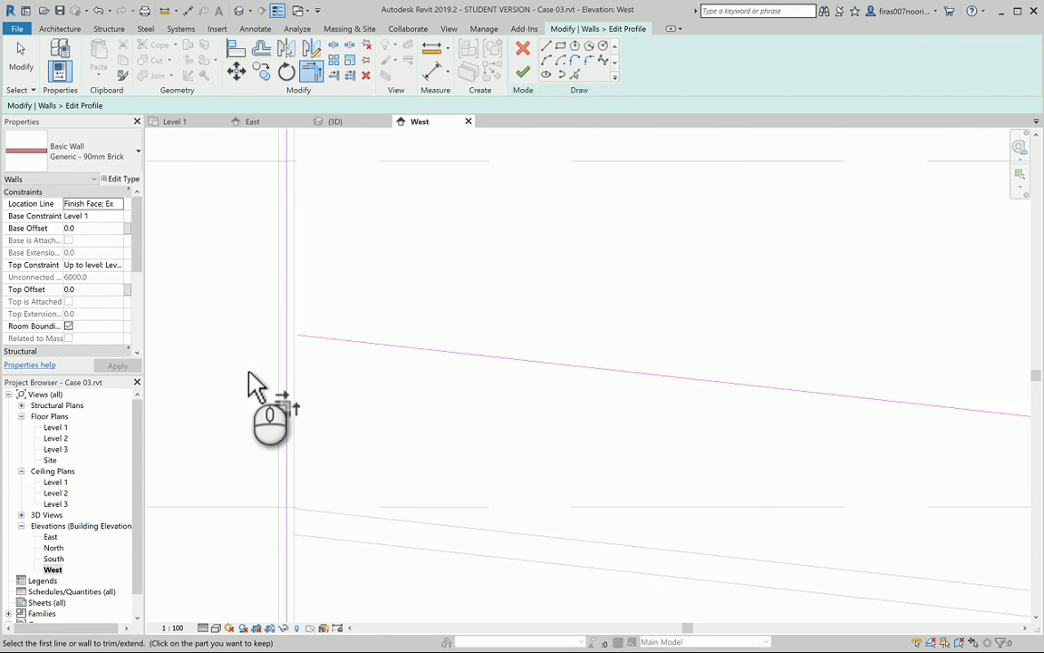
pyautogui.click(547, 46)
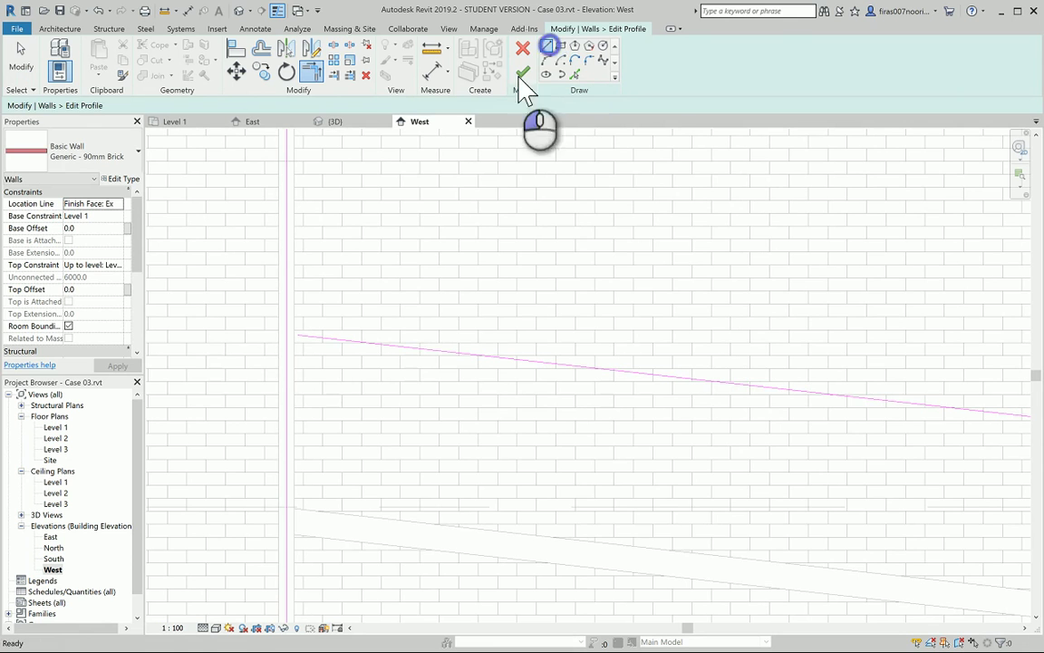
pyautogui.click(297, 335)
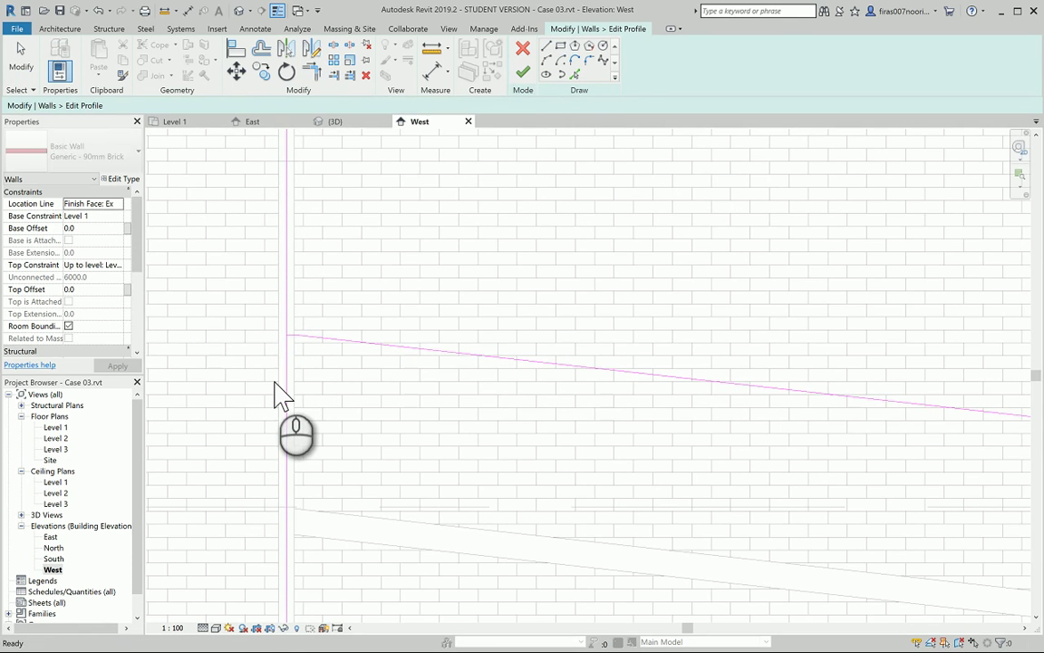
# Step: Trim the vertical edge and the short connecting line into a corner, and try to finish the wall profile
pyautogui.press('t')
pyautogui.press('r')
pyautogui.click(286, 354)
pyautogui.click(289, 334)
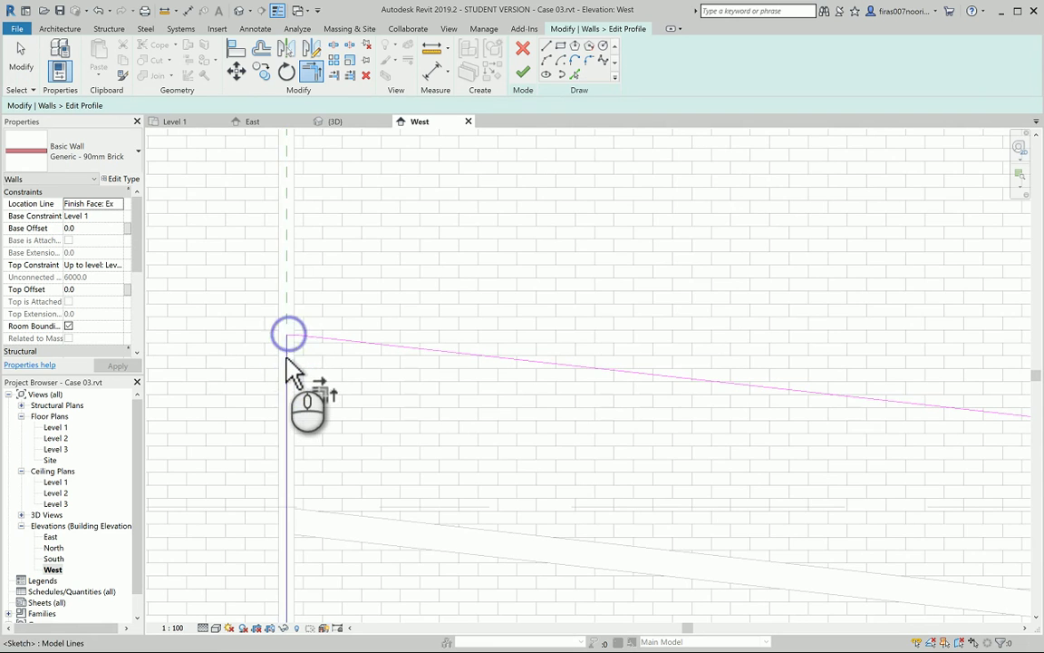
pyautogui.scroll(-3, 288, 372)
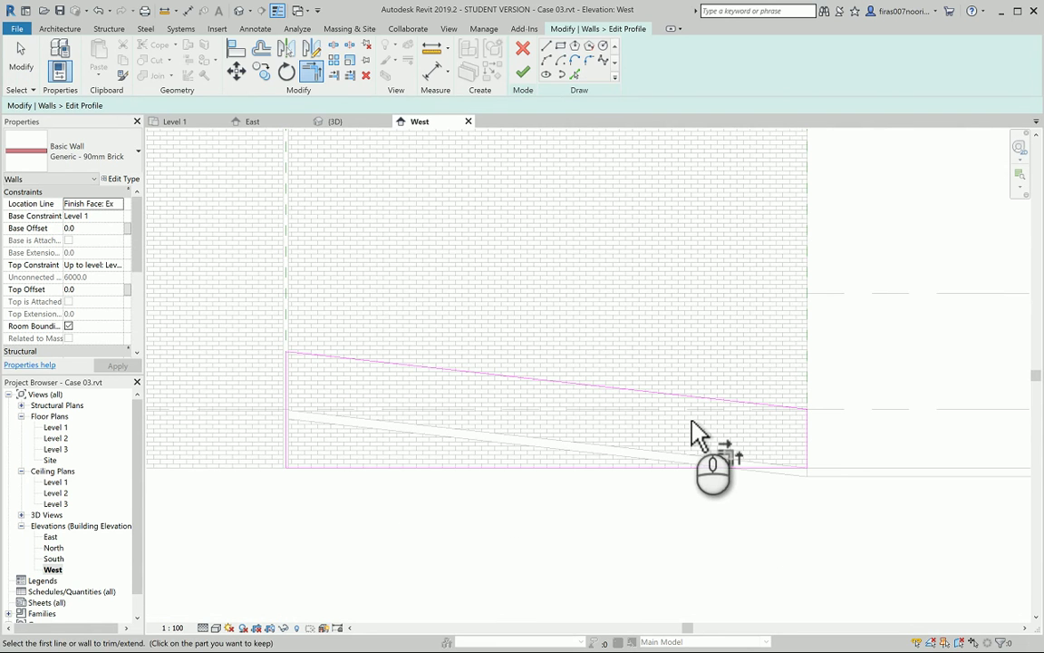
pyautogui.click(526, 75)
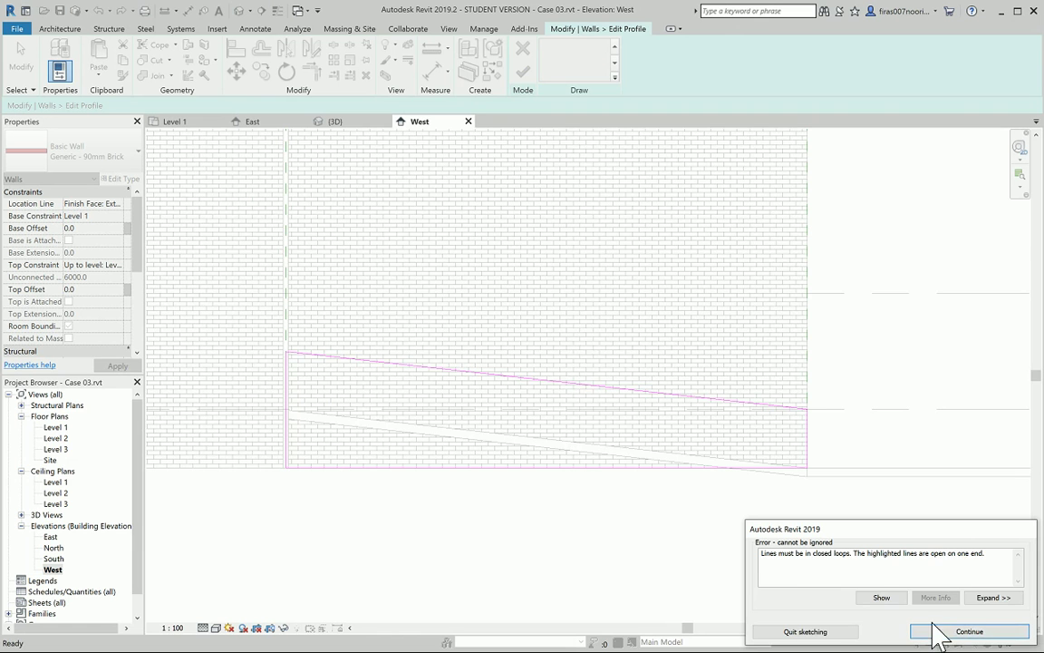
# Step: Dismiss the open-loop error and delete the leftover horizontal top line from the wall's profile sketch
pyautogui.click(934, 631)
pyautogui.scroll(-1, 508, 308)
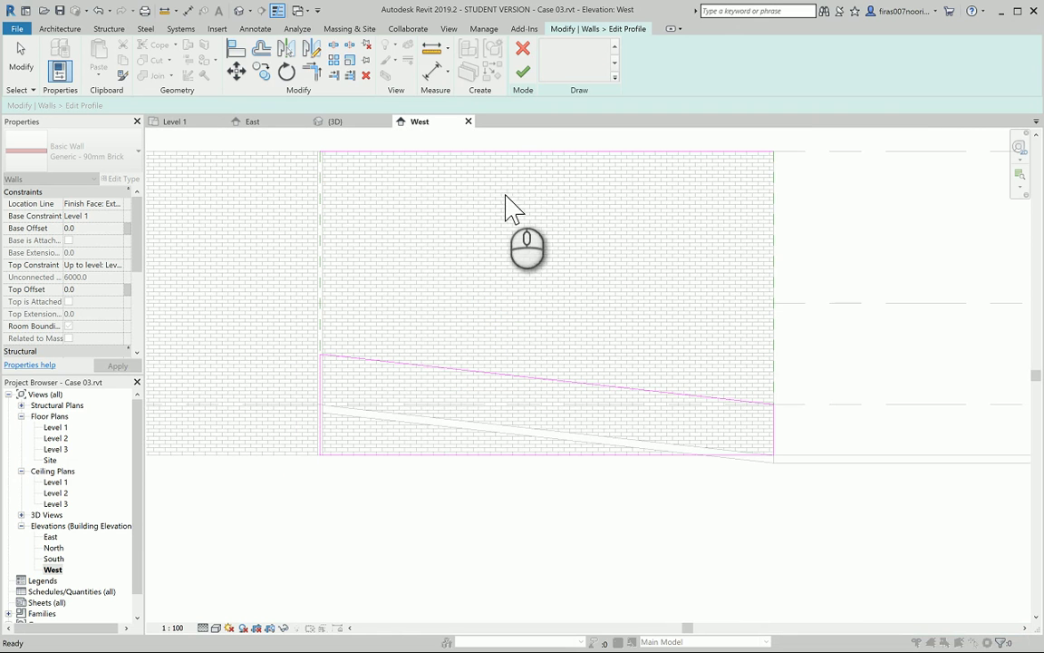
pyautogui.click(522, 153)
pyautogui.rightClick(523, 172)
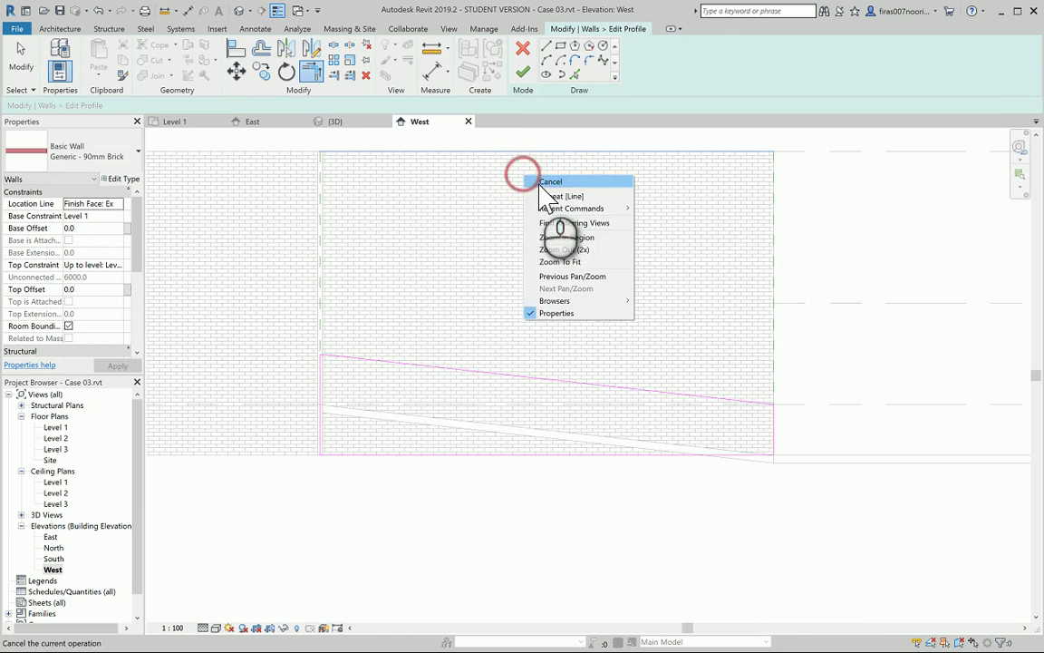
pyautogui.click(541, 183)
pyautogui.click(528, 153)
pyautogui.press('Escape')
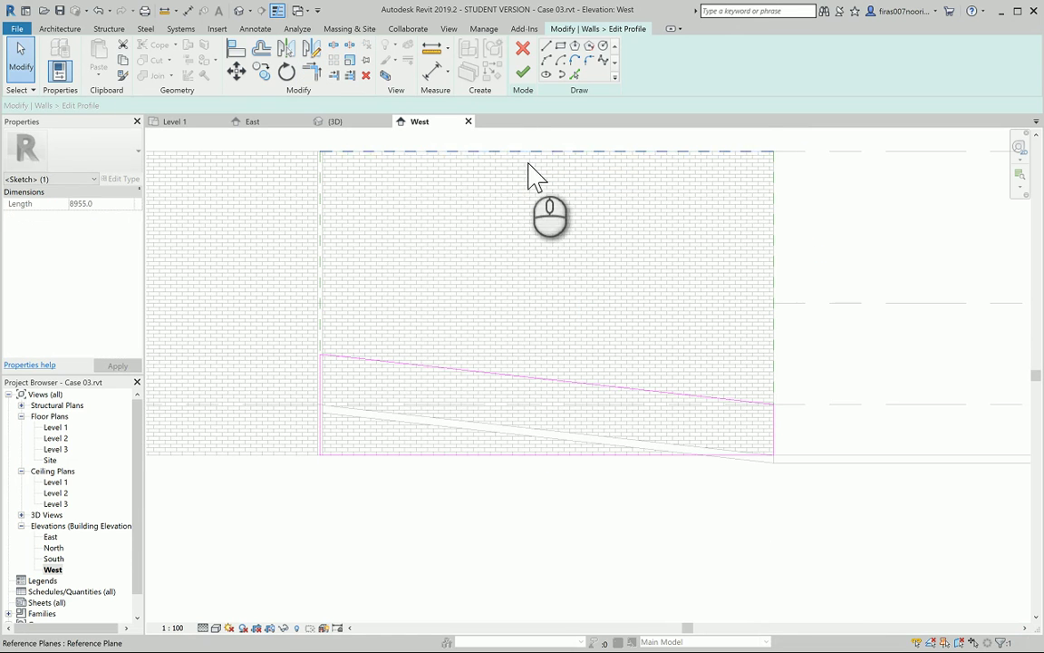
pyautogui.press('Escape')
pyautogui.moveTo(329, 651)
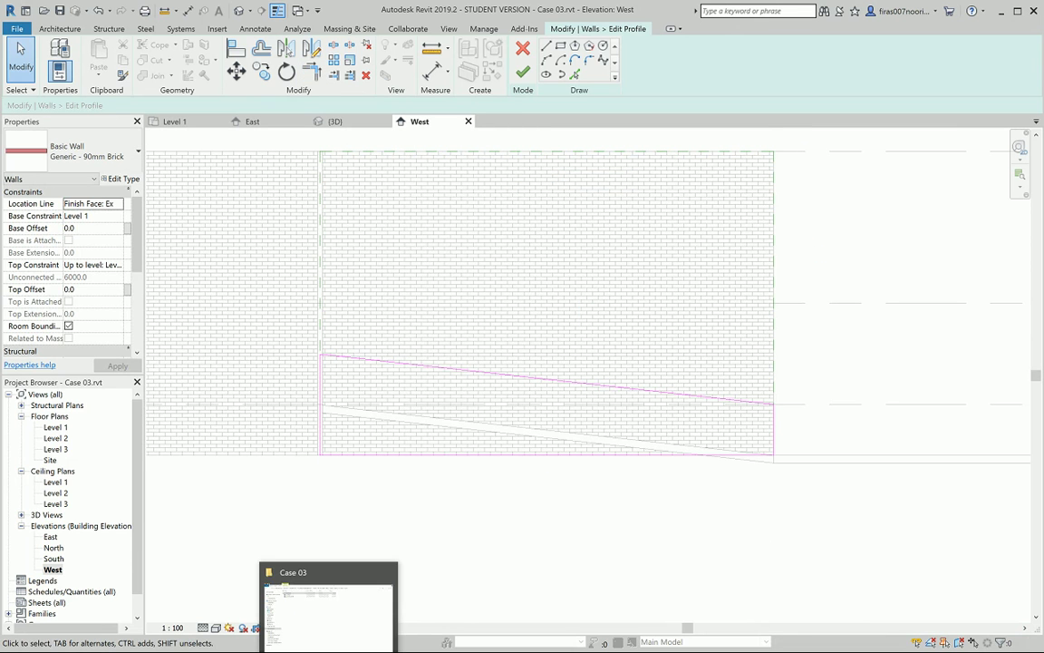
pyautogui.click(759, 651)
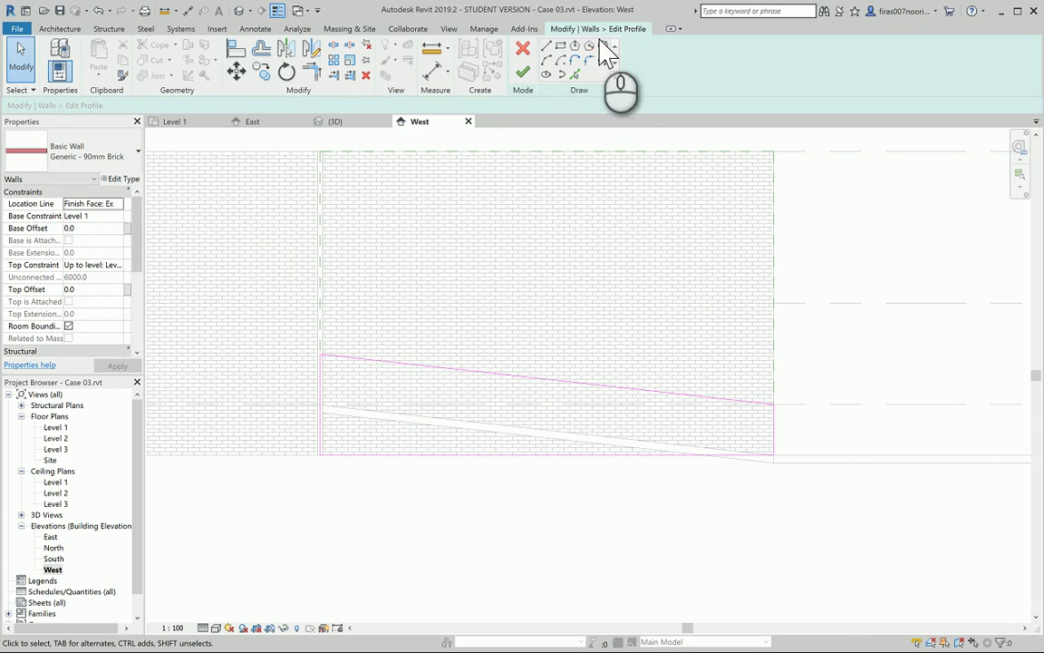
# Step: Sketch a circular opening with a radius of about 212 mm near the wall's high end and finish the profile
pyautogui.click(604, 46)
pyautogui.scroll(2, 352, 386)
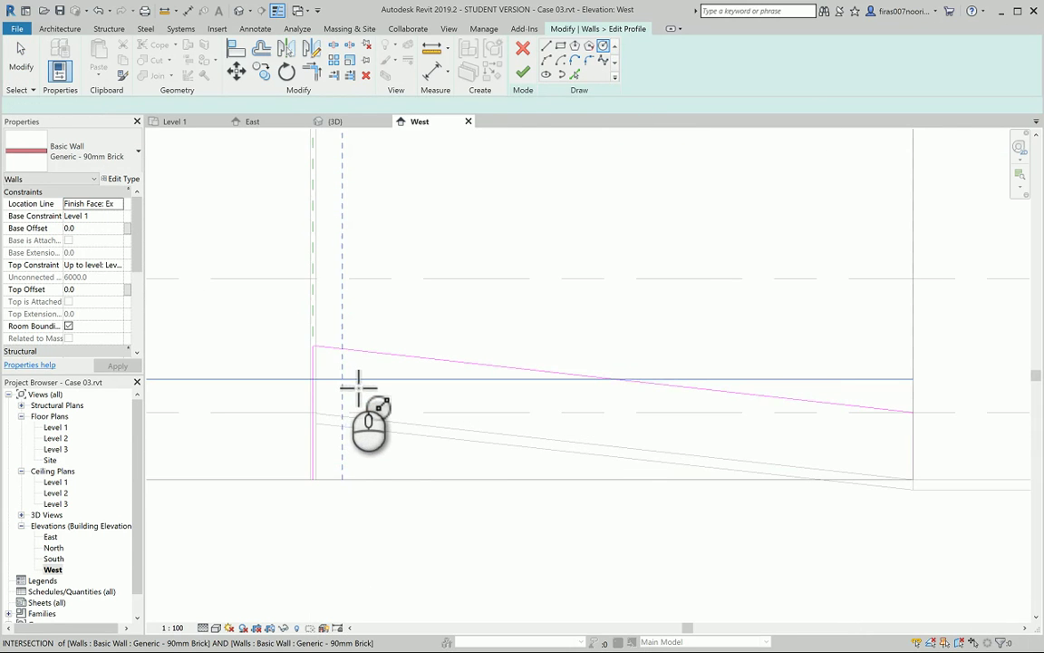
pyautogui.click(348, 379)
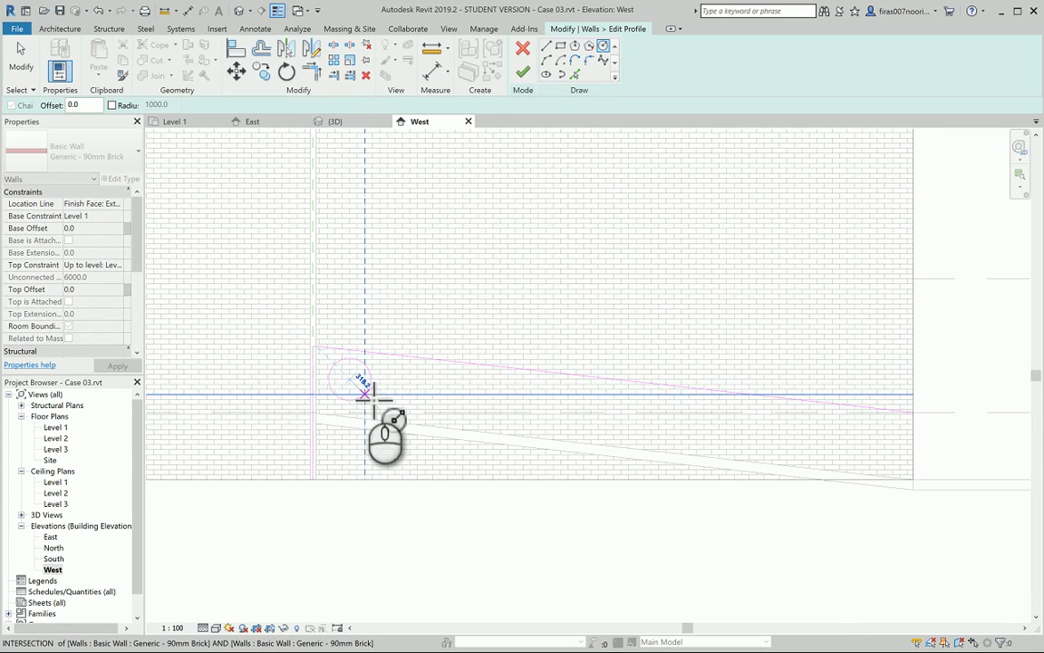
pyautogui.click(363, 383)
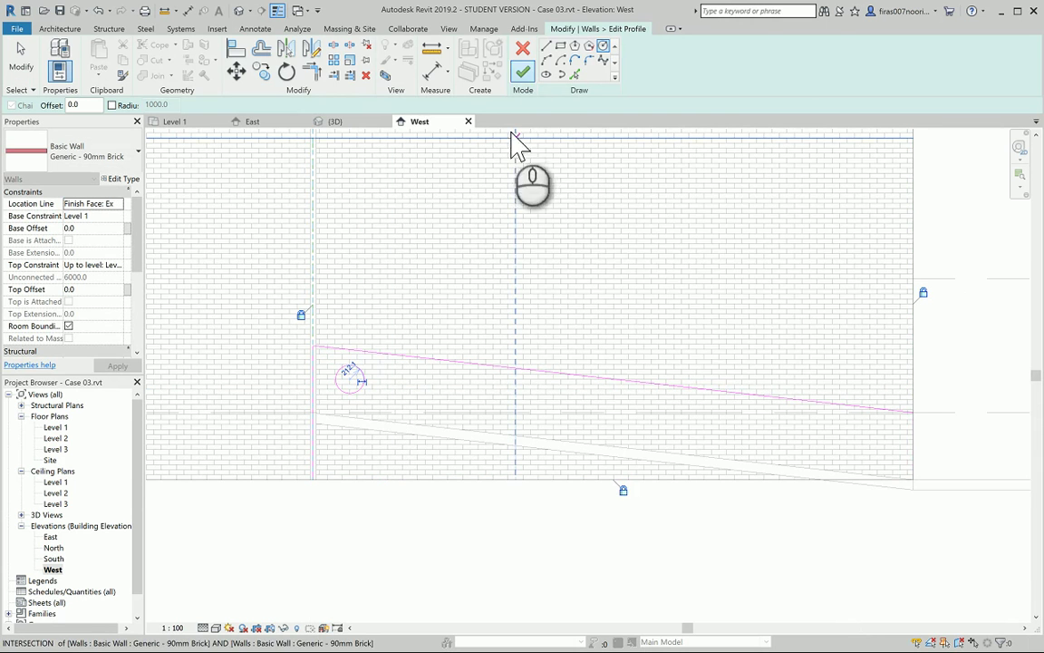
pyautogui.click(523, 73)
pyautogui.click(434, 569)
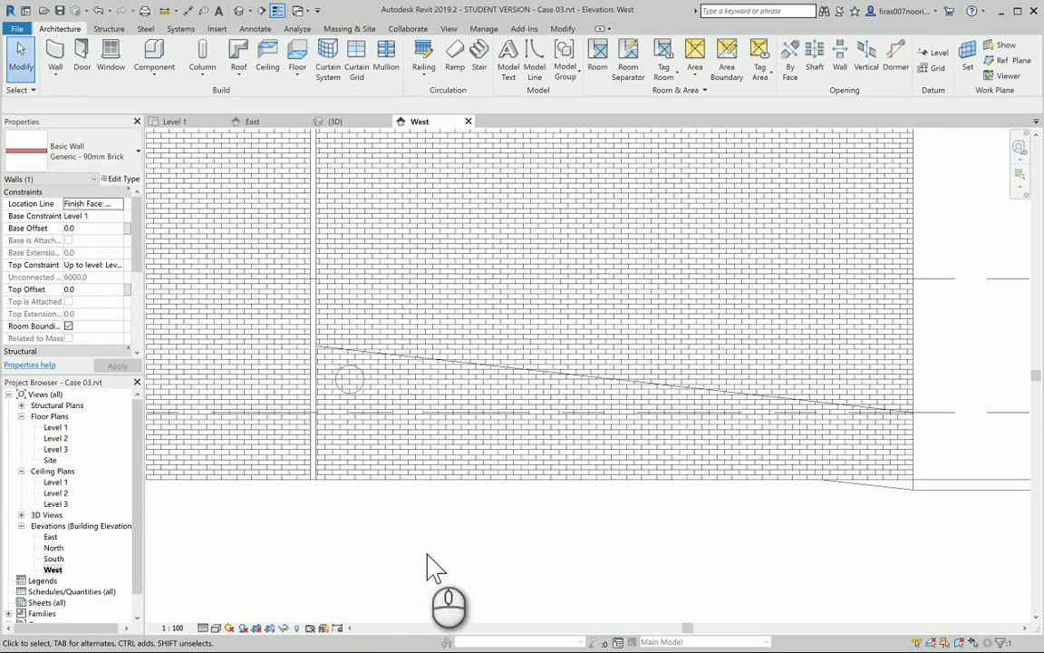
# Step: From the 3D view, start editing the profile of the adjacent full-height wall along the second flight, and open the South elevation
pyautogui.click(240, 11)
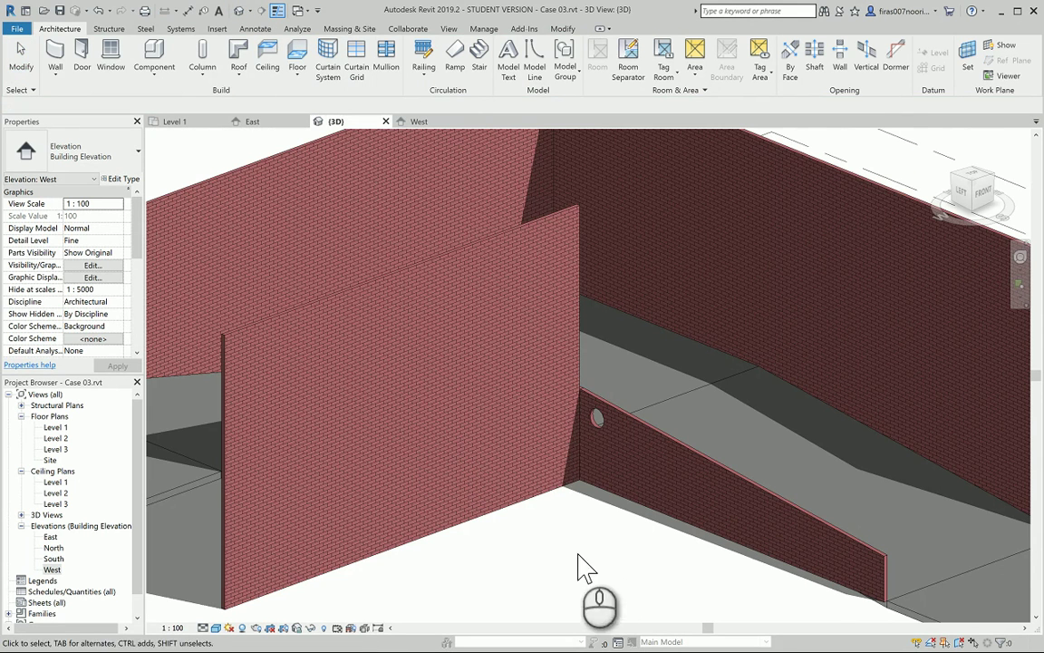
pyautogui.click(461, 259)
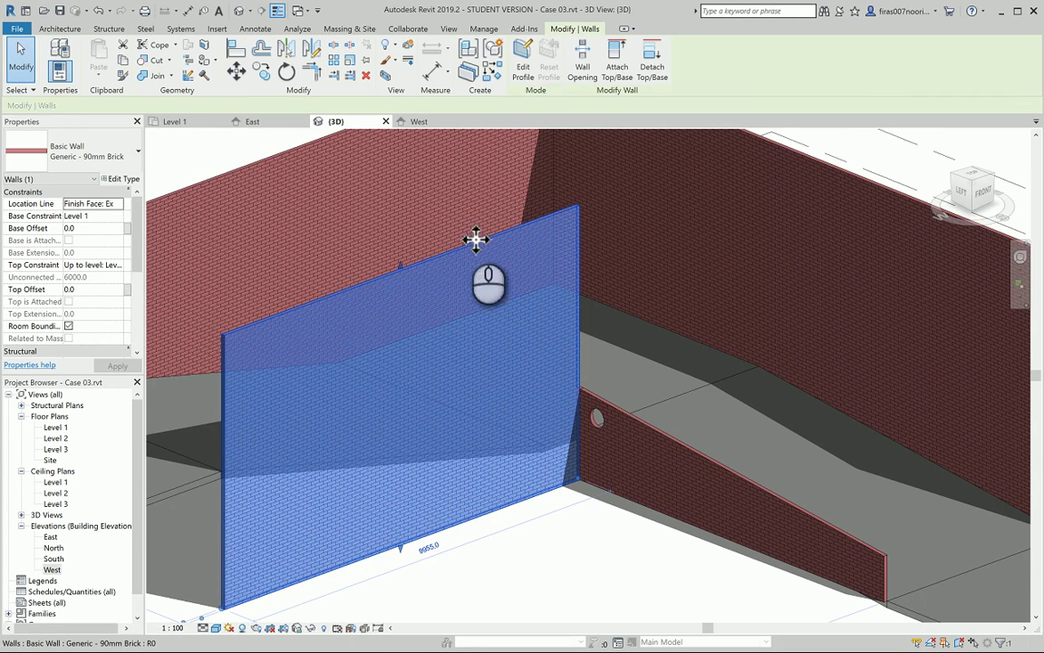
pyautogui.click(531, 72)
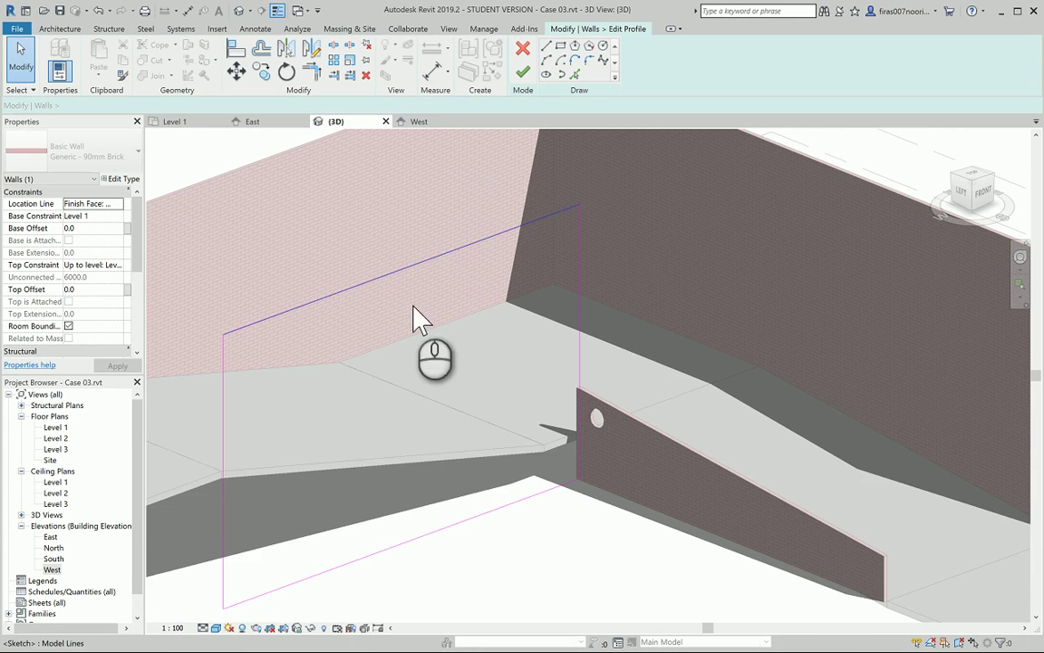
pyautogui.doubleClick(54, 558)
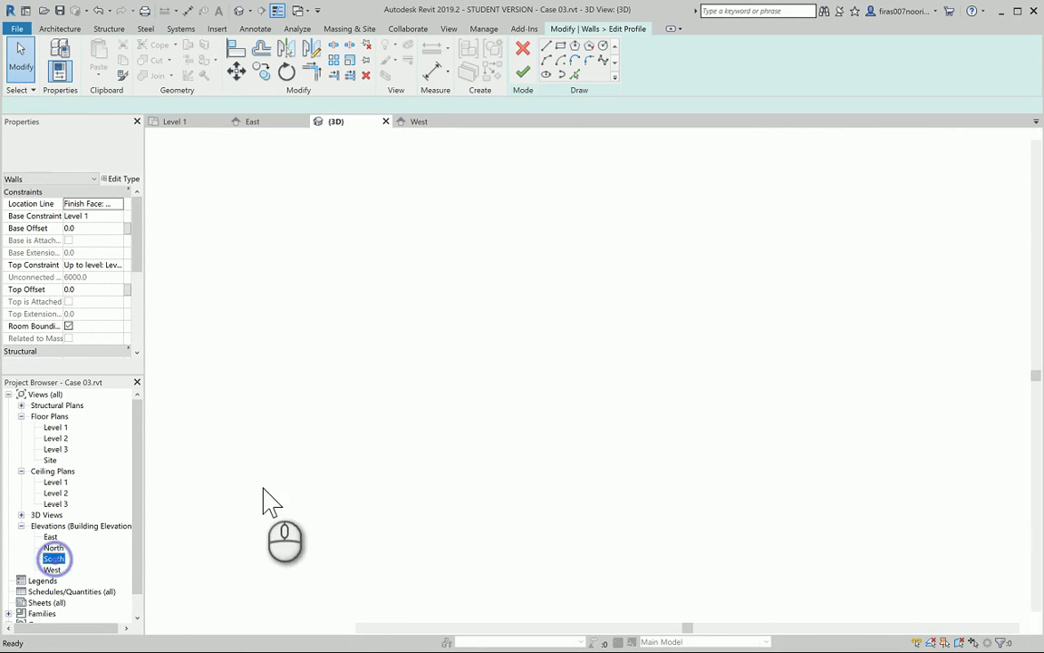
pyautogui.scroll(2, 619, 372)
pyautogui.scroll(1, 619, 371)
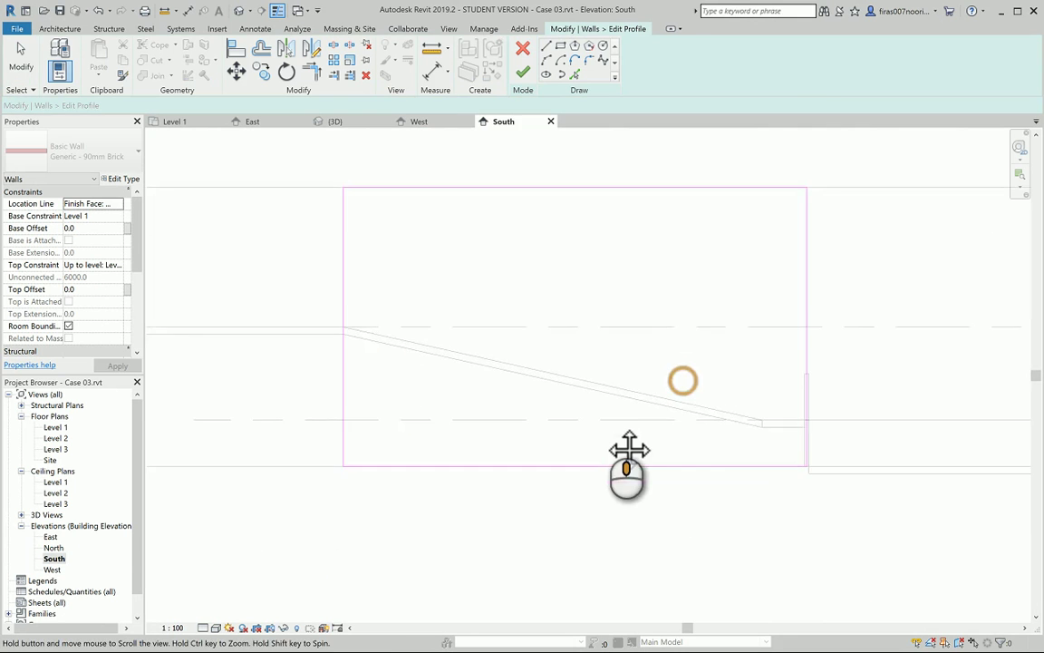
pyautogui.moveTo(629, 448); pyautogui.dragTo(554, 448, button='middle')
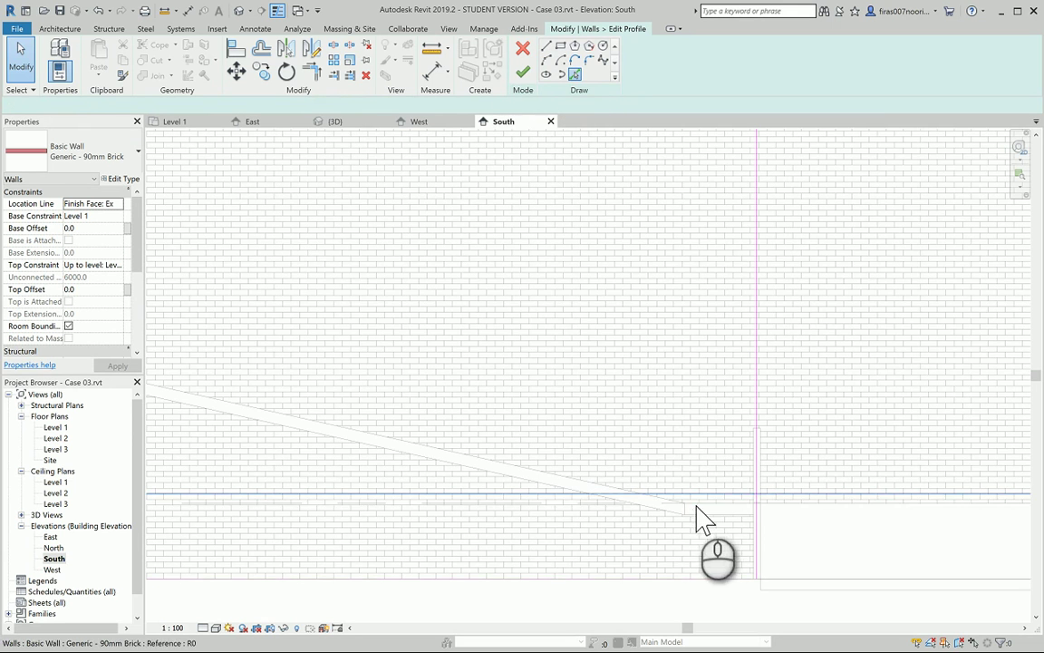
# Step: Add a horizontal profile line offset 1000 mm above the top edge of the flat landing floor
pyautogui.doubleClick(43, 105)
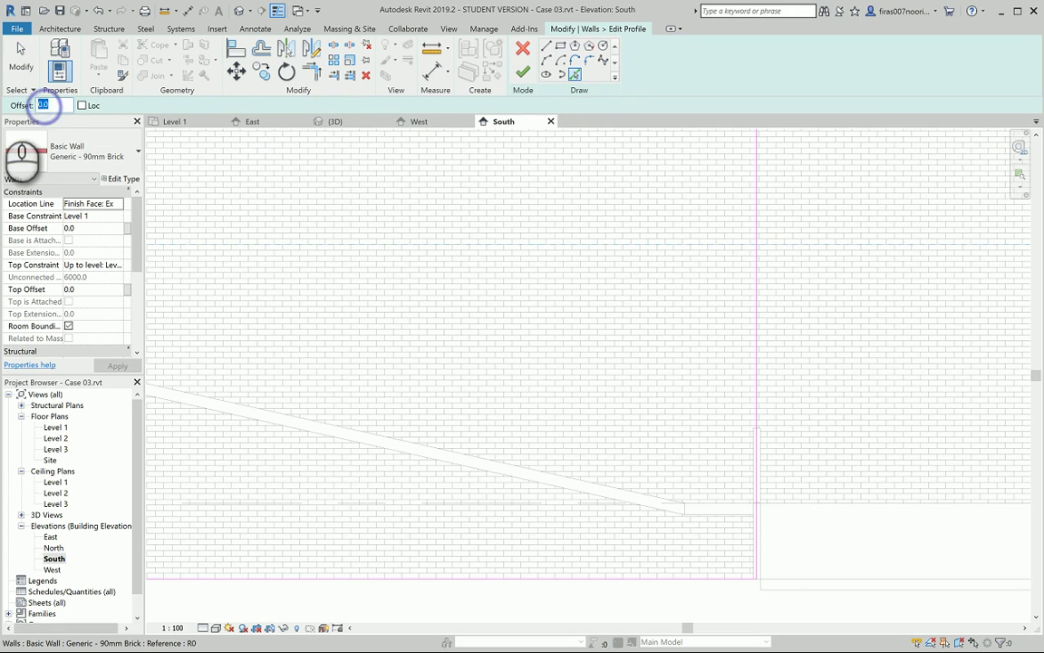
pyautogui.press('Return')
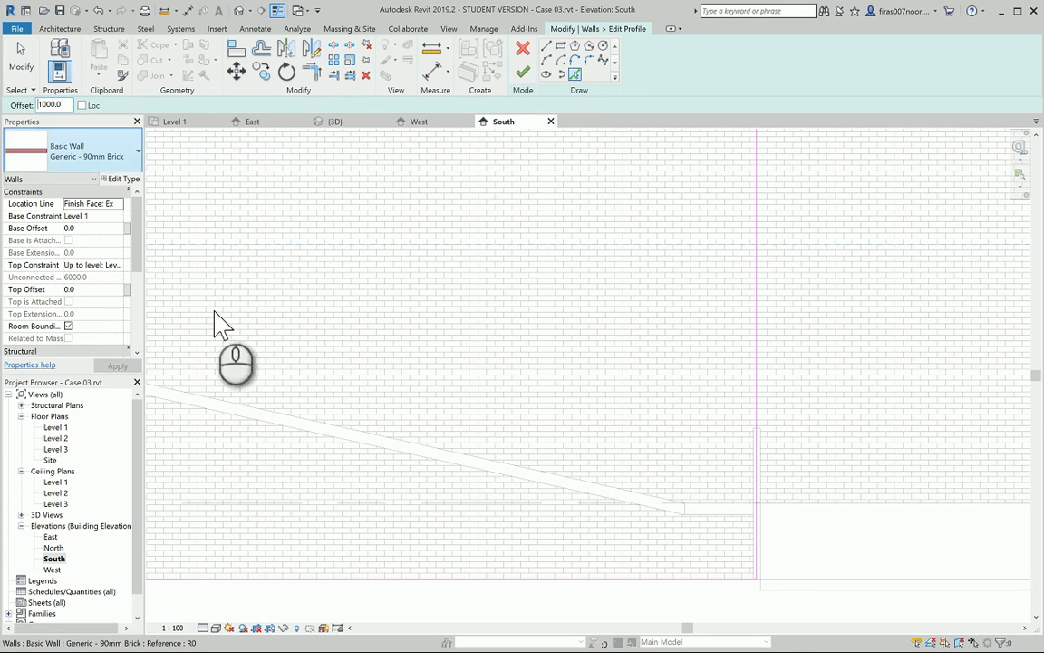
pyautogui.click(721, 504)
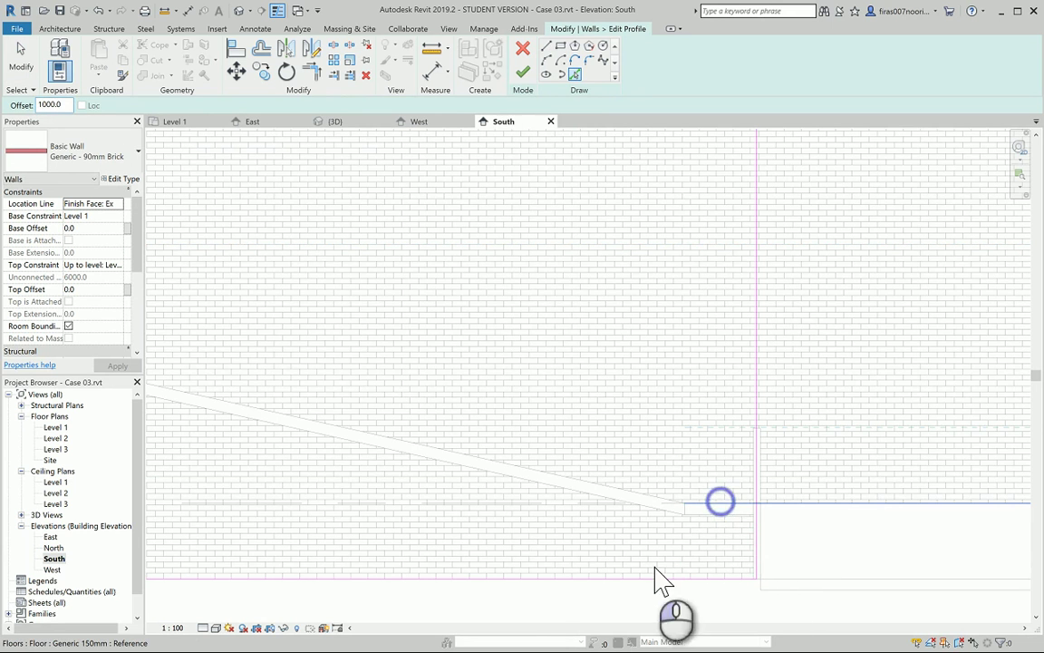
pyautogui.click(547, 47)
pyautogui.moveTo(550, 493)
pyautogui.mouseDown(button='middle')
pyautogui.moveTo(721, 497)
pyautogui.moveTo(831, 531)
pyautogui.mouseUp(button='middle')
pyautogui.click(294, 410)
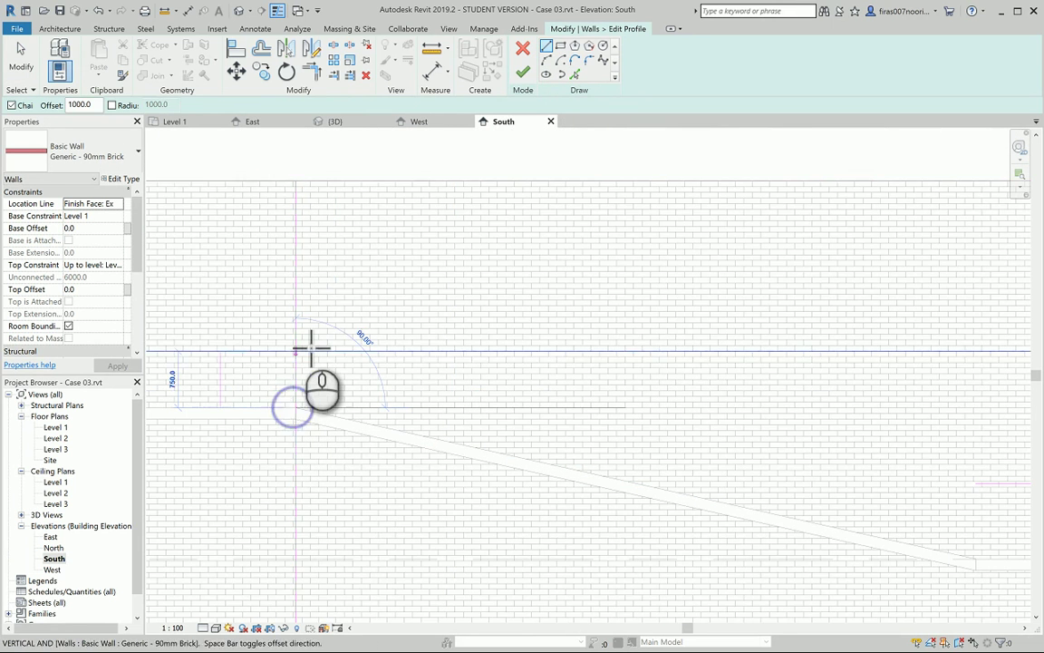
pyautogui.press('Escape')
pyautogui.press('Escape')
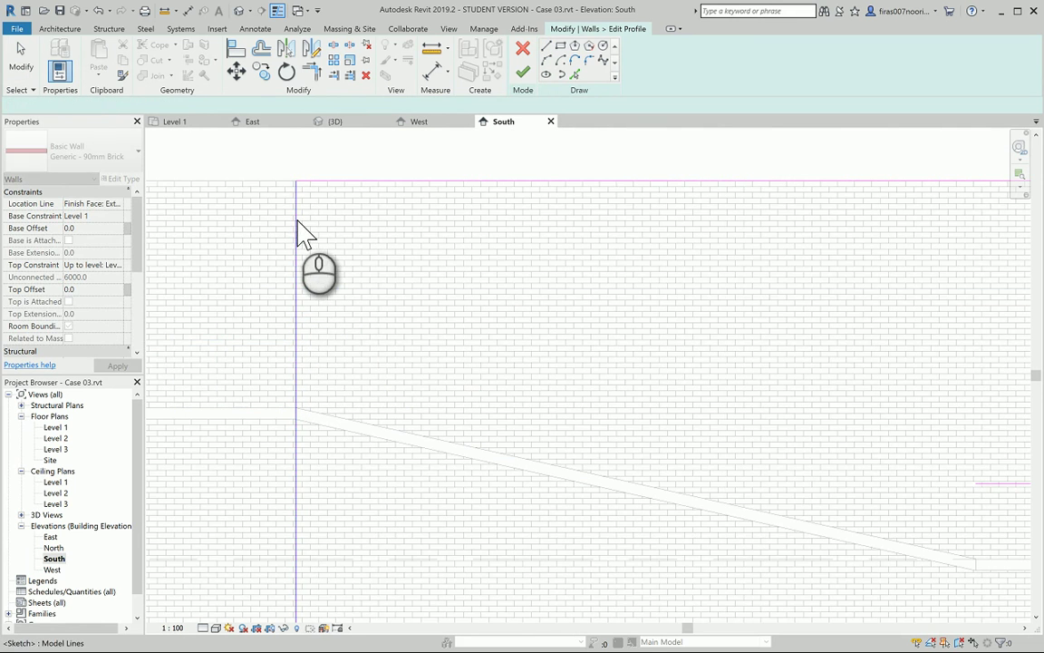
# Step: Delete the profile's vertical edge at the ramp's high end and its horizontal top line
pyautogui.click(296, 220)
pyautogui.press('Delete')
pyautogui.click(357, 182)
pyautogui.press('Delete')
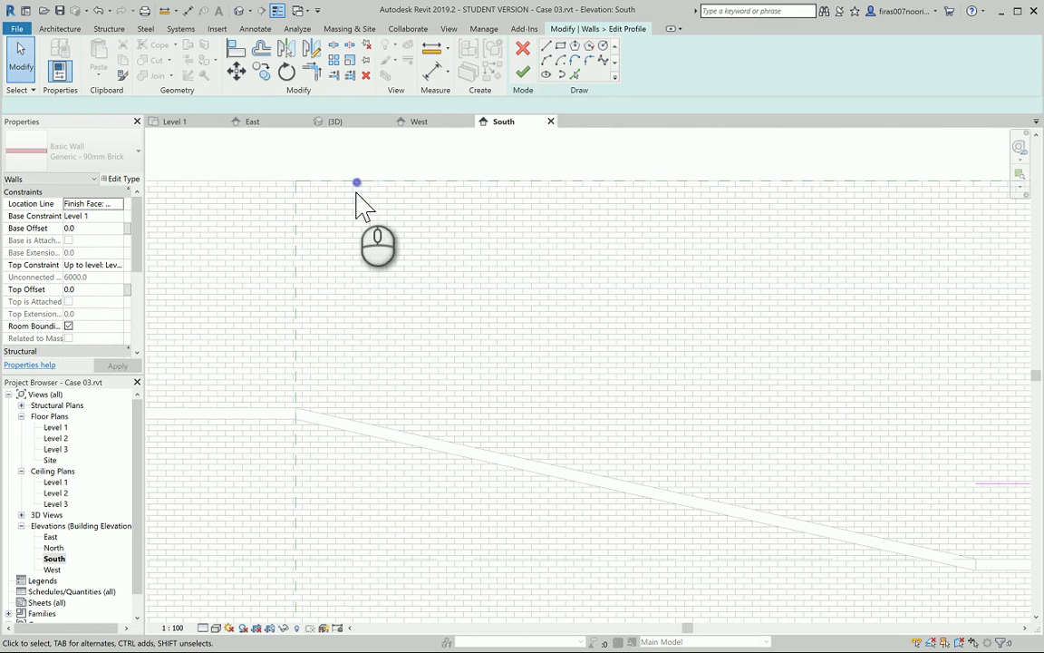
pyautogui.scroll(-2, 358, 195)
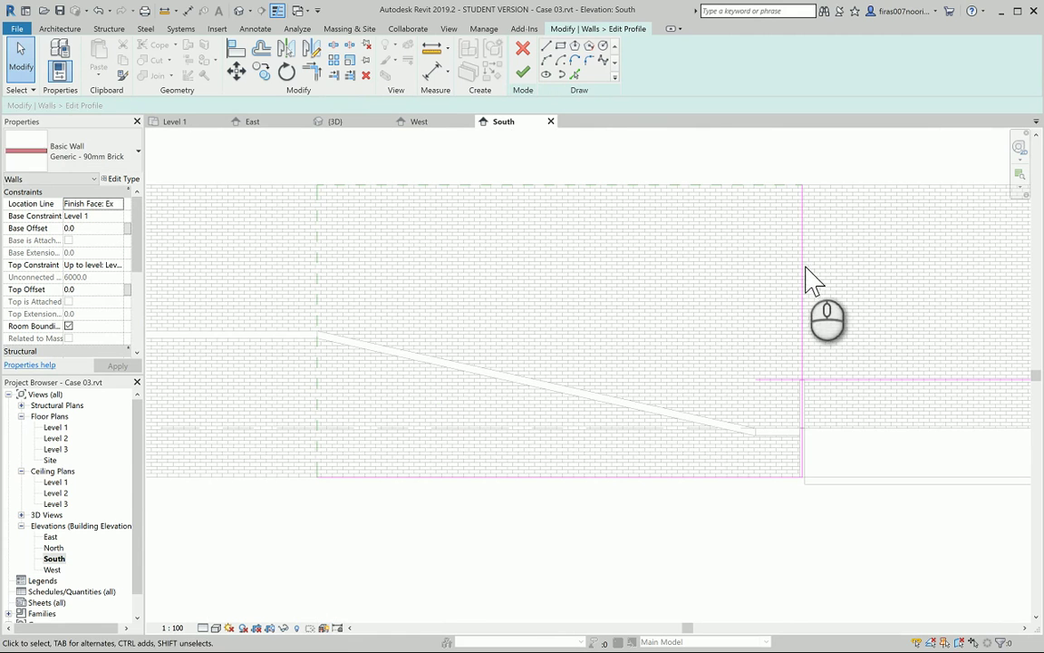
pyautogui.click(803, 268)
pyautogui.press('Delete')
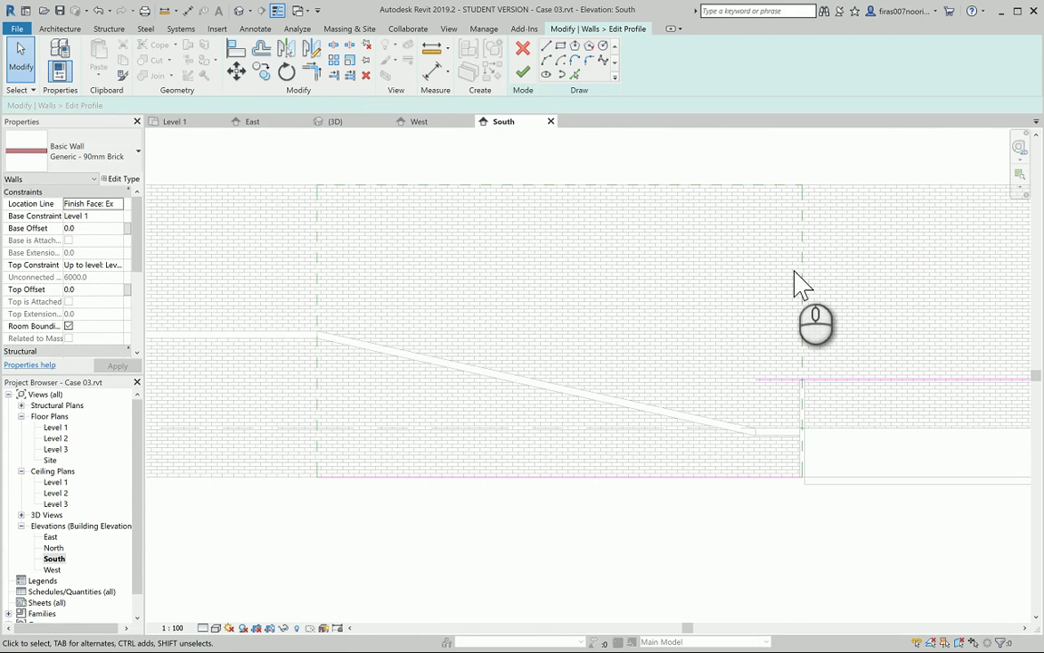
pyautogui.scroll(1, 389, 263)
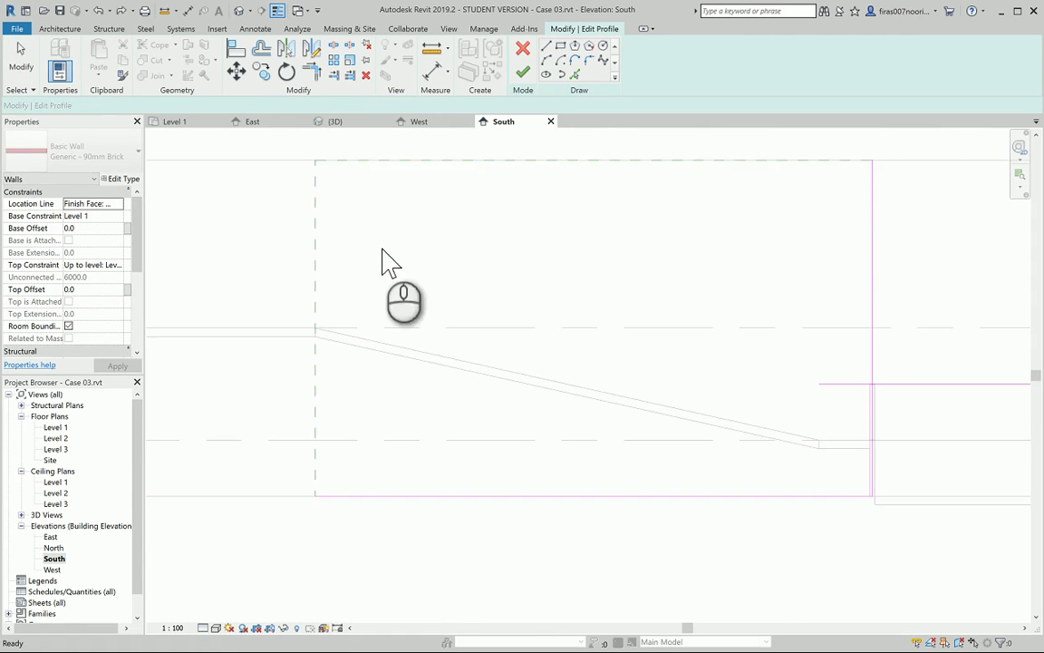
# Step: Draw a 1000 mm vertical line upward from the top of the ramp slab at its high end
pyautogui.click(546, 45)
pyautogui.scroll(3, 324, 328)
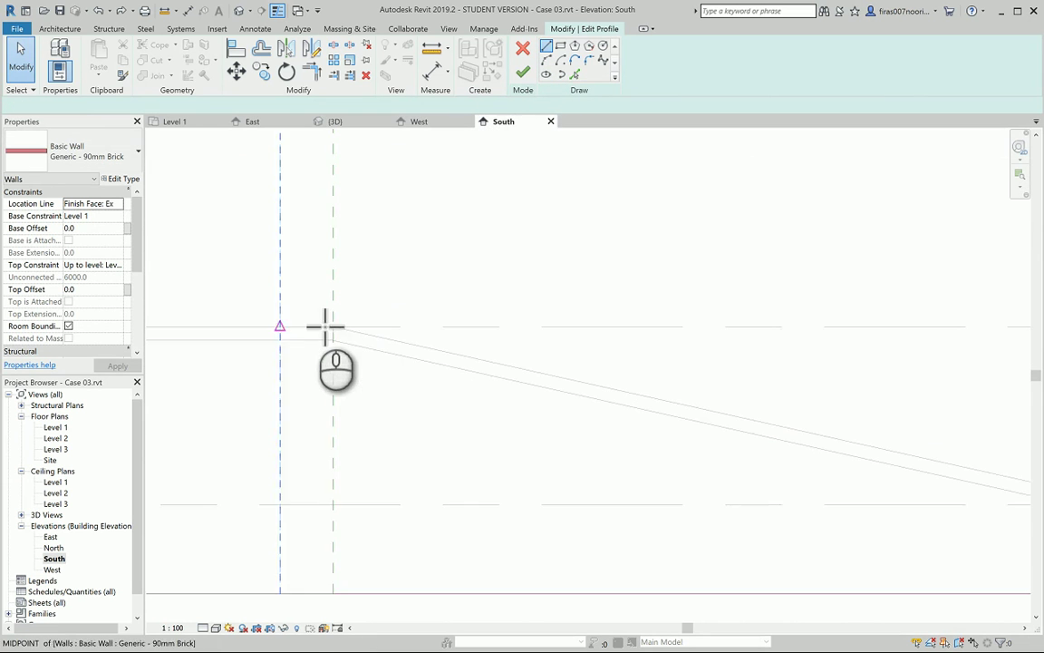
pyautogui.click(345, 332)
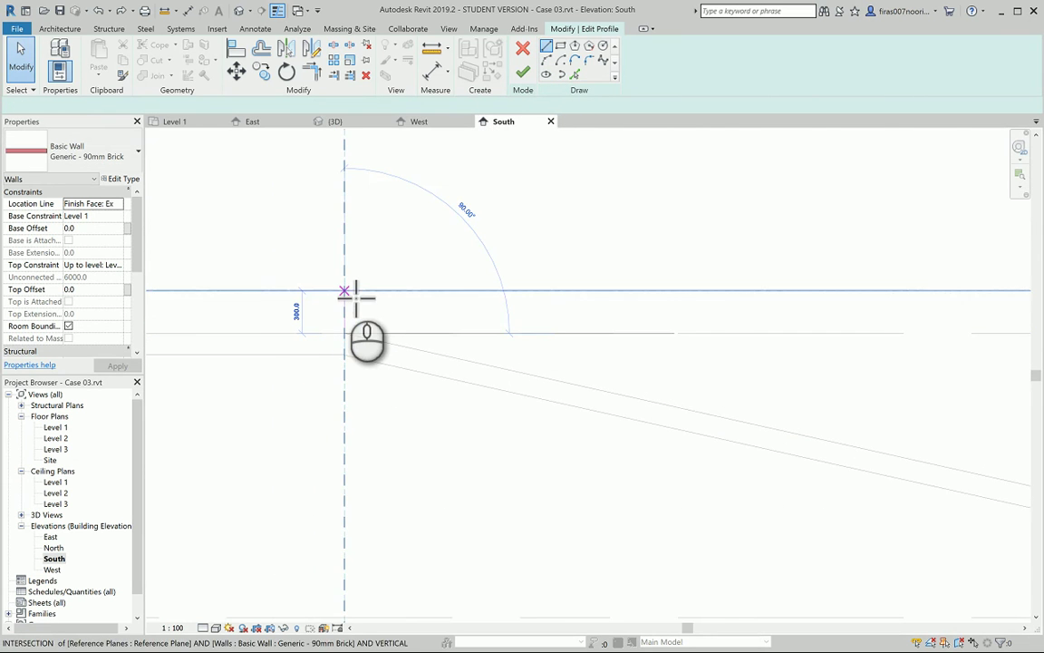
pyautogui.write('1')
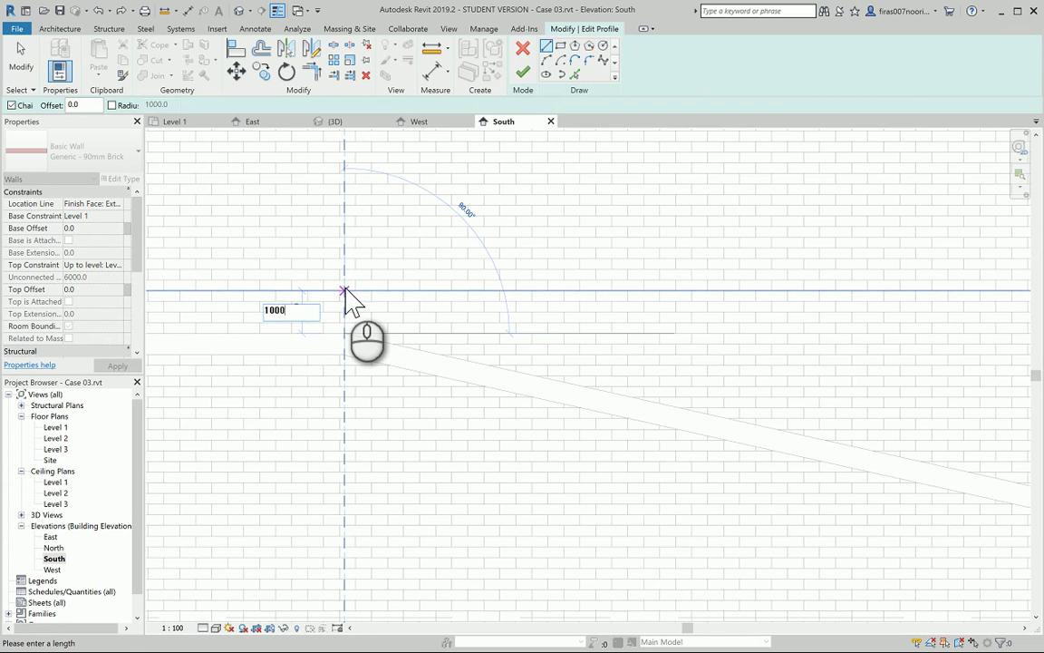
pyautogui.write('000')
pyautogui.press('Return')
pyautogui.press('Escape')
pyautogui.press('Escape')
pyautogui.scroll(-2, 670, 378)
# Step: Draw a 1000 mm vertical line upward from the low end of the slope, where the ramp meets the landing
pyautogui.moveTo(744, 424); pyautogui.dragTo(469, 373, button='middle')
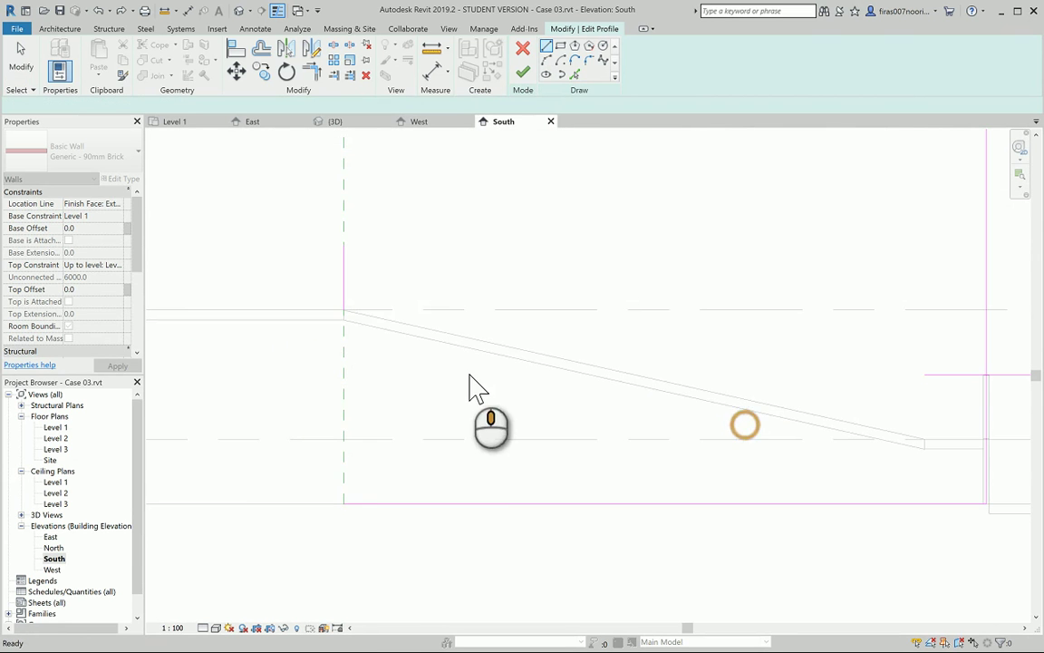
pyautogui.scroll(2, 942, 443)
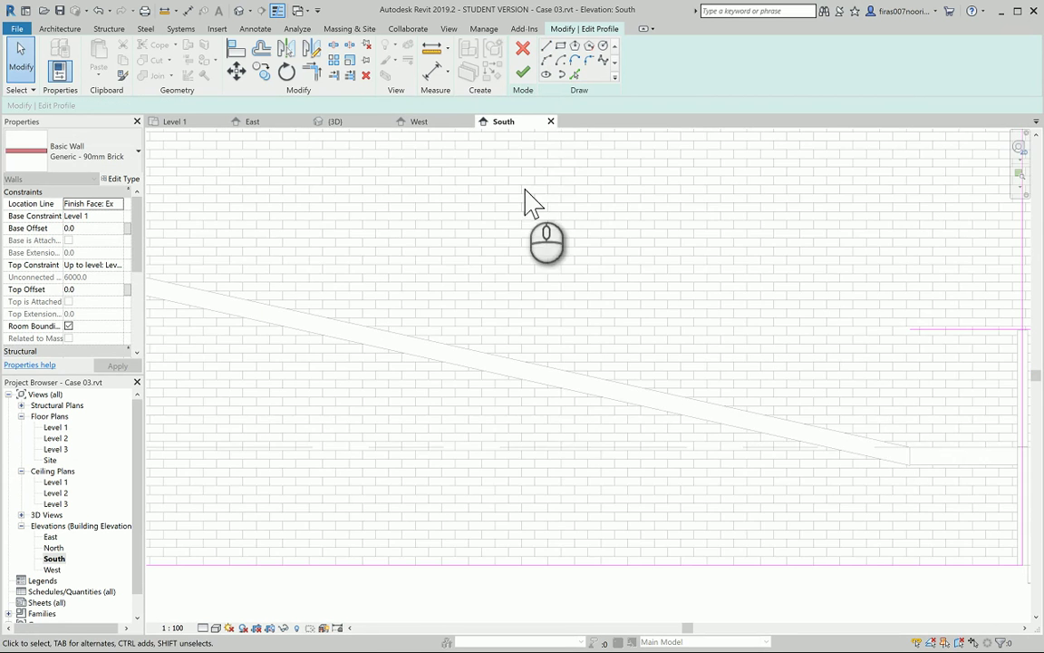
pyautogui.click(544, 48)
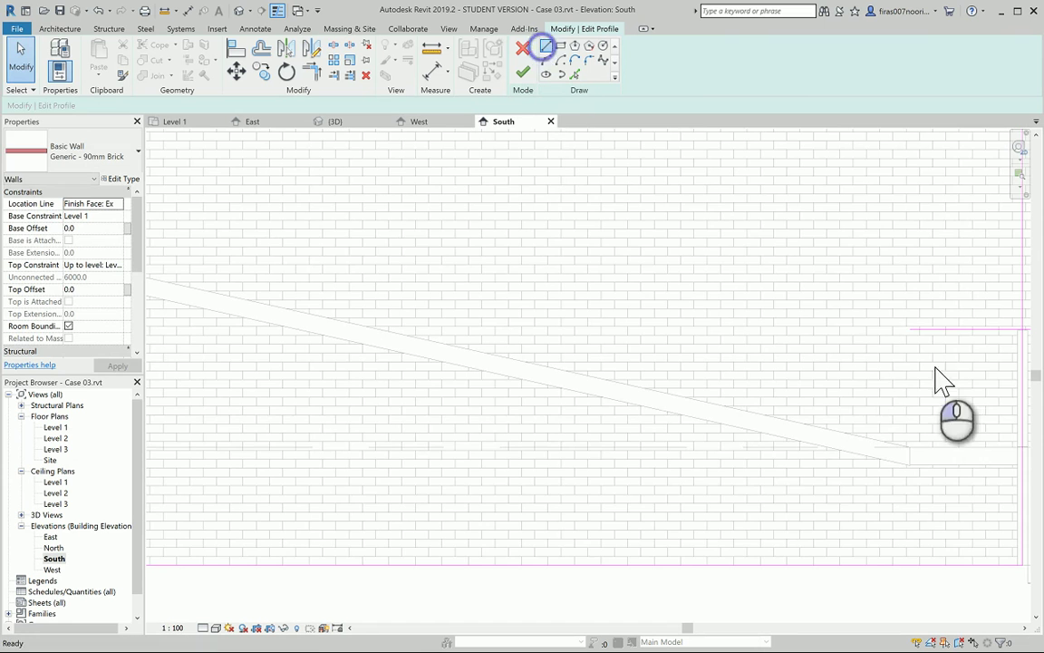
pyautogui.click(907, 444)
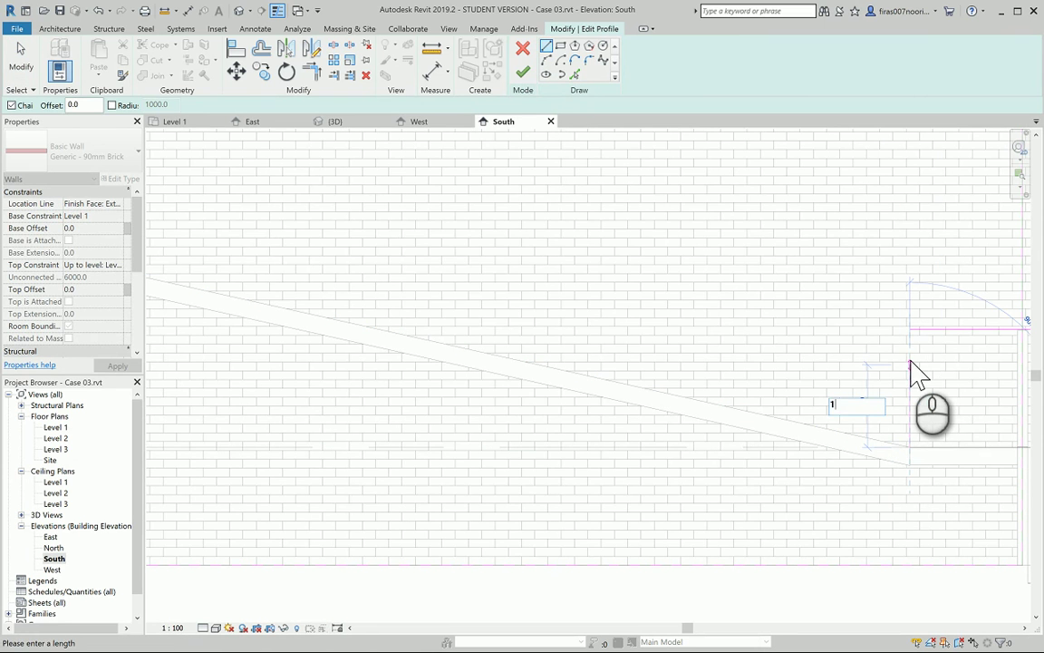
pyautogui.write('1000')
pyautogui.press('Return')
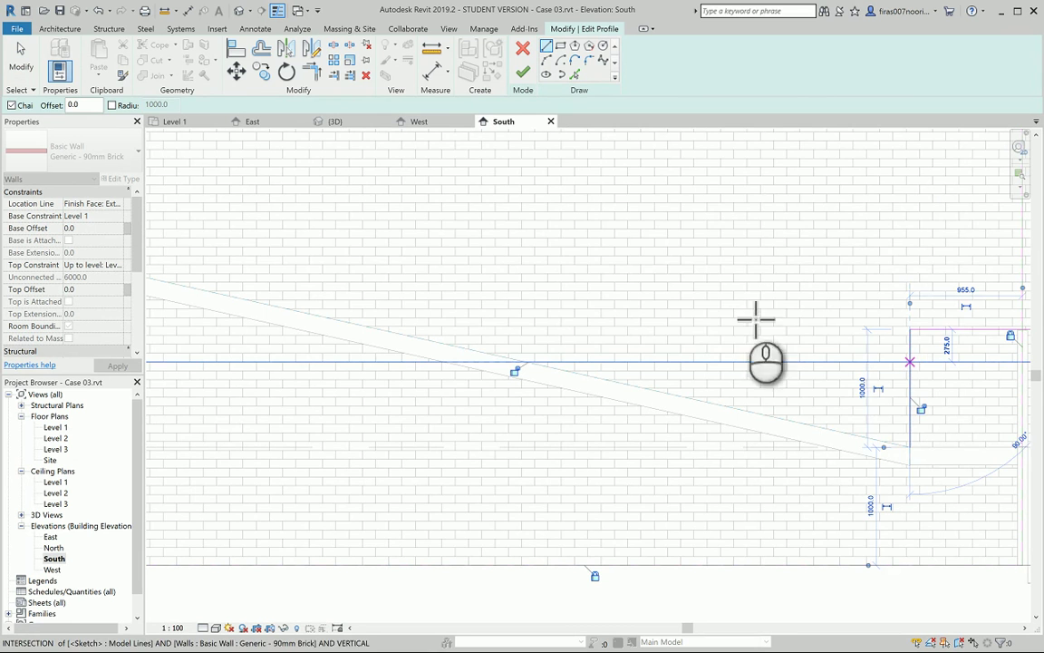
# Step: Draw a sloped profile line joining the upper ends of the two 1000 mm vertical lines
pyautogui.moveTo(429, 231); pyautogui.dragTo(664, 344, button='middle')
pyautogui.scroll(-1, 508, 302)
pyautogui.scroll(-1, 508, 302)
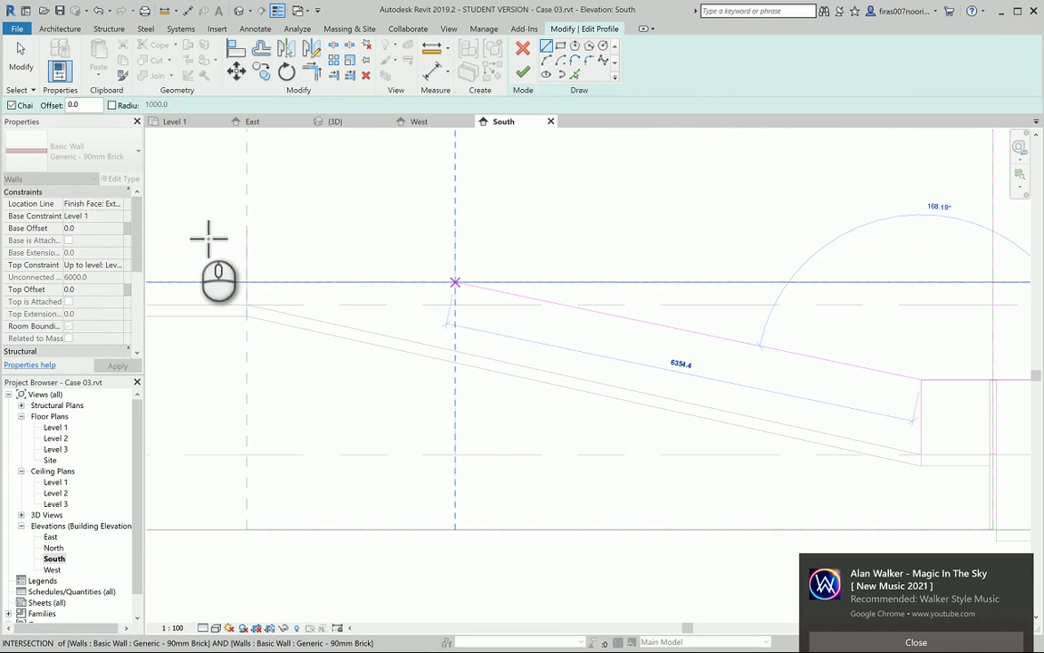
pyautogui.click(263, 240)
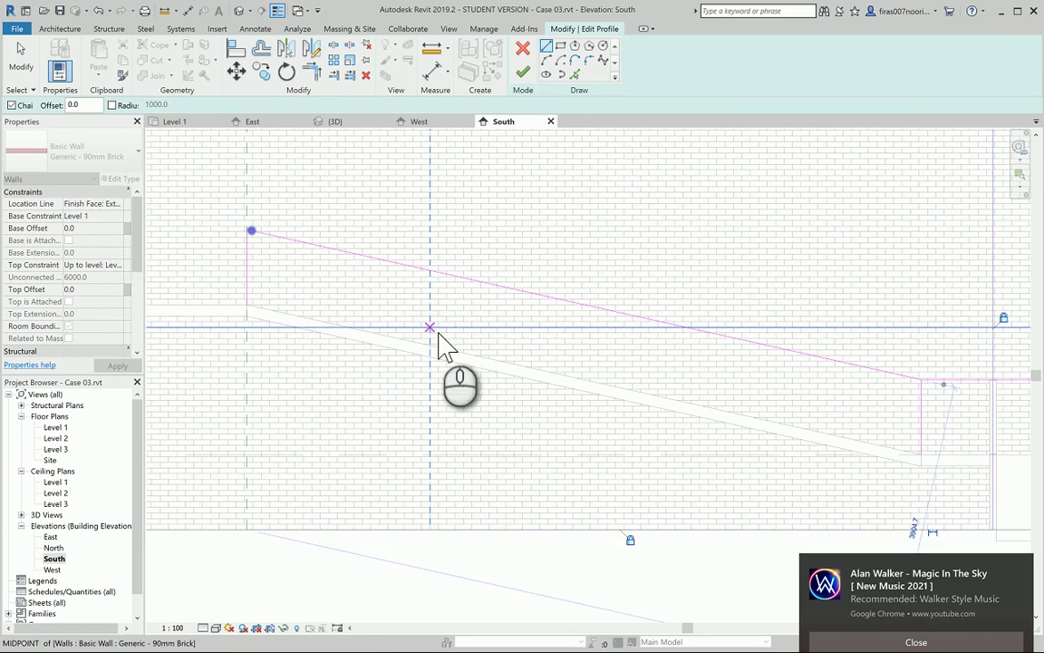
pyautogui.press('Escape')
pyautogui.press('Escape')
# Step: Delete the 1000 mm helper line at the slope's low end and trim the landing's top profile line to the wall's outer vertical edge
pyautogui.click(921, 414)
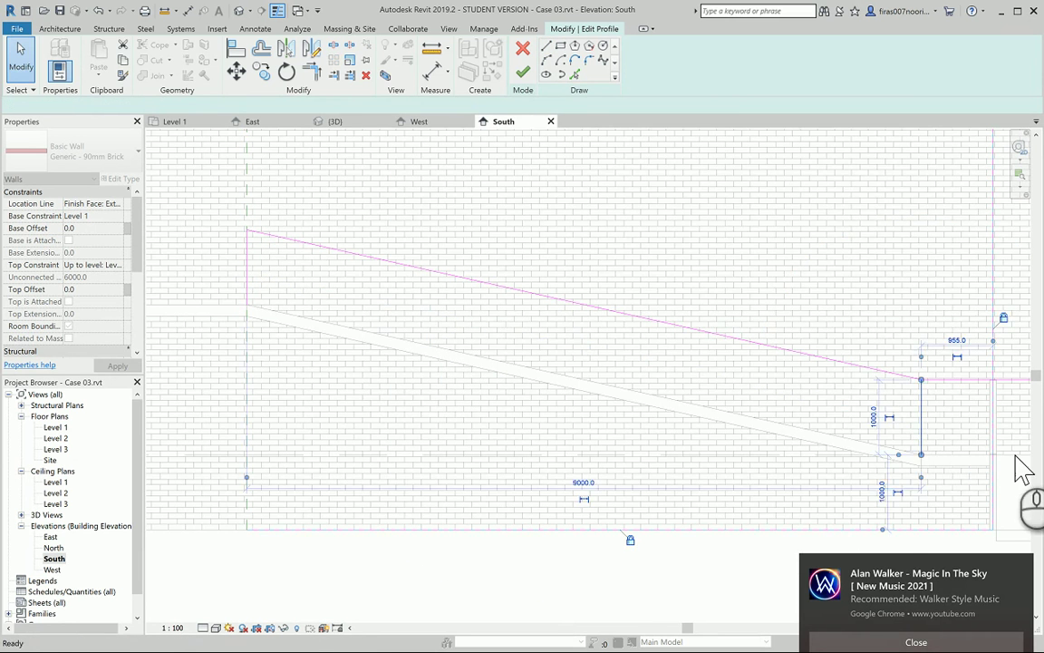
pyautogui.press('Delete')
pyautogui.moveTo(990, 444); pyautogui.dragTo(952, 422, button='middle')
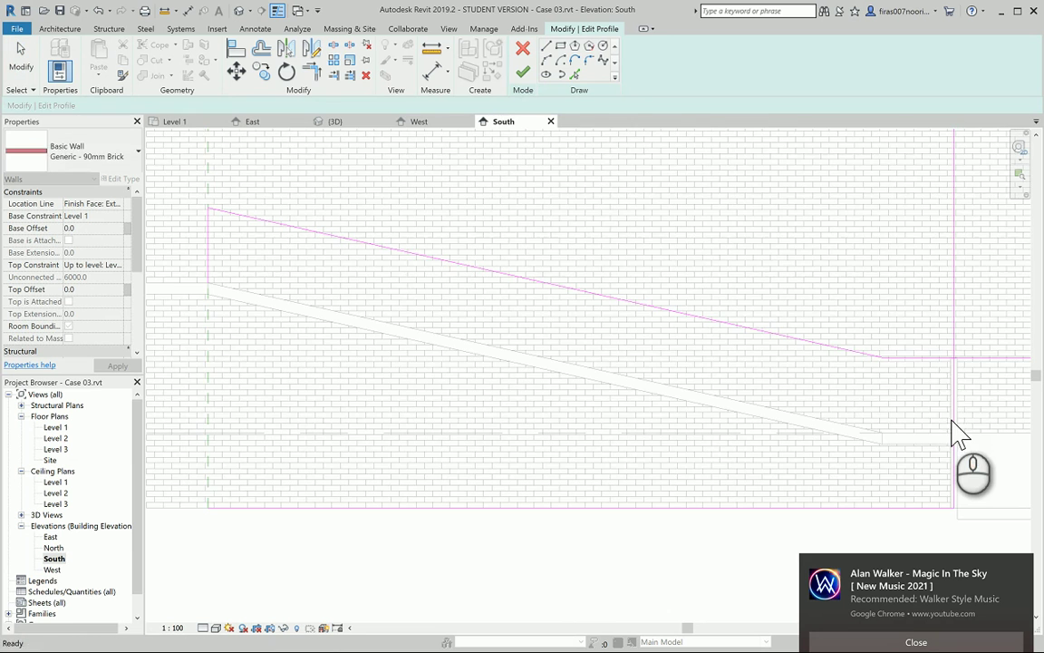
pyautogui.press('t')
pyautogui.press('r')
pyautogui.click(935, 354)
pyautogui.click(951, 373)
# Step: Trim the profile's vertical edge at the high end into a closed outline and finish editing the wall profile
pyautogui.scroll(-1, 947, 388)
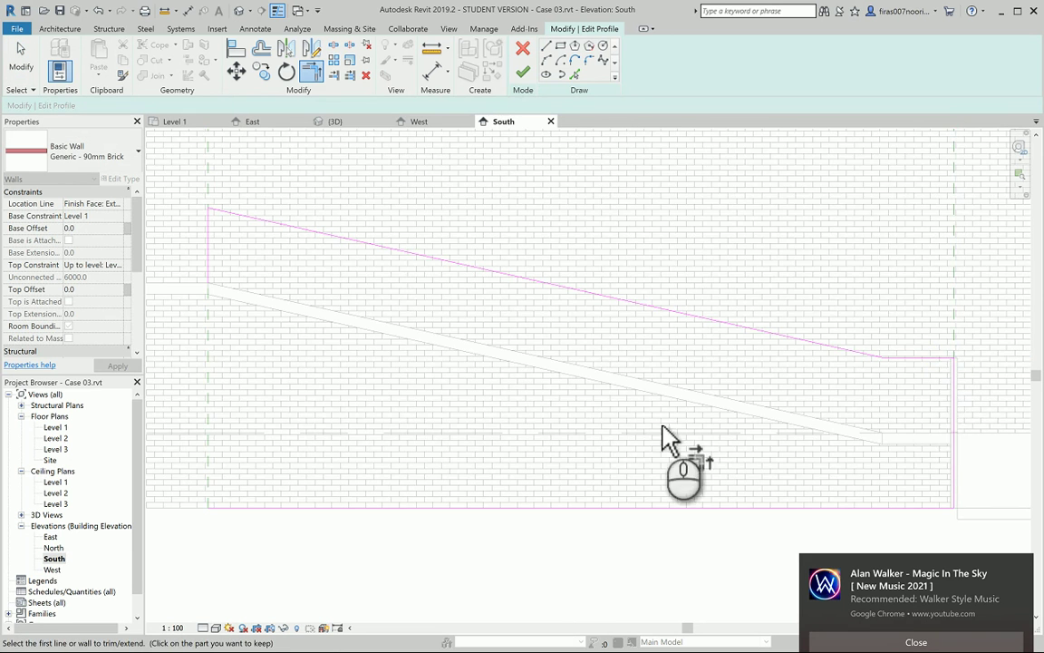
pyautogui.click(307, 272)
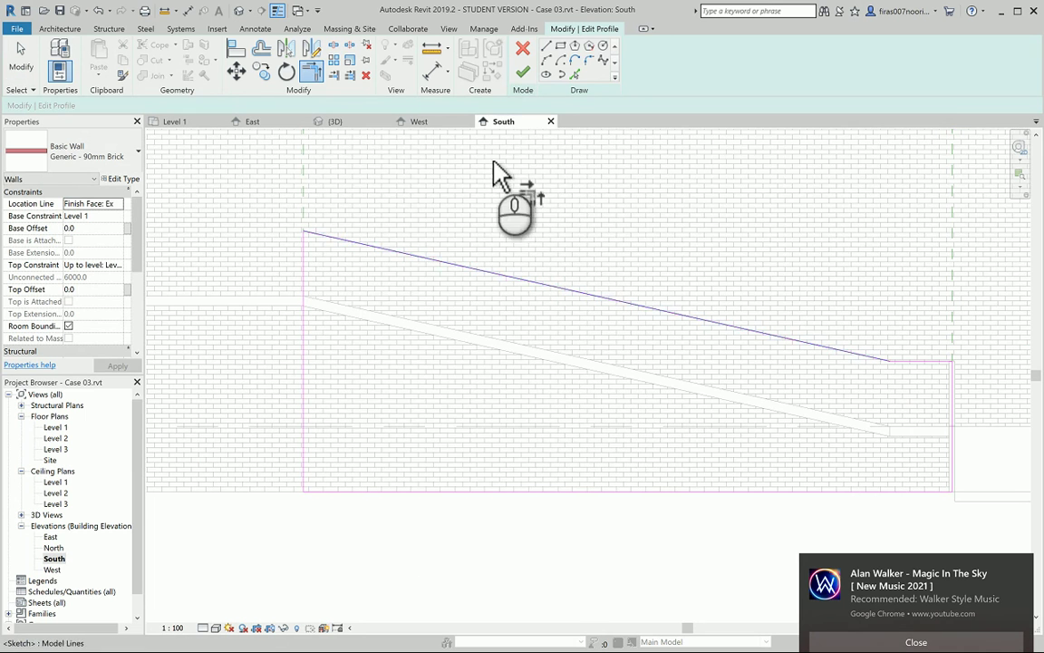
pyautogui.click(524, 75)
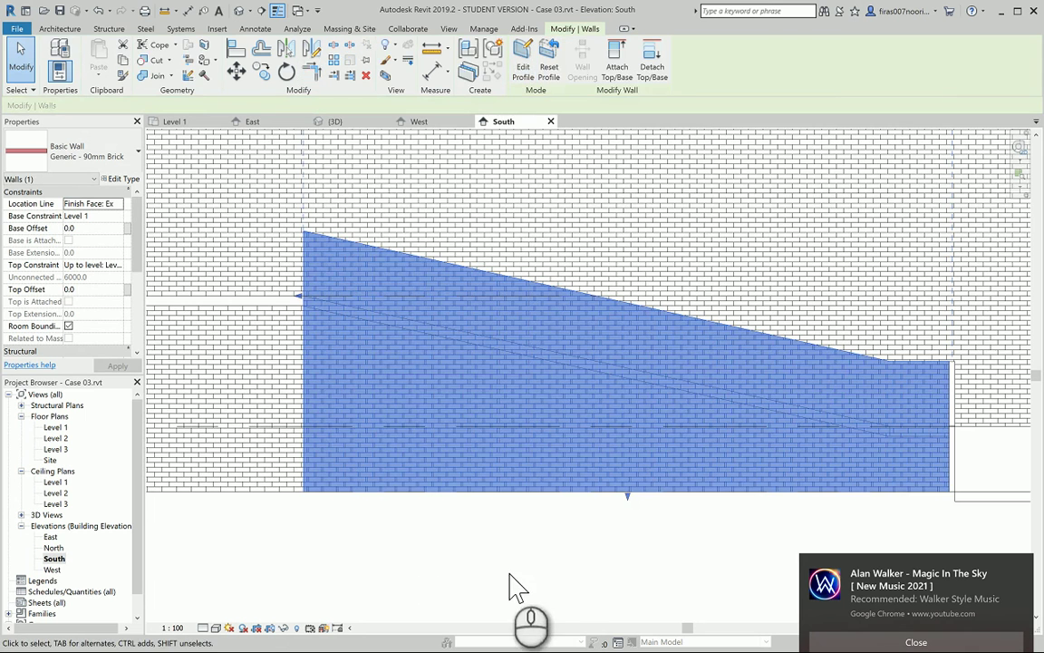
pyautogui.click(512, 580)
# Step: Examine the sloped protective walls and their corner along both ramp flights in the 3D view
pyautogui.click(240, 11)
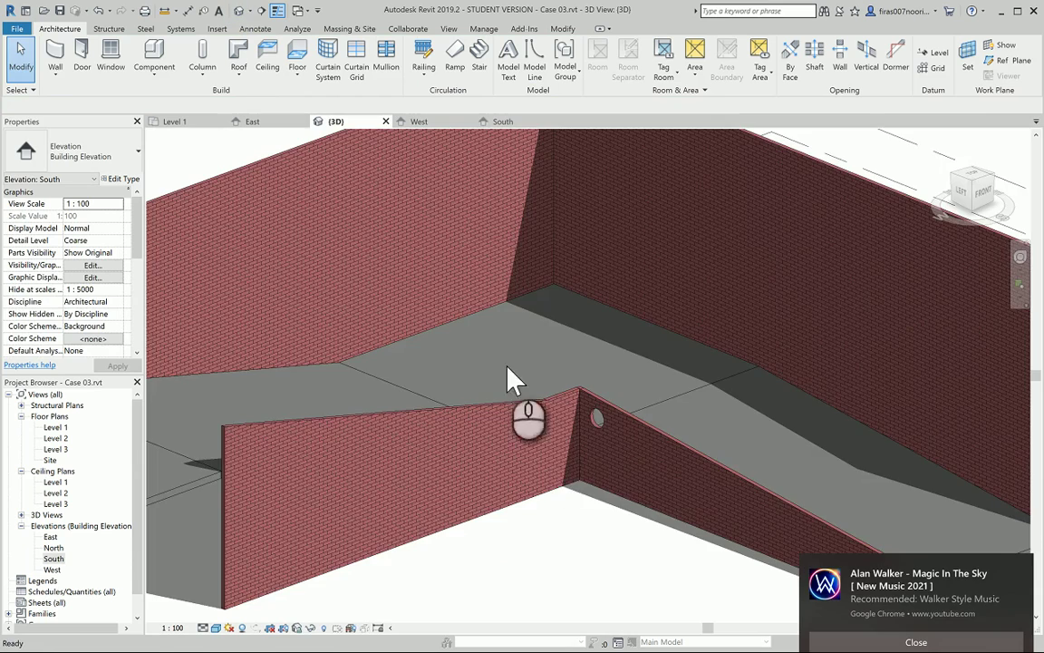
pyautogui.moveTo(584, 553); pyautogui.dragTo(587, 499, button='middle')
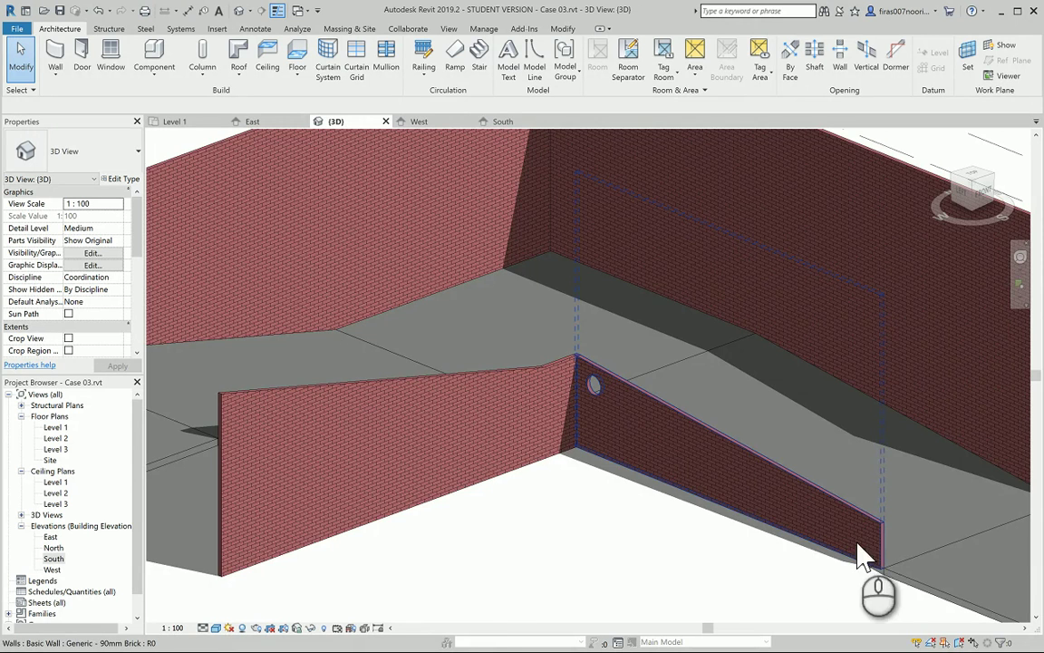
pyautogui.keyDown('shift'); pyautogui.moveTo(507, 555); pyautogui.dragTo(637, 508, button='middle'); pyautogui.keyUp('shift')
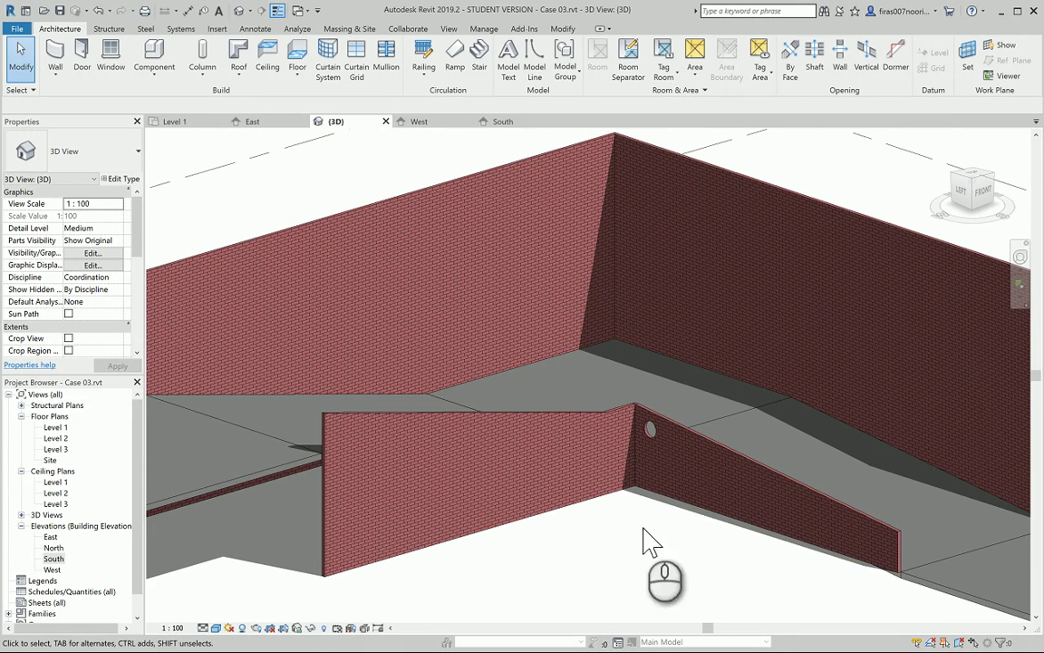
pyautogui.keyDown('shift'); pyautogui.moveTo(740, 587); pyautogui.dragTo(637, 541, button='middle'); pyautogui.keyUp('shift')
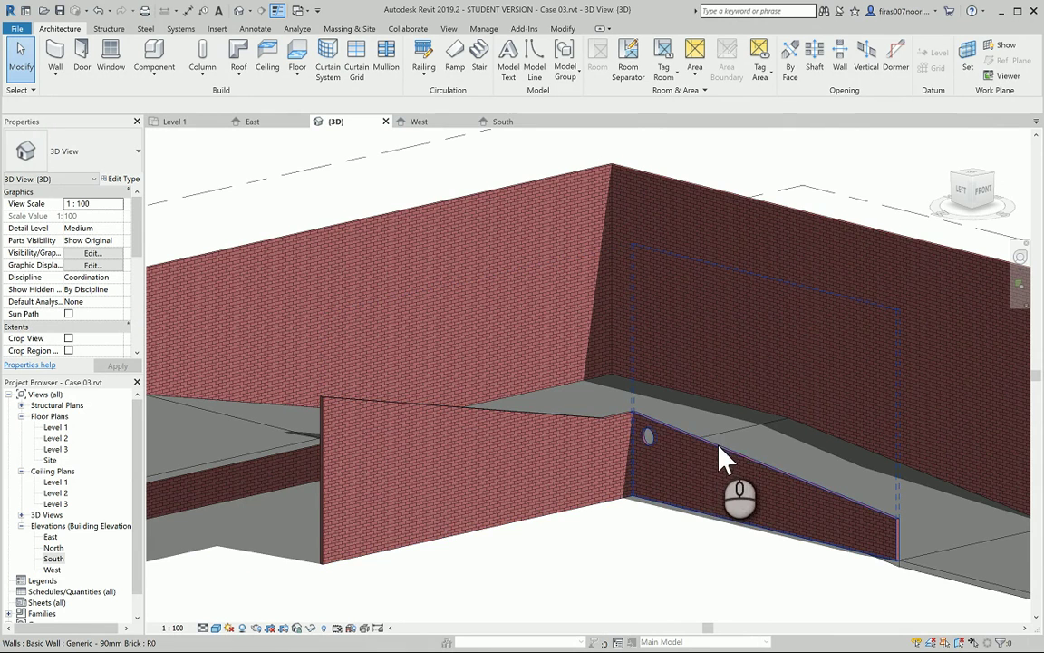
pyautogui.scroll(3, 639, 434)
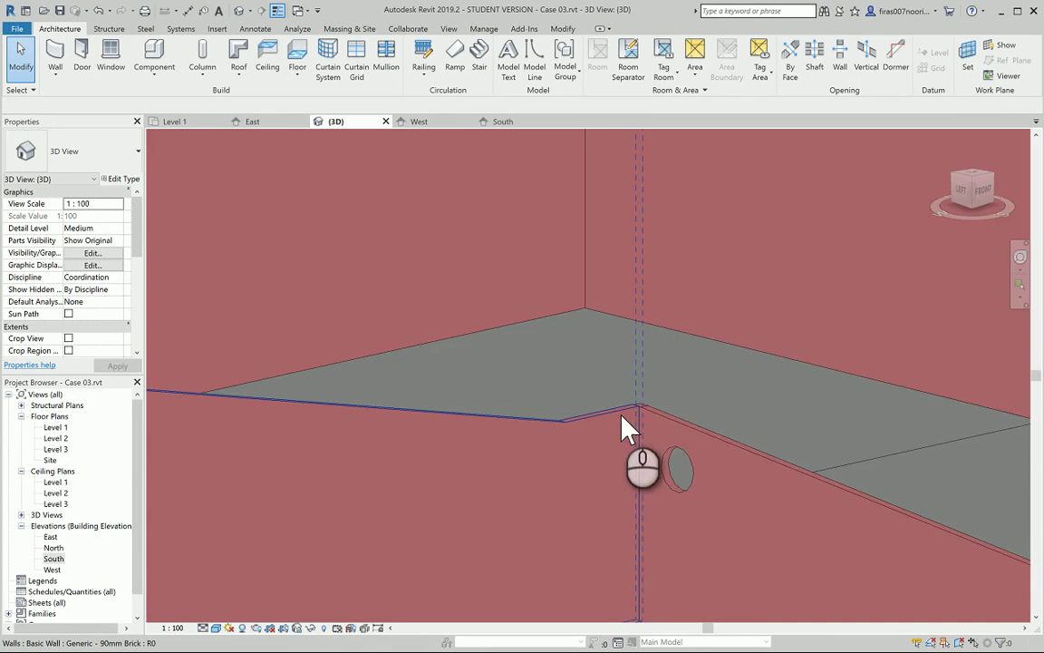
pyautogui.scroll(-2, 625, 426)
pyautogui.scroll(-5, 646, 422)
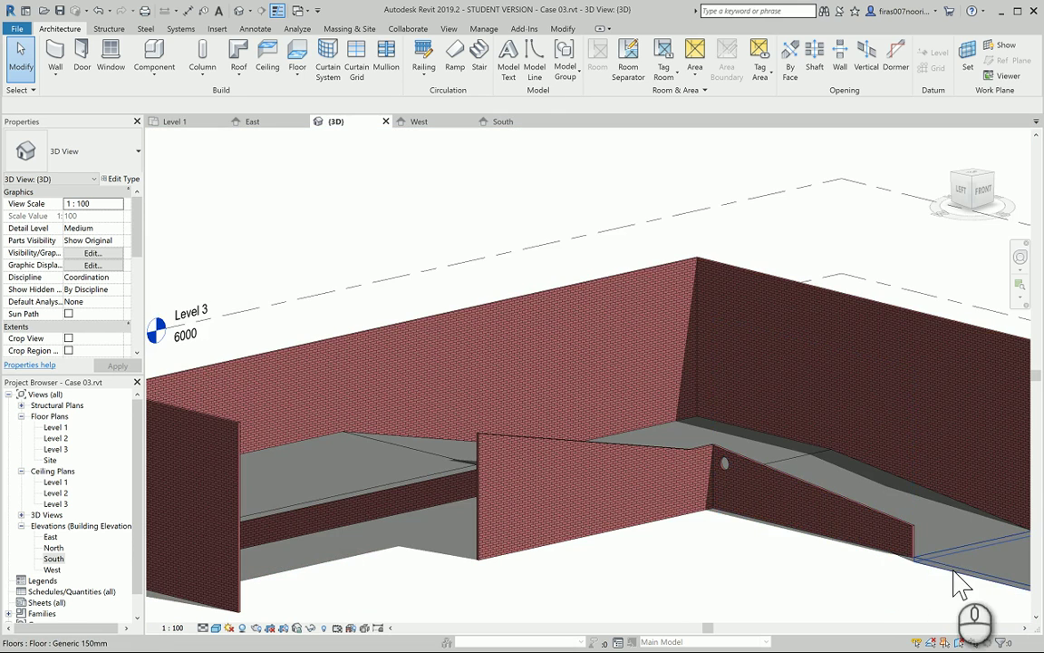
pyautogui.scroll(-2, 611, 471)
pyautogui.scroll(-4, 611, 464)
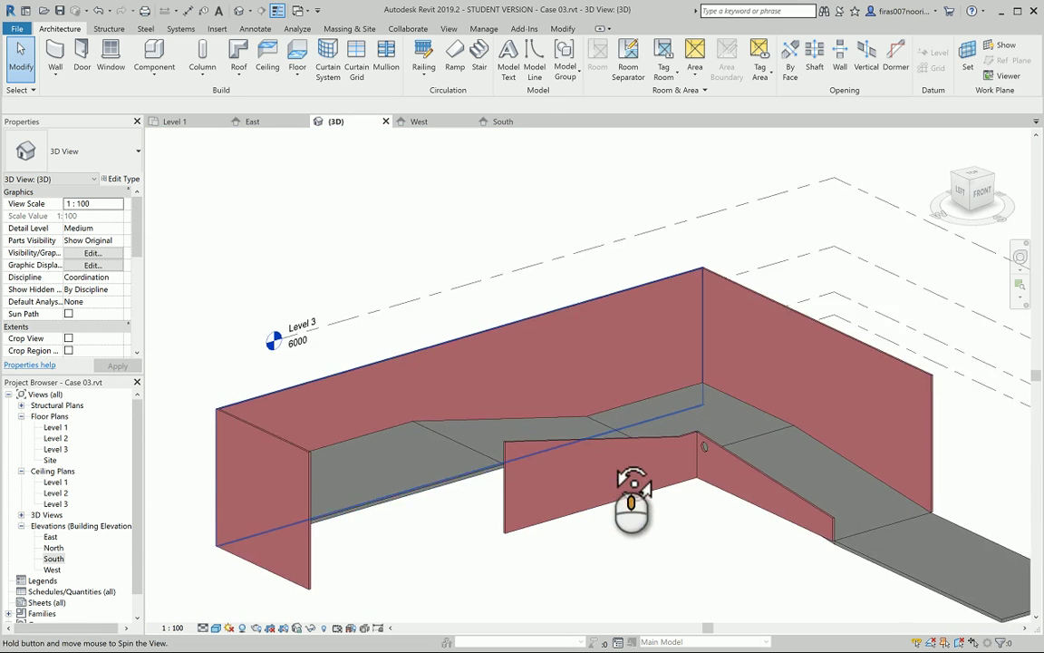
pyautogui.moveTo(616, 490); pyautogui.dragTo(601, 438, button='middle')
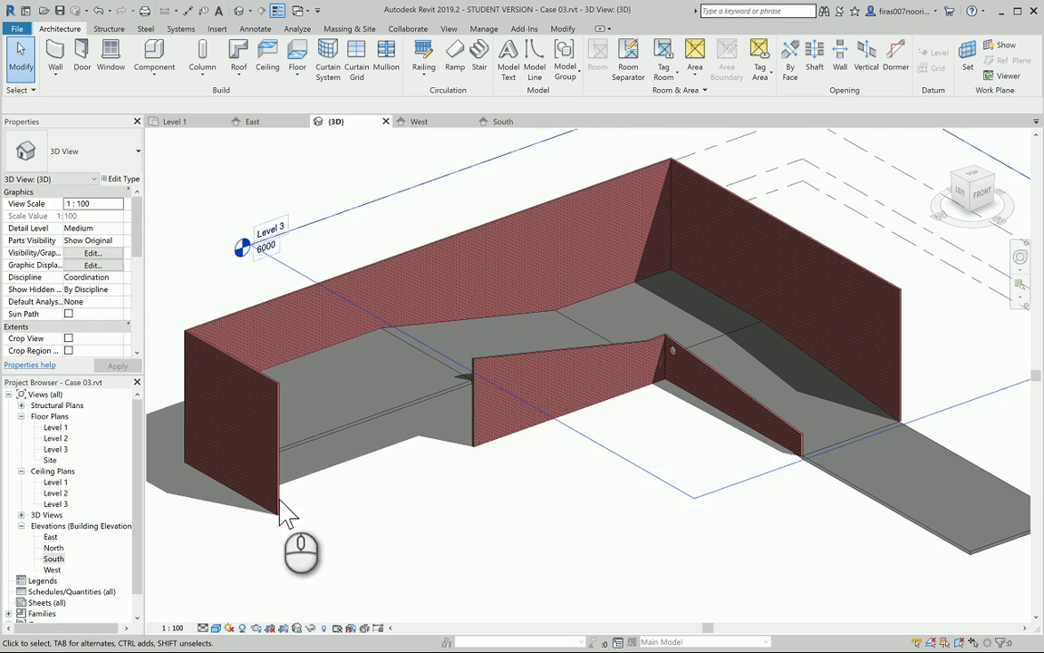
# Step: Save the Case 03 project and close all of its open views
pyautogui.click(59, 11)
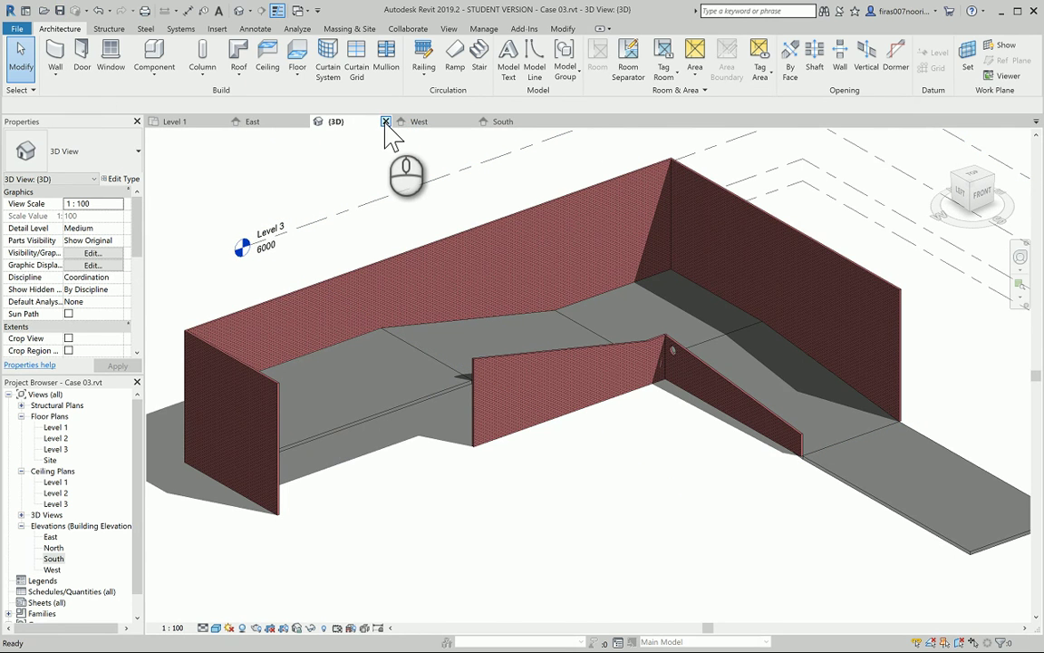
pyautogui.click(386, 123)
pyautogui.click(387, 122)
pyautogui.click(386, 121)
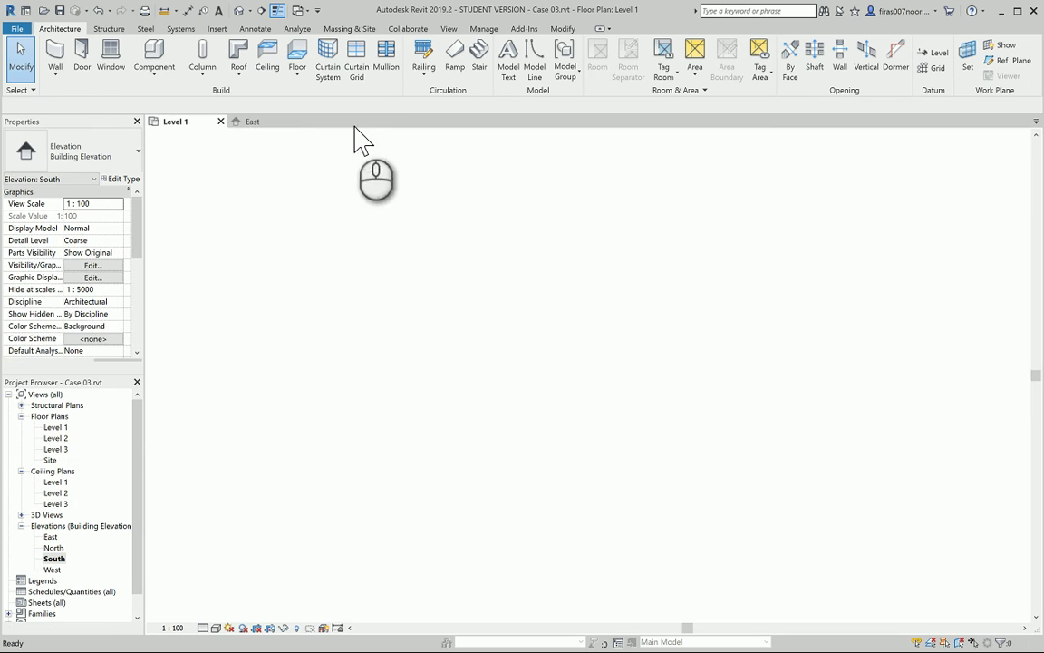
pyautogui.click(304, 122)
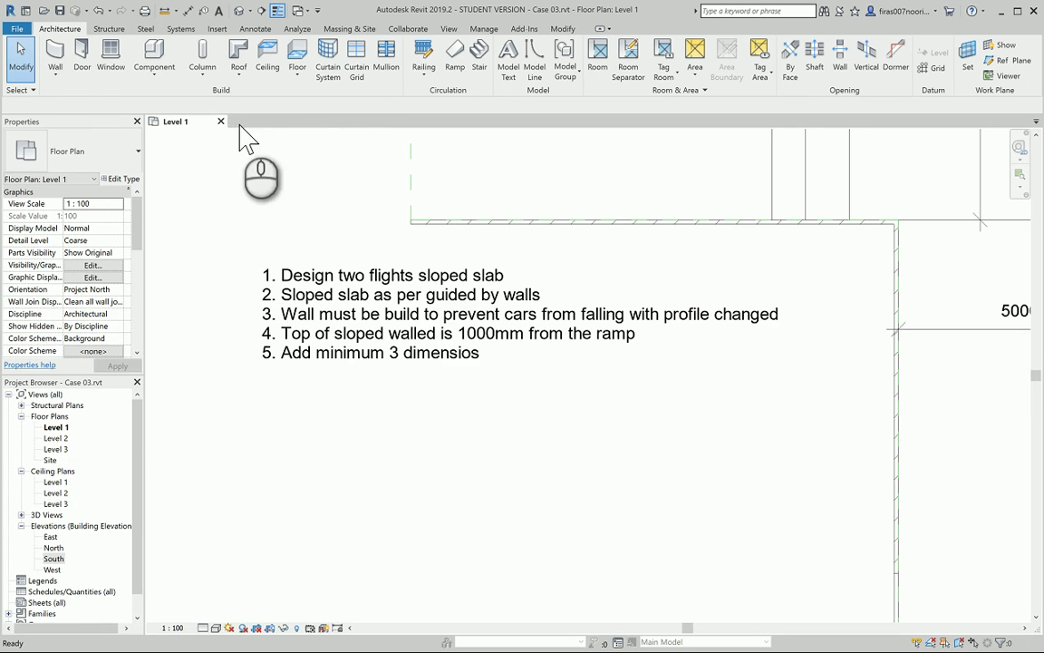
pyautogui.click(219, 120)
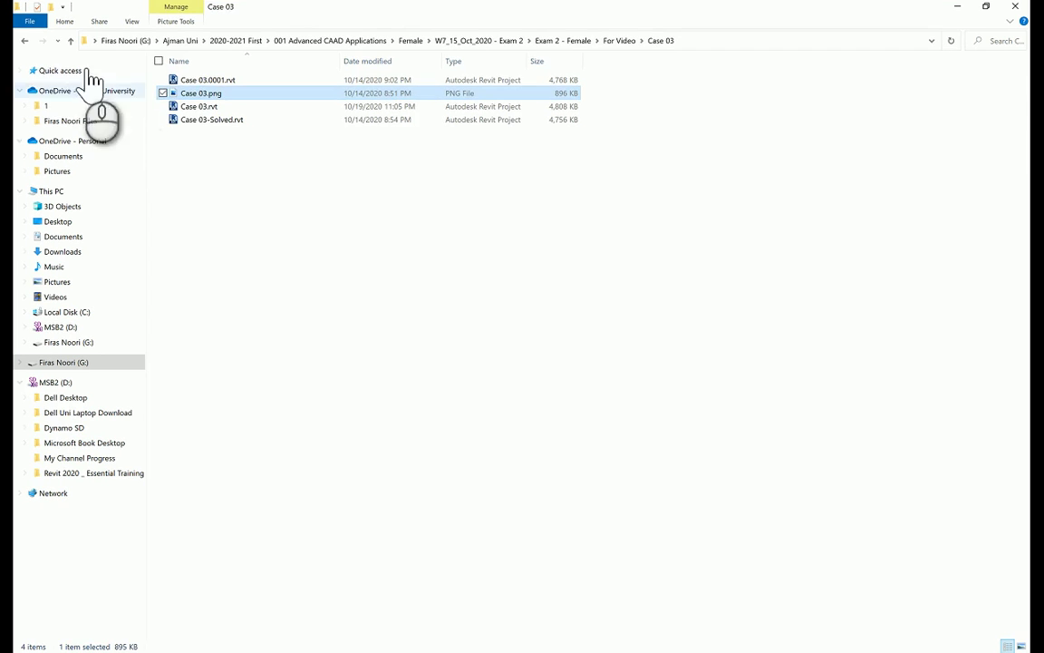
# Step: Switch to File Explorer, go up to the For Video folder and open the Case 04 project from the Case 04 folder
pyautogui.click(24, 41)
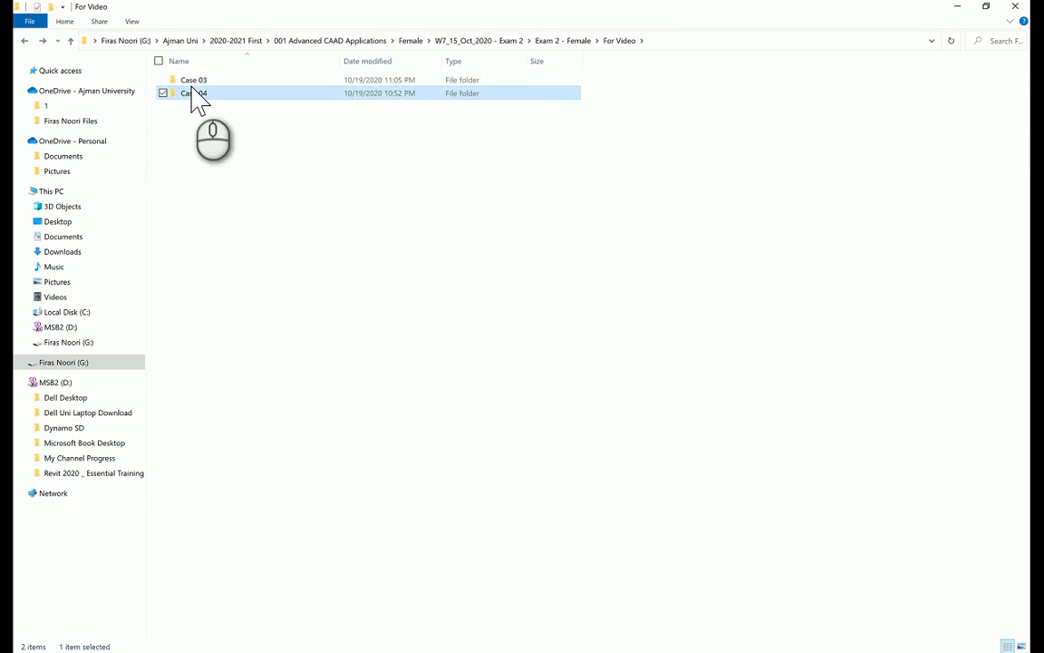
pyautogui.doubleClick(192, 91)
pyautogui.doubleClick(191, 79)
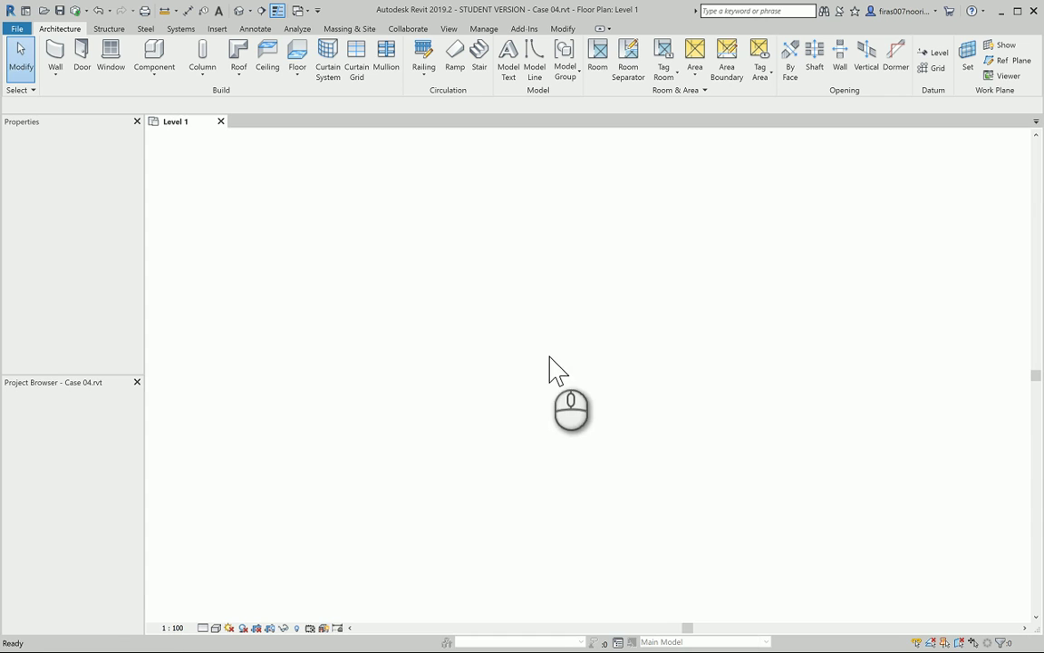
# Step: Read the task notes on the Level 1 plan and examine the open side of the building in the 3D view
pyautogui.scroll(1, 531, 402)
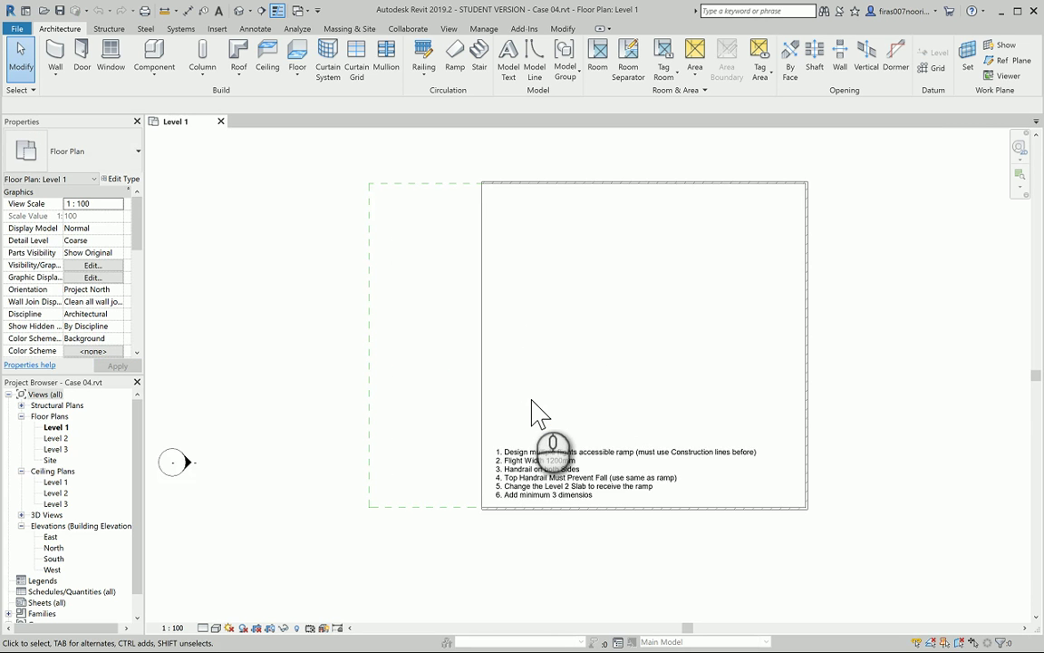
pyautogui.scroll(1, 519, 437)
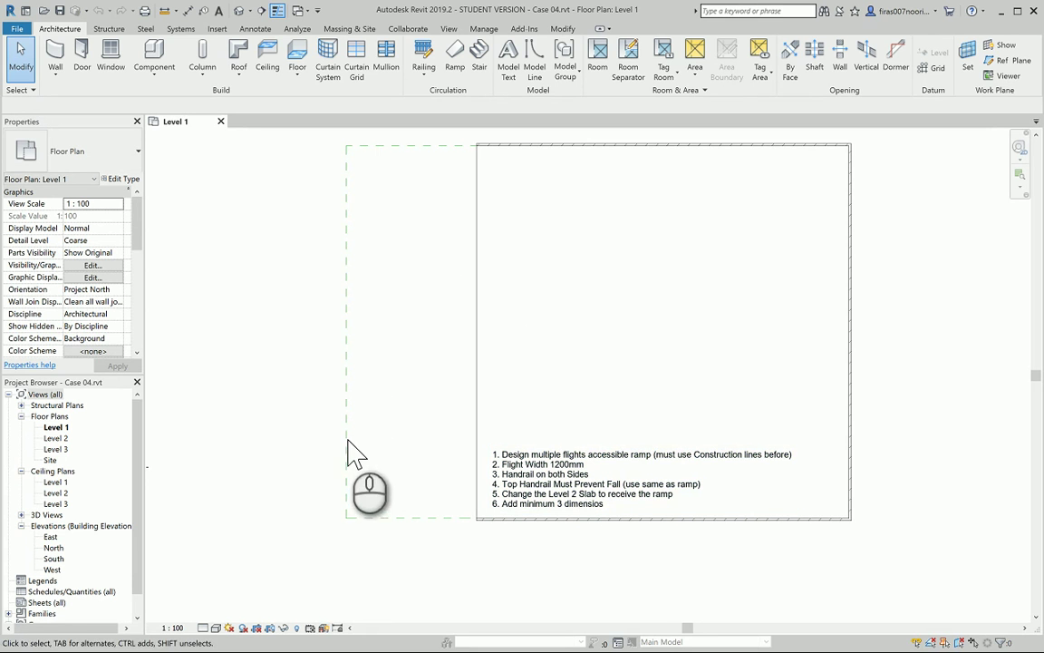
pyautogui.scroll(1, 553, 503)
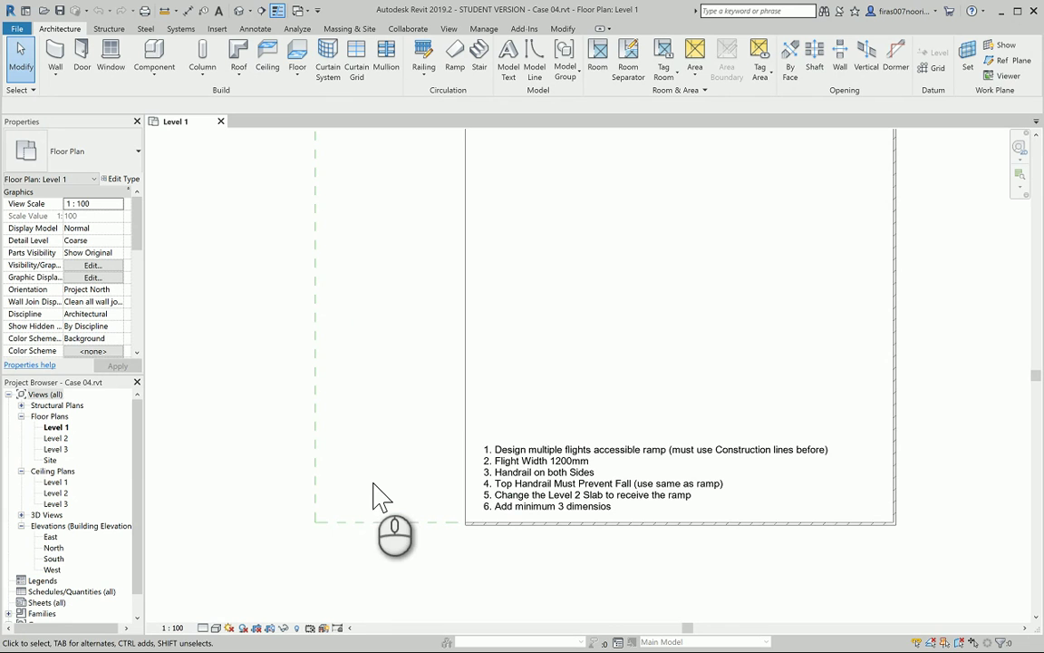
pyautogui.click(240, 10)
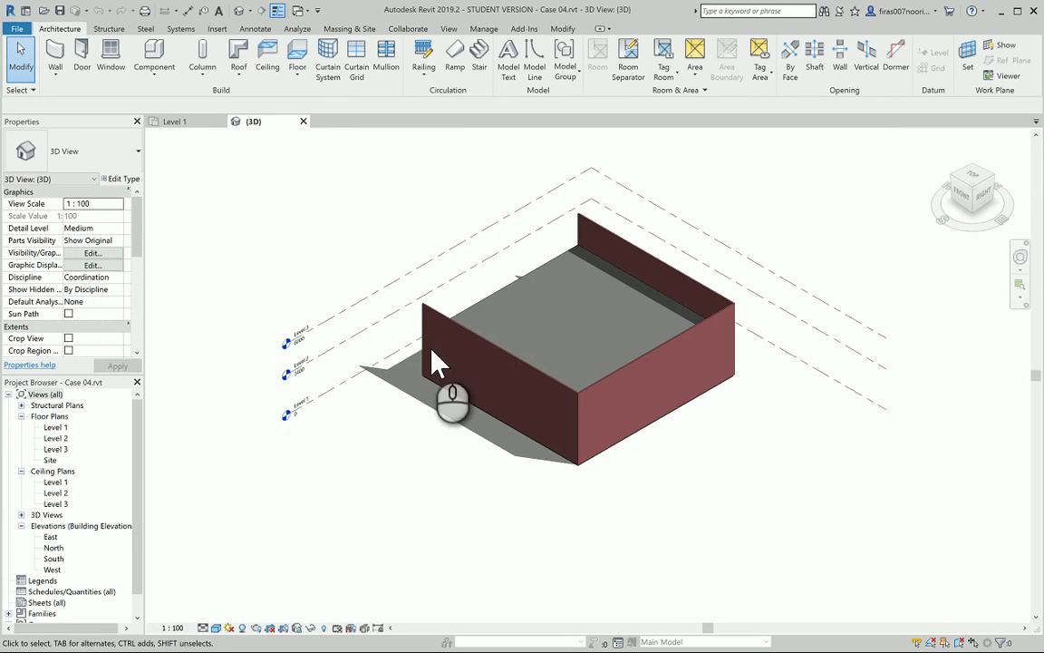
pyautogui.keyDown('shift'); pyautogui.moveTo(429, 351); pyautogui.dragTo(426, 468, button='middle'); pyautogui.keyUp('shift')
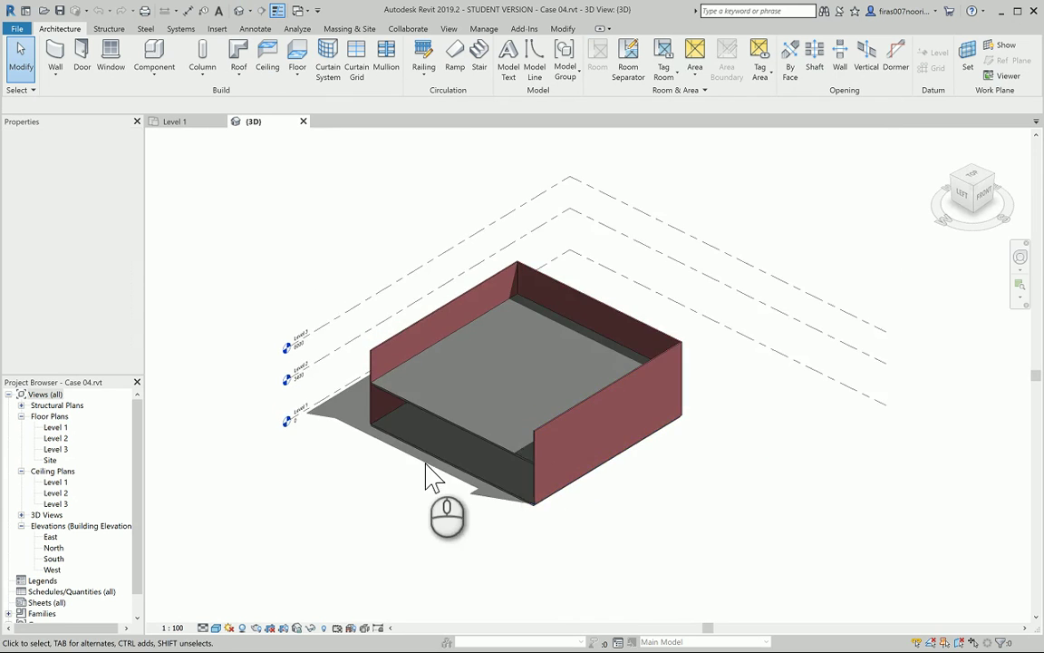
pyautogui.scroll(5, 426, 468)
pyautogui.keyDown('shift'); pyautogui.moveTo(486, 450); pyautogui.dragTo(543, 436, button='middle'); pyautogui.keyUp('shift')
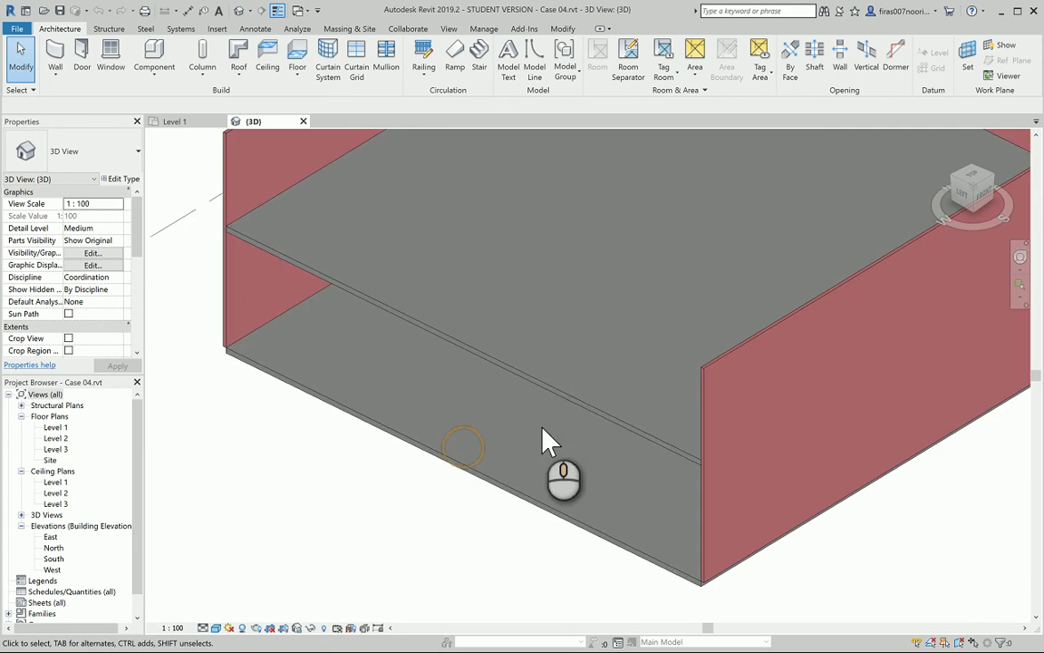
# Step: On the Level 1 plan, offset a copy of the outer vertical dashed line 1200 mm toward the building
pyautogui.doubleClick(55, 428)
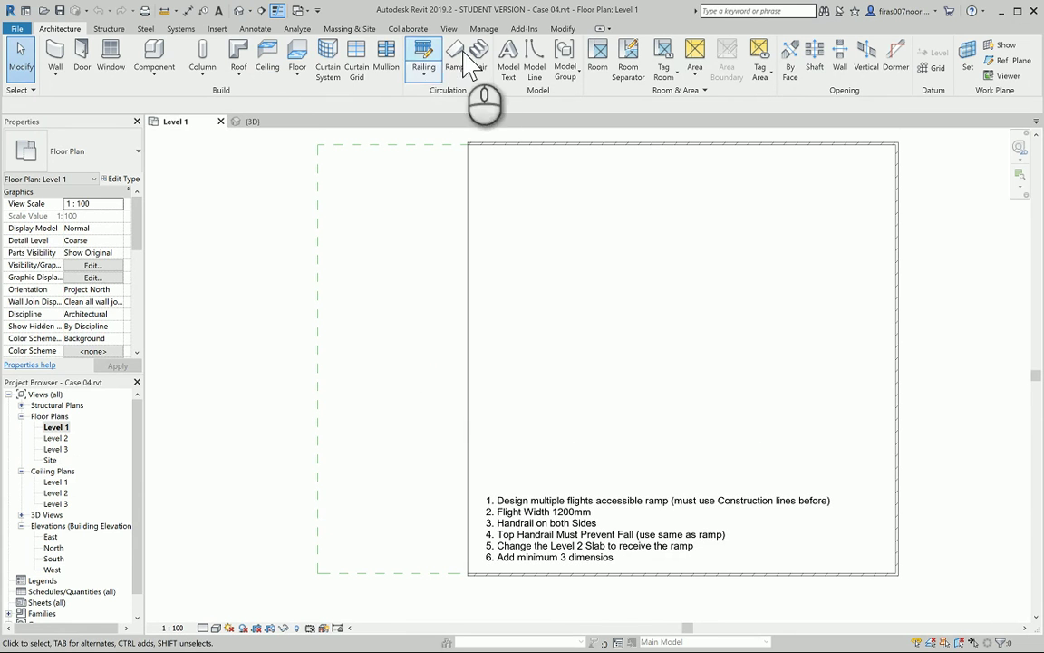
pyautogui.click(318, 207)
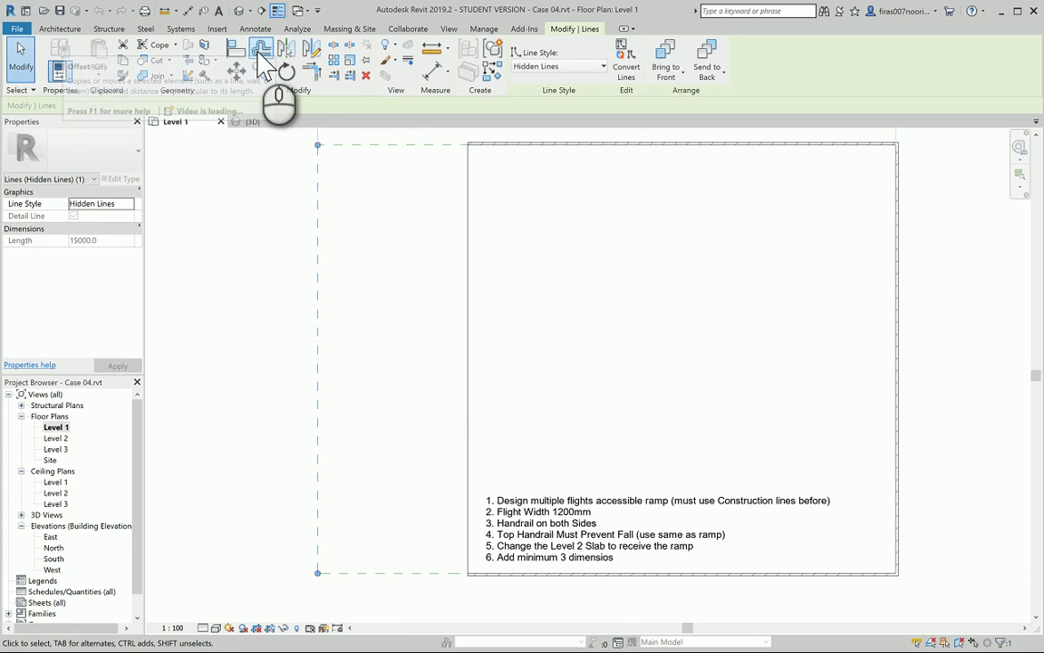
pyautogui.click(258, 50)
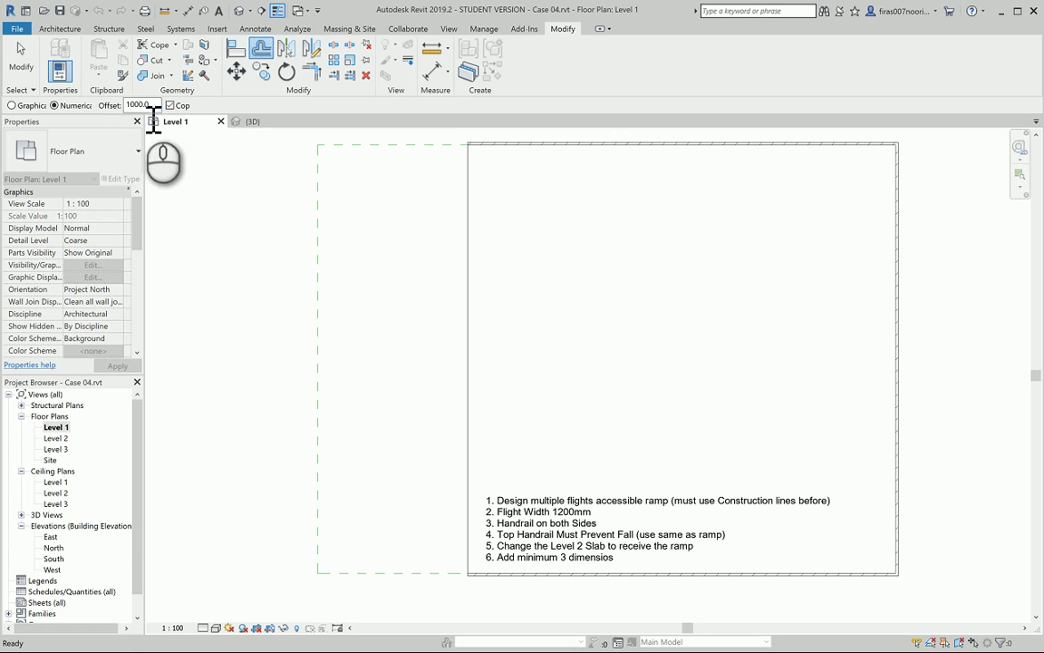
pyautogui.write('1200')
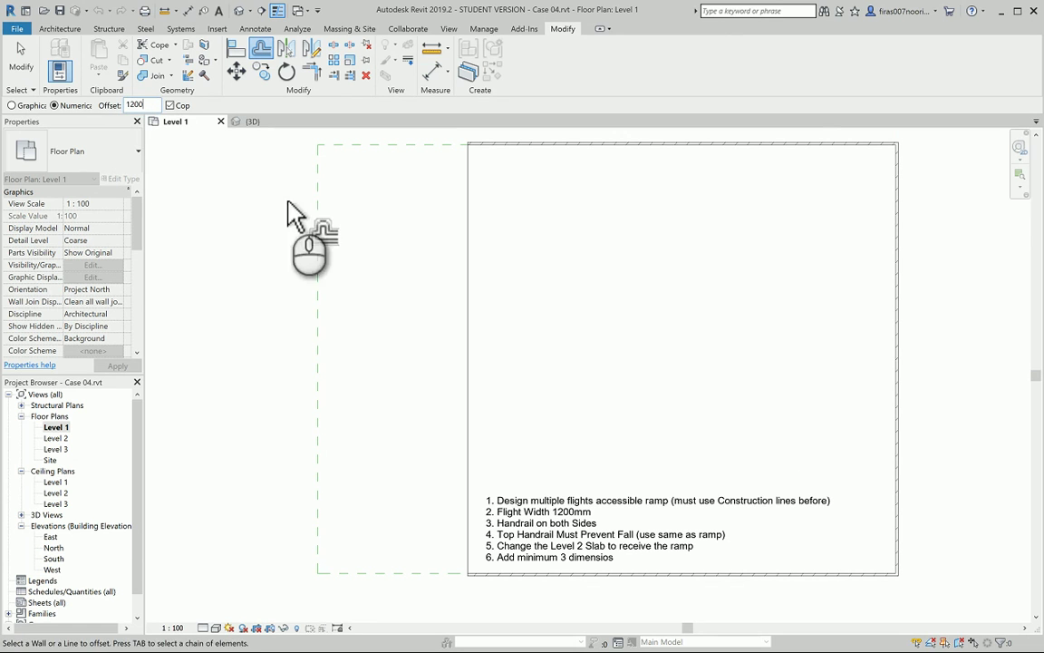
pyautogui.click(317, 223)
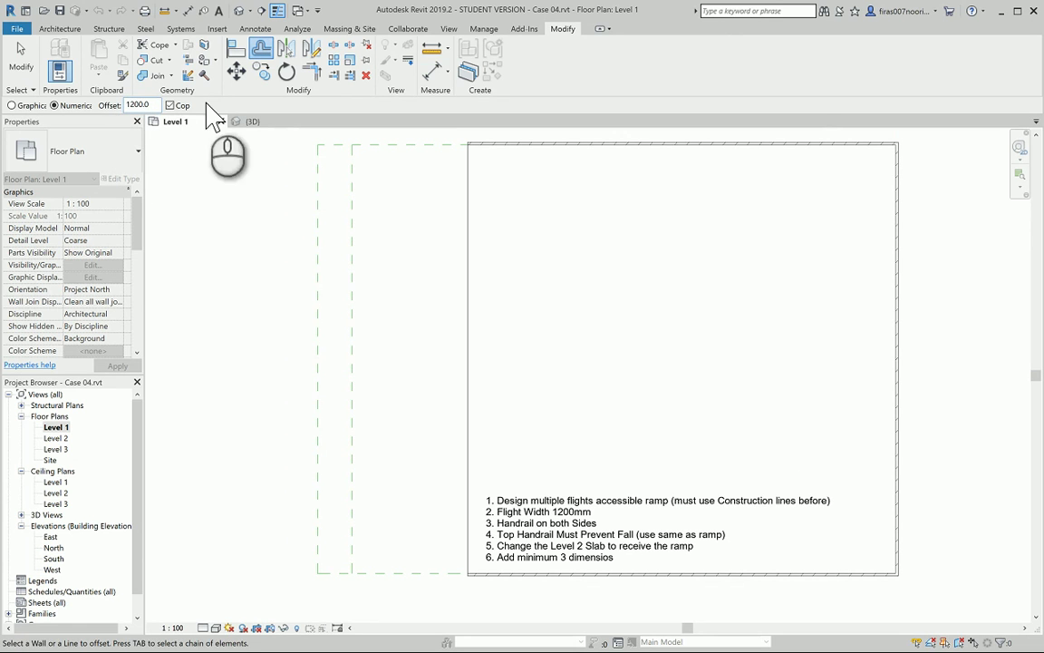
# Step: Offset a copy of the new dashed line 200 mm toward the building, then offset that copy a further 1200 mm the same way
pyautogui.doubleClick(140, 105)
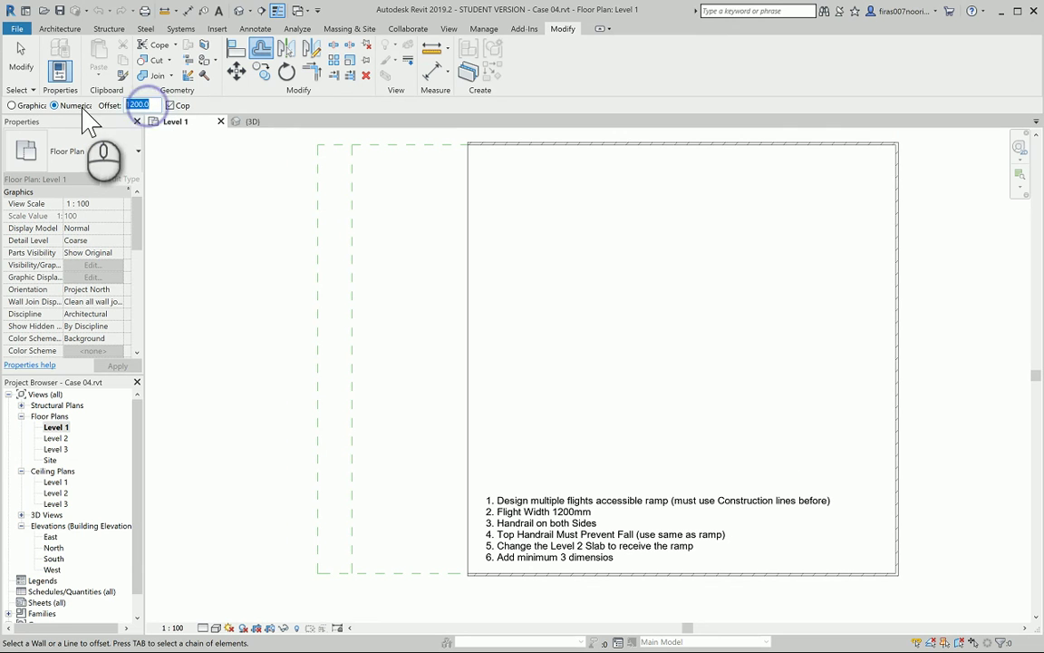
pyautogui.write('200')
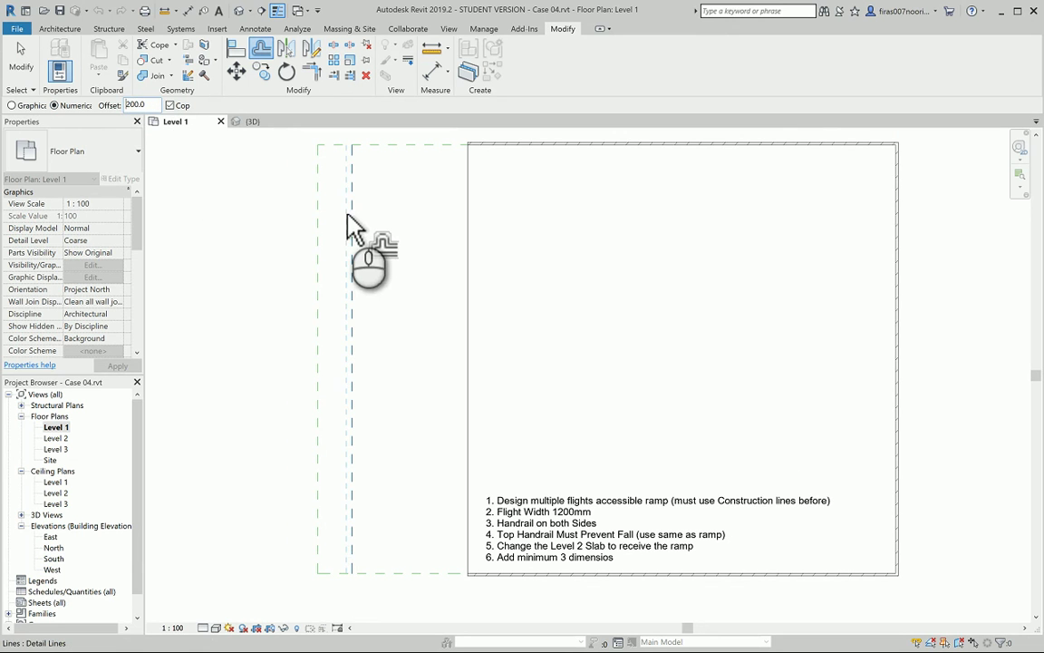
pyautogui.click(354, 219)
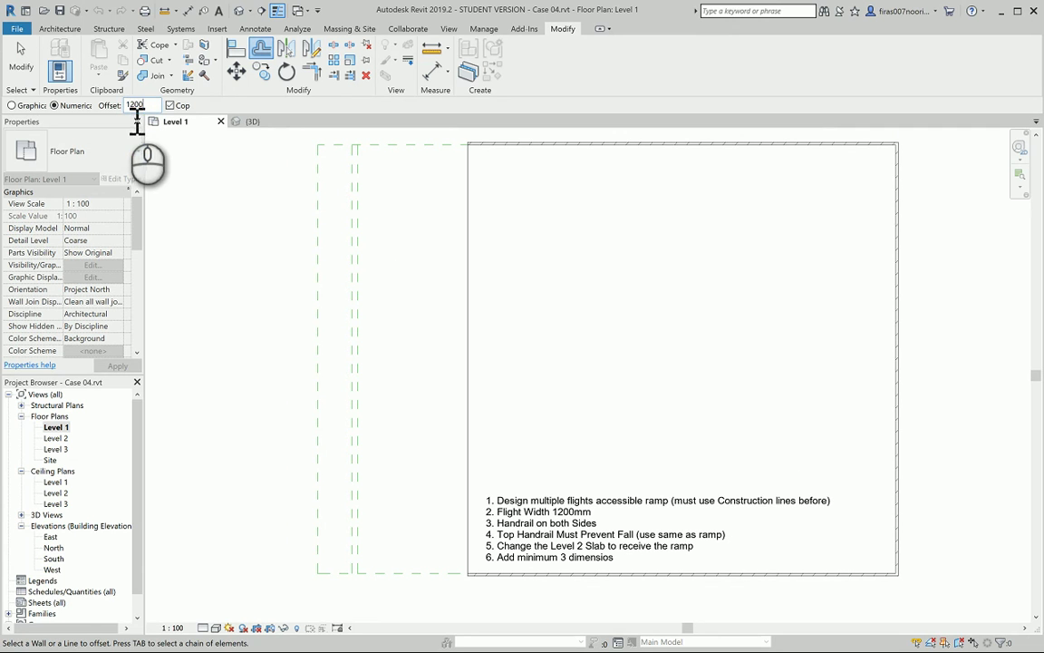
pyautogui.click(136, 107)
pyautogui.write('1200')
pyautogui.click(359, 224)
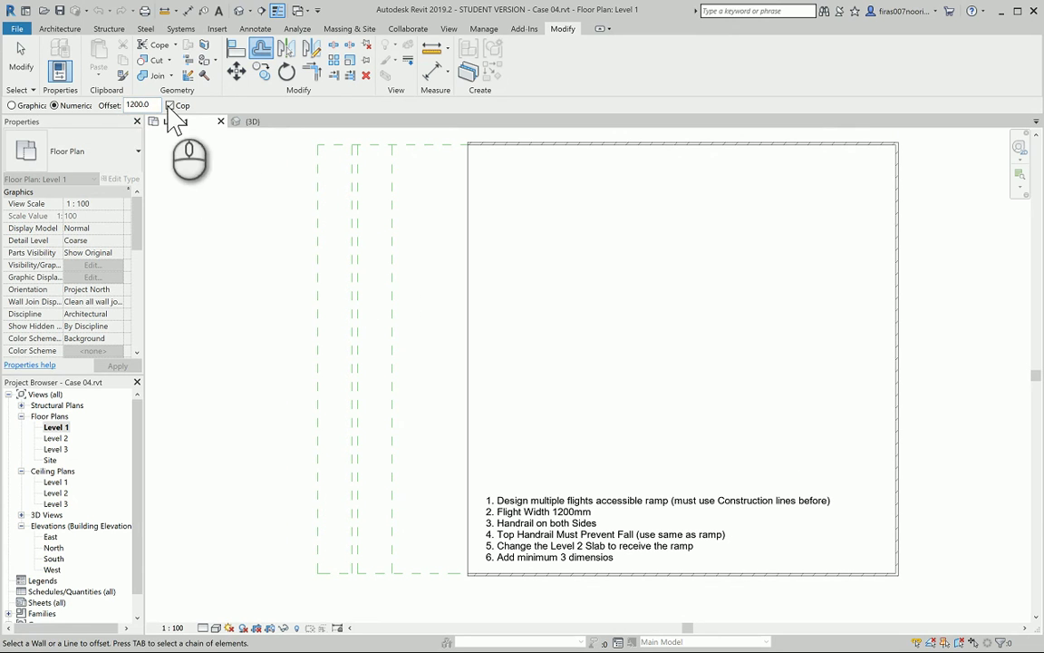
# Step: Offset a copy of the innermost vertical dashed line 200 mm toward the building, then offset that copy a further 1200 mm the same way
pyautogui.moveTo(159, 106); pyautogui.dragTo(101, 114)
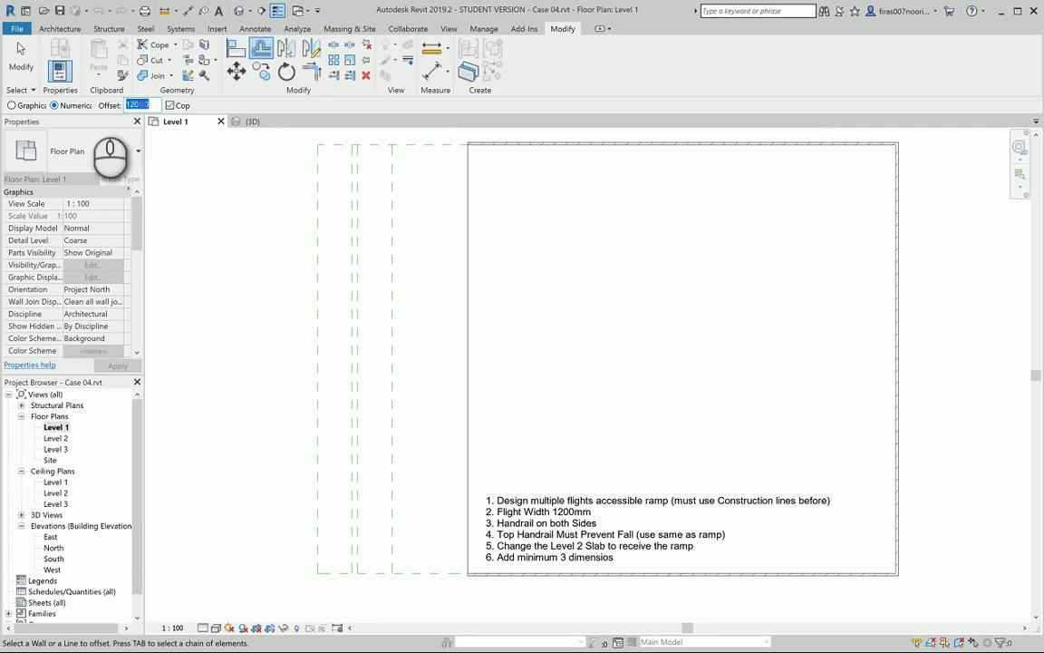
pyautogui.write('200')
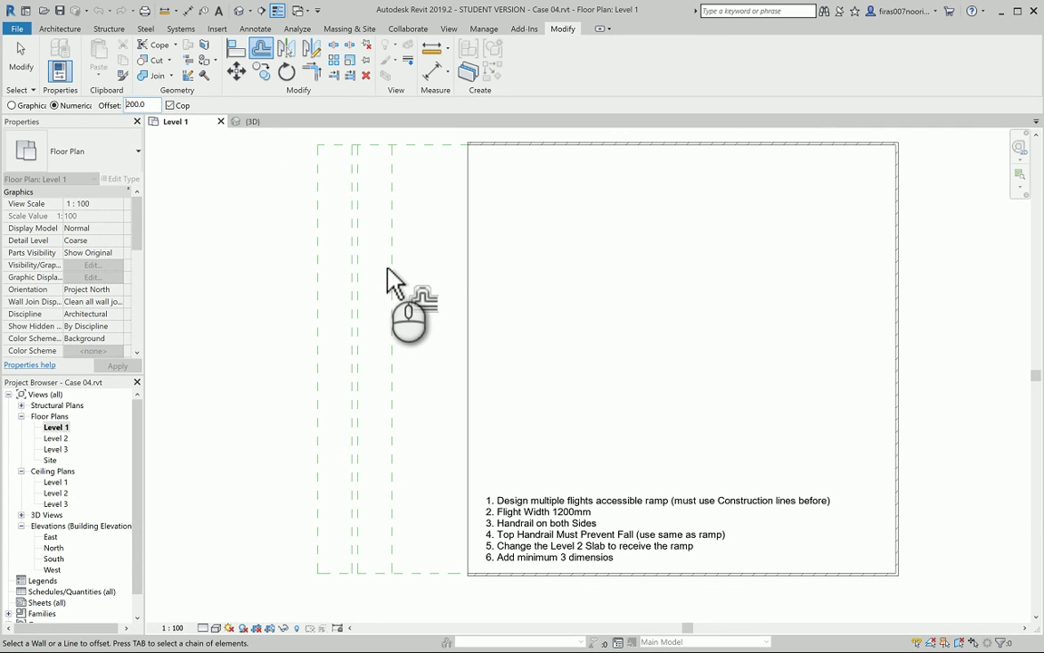
pyautogui.click(397, 283)
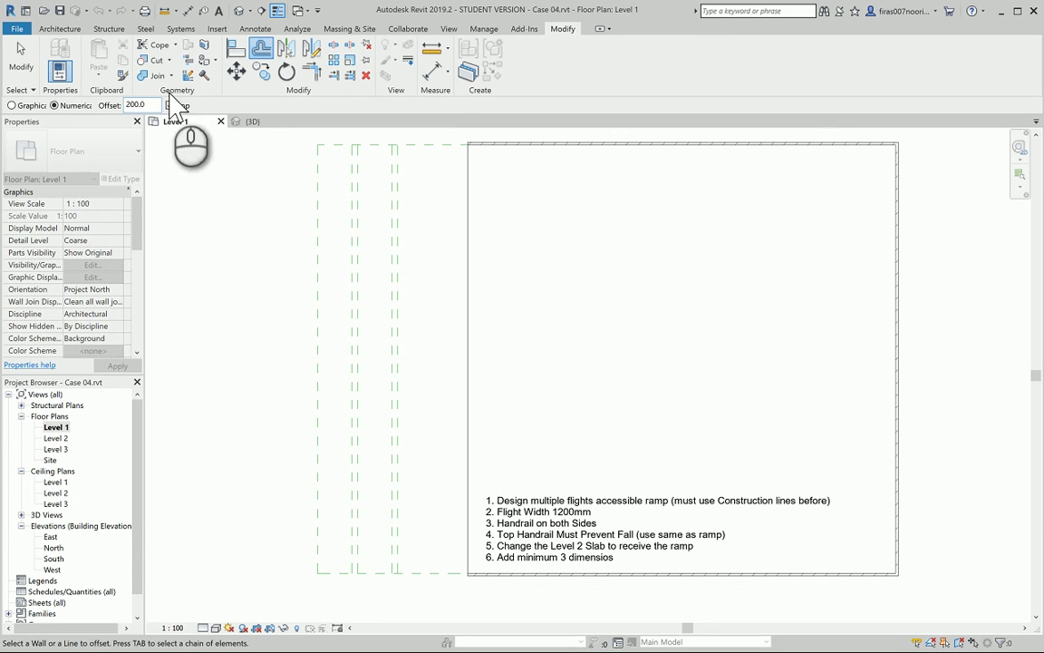
pyautogui.write('12')
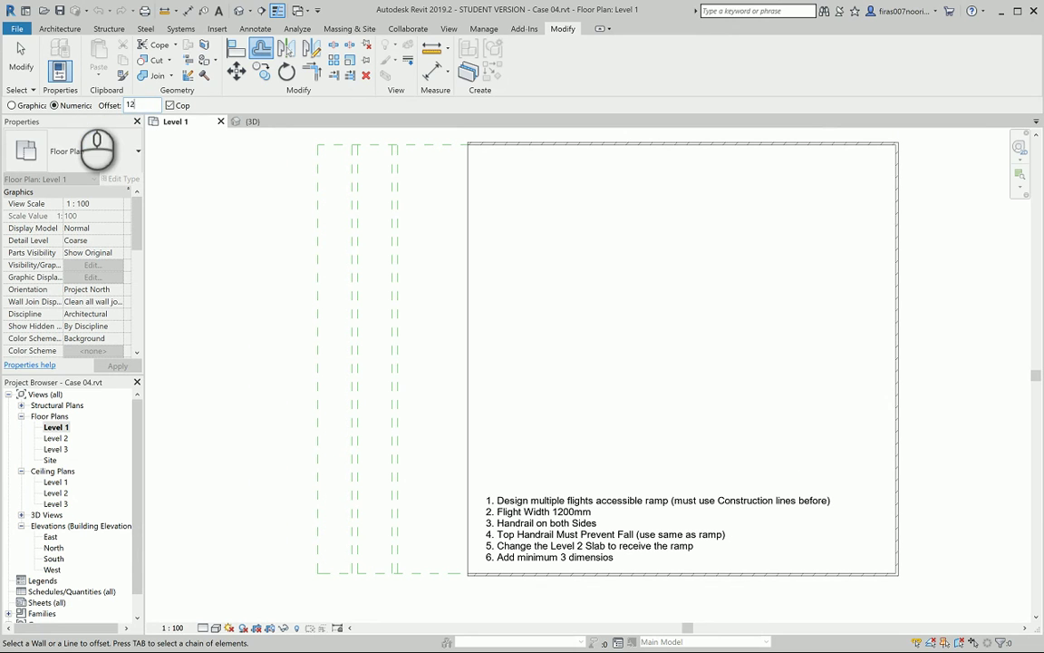
pyautogui.write('00')
pyautogui.click(399, 259)
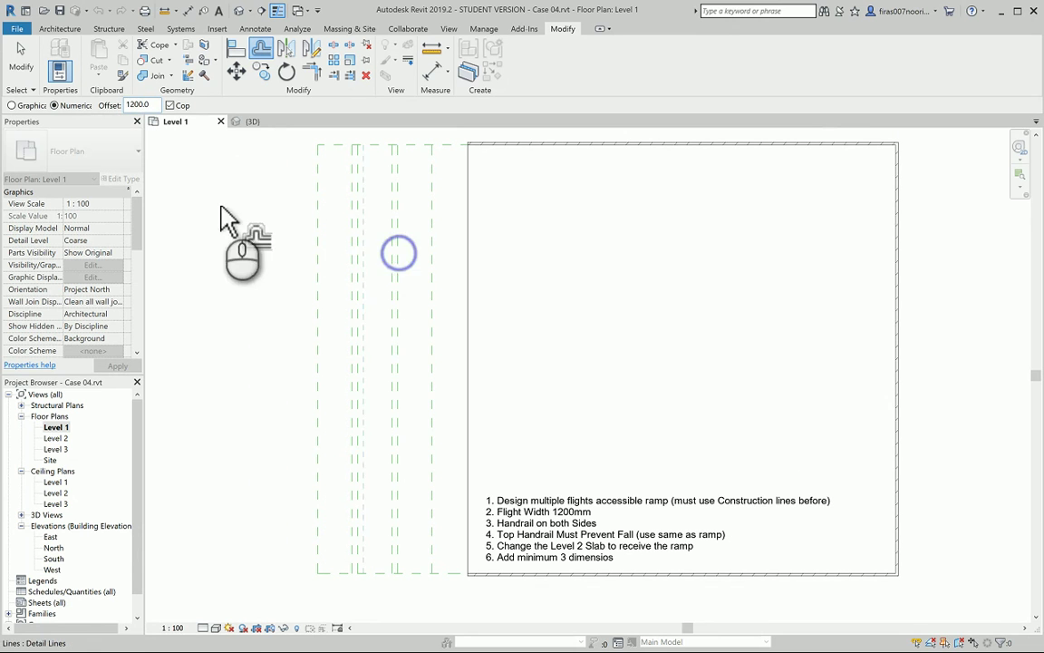
# Step: Offset copies of the upper and lower horizontal dashed lines 1200 mm inward to mark the ramp landings
pyautogui.click(333, 156)
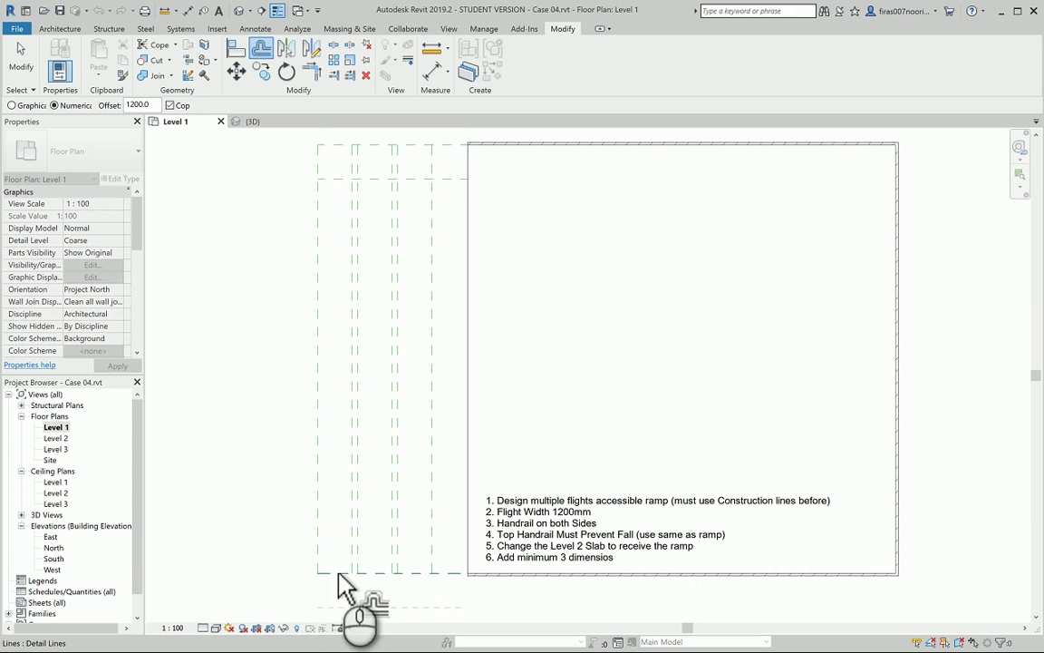
pyautogui.click(337, 573)
pyautogui.moveTo(258, 375); pyautogui.dragTo(259, 382, button='middle')
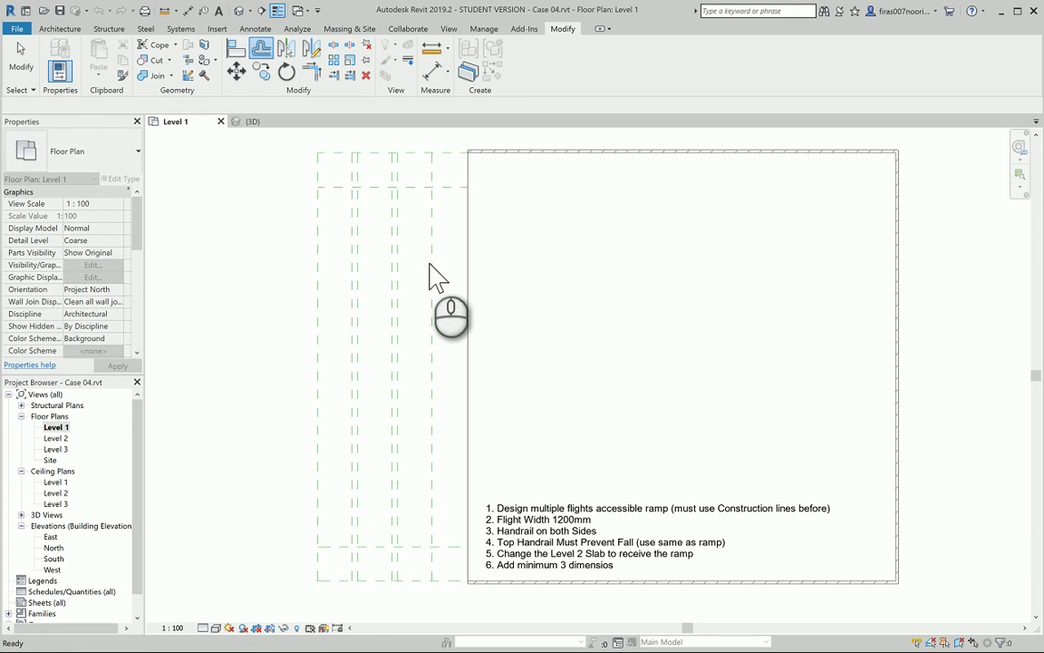
pyautogui.press('Escape')
pyautogui.press('Escape')
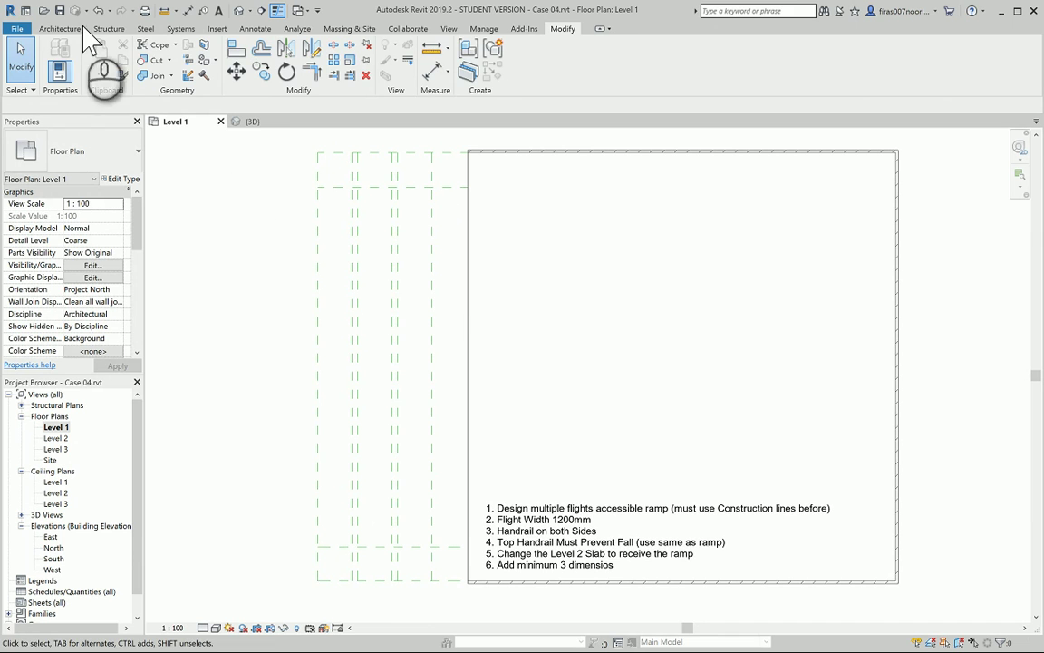
# Step: Start a Level 1 to Level 2 ramp and sketch two parallel 12000 mm trial runs in the empty area outside the construction lines
pyautogui.click(60, 28)
pyautogui.click(430, 90)
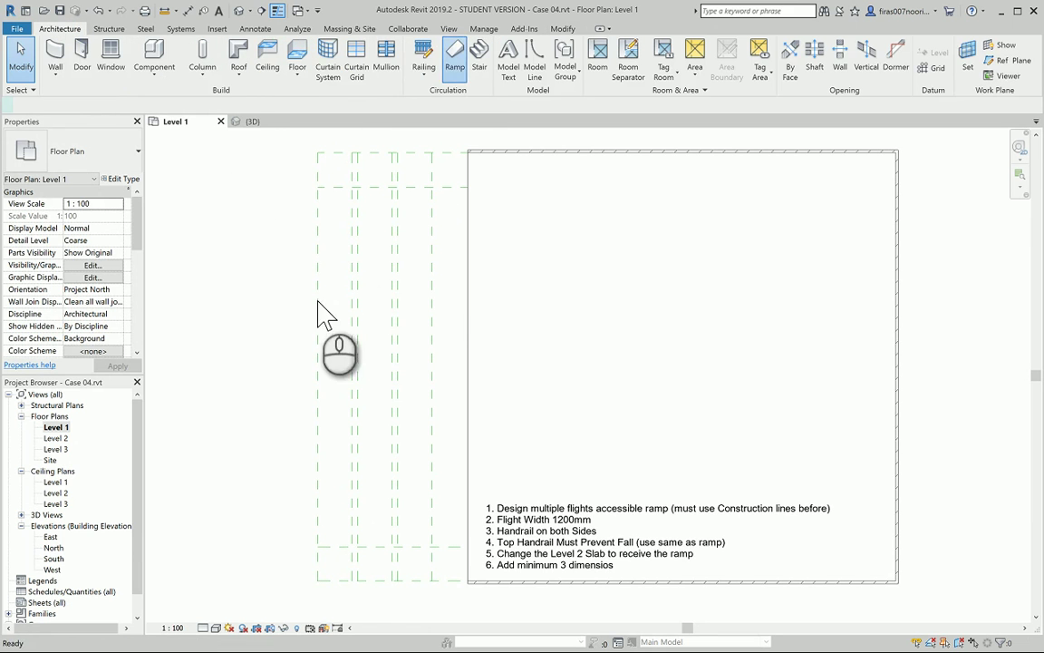
pyautogui.scroll(-2, 513, 296)
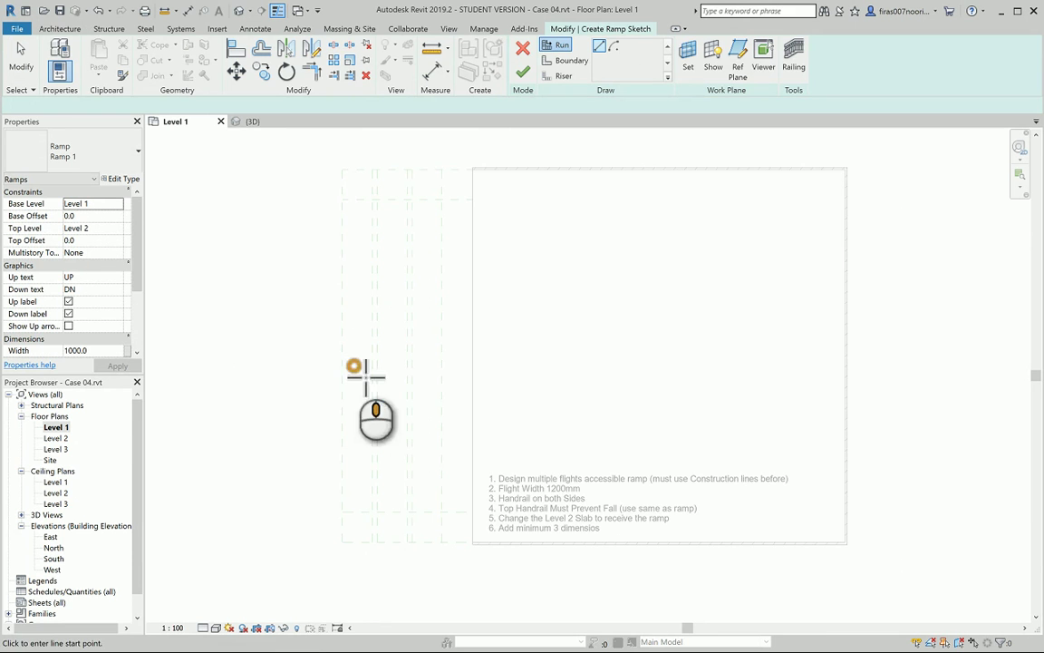
pyautogui.moveTo(366, 375); pyautogui.dragTo(458, 363, button='middle')
pyautogui.click(289, 518)
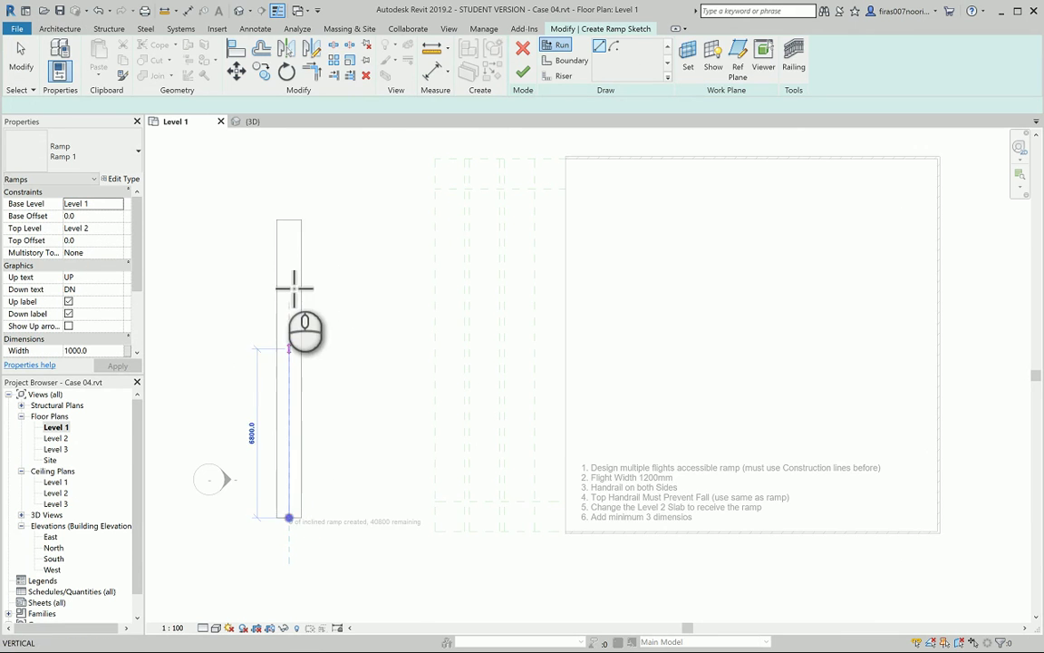
pyautogui.click(317, 201)
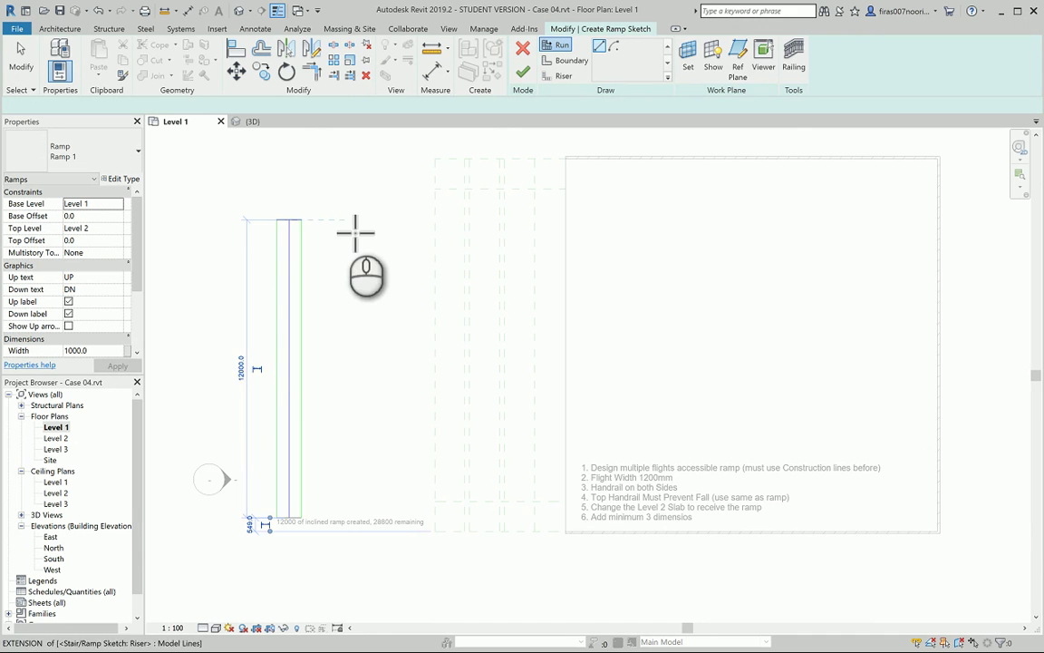
pyautogui.click(344, 220)
pyautogui.click(362, 588)
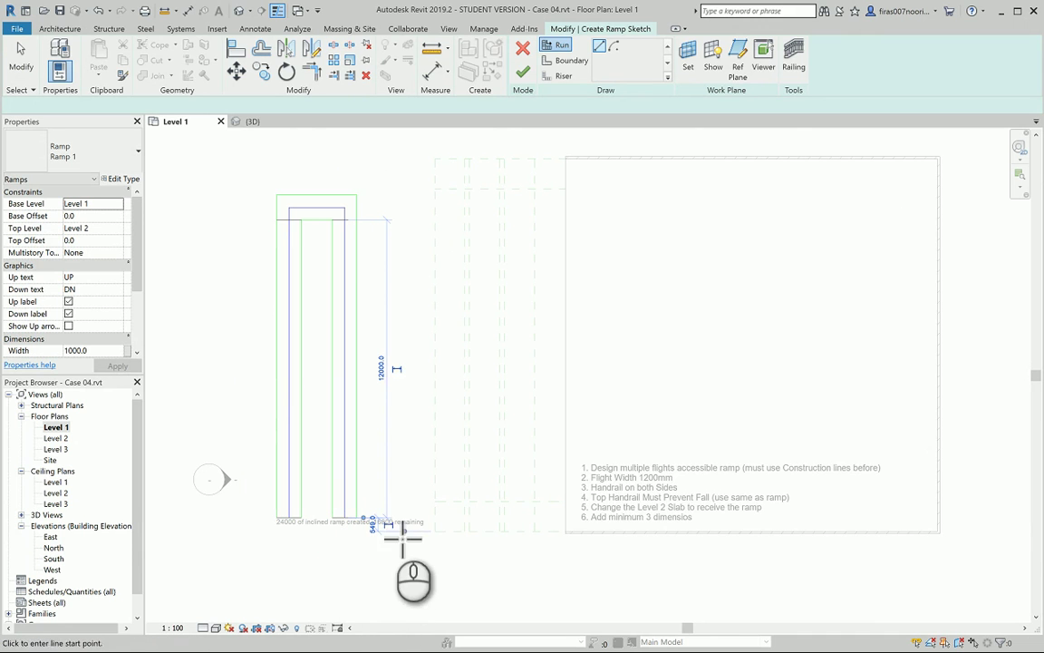
# Step: Continue the trial ramp with a third 12000 mm run and a shorter fourth run covering the remaining 4800 mm
pyautogui.click(396, 519)
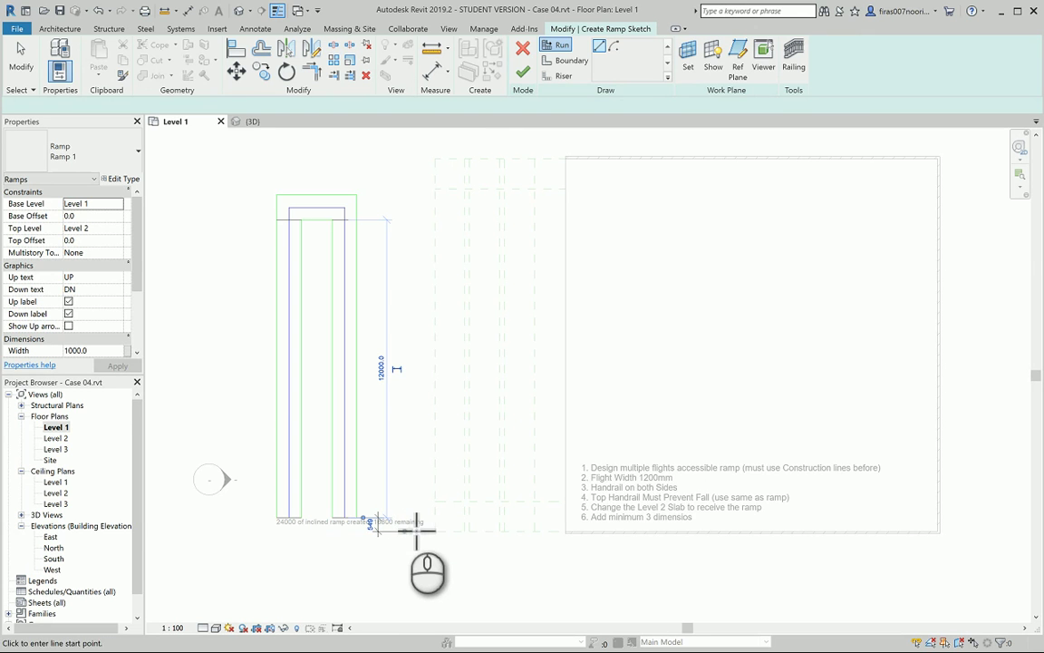
pyautogui.scroll(2, 417, 530)
pyautogui.click(415, 496)
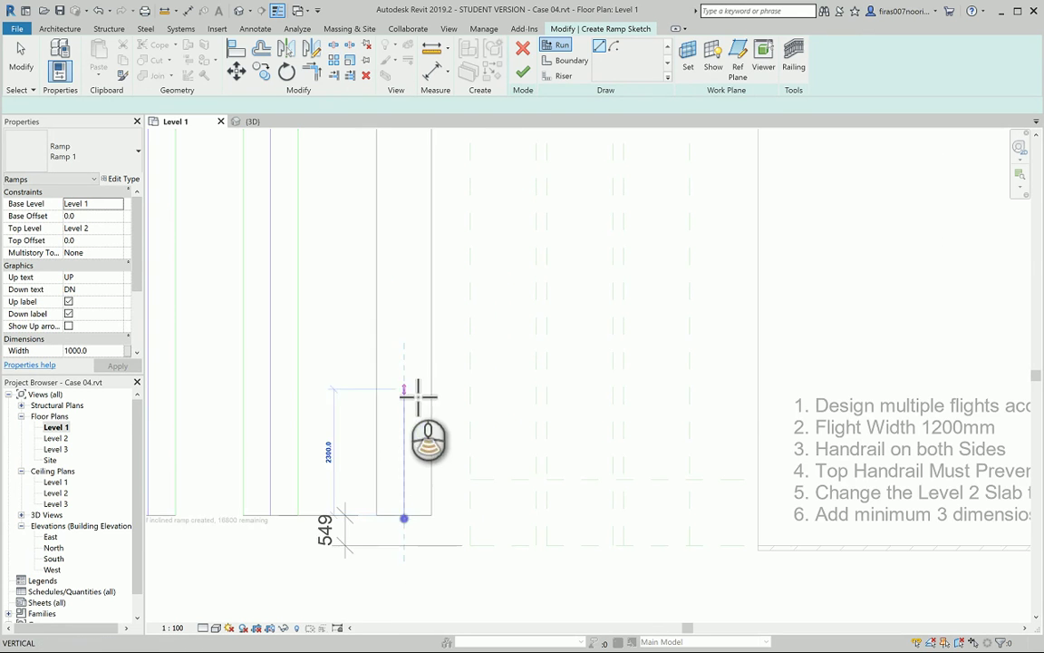
pyautogui.scroll(-2, 416, 396)
pyautogui.moveTo(405, 245); pyautogui.dragTo(422, 415, button='middle')
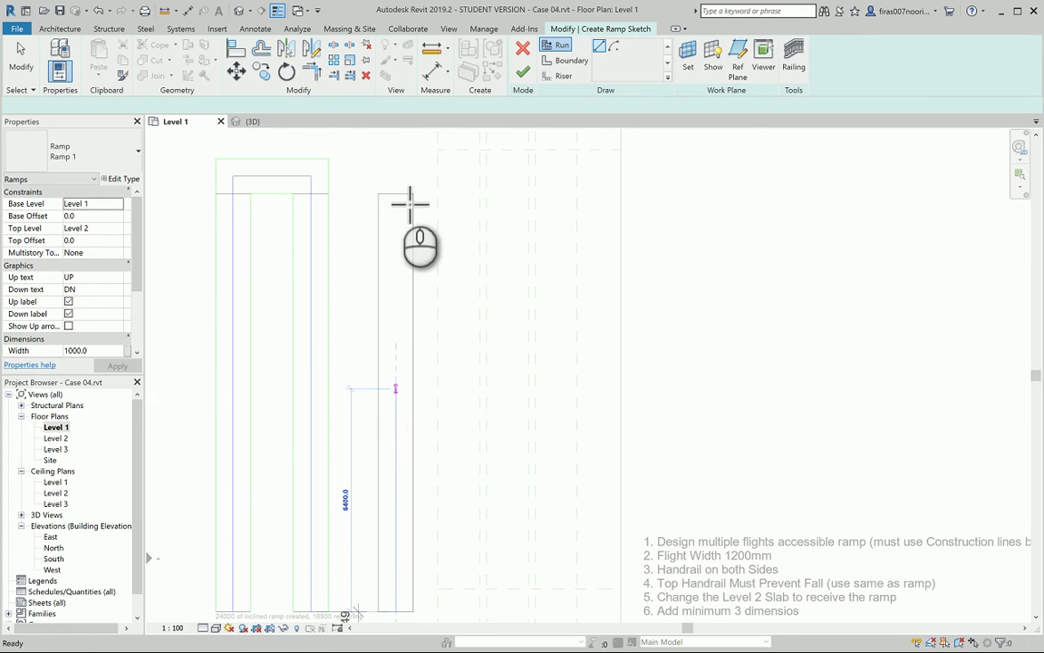
pyautogui.moveTo(367, 462); pyautogui.dragTo(367, 398, button='middle')
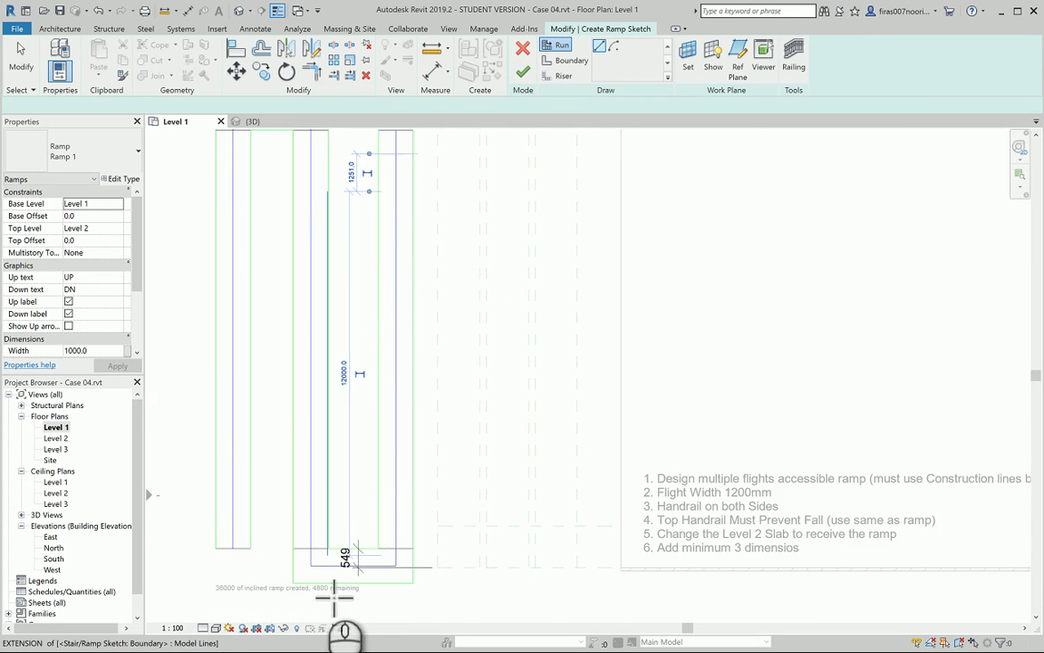
pyautogui.scroll(-3, 336, 610)
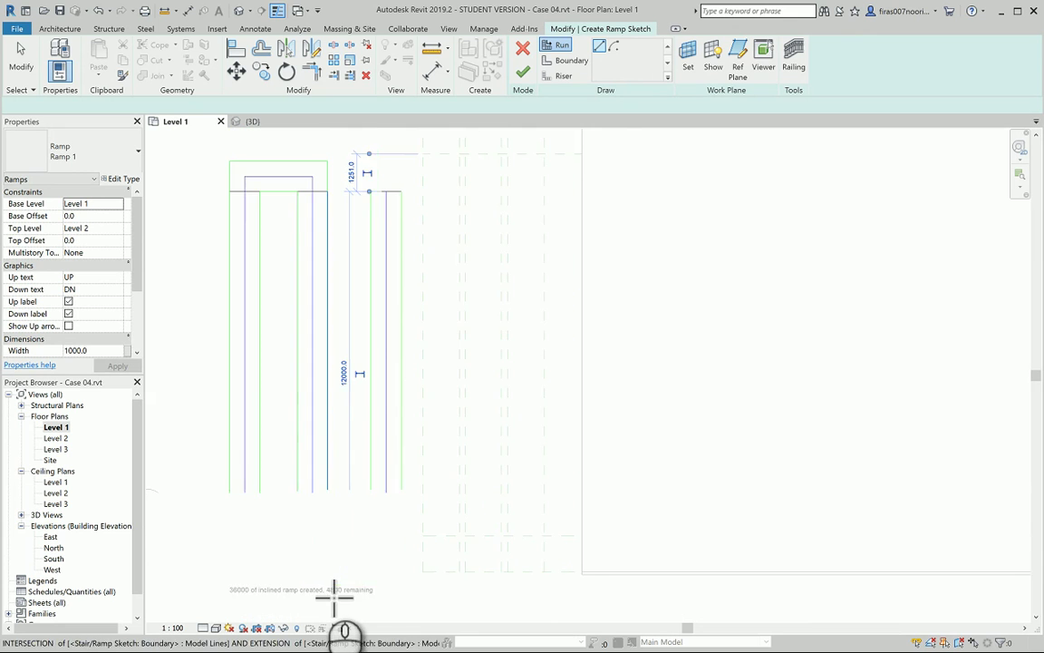
pyautogui.click(423, 248)
pyautogui.click(423, 459)
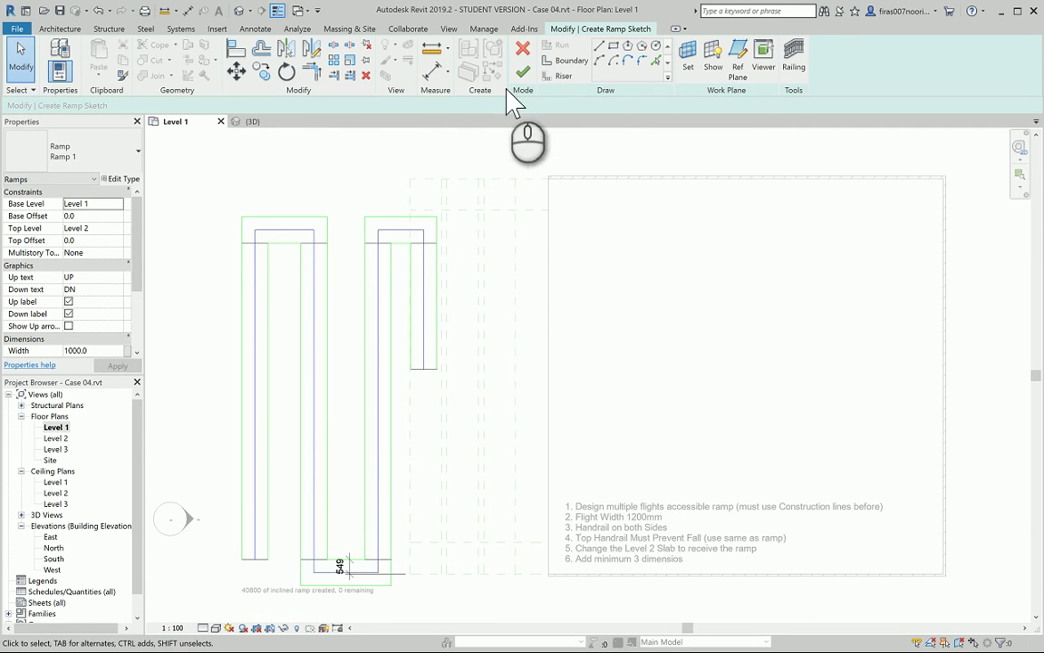
# Step: Delete the whole trial ramp sketch and cancel the ramp creation
pyautogui.moveTo(195, 176)
pyautogui.mouseDown()
pyautogui.moveTo(489, 557)
pyautogui.moveTo(491, 606)
pyautogui.mouseUp()
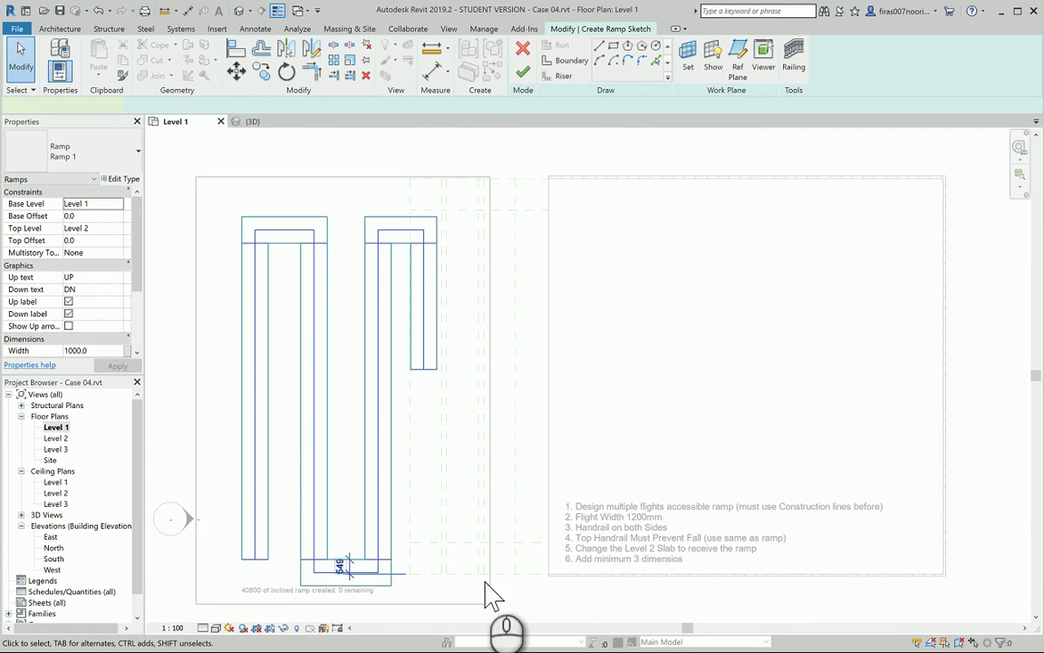
pyautogui.press('Delete')
pyautogui.scroll(3, 508, 226)
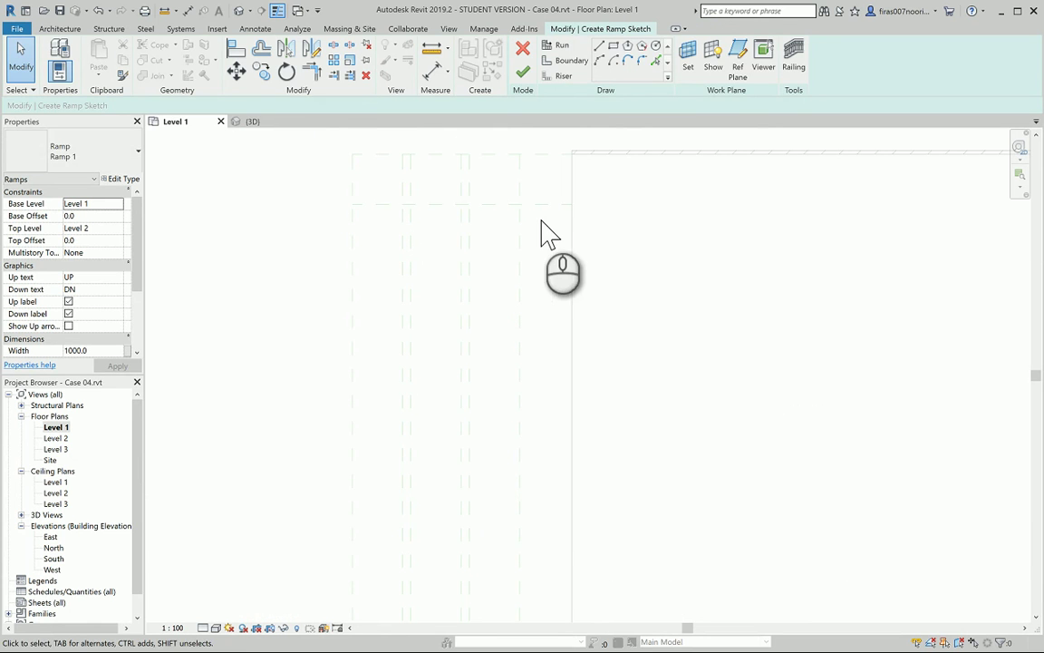
pyautogui.click(263, 51)
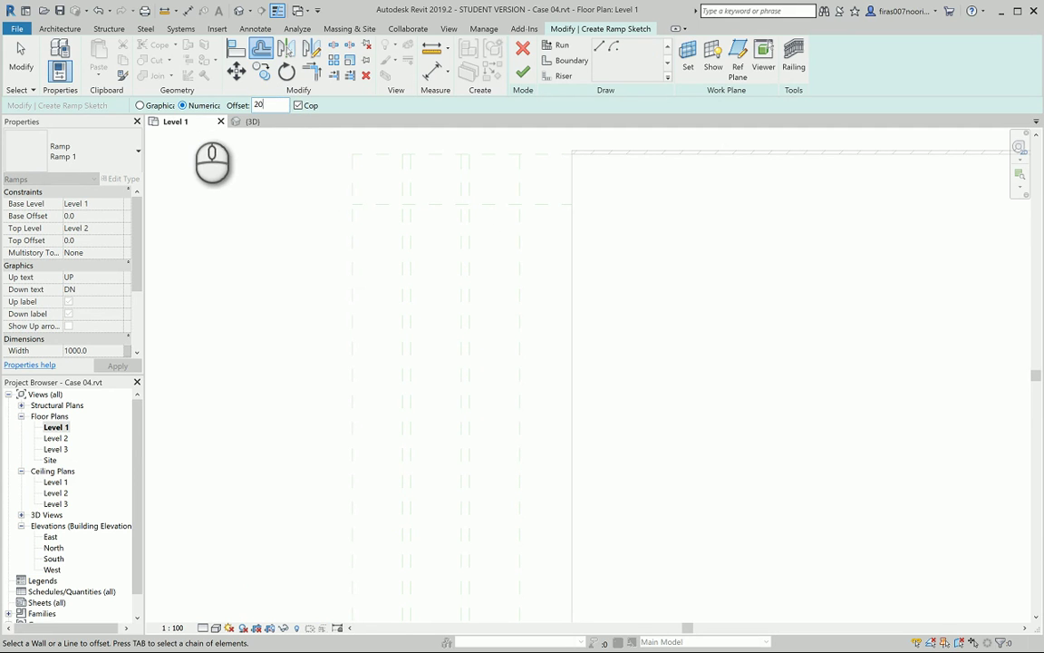
pyautogui.rightClick(530, 272)
pyautogui.click(540, 270)
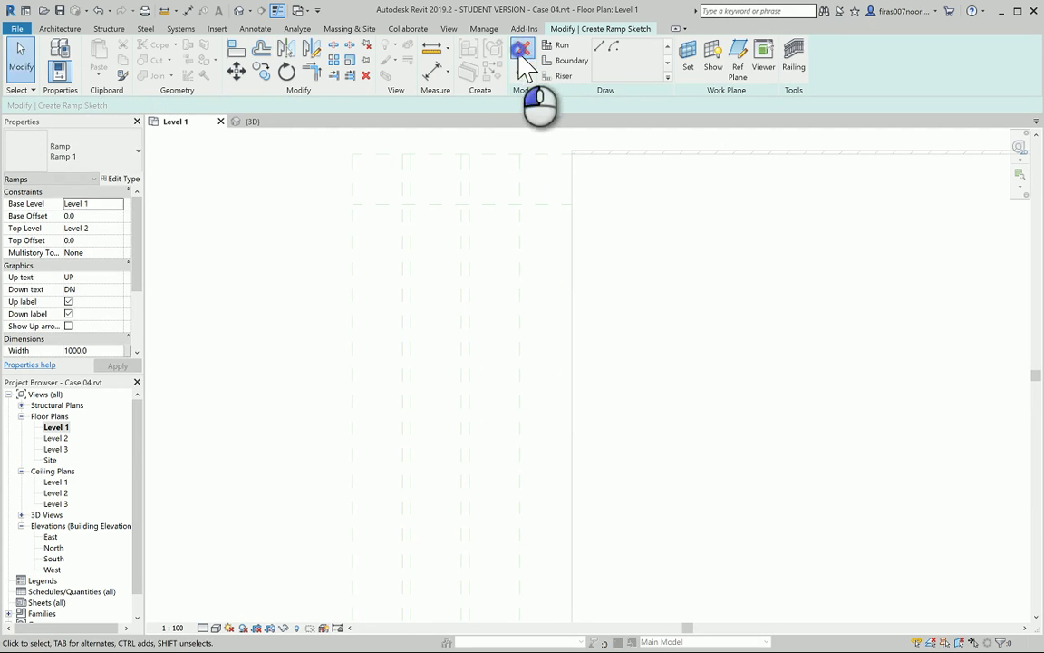
pyautogui.click(551, 349)
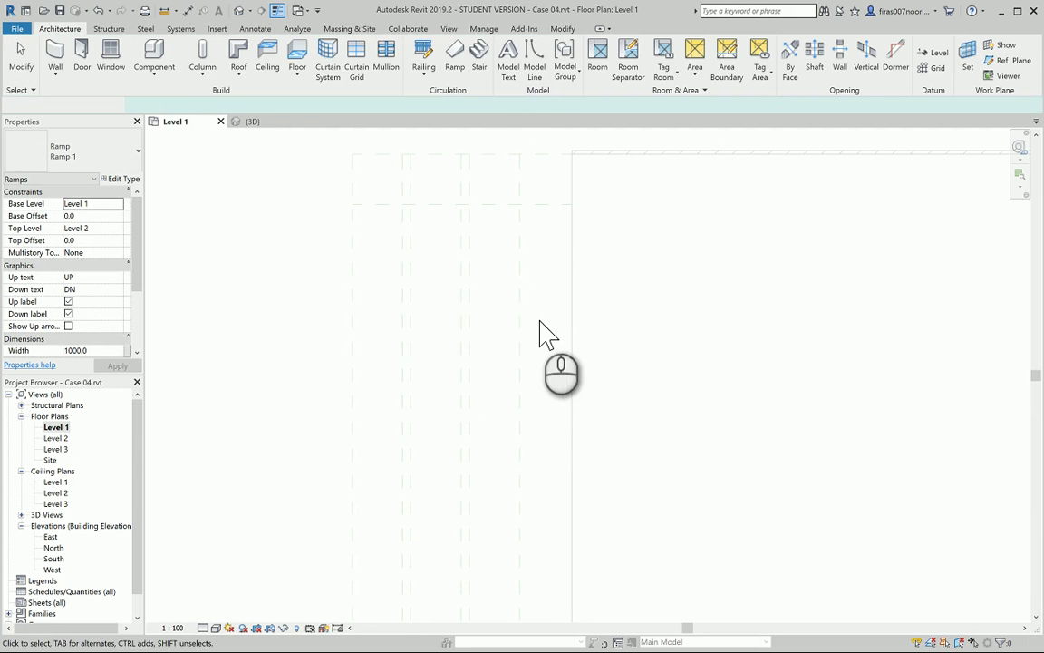
# Step: Offset a copy of the vertical dashed line nearest the building 200 mm toward the building
pyautogui.scroll(1, 367, 154)
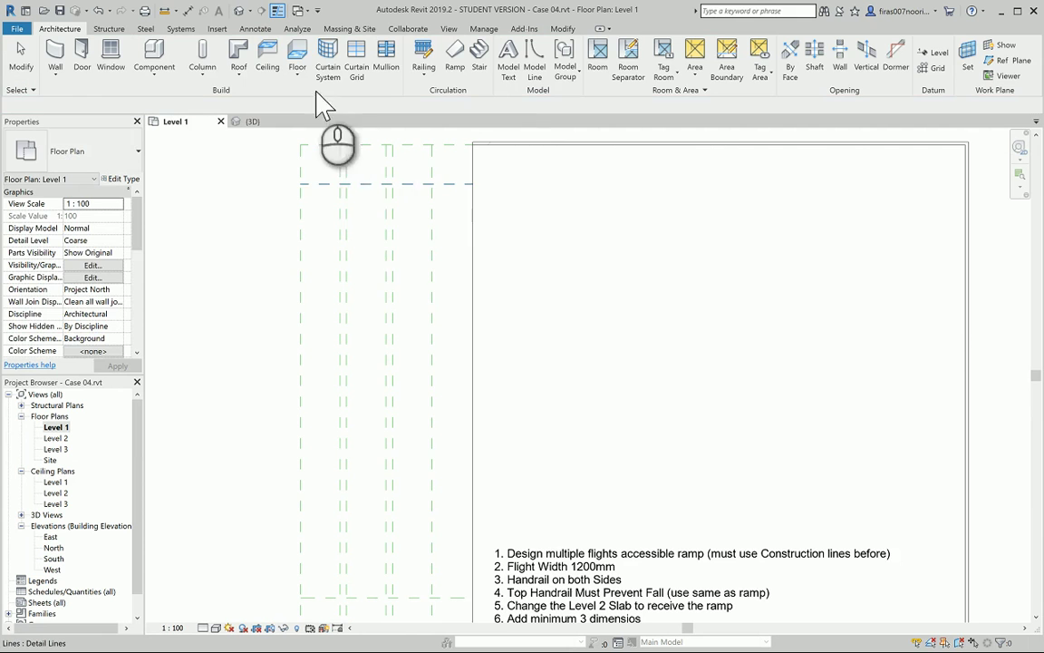
pyautogui.click(431, 238)
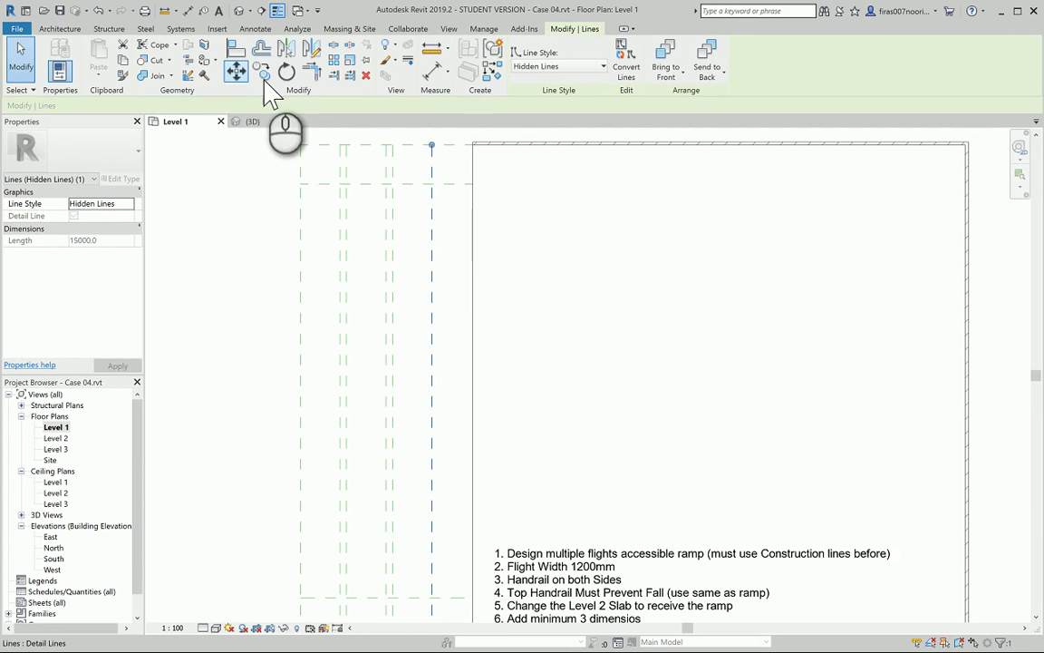
pyautogui.click(263, 51)
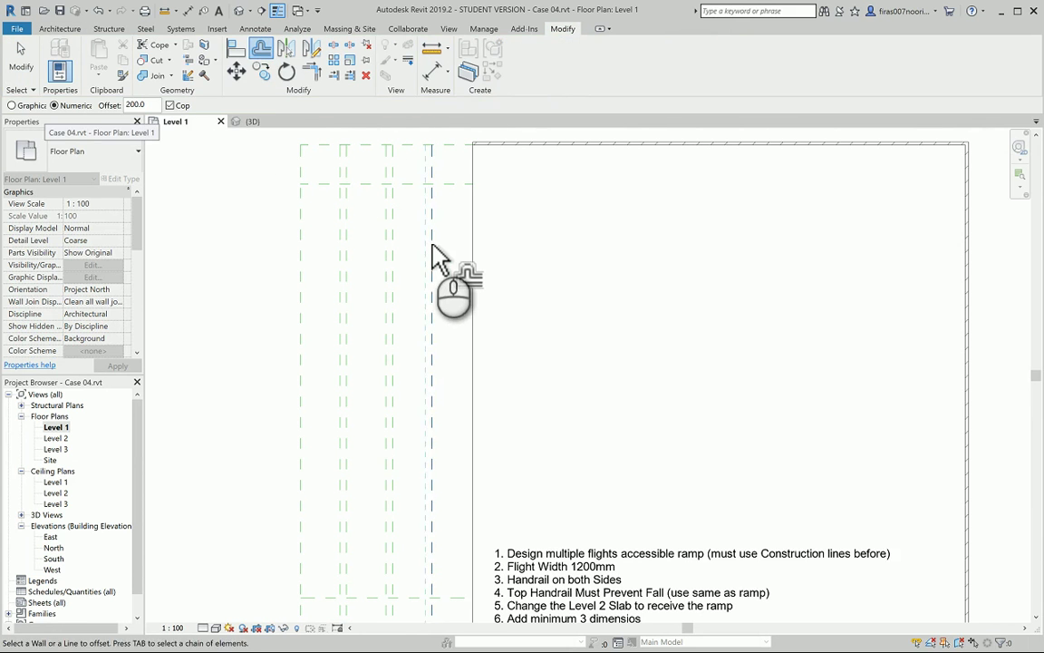
pyautogui.press('Escape')
pyautogui.scroll(1, 442, 226)
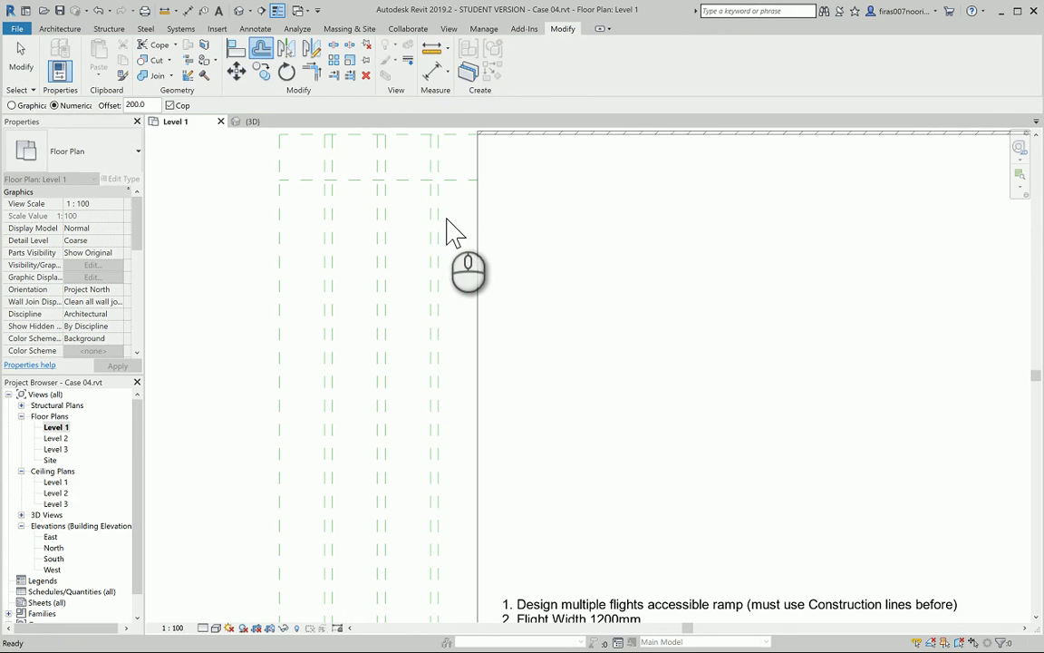
# Step: Measure the gap between the innermost vertical dashed line and the building's open edge with an aligned dimension, without placing it
pyautogui.press('d')
pyautogui.press('i')
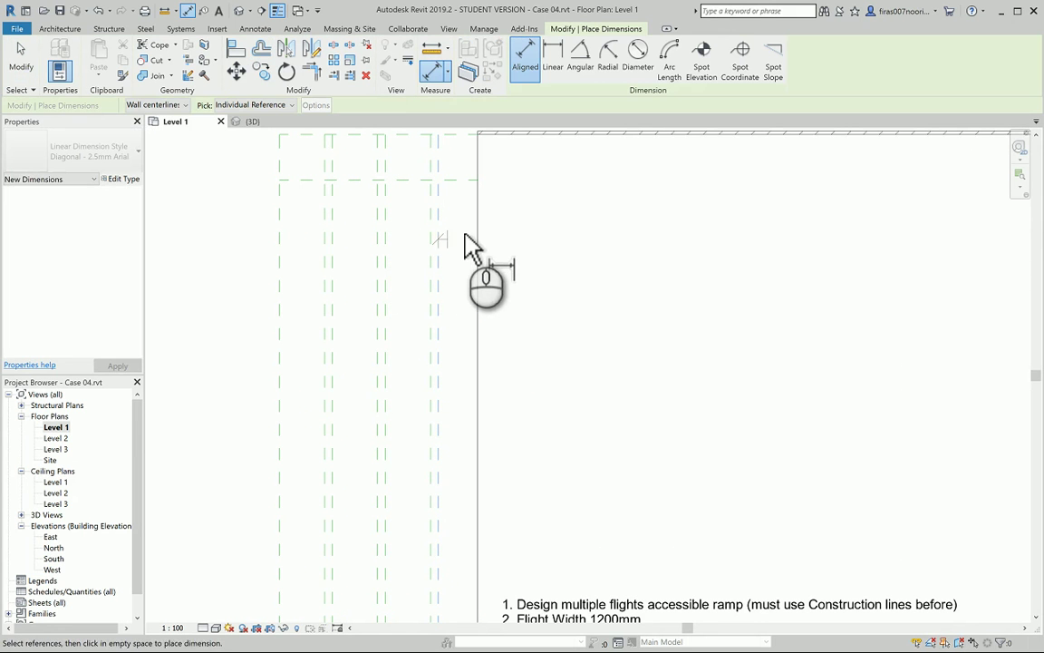
pyautogui.click(478, 234)
pyautogui.press('Escape')
pyautogui.press('Escape')
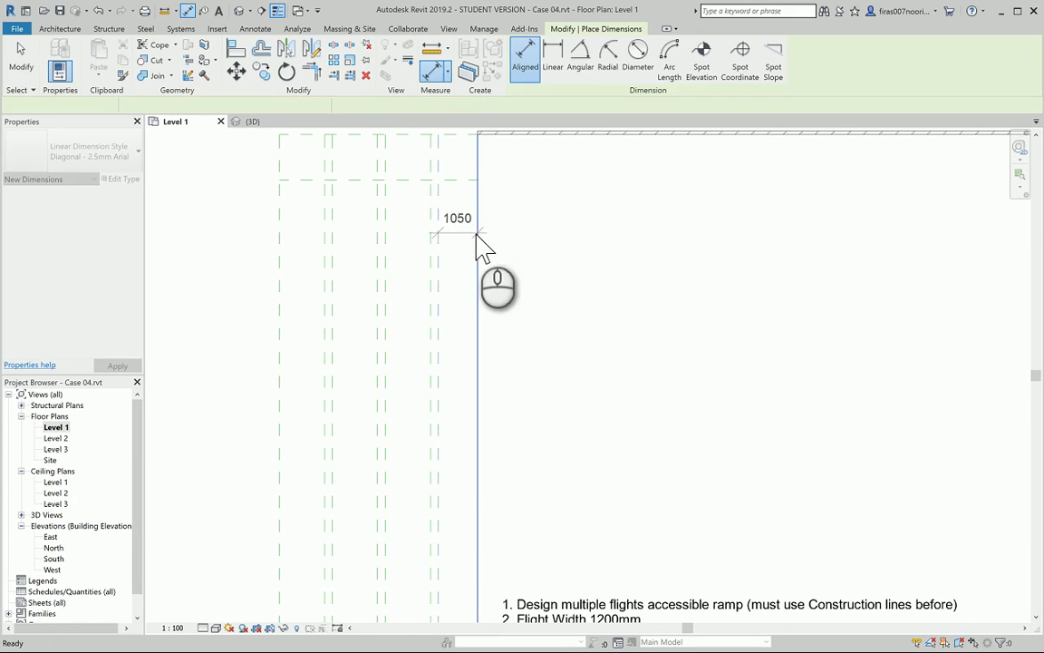
pyautogui.press('Escape')
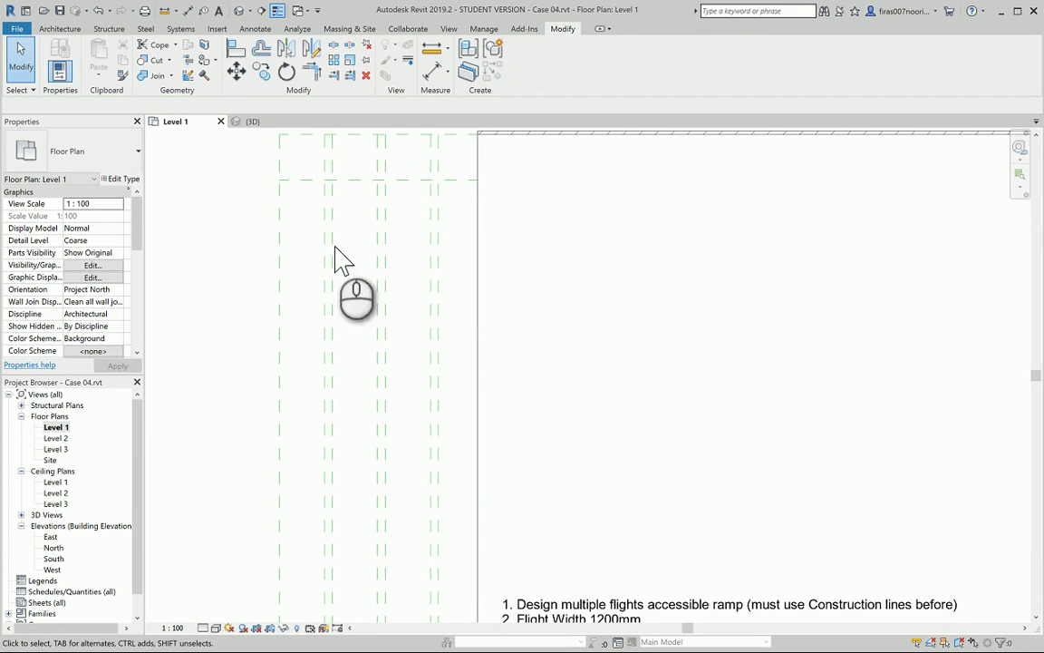
# Step: Move all seven vertical dashed construction lines together horizontally away from the building to widen the gap beside it
pyautogui.moveTo(455, 232); pyautogui.dragTo(255, 263)
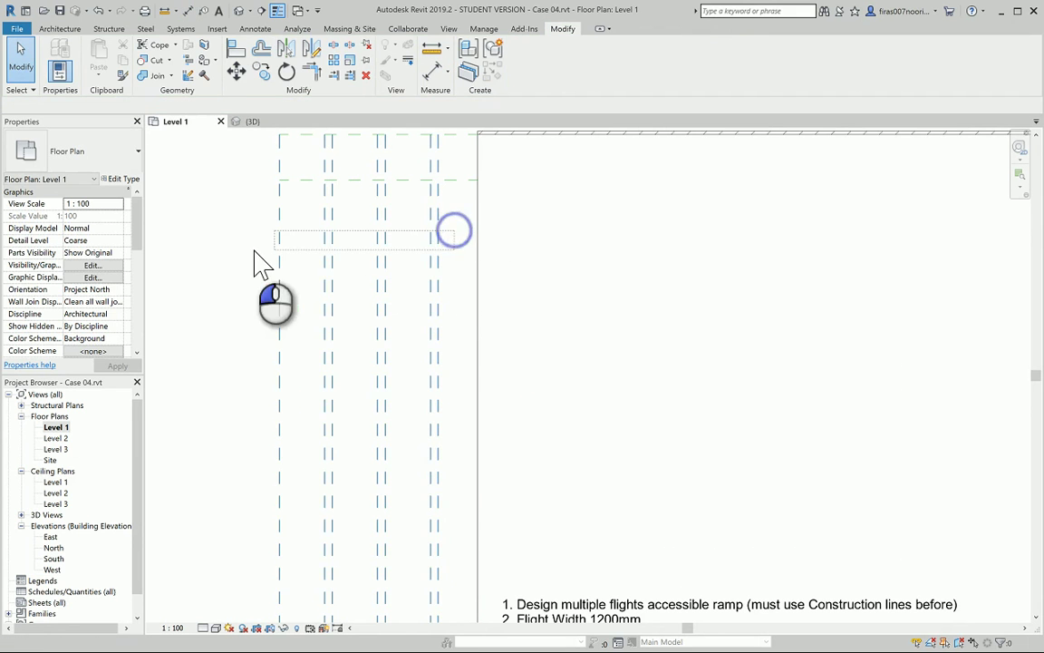
pyautogui.click(236, 71)
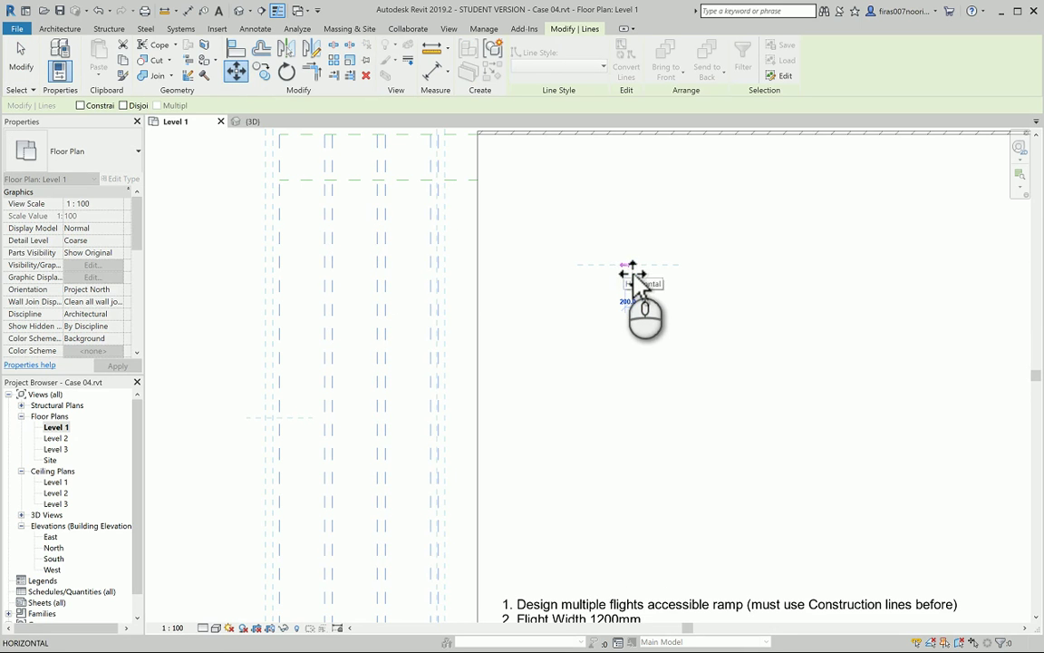
pyautogui.press('Return')
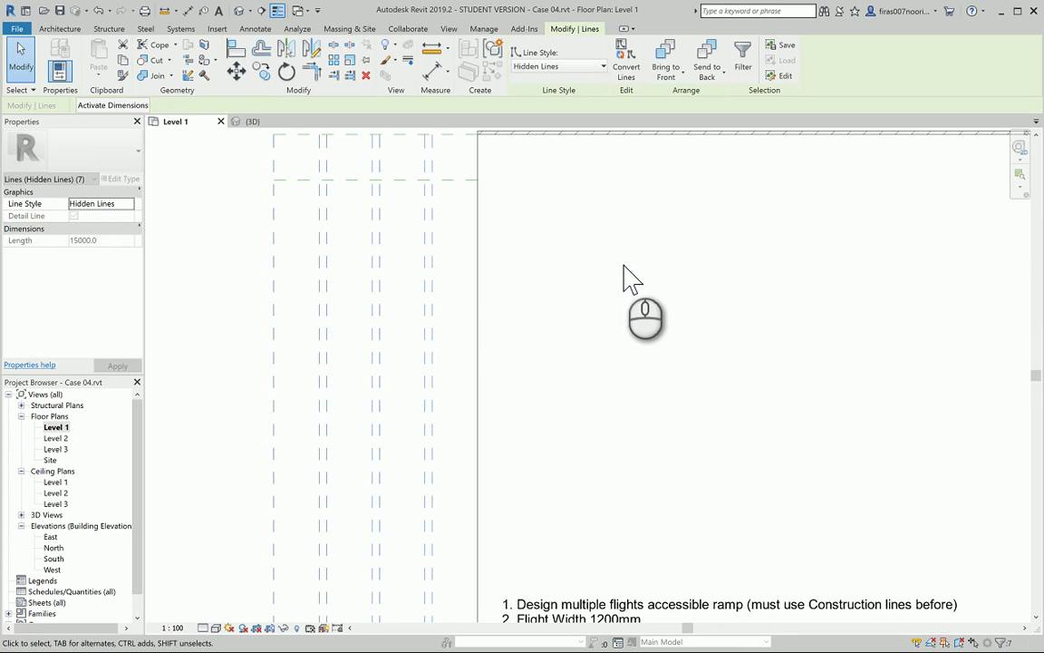
pyautogui.scroll(-2, 352, 240)
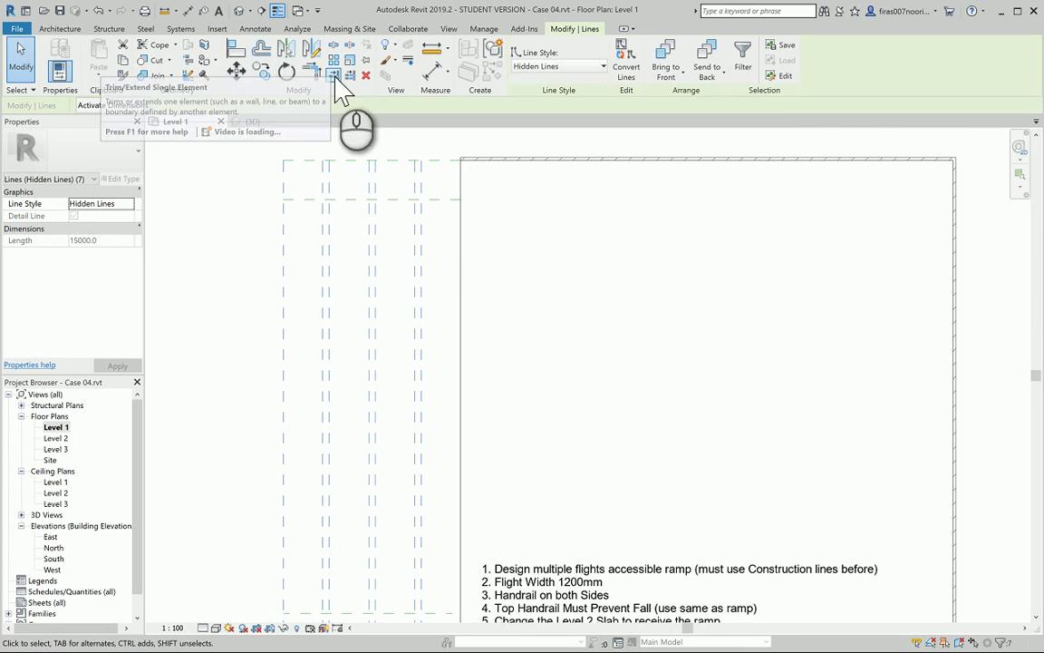
# Step: Start a new ramp and sketch its first run, 12000 mm long, upward in the dashed lane farthest from the building
pyautogui.moveTo(371, 507); pyautogui.dragTo(384, 292, button='middle')
pyautogui.moveTo(241, 191); pyautogui.dragTo(227, 232, button='middle')
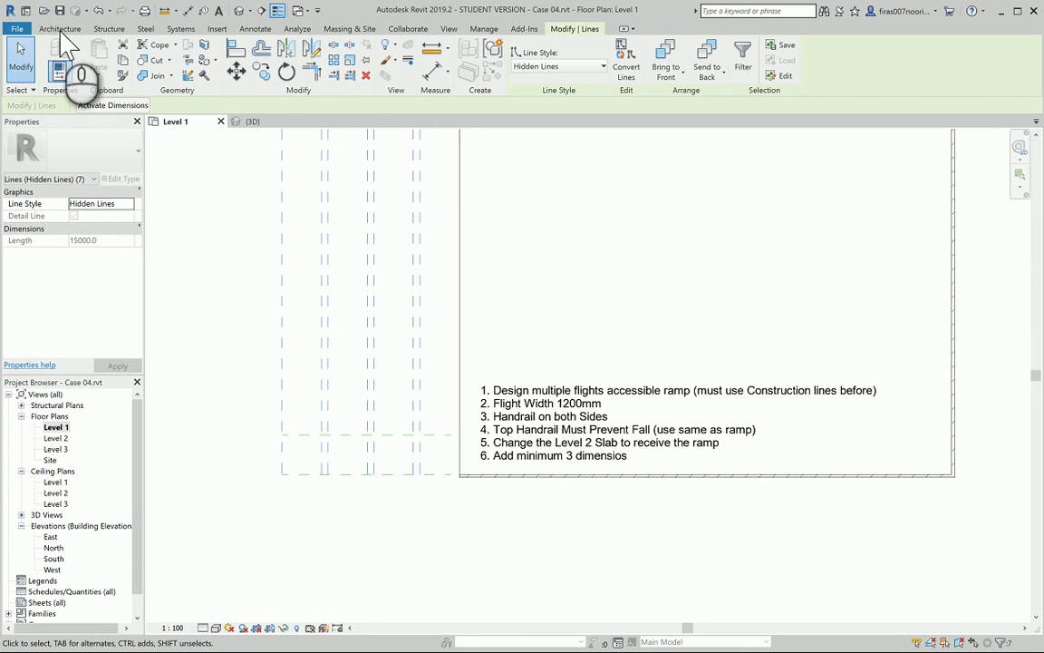
pyautogui.click(60, 28)
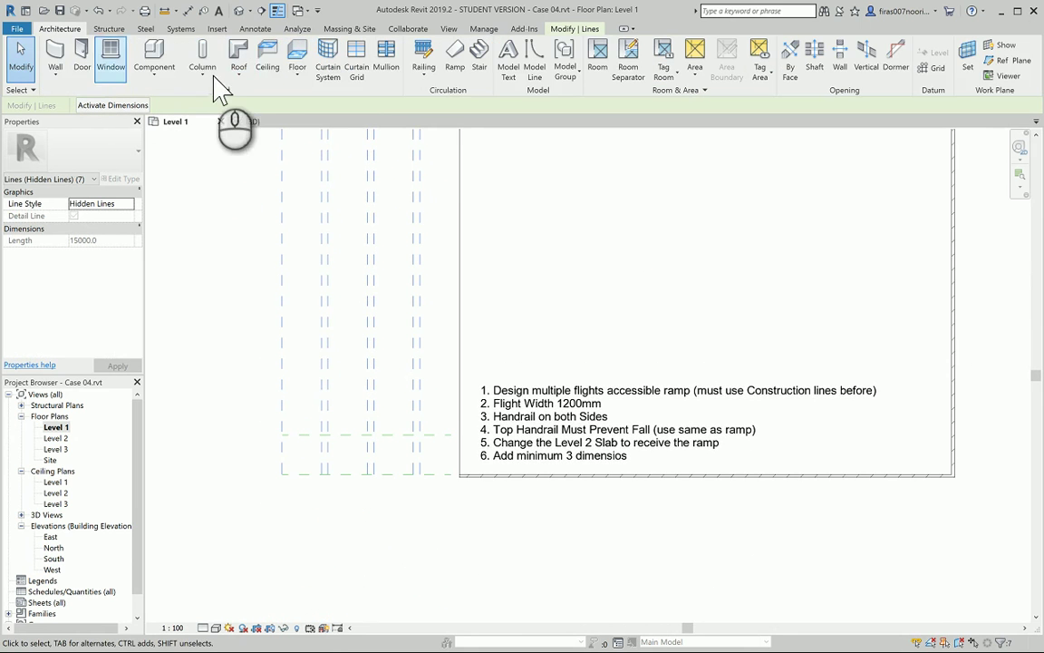
pyautogui.click(456, 63)
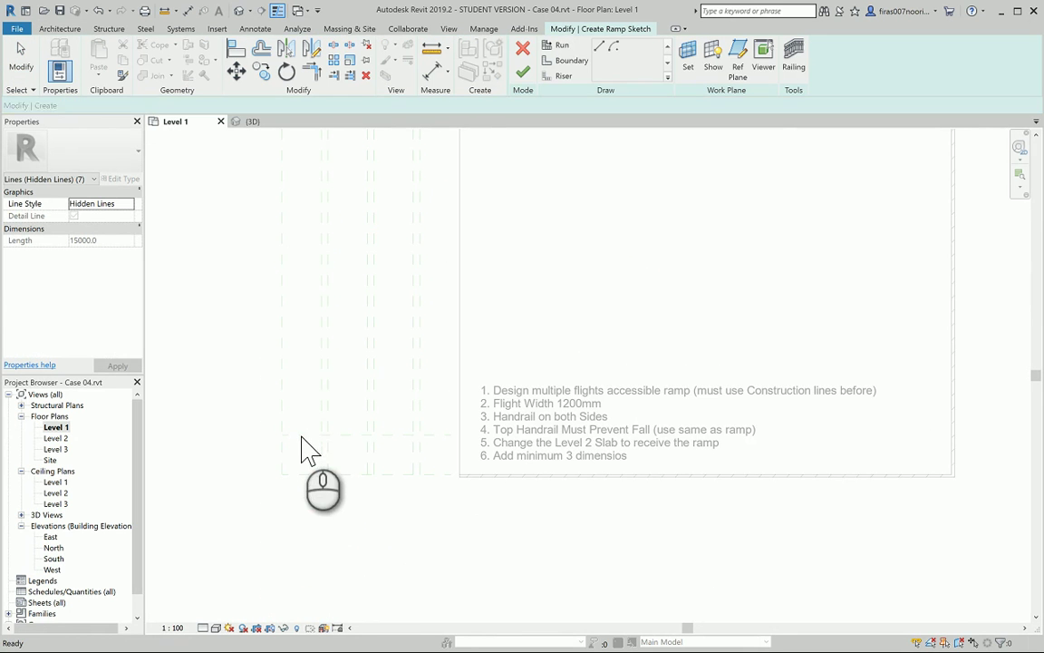
pyautogui.click(302, 434)
pyautogui.moveTo(321, 299); pyautogui.dragTo(326, 539, button='middle')
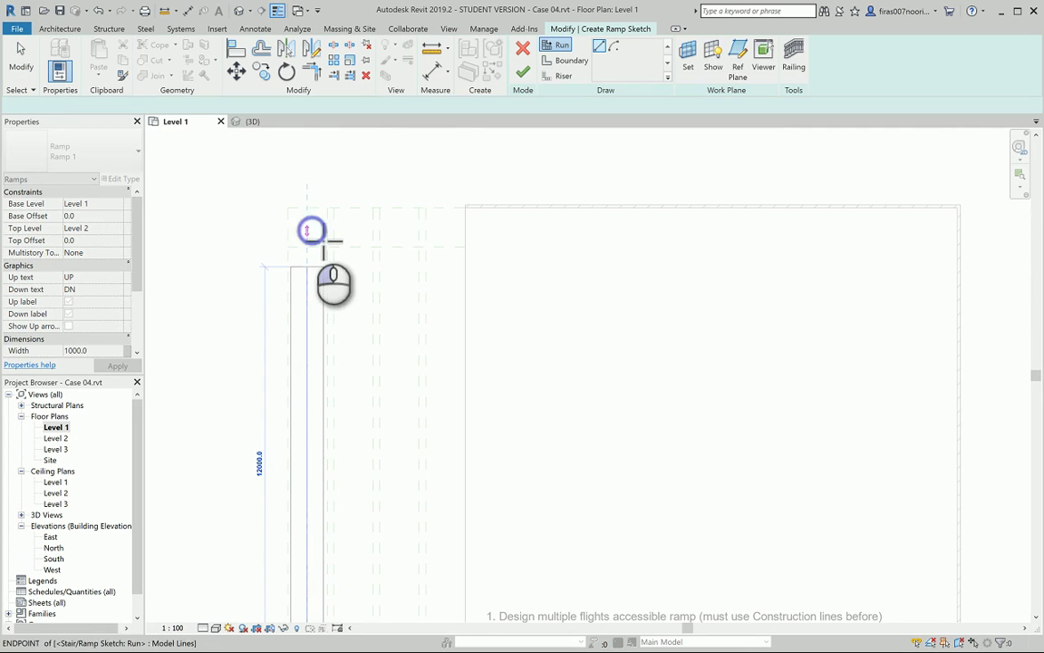
pyautogui.click(311, 231)
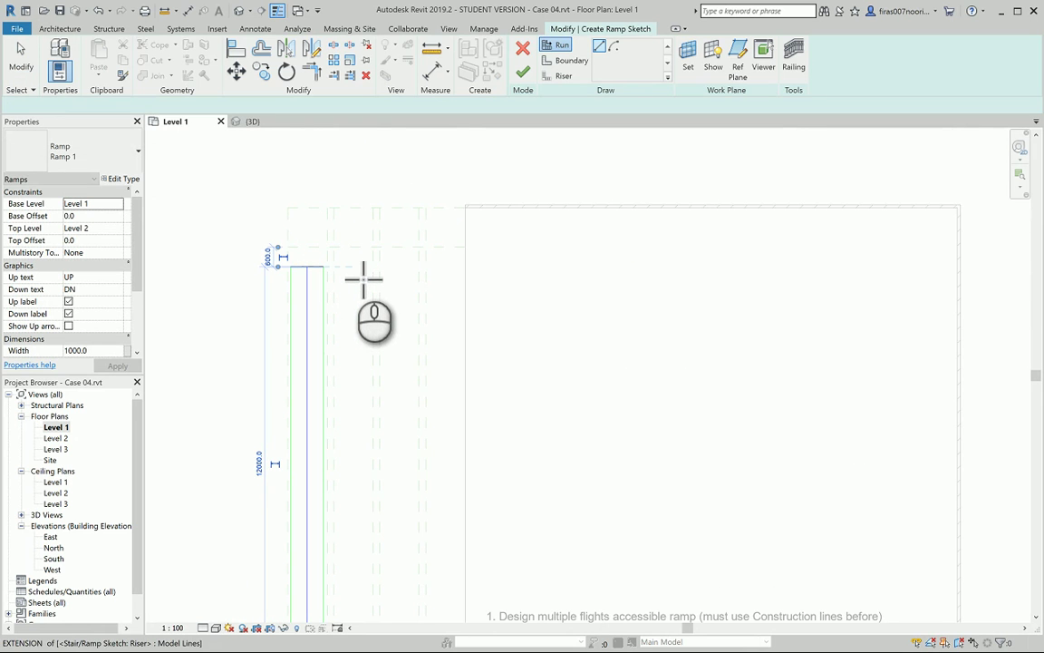
# Step: Sketch the second and third ramp runs, 12000 mm each, going down and back up in the adjacent dashed lanes
pyautogui.click(353, 268)
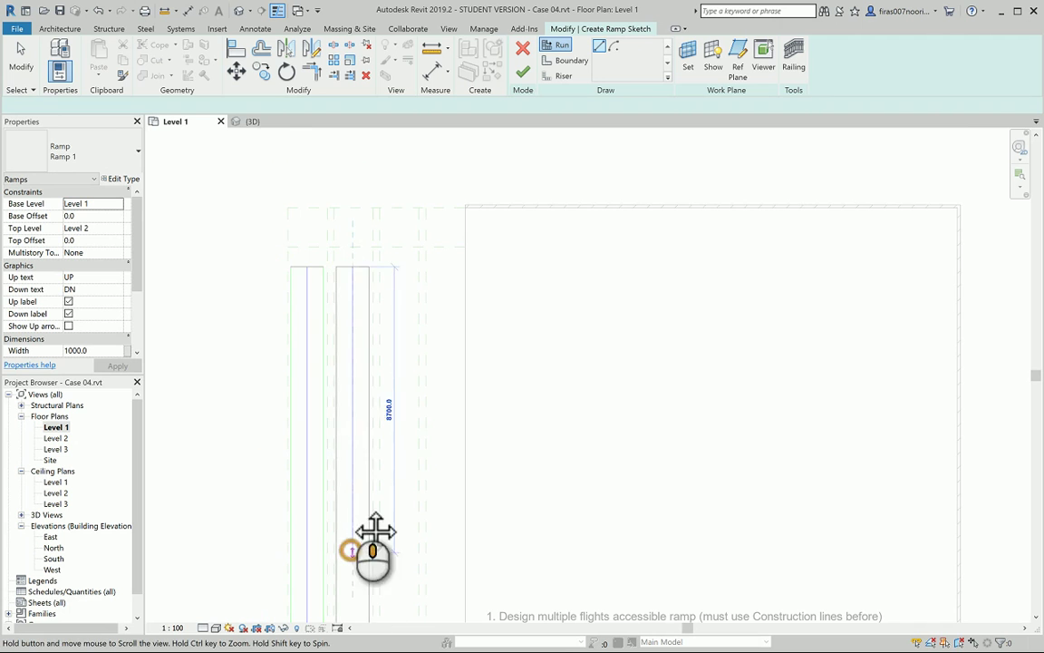
pyautogui.moveTo(373, 532); pyautogui.dragTo(356, 360, button='middle')
pyautogui.click(370, 452)
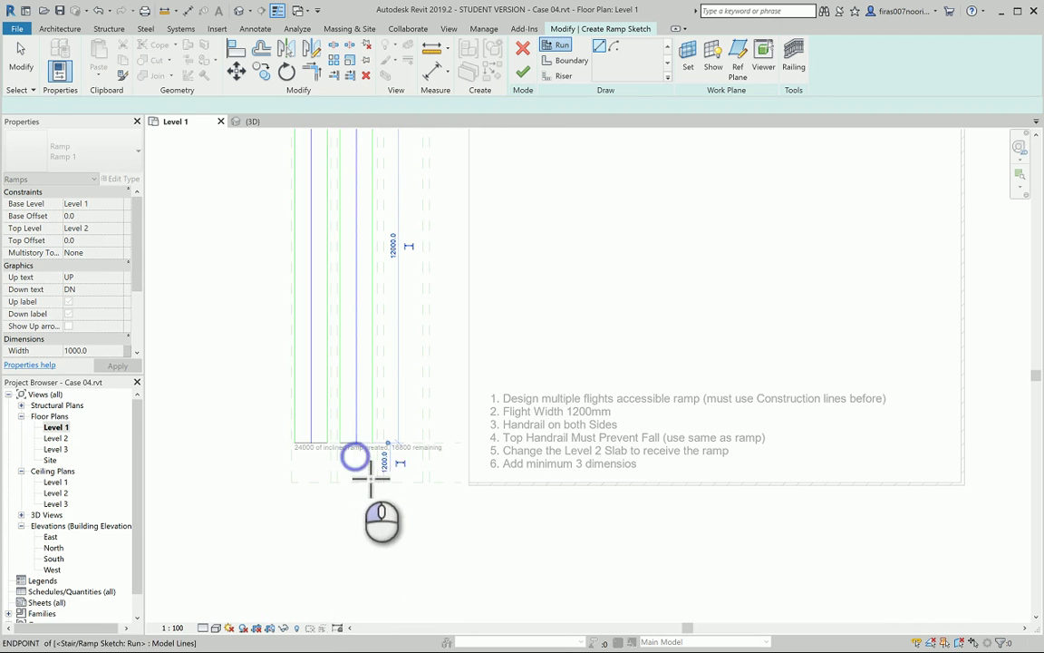
pyautogui.click(408, 443)
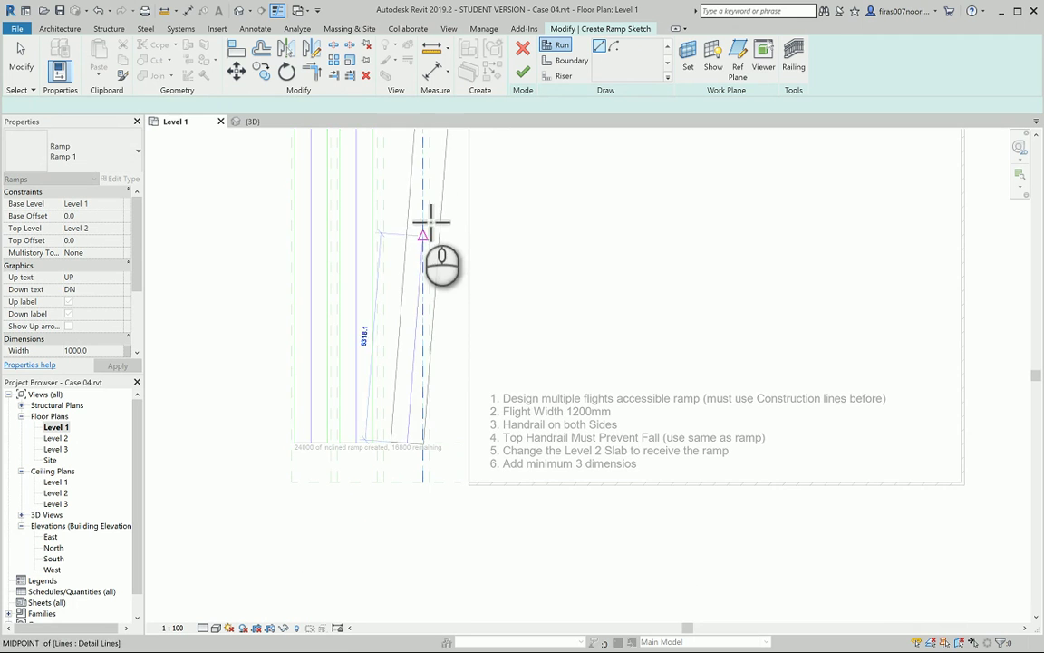
pyautogui.moveTo(384, 182); pyautogui.dragTo(410, 462, button='middle')
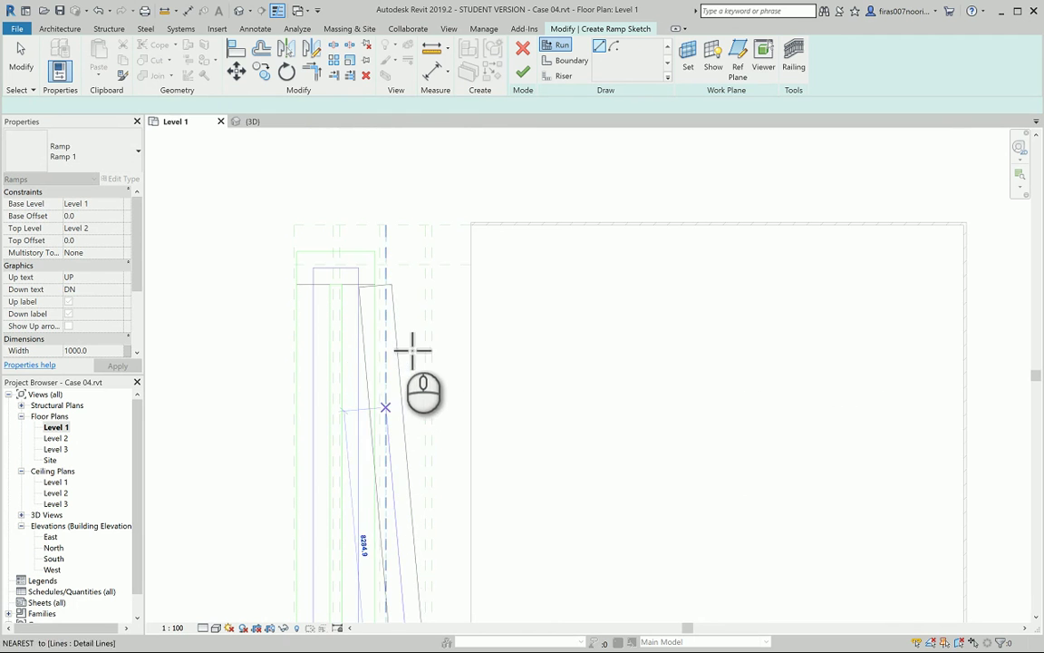
pyautogui.click(410, 238)
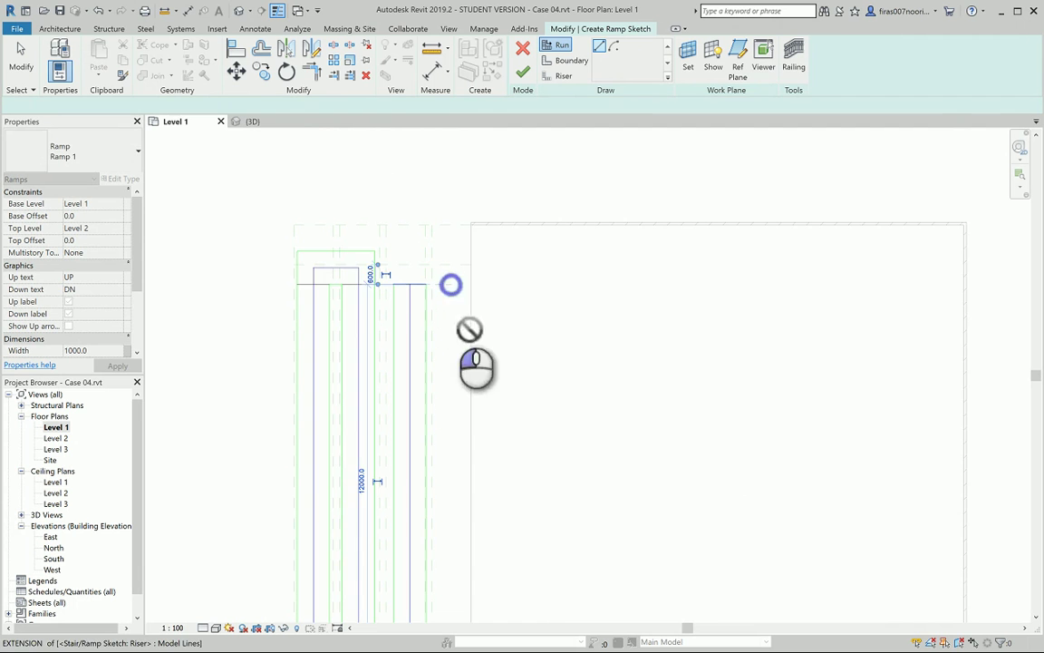
# Step: Sketch a short fourth run downward beside the building, using up the remaining inclined ramp length
pyautogui.click(450, 285)
pyautogui.click(451, 492)
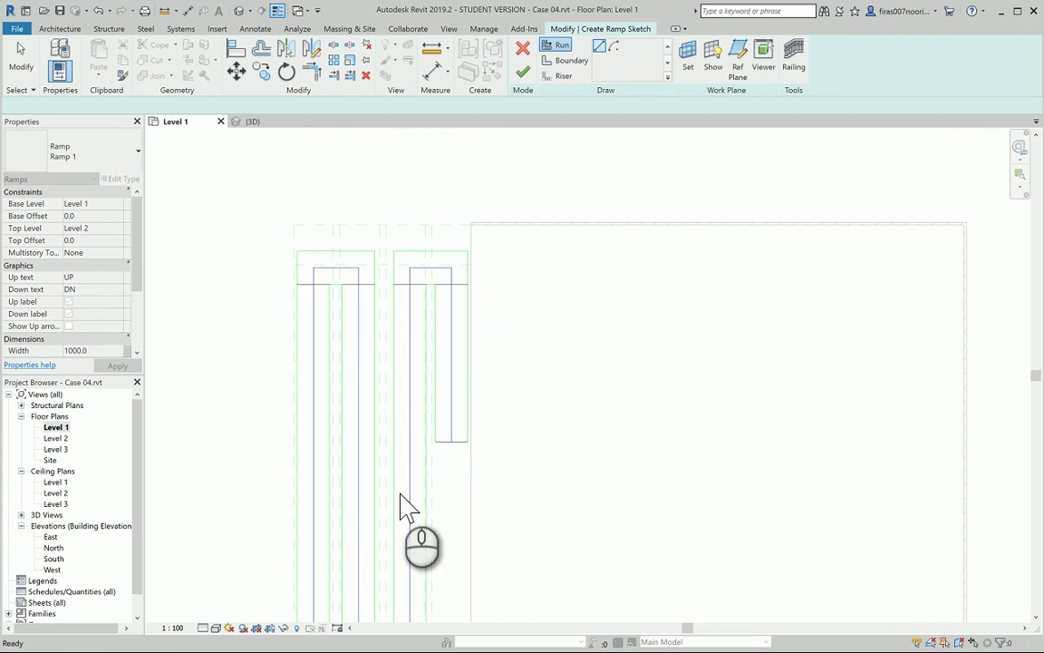
pyautogui.click(395, 423)
pyautogui.scroll(1, 330, 264)
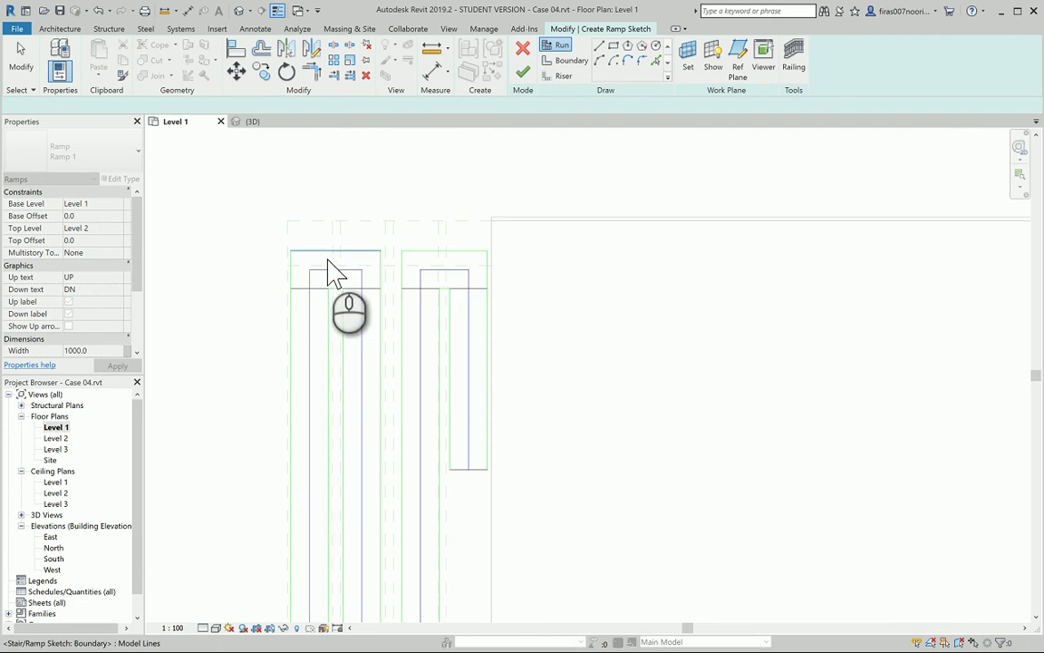
pyautogui.moveTo(328, 442); pyautogui.dragTo(329, 219, button='middle')
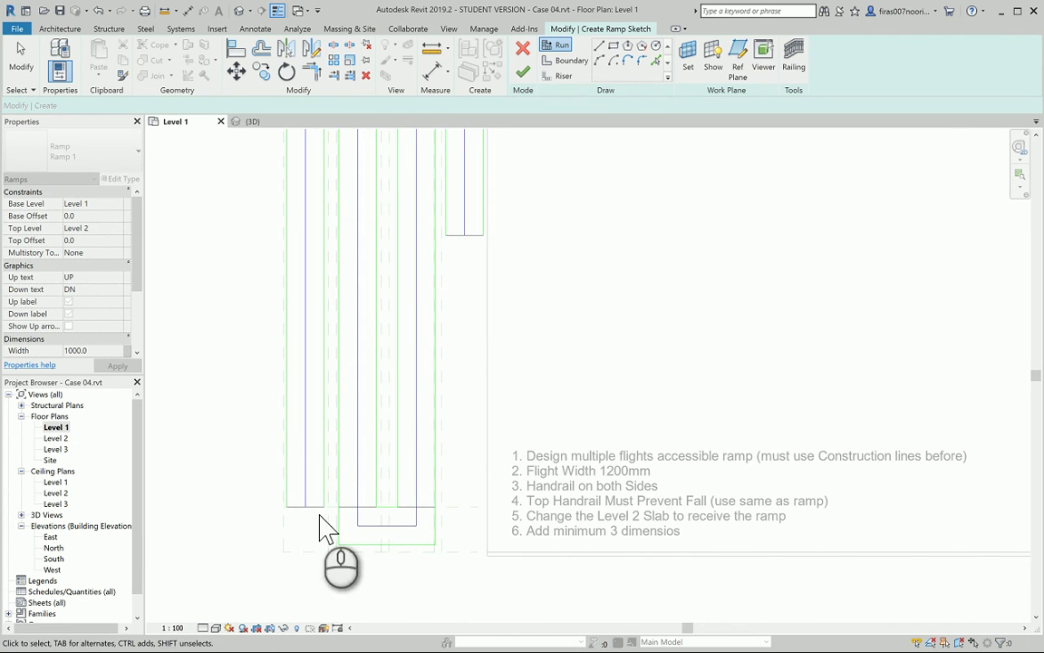
pyautogui.moveTo(404, 360); pyautogui.dragTo(396, 485, button='middle')
pyautogui.press('Escape')
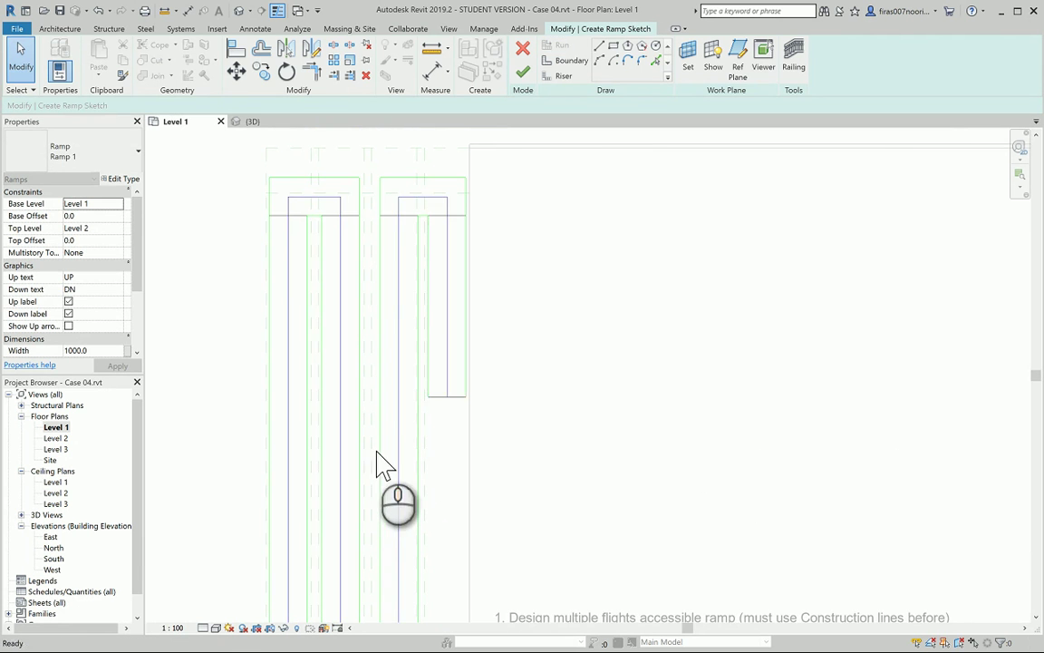
# Step: Align the first flight's outer boundary with the outermost vertical dashed line, with Multiple Alignment enabled
pyautogui.scroll(3, 280, 233)
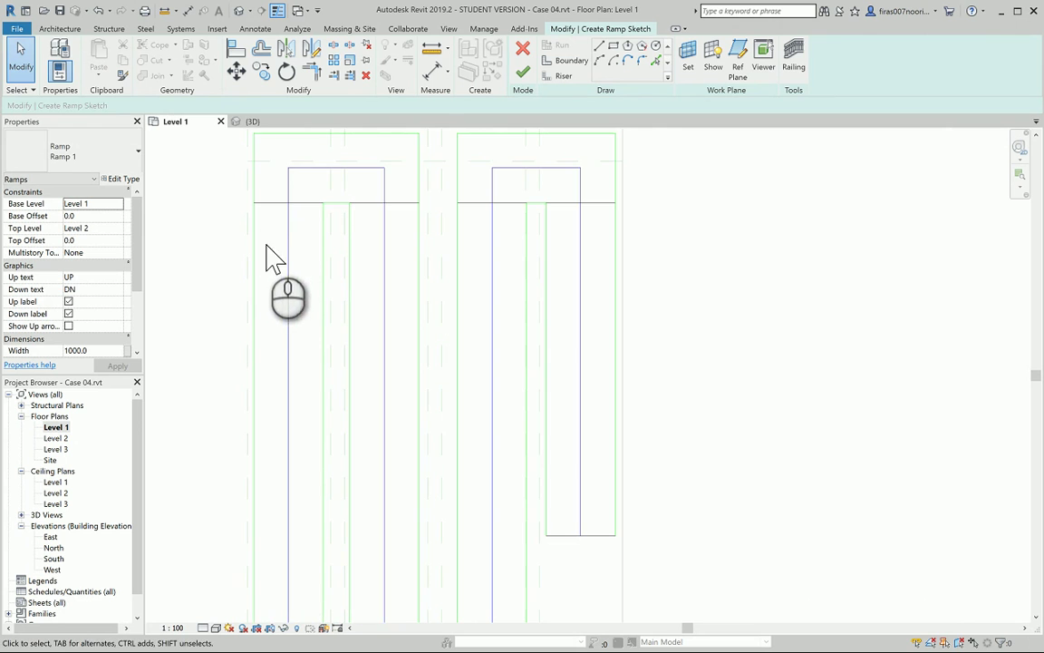
pyautogui.click(258, 248)
pyautogui.moveTo(263, 335); pyautogui.dragTo(292, 148, button='middle')
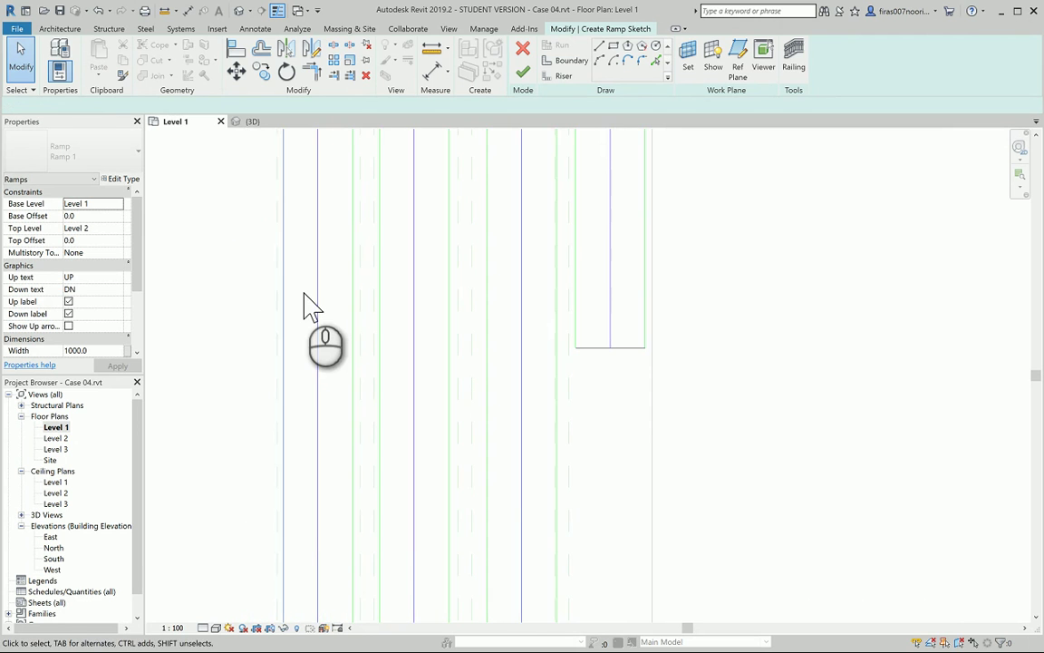
pyautogui.scroll(-3, 304, 293)
pyautogui.click(236, 50)
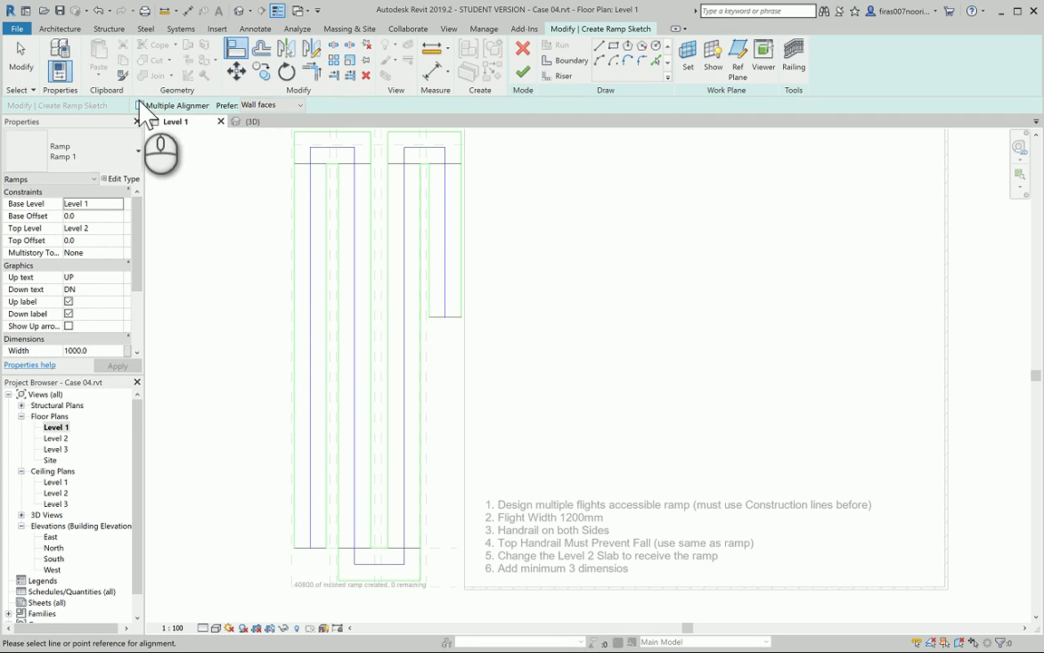
pyautogui.click(140, 105)
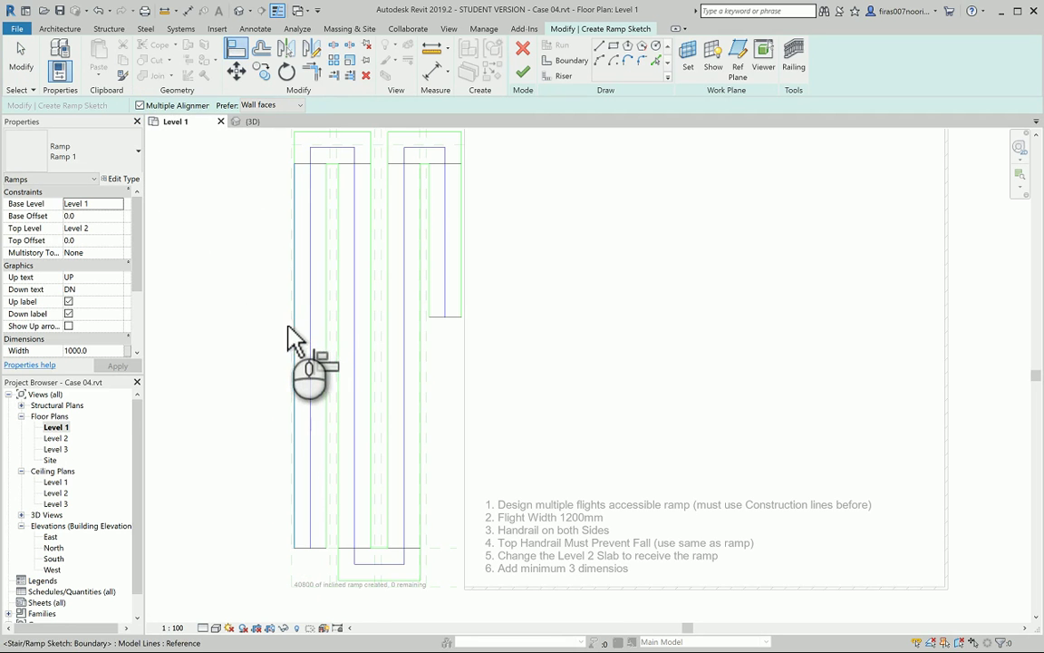
pyautogui.scroll(5, 286, 467)
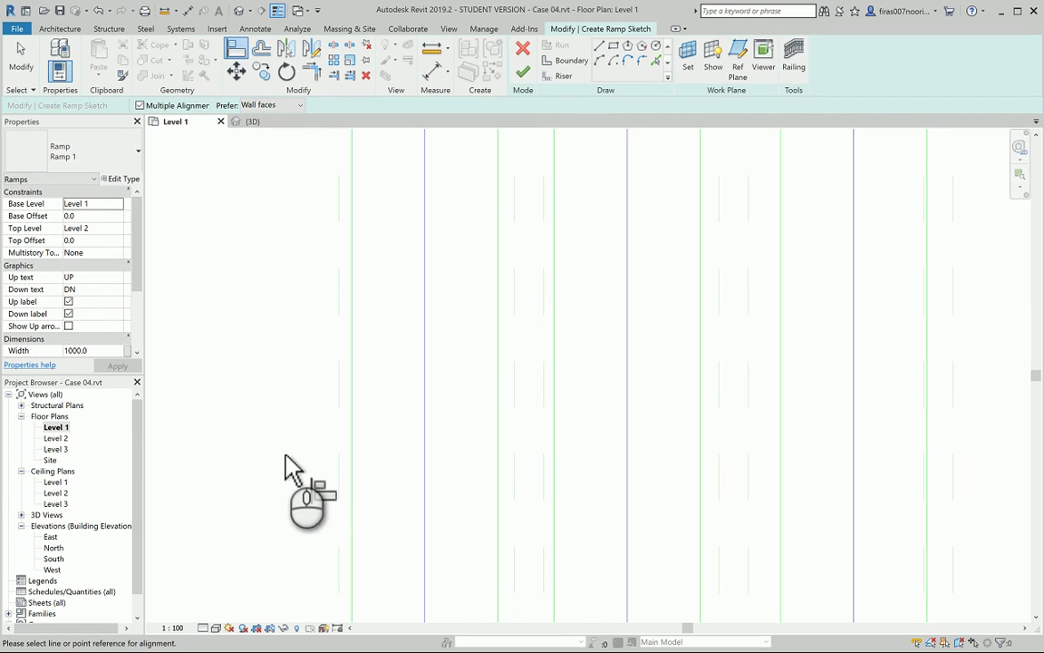
pyautogui.click(339, 458)
pyautogui.click(352, 446)
pyautogui.scroll(-2, 352, 454)
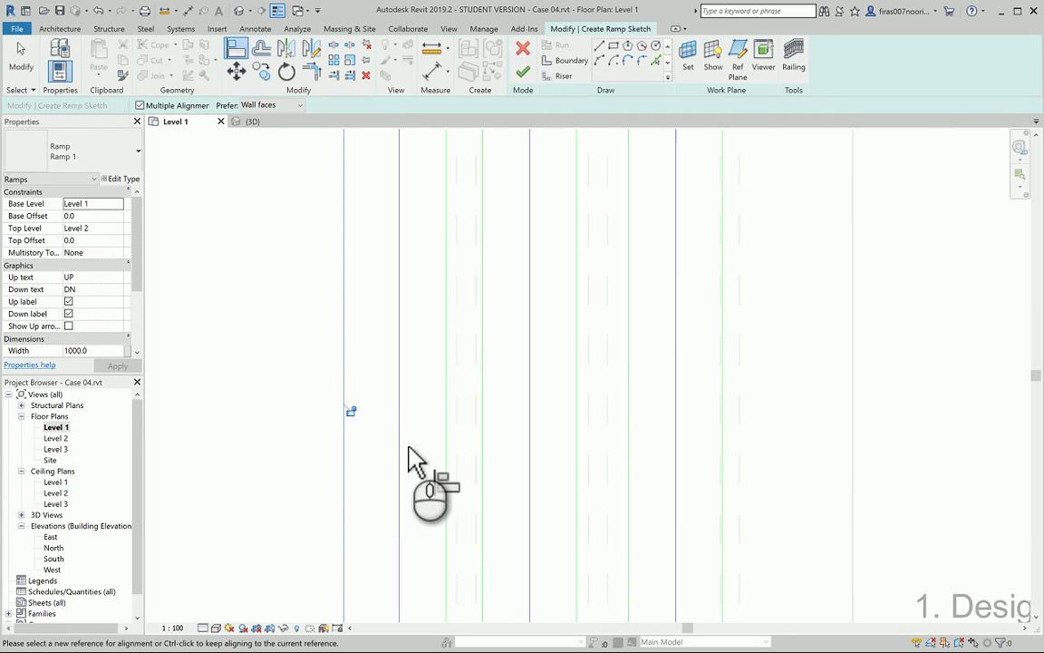
# Step: Turn off Multiple Alignment and align the first flight's inner boundary with its vertical dashed line
pyautogui.scroll(-3, 422, 345)
pyautogui.scroll(-1, 413, 443)
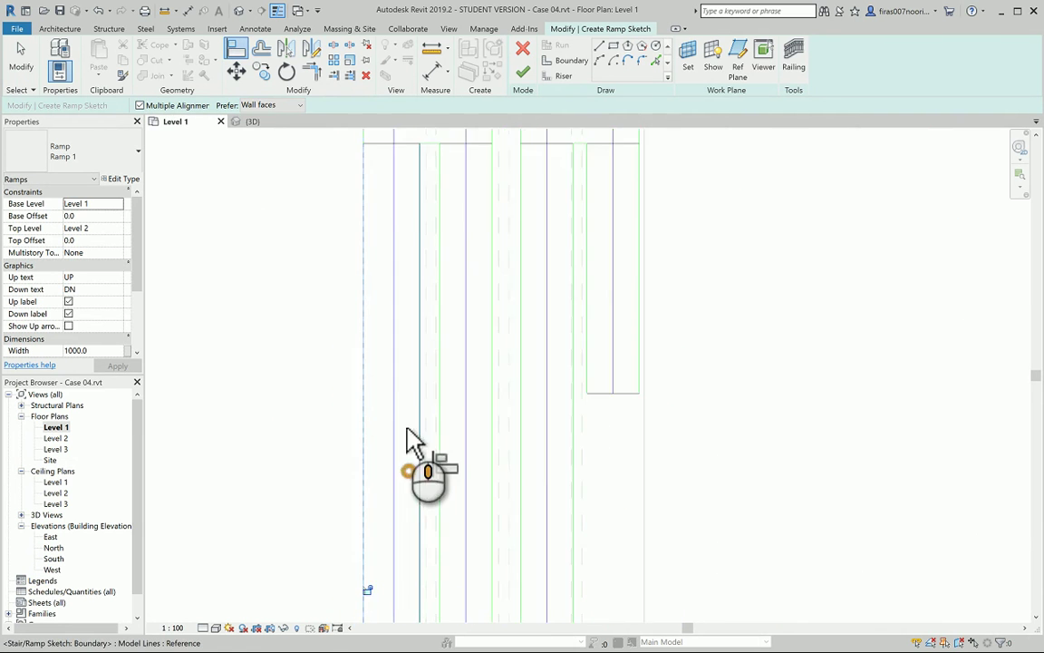
pyautogui.scroll(-2, 408, 453)
pyautogui.moveTo(408, 470); pyautogui.dragTo(415, 269, button='middle')
pyautogui.scroll(5, 389, 346)
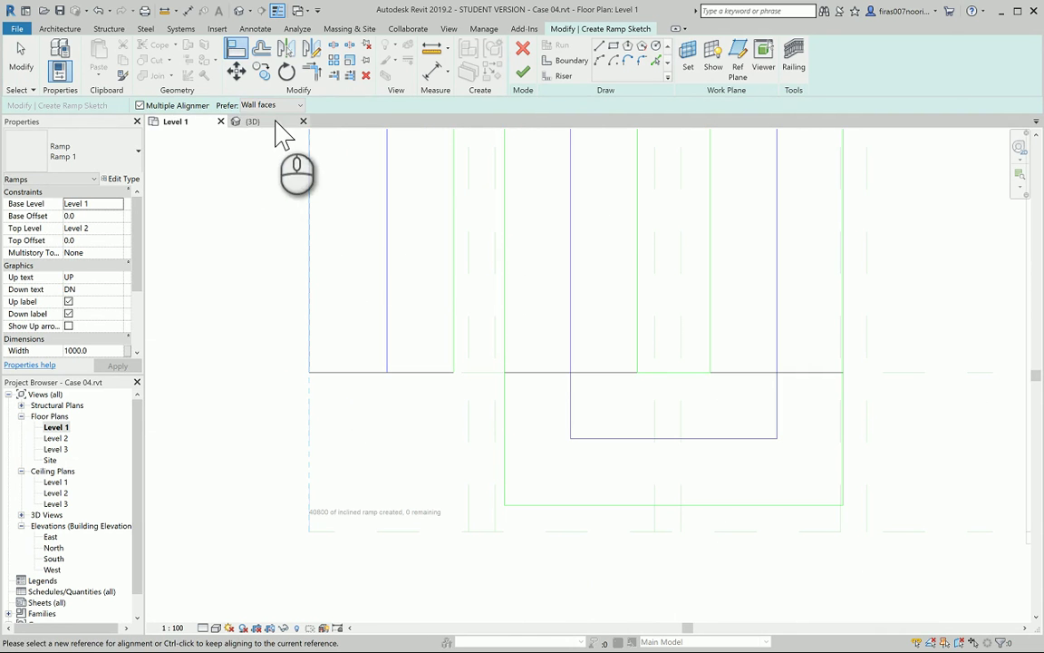
pyautogui.click(141, 106)
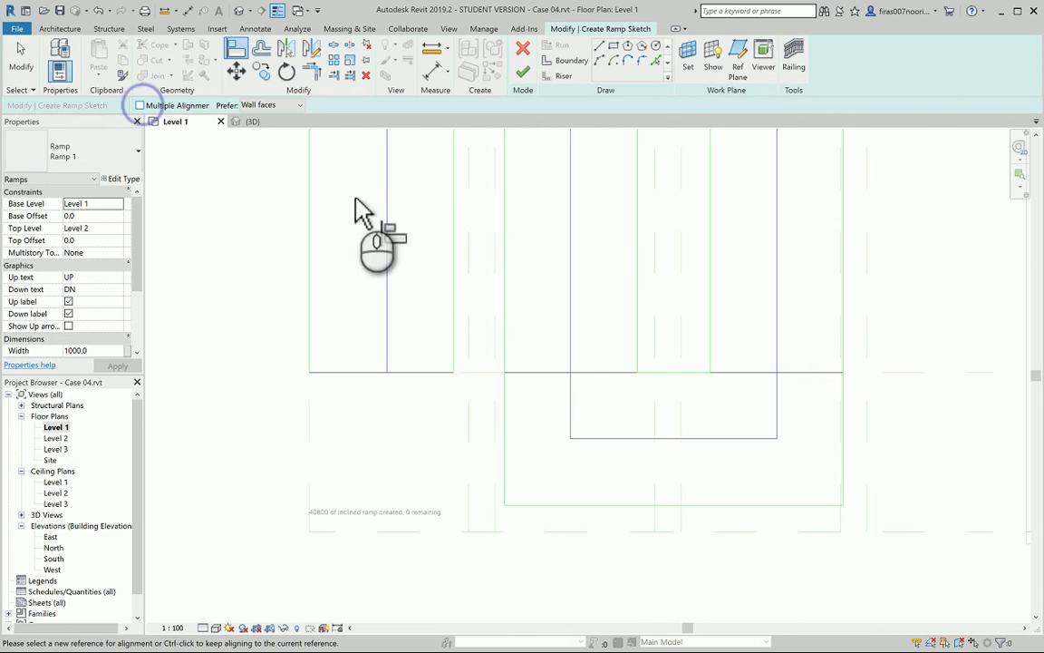
pyautogui.click(468, 247)
pyautogui.click(455, 249)
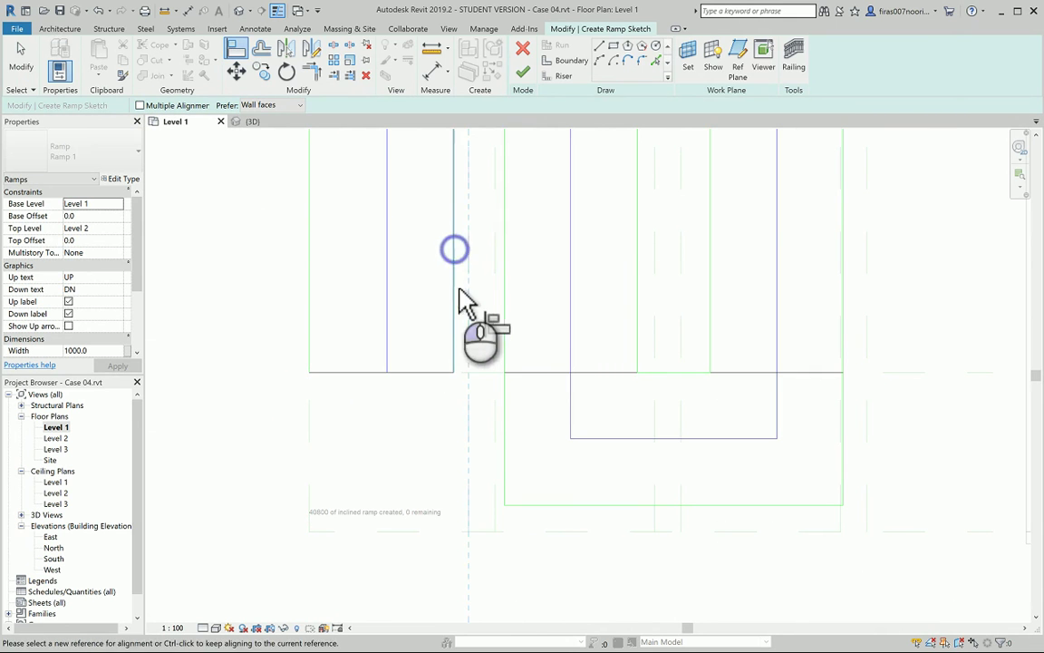
# Step: Align both boundaries of the second flight and the facing boundary of the third flight with their vertical dashed lines
pyautogui.click(495, 321)
pyautogui.click(504, 312)
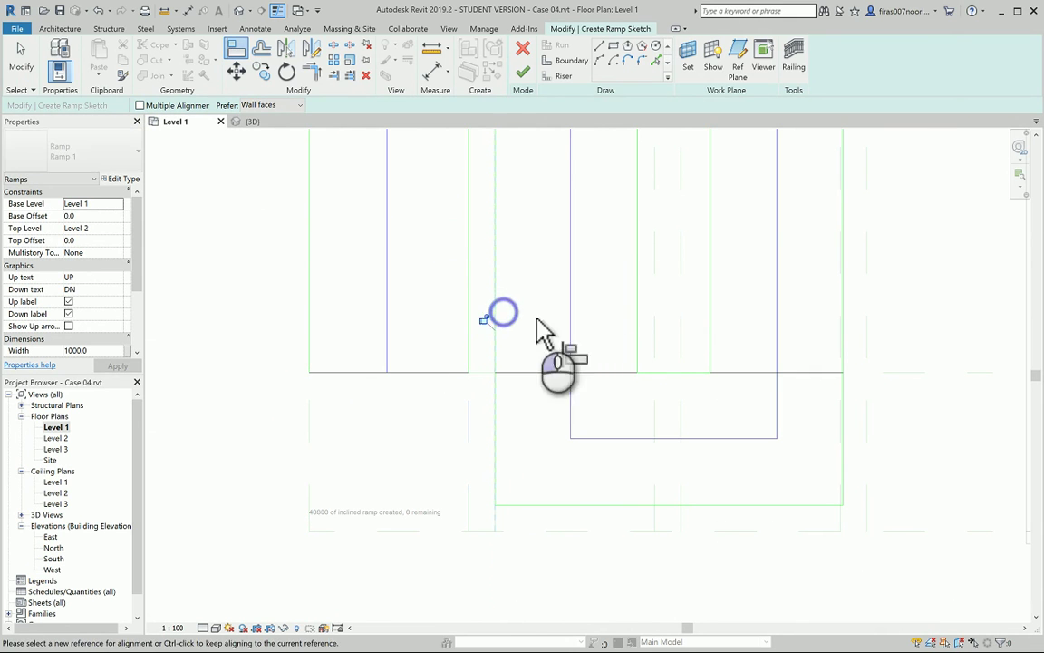
pyautogui.click(655, 286)
pyautogui.click(641, 300)
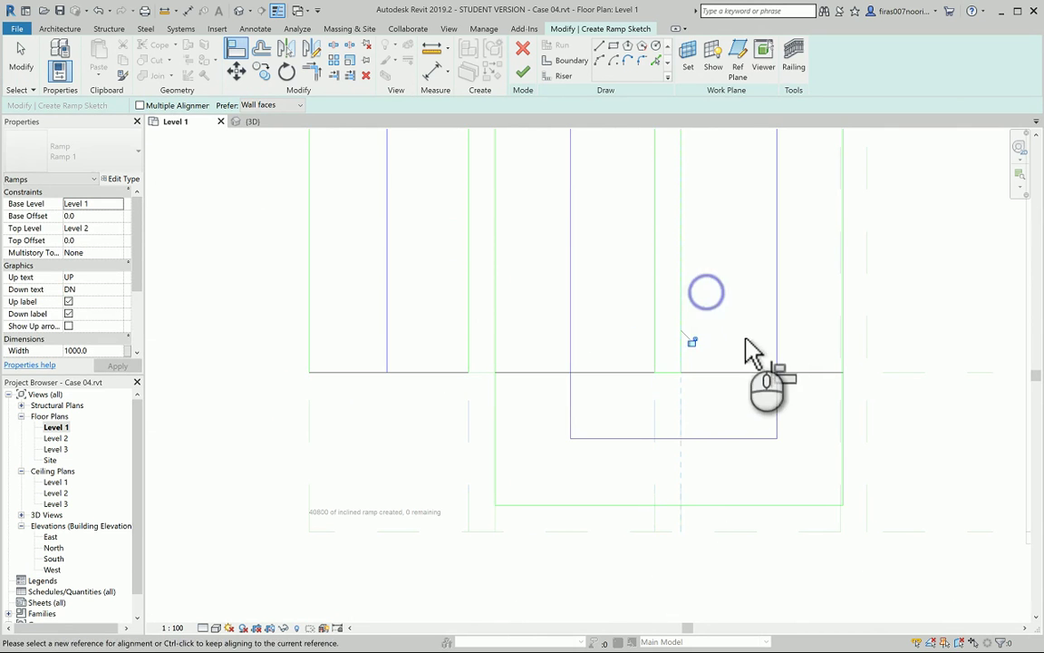
# Step: Align the facing boundaries of the third and fourth flights with the two vertical dashed lines between them
pyautogui.moveTo(746, 350); pyautogui.dragTo(634, 436, button='middle')
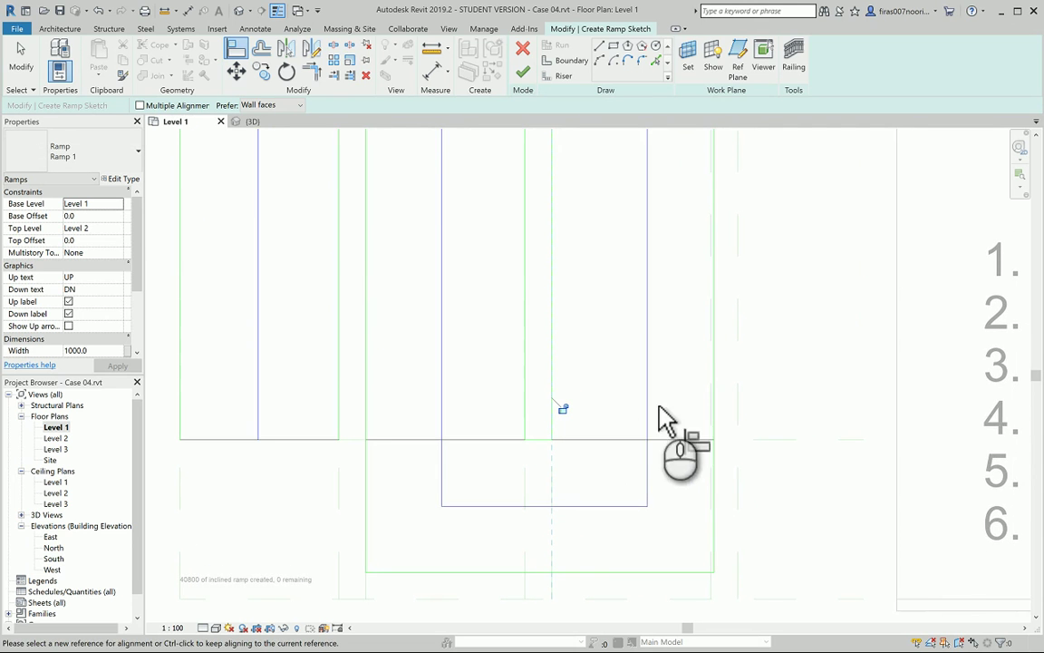
pyautogui.scroll(-6, 602, 279)
pyautogui.moveTo(602, 290); pyautogui.dragTo(569, 352, button='middle')
pyautogui.scroll(3, 598, 430)
pyautogui.scroll(2, 599, 419)
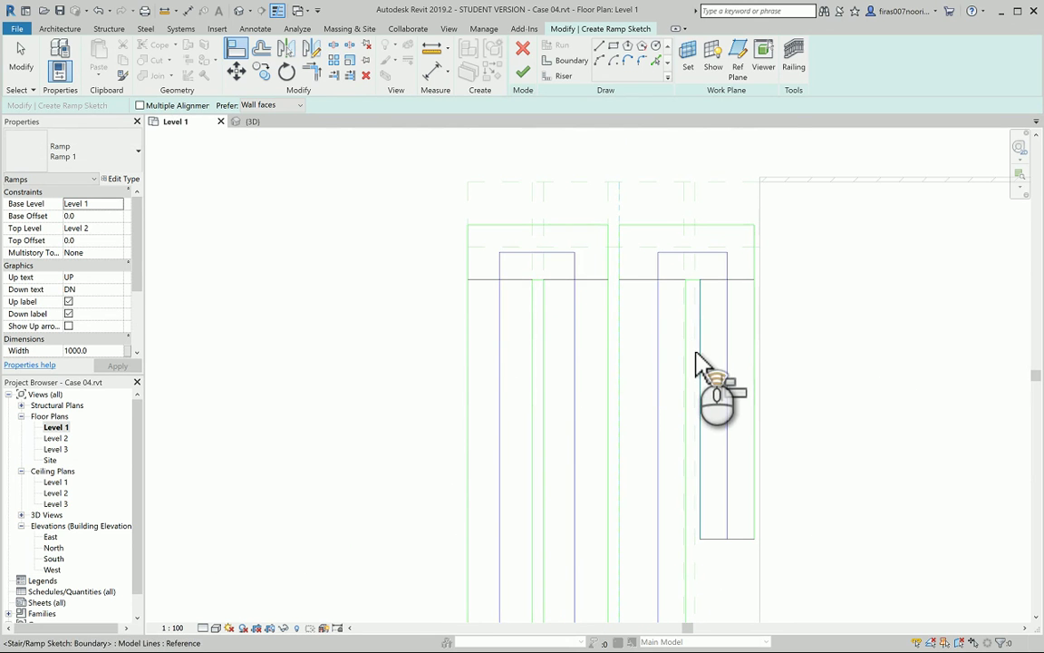
pyautogui.scroll(3, 697, 361)
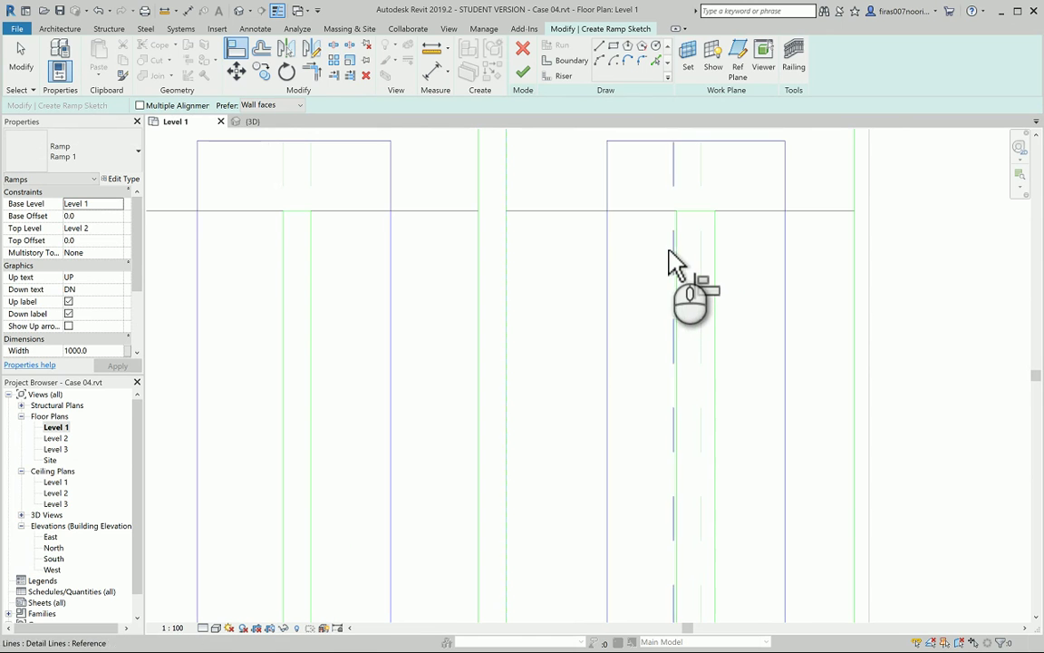
pyautogui.click(676, 250)
pyautogui.click(709, 250)
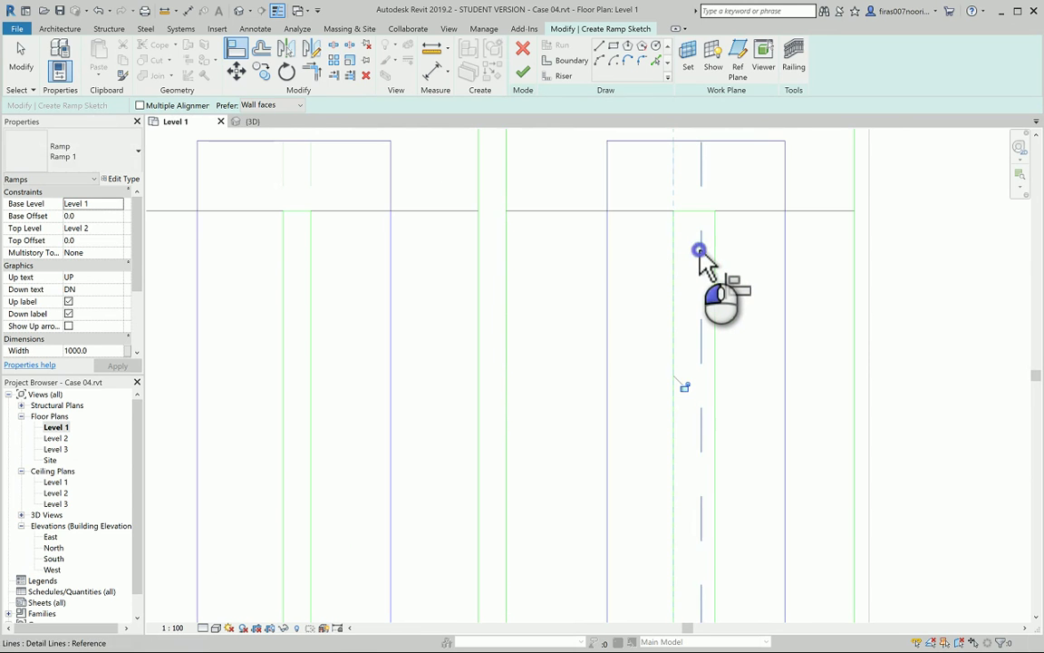
# Step: Align the fourth flight's outer boundary with the building's open edge
pyautogui.moveTo(767, 308); pyautogui.dragTo(676, 380, button='middle')
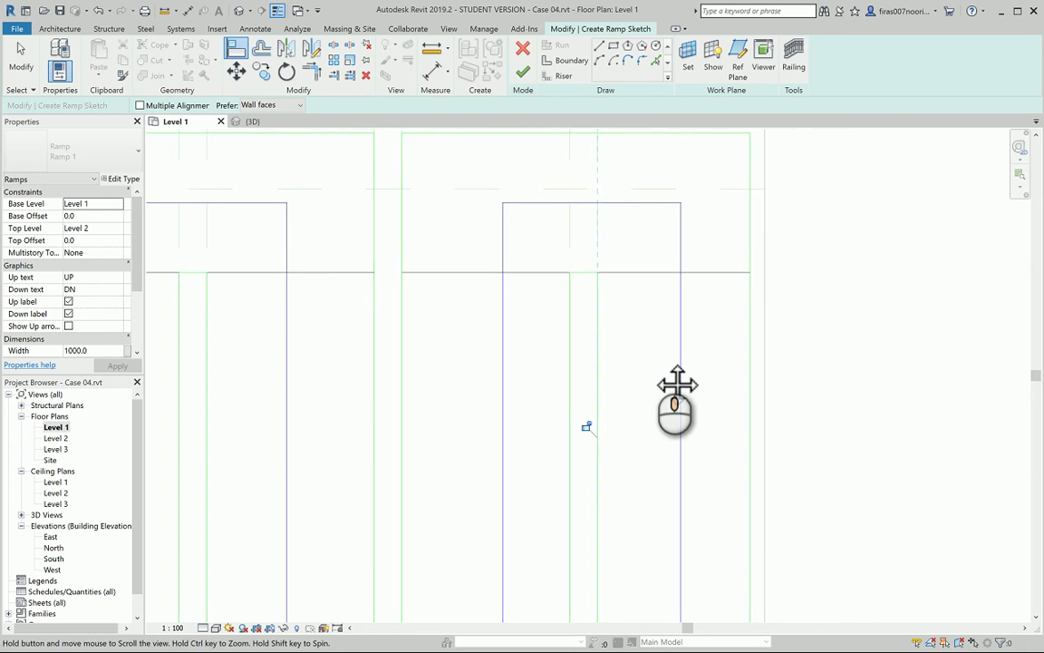
pyautogui.scroll(-1, 659, 372)
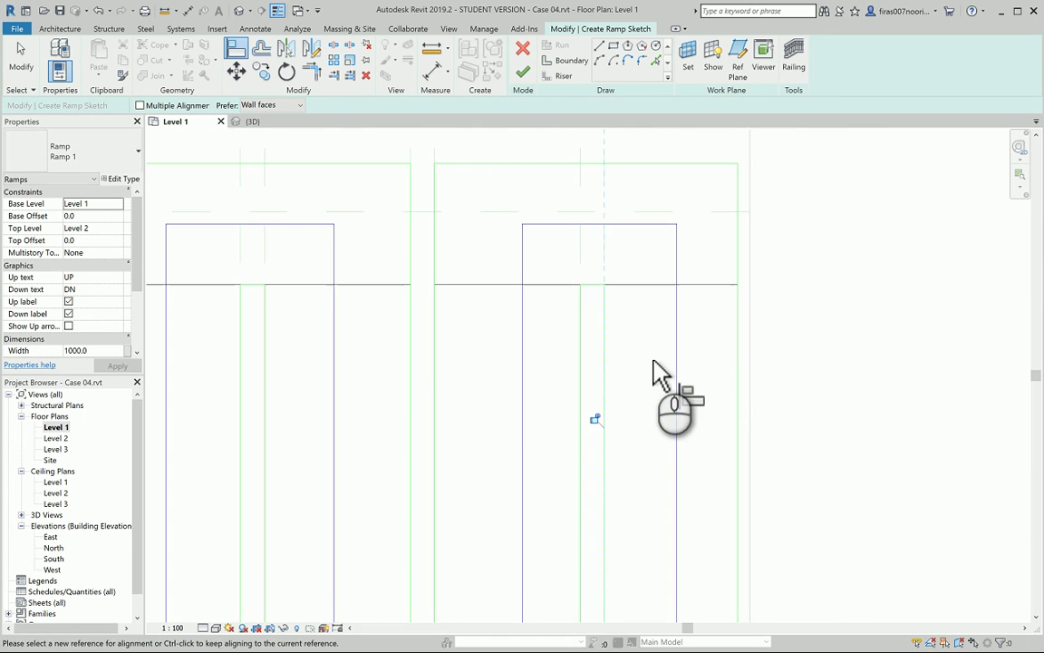
pyautogui.click(739, 344)
pyautogui.click(736, 335)
# Step: Align the upper edge of the landing joining the first and second flights with the topmost horizontal dashed line
pyautogui.scroll(-6, 694, 336)
pyautogui.moveTo(666, 437)
pyautogui.mouseDown(button='middle')
pyautogui.moveTo(681, 379)
pyautogui.moveTo(669, 282)
pyautogui.moveTo(615, 388)
pyautogui.moveTo(606, 442)
pyautogui.mouseUp(button='middle')
pyautogui.scroll(2, 648, 291)
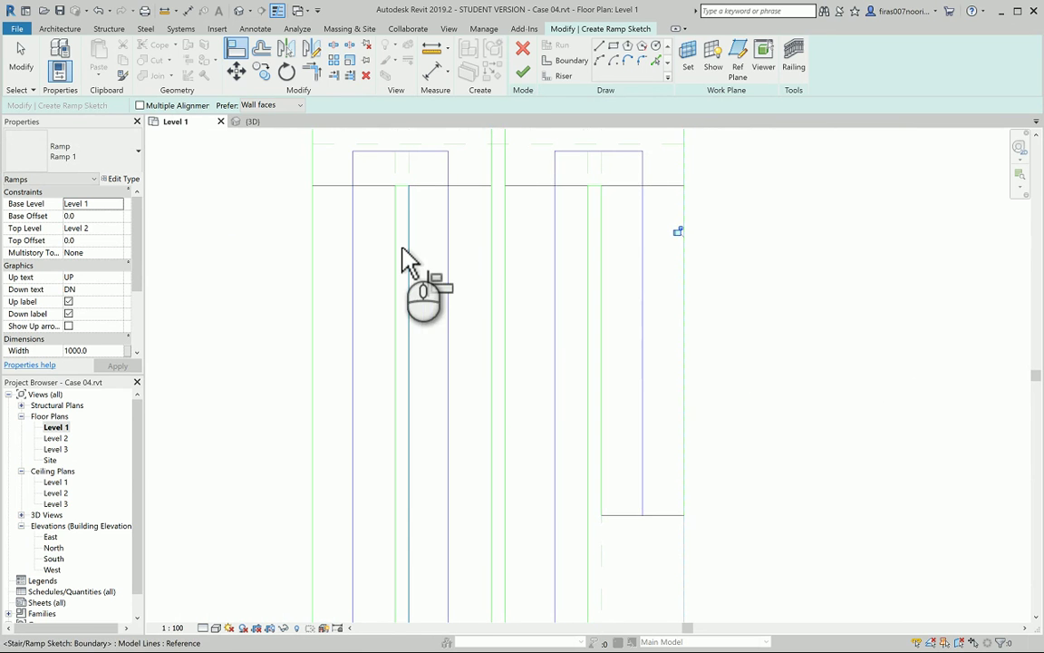
pyautogui.scroll(-2, 406, 258)
pyautogui.moveTo(430, 305); pyautogui.dragTo(433, 399, button='middle')
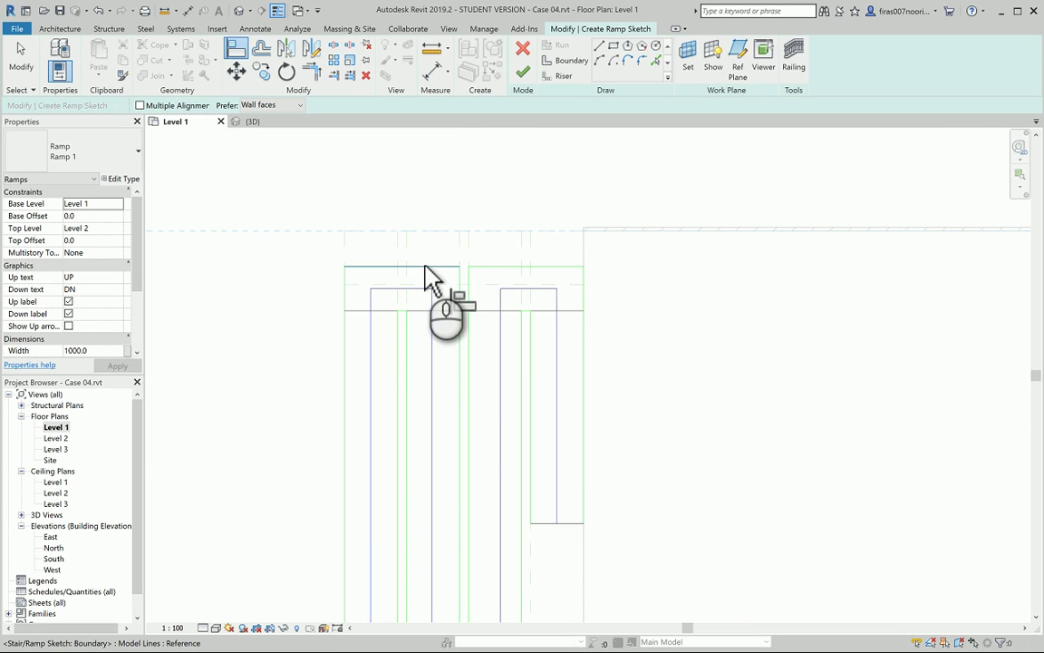
pyautogui.click(425, 266)
pyautogui.moveTo(292, 356); pyautogui.dragTo(295, 340, button='middle')
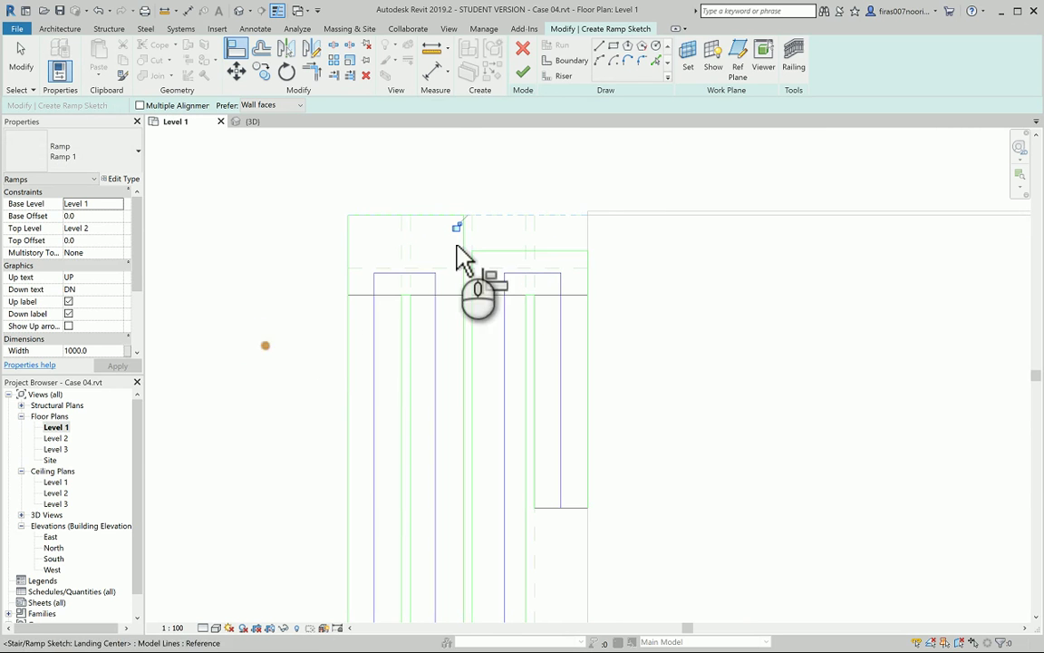
# Step: Align the upper edge of the landing joining the third and fourth flights with the topmost horizontal dashed line
pyautogui.click(505, 216)
pyautogui.click(505, 247)
pyautogui.scroll(-2, 406, 277)
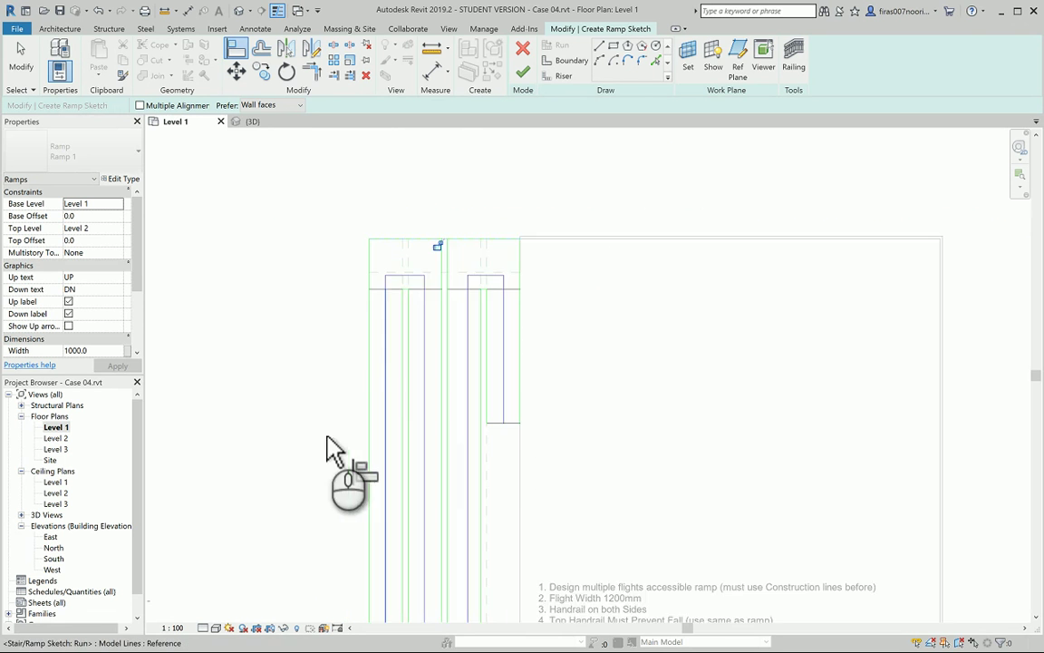
# Step: Align the outer edge of the landing joining the second and third flights with the lowest horizontal dashed line
pyautogui.moveTo(326, 437); pyautogui.dragTo(371, 205, button='middle')
pyautogui.scroll(2, 457, 432)
pyautogui.press('Escape')
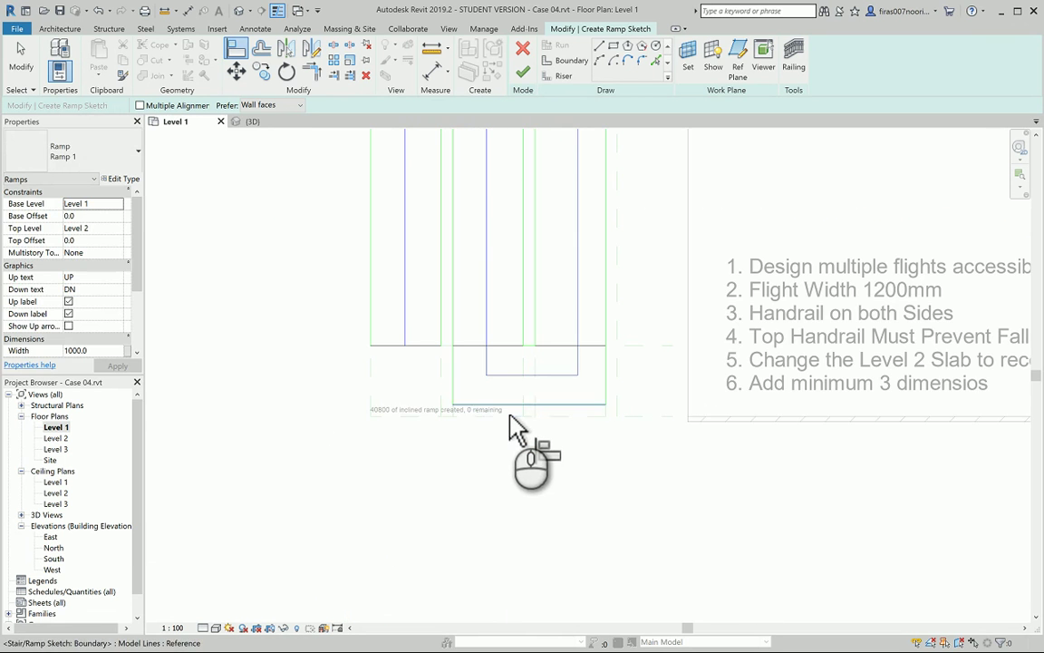
pyautogui.click(515, 409)
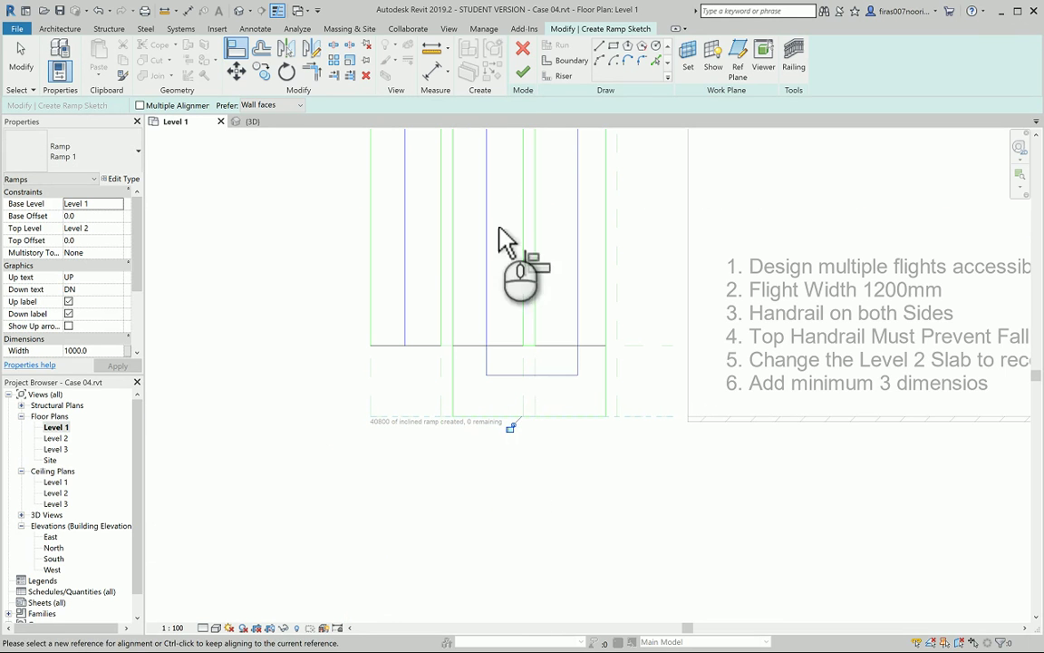
# Step: Finish the ramp sketch and view the completed ramp from its open side in the default 3D view
pyautogui.click(524, 73)
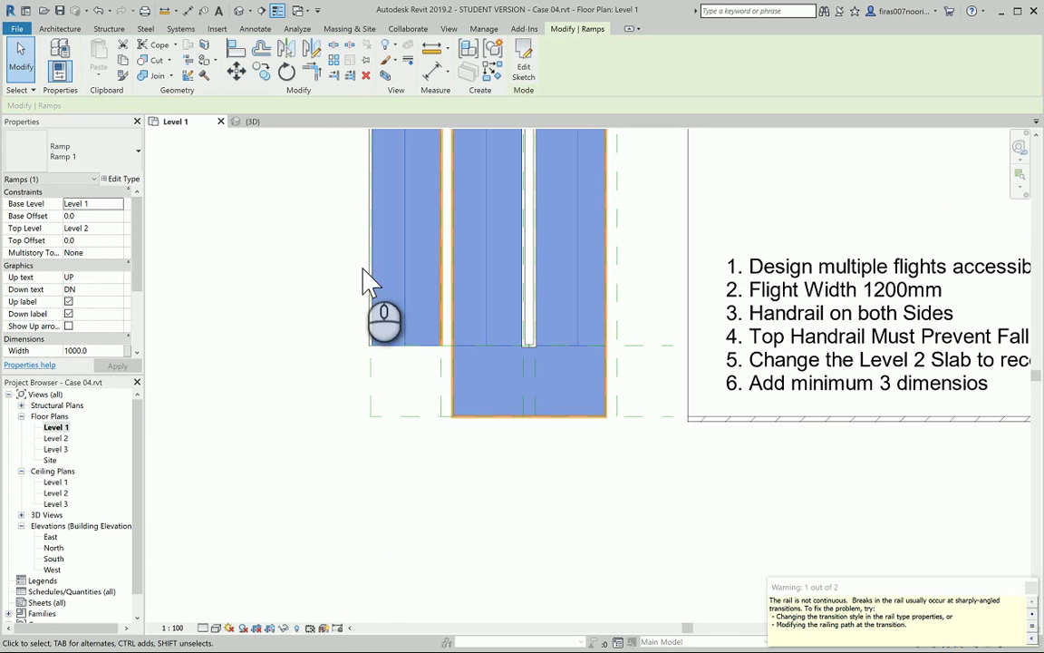
pyautogui.click(692, 562)
pyautogui.scroll(-2, 350, 315)
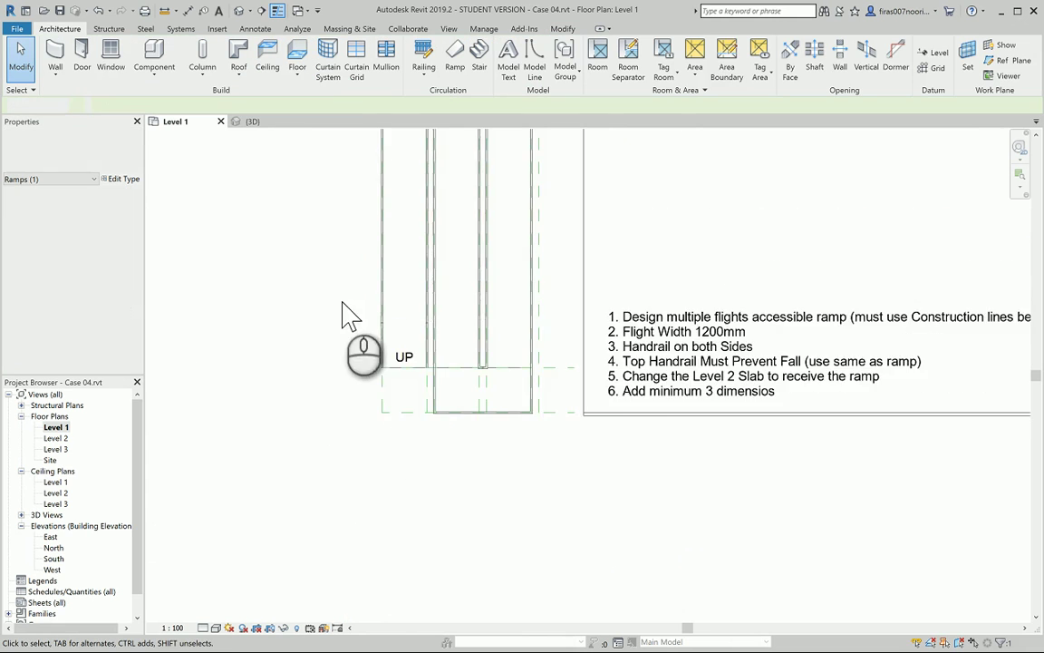
pyautogui.moveTo(340, 298)
pyautogui.mouseDown(button='middle')
pyautogui.moveTo(350, 459)
pyautogui.moveTo(342, 607)
pyautogui.mouseUp(button='middle')
pyautogui.moveTo(327, 271); pyautogui.dragTo(328, 333, button='middle')
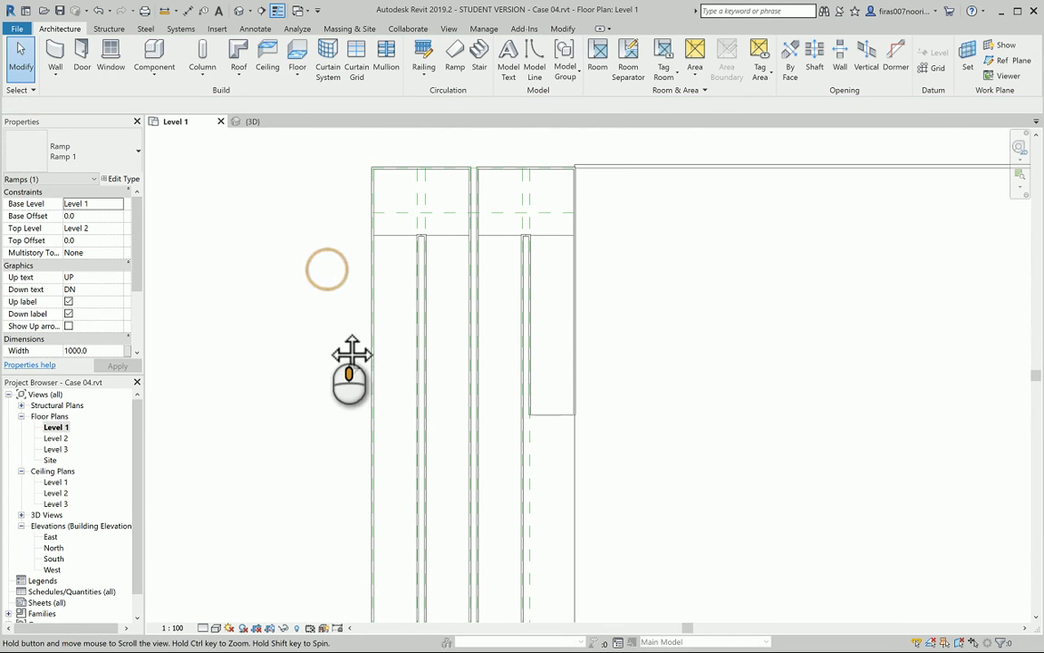
pyautogui.click(250, 13)
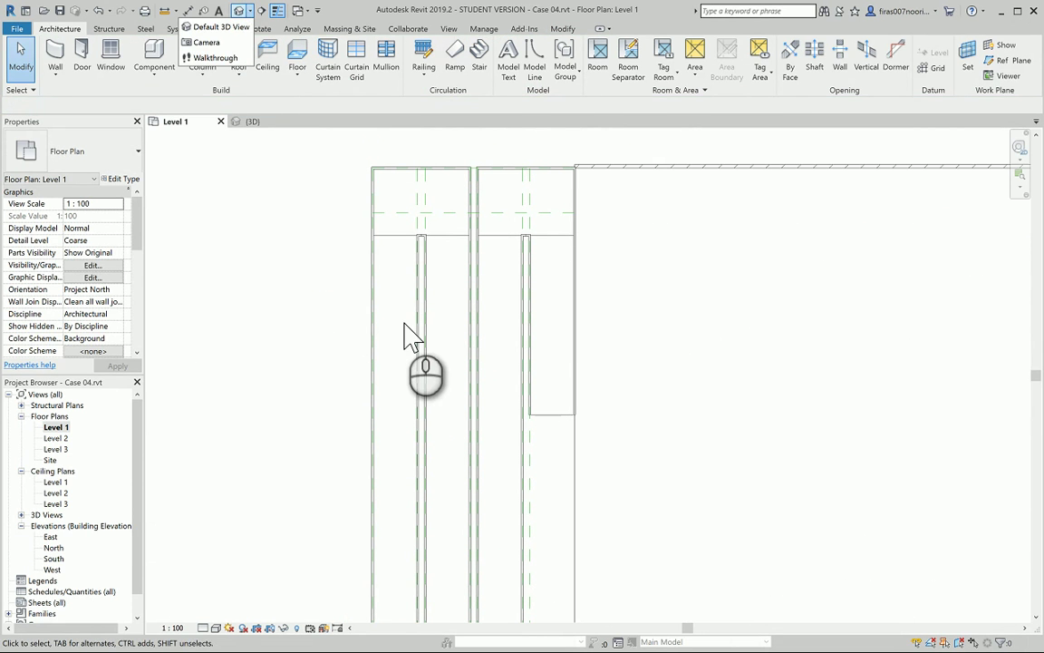
pyautogui.click(208, 27)
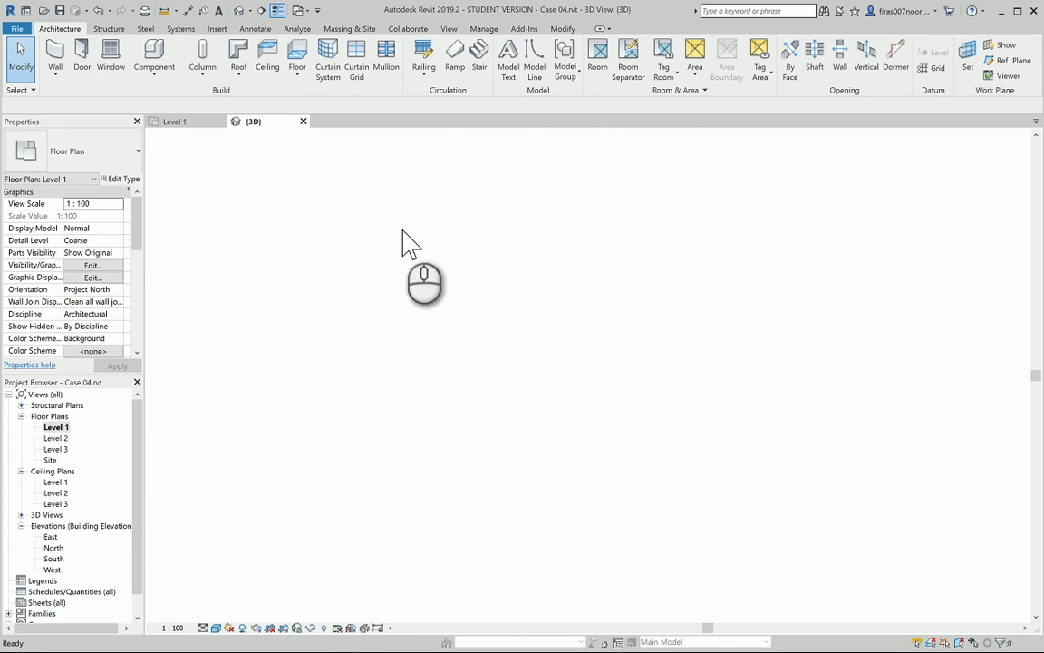
pyautogui.keyDown('shift'); pyautogui.moveTo(492, 487); pyautogui.dragTo(730, 519, button='middle'); pyautogui.keyUp('shift')
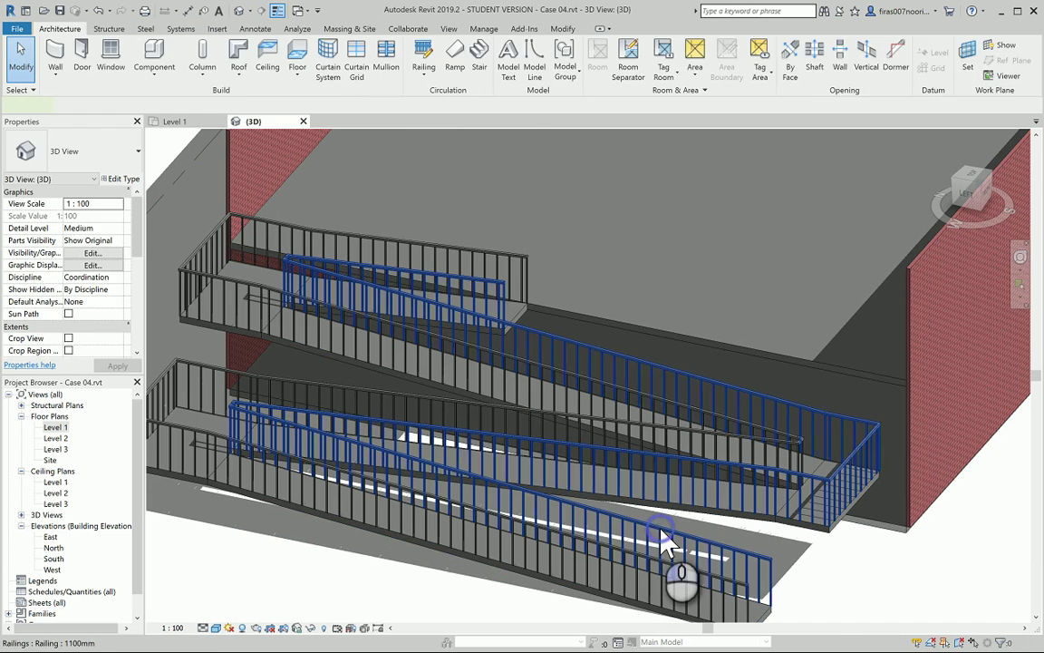
# Step: Change the railing wrapping the landing between the second and third flights to the Glass Panel - Bottom Fill type
pyautogui.click(670, 544)
pyautogui.click(79, 142)
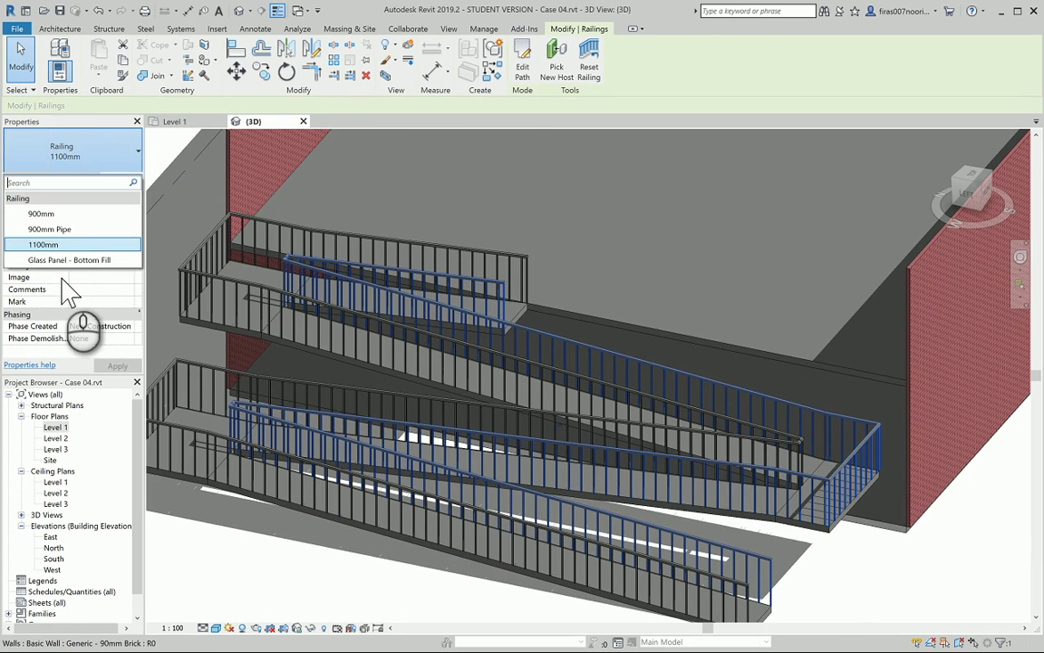
pyautogui.click(59, 260)
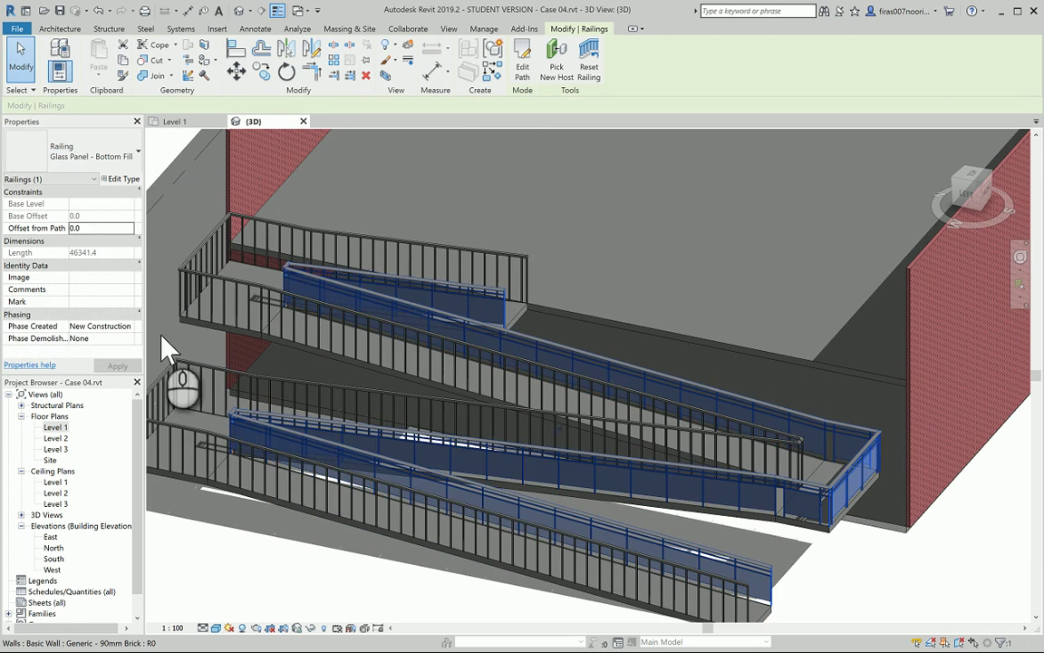
pyautogui.click(257, 558)
# Step: Change the other ramp railing, which wraps the two landings at the opposite end, to Glass Panel - Bottom Fill
pyautogui.click(209, 436)
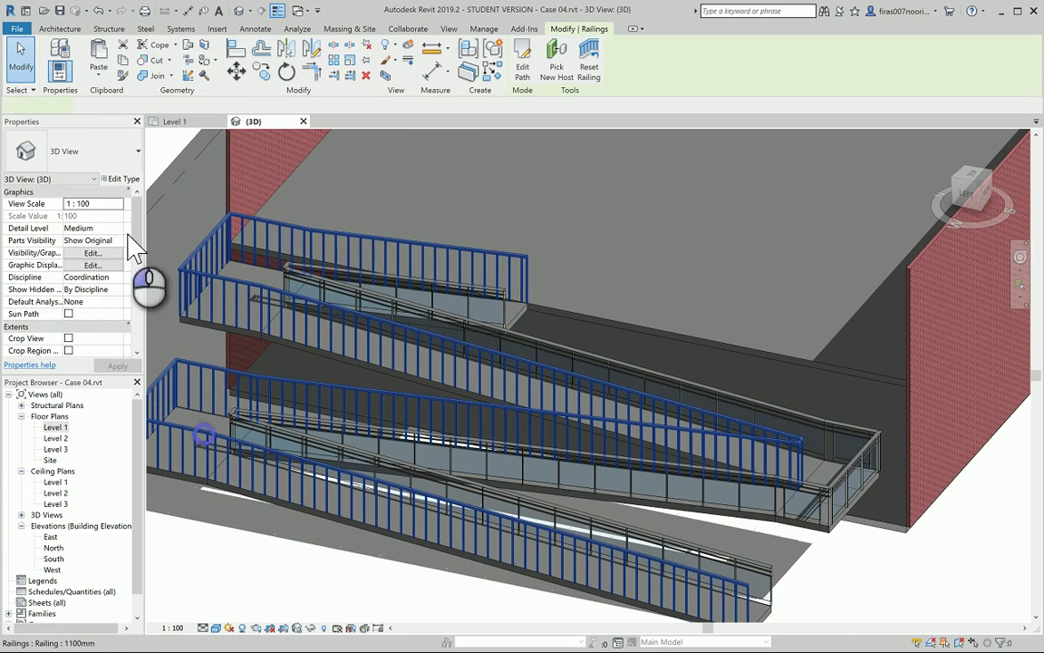
pyautogui.click(104, 156)
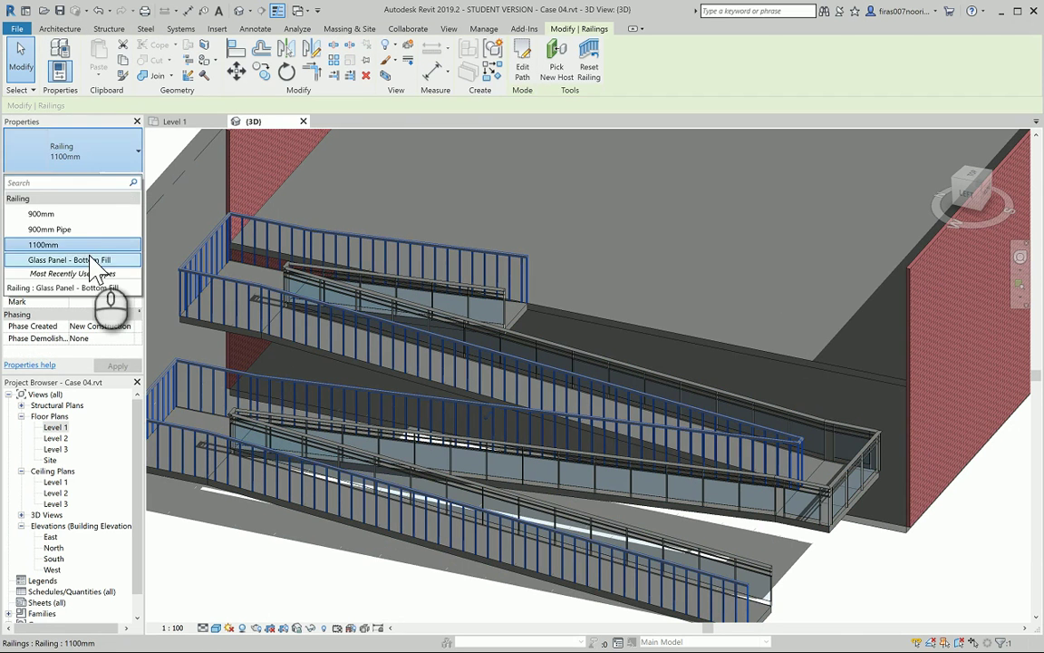
pyautogui.click(85, 258)
pyautogui.click(250, 525)
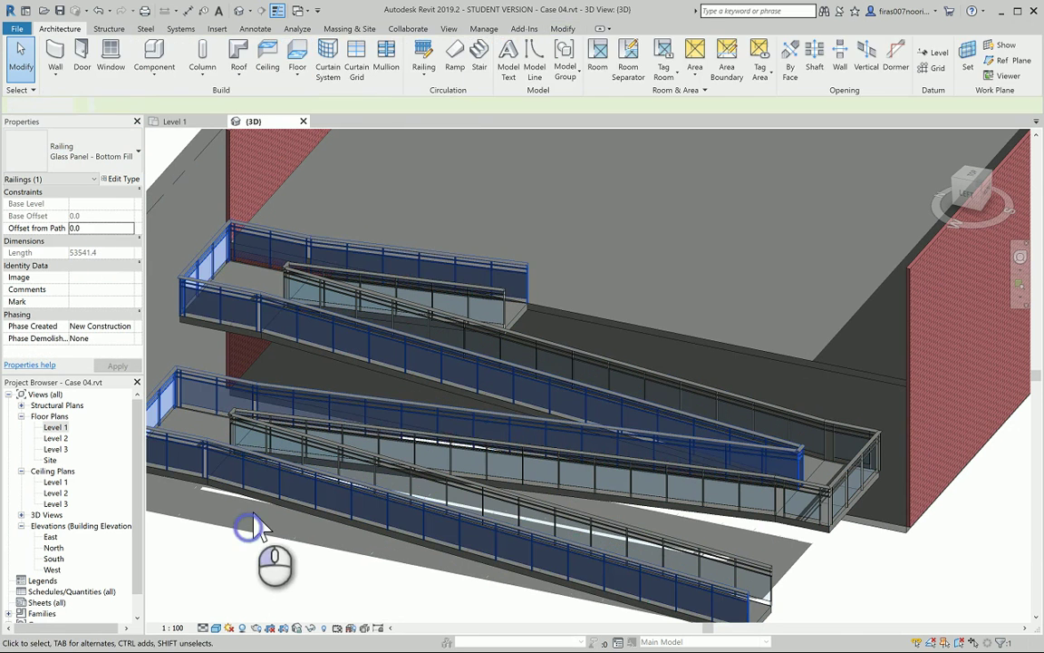
# Step: Open the Level 2 slab's boundary for editing and switch to the Level 2 floor plan
pyautogui.scroll(1, 548, 230)
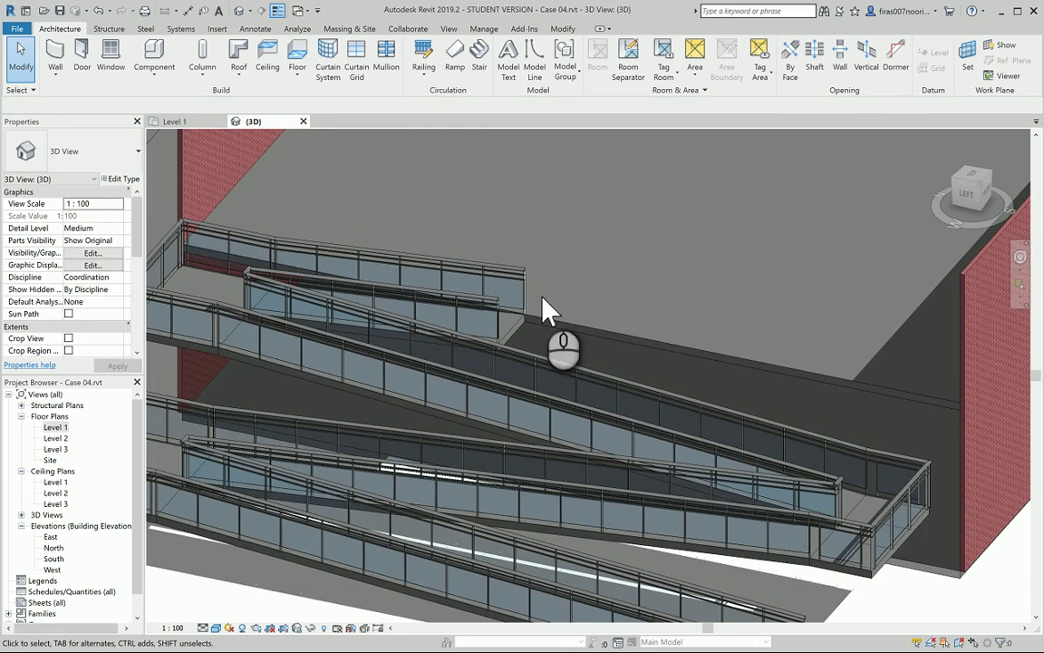
pyautogui.click(562, 331)
pyautogui.keyDown('shift'); pyautogui.moveTo(567, 335); pyautogui.dragTo(573, 349, button='middle'); pyautogui.keyUp('shift')
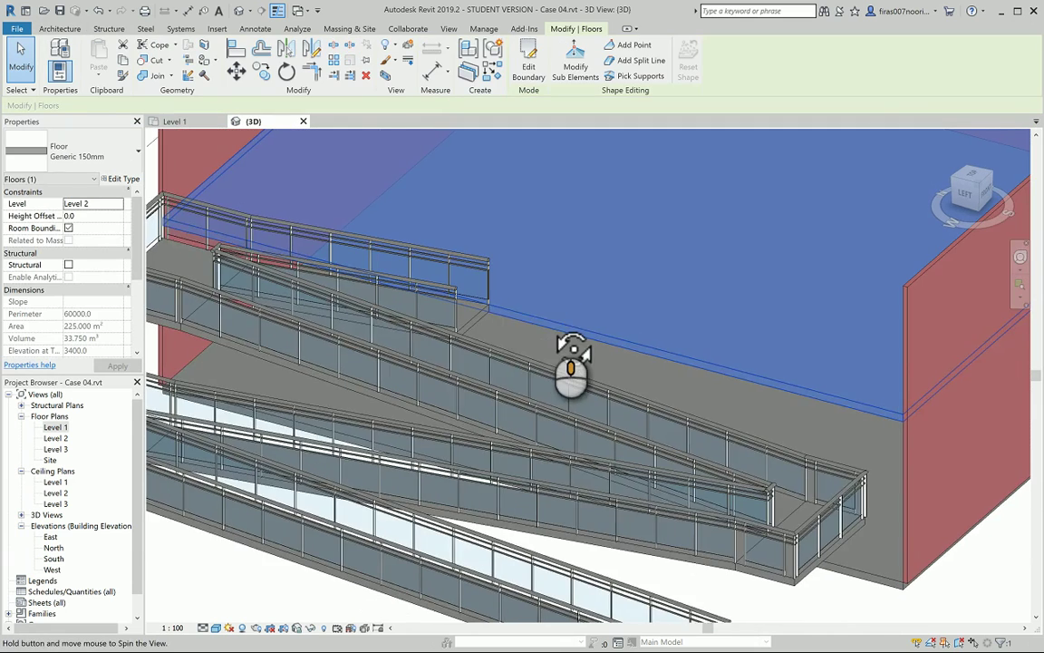
pyautogui.keyDown('shift'); pyautogui.moveTo(492, 318); pyautogui.dragTo(530, 321, button='middle'); pyautogui.keyUp('shift')
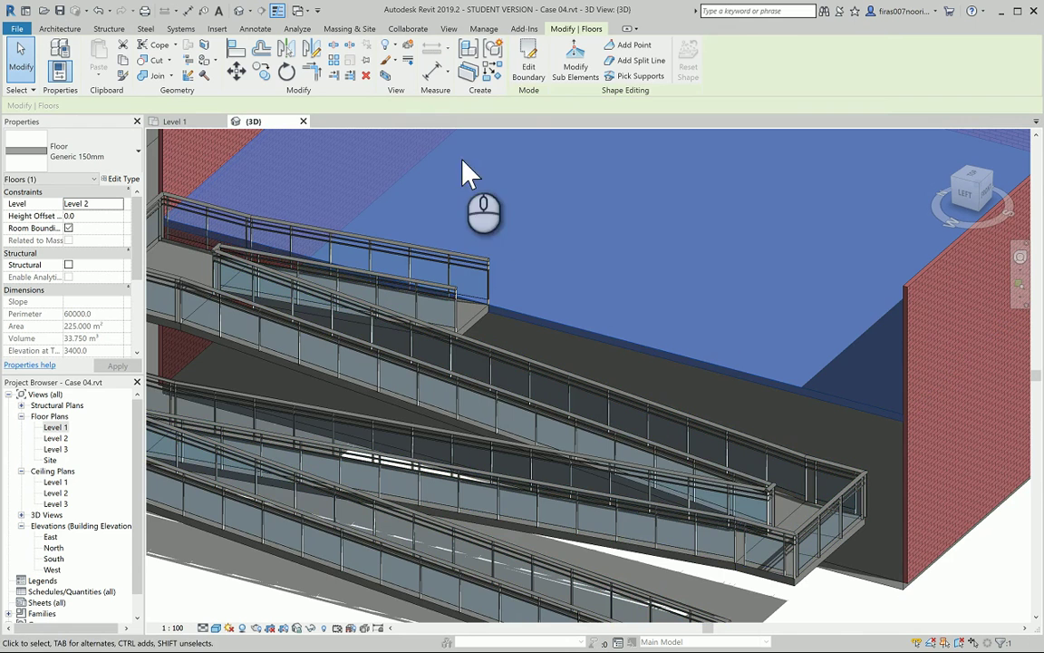
pyautogui.click(528, 68)
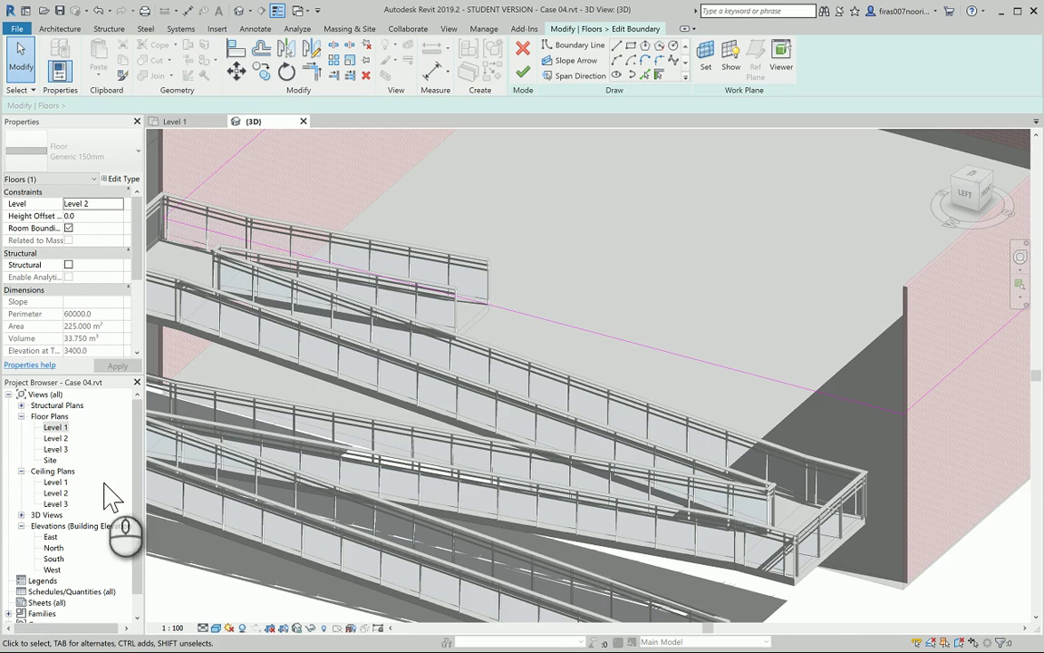
pyautogui.doubleClick(55, 439)
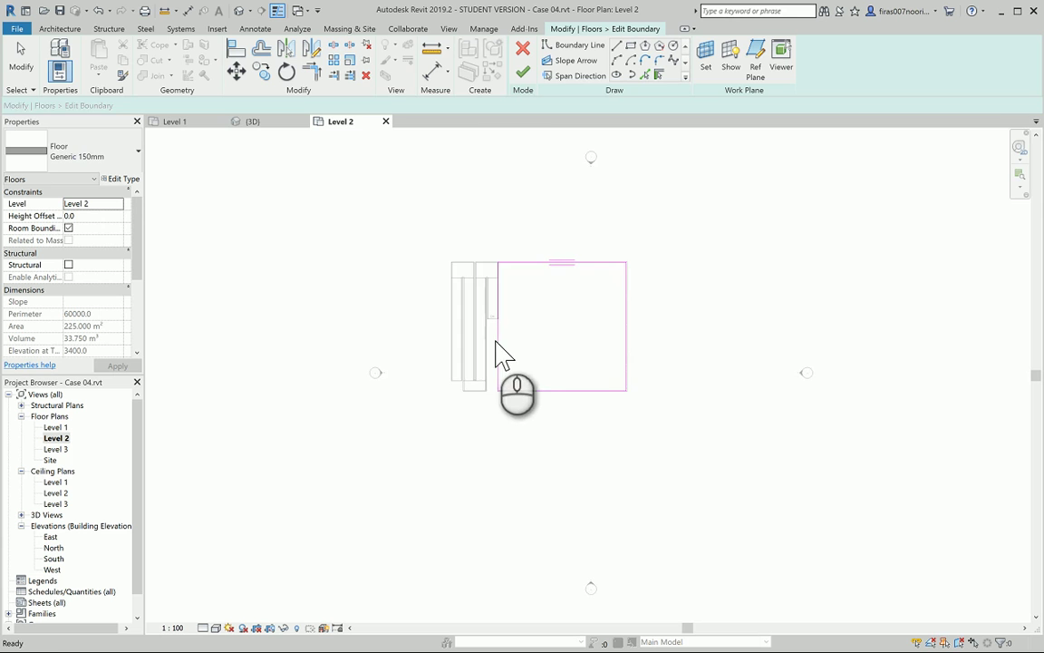
# Step: Add a slab boundary line by picking the end edge of the ramp's last flight
pyautogui.scroll(3, 535, 272)
pyautogui.click(645, 74)
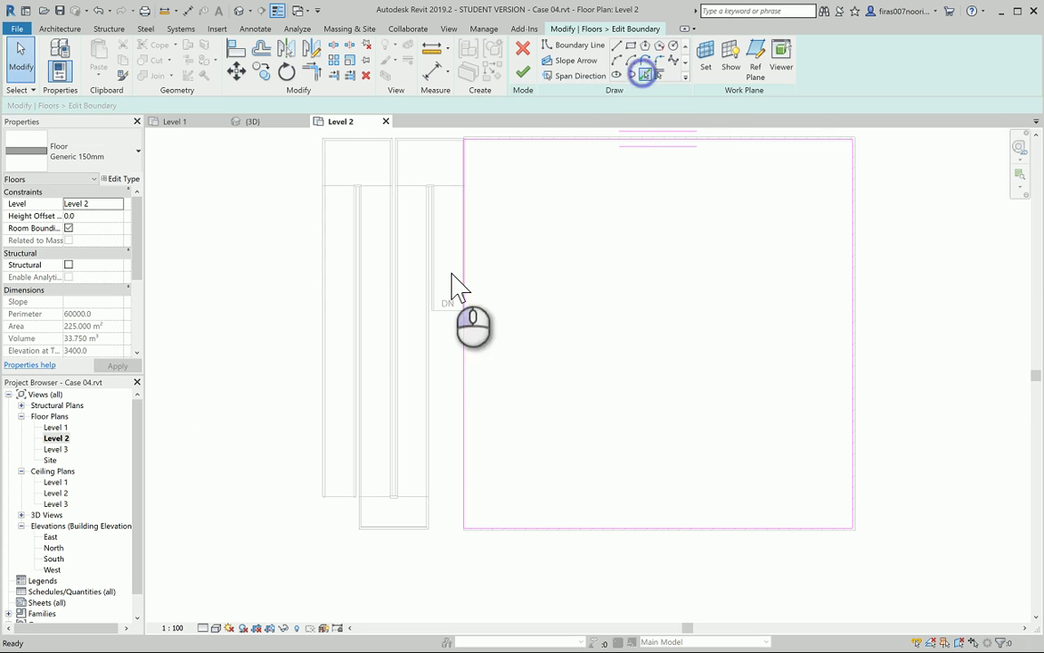
pyautogui.scroll(5, 440, 309)
pyautogui.scroll(4, 437, 349)
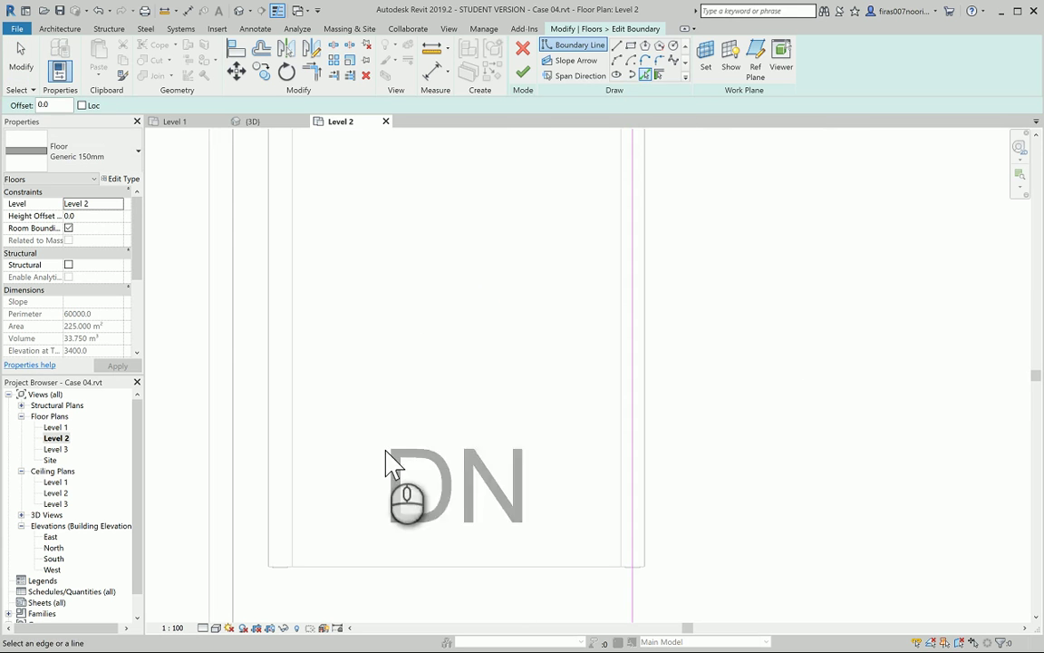
pyautogui.scroll(-4, 391, 467)
pyautogui.click(387, 476)
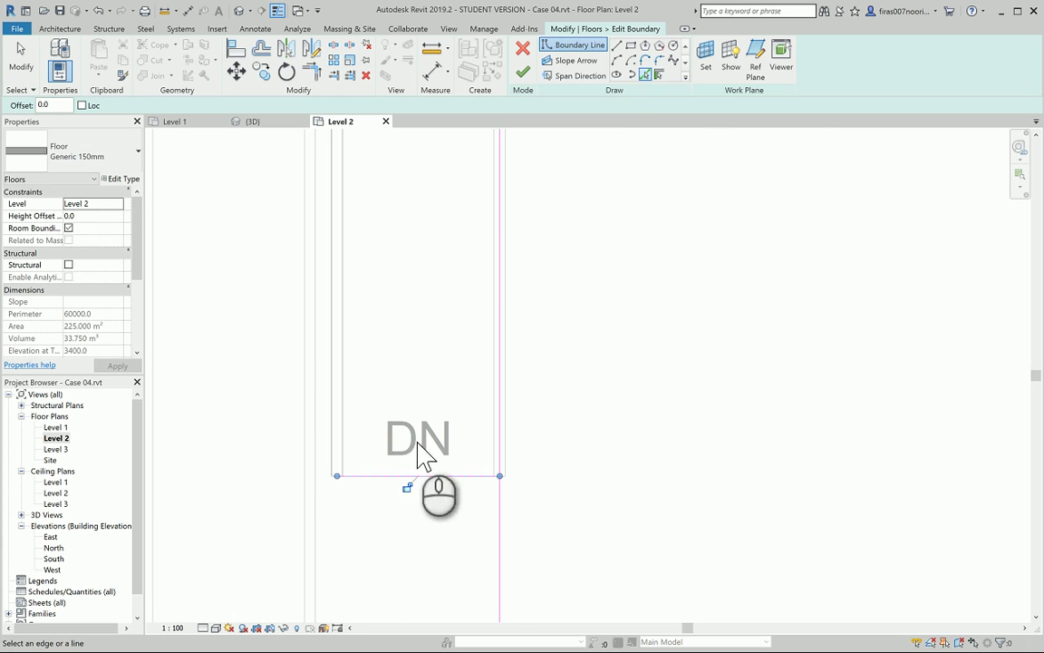
# Step: Draw a 2000 mm boundary line away from the ramp end's outer corner, then a perpendicular line back to the slab edge
pyautogui.click(617, 45)
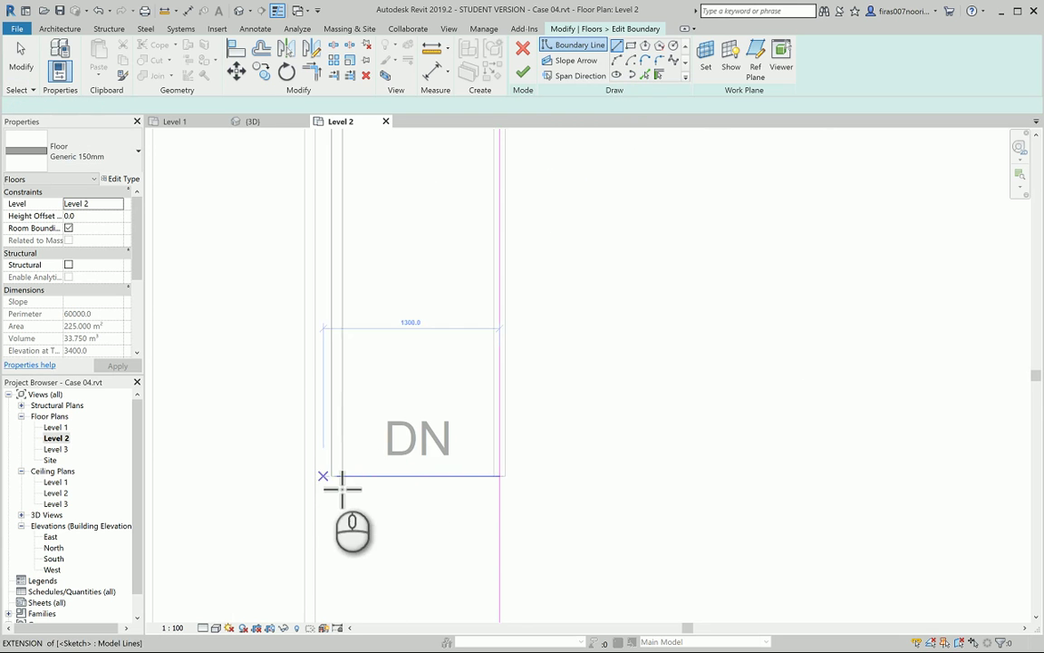
pyautogui.click(336, 478)
pyautogui.moveTo(352, 583); pyautogui.dragTo(376, 484, button='middle')
pyautogui.write('2000')
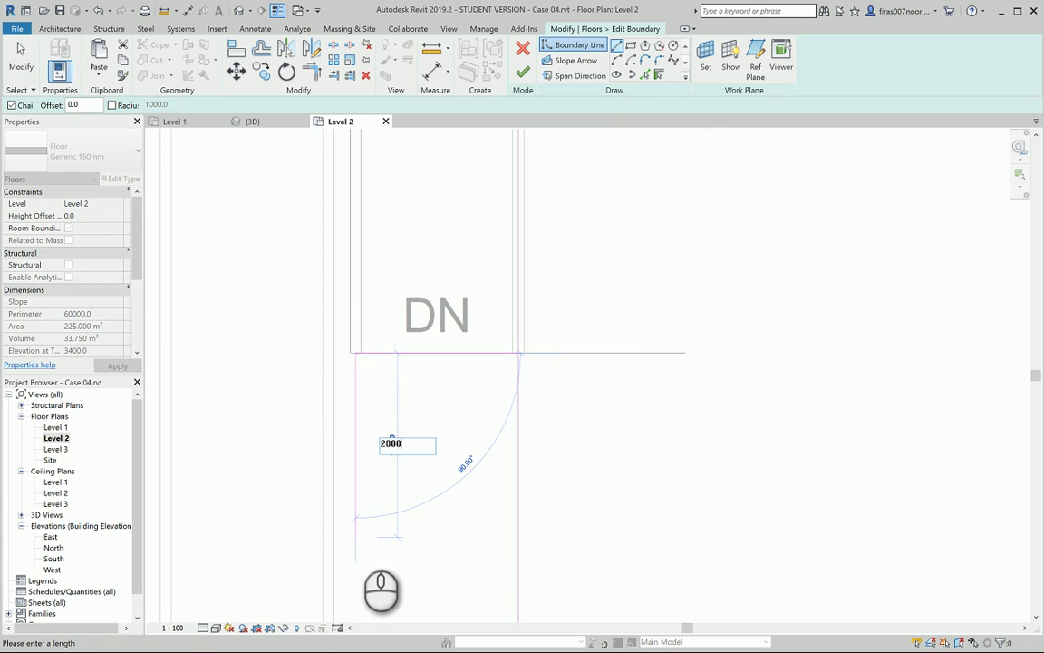
pyautogui.press('Return')
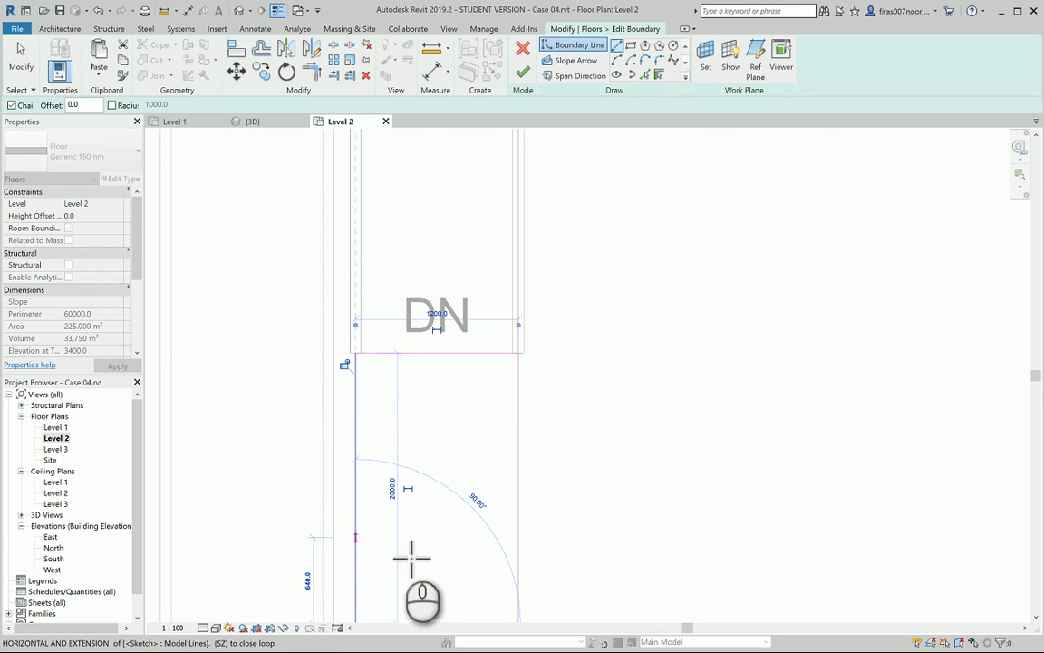
pyautogui.scroll(-3, 411, 559)
pyautogui.moveTo(411, 559); pyautogui.dragTo(432, 424, button='middle')
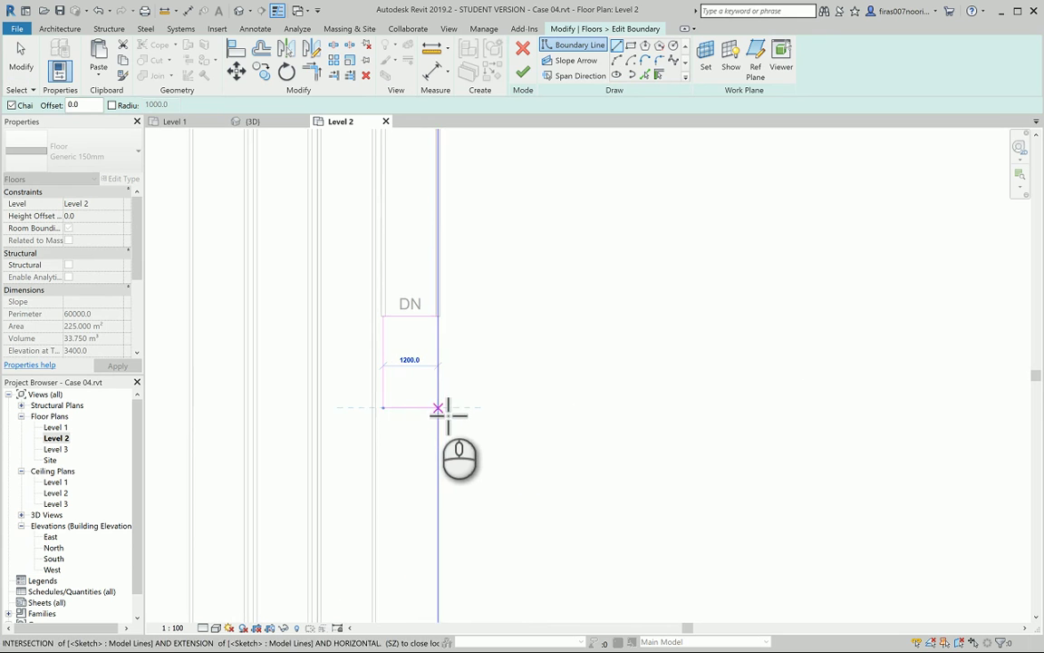
pyautogui.click(439, 408)
pyautogui.press('Escape')
pyautogui.press('Escape')
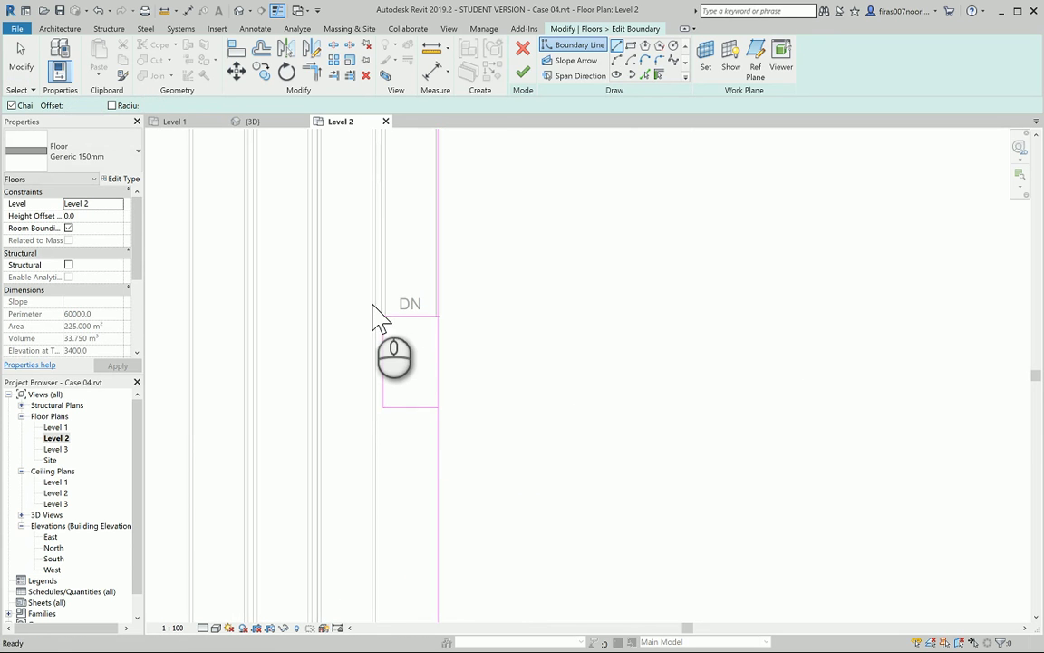
# Step: Trim the slab's edge line to the ramp end line to include the landing extension, and finish the floor boundary
pyautogui.scroll(5, 381, 315)
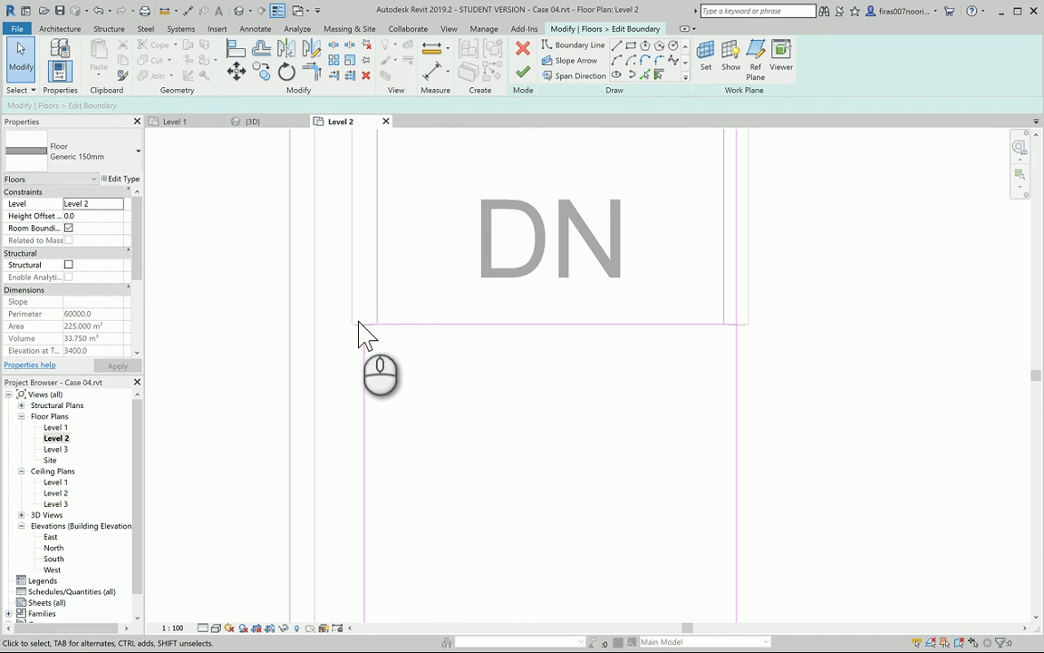
pyautogui.scroll(-3, 360, 328)
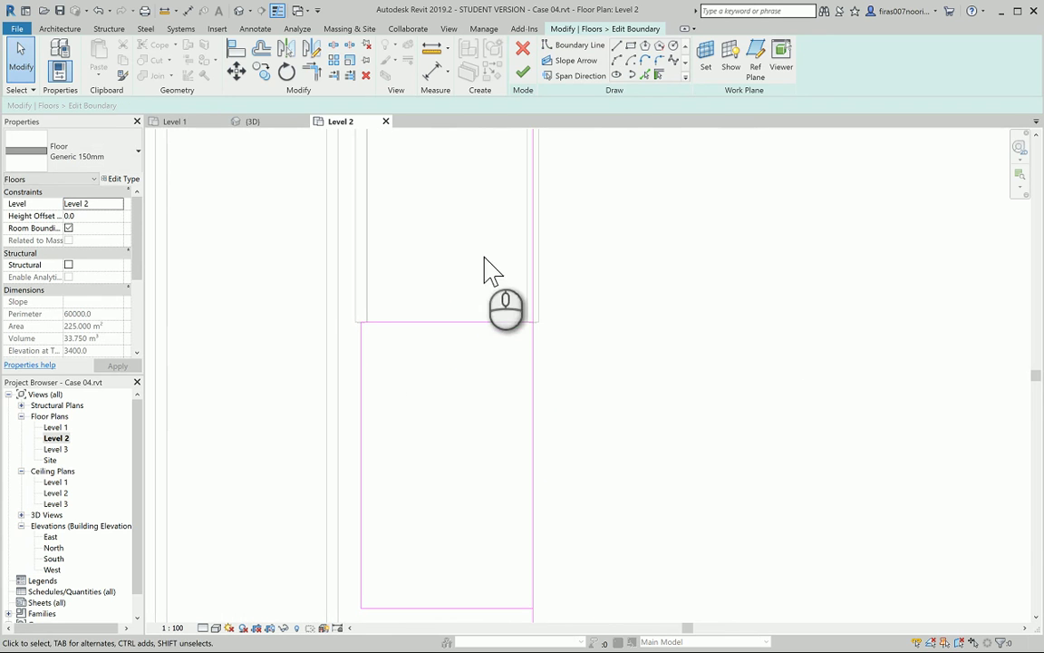
pyautogui.click(335, 47)
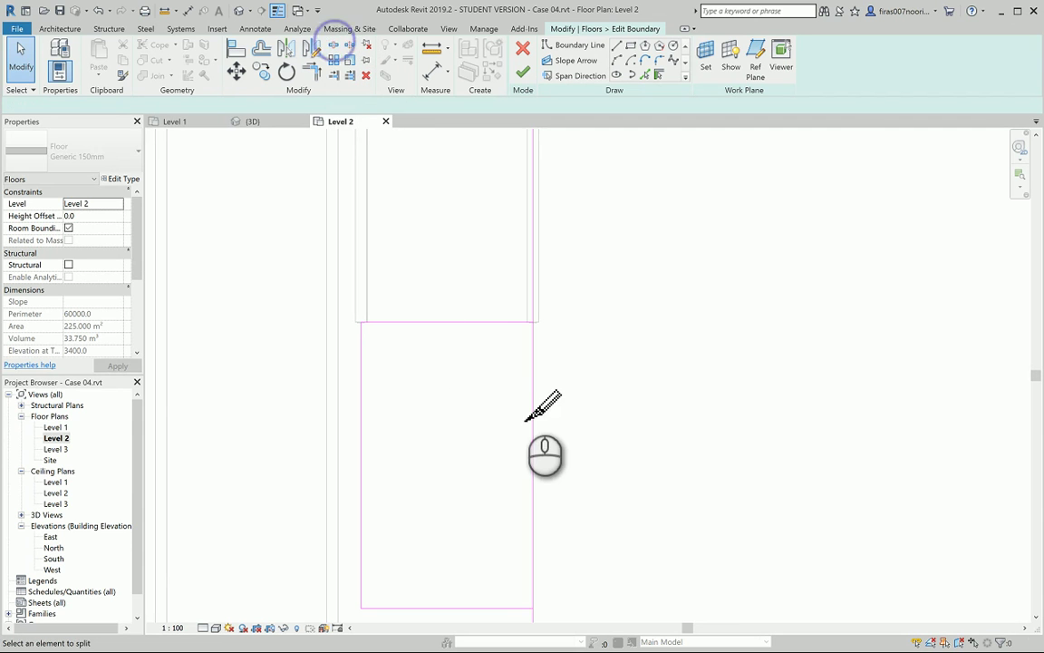
pyautogui.press('t')
pyautogui.press('r')
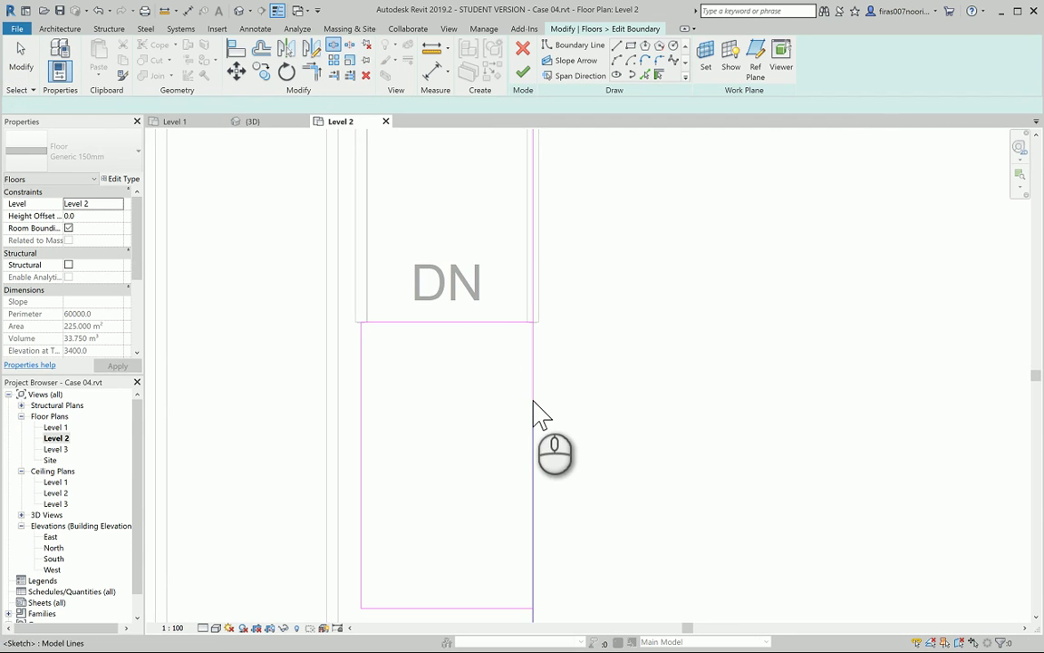
pyautogui.click(514, 319)
pyautogui.click(533, 290)
pyautogui.scroll(-2, 535, 349)
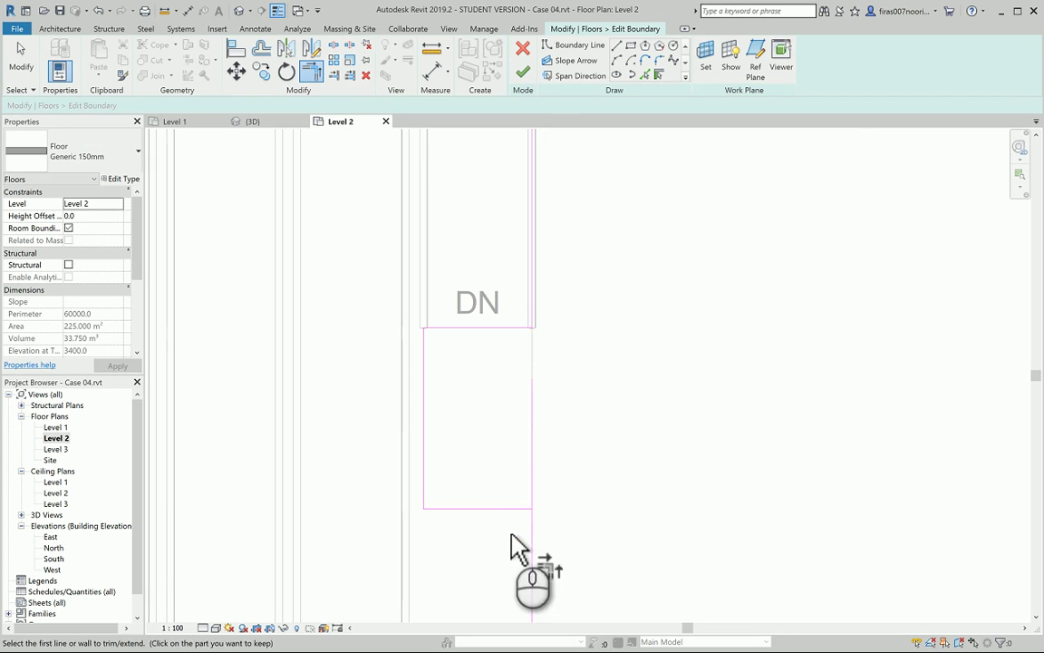
pyautogui.click(523, 73)
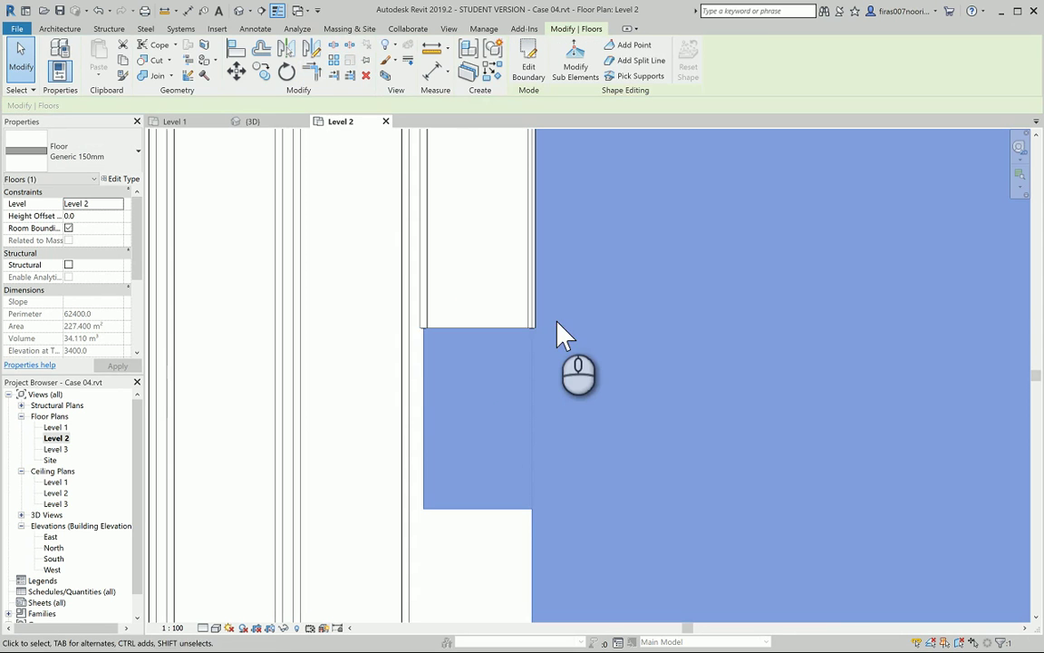
pyautogui.click(354, 391)
# Step: Open the path of the inner glass-panel railing beside the ramp's last flight for editing
pyautogui.click(432, 308)
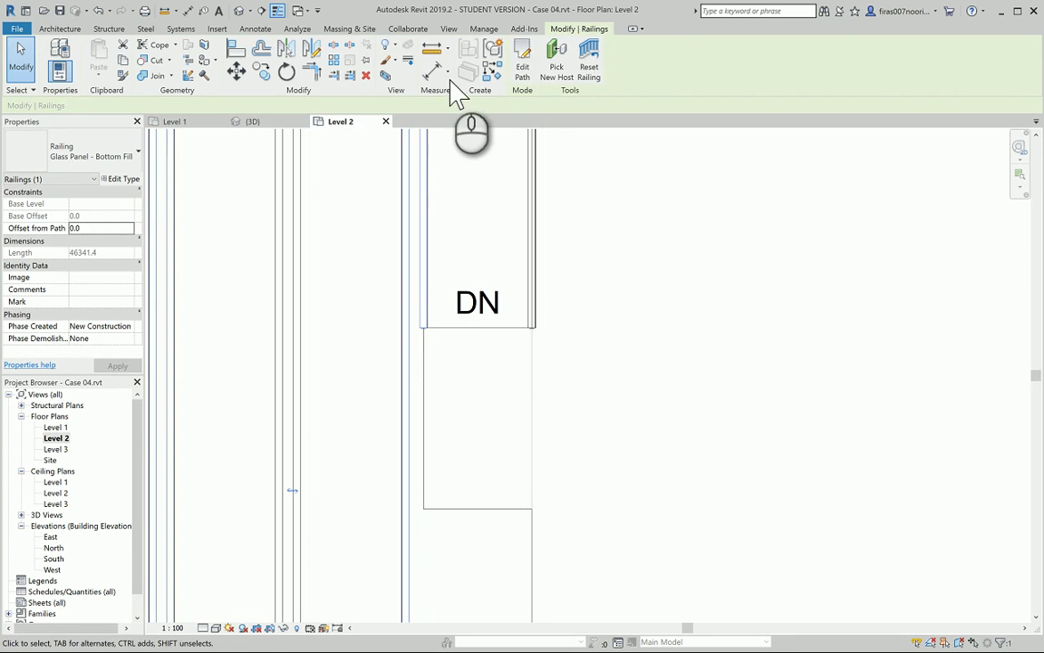
pyautogui.click(524, 62)
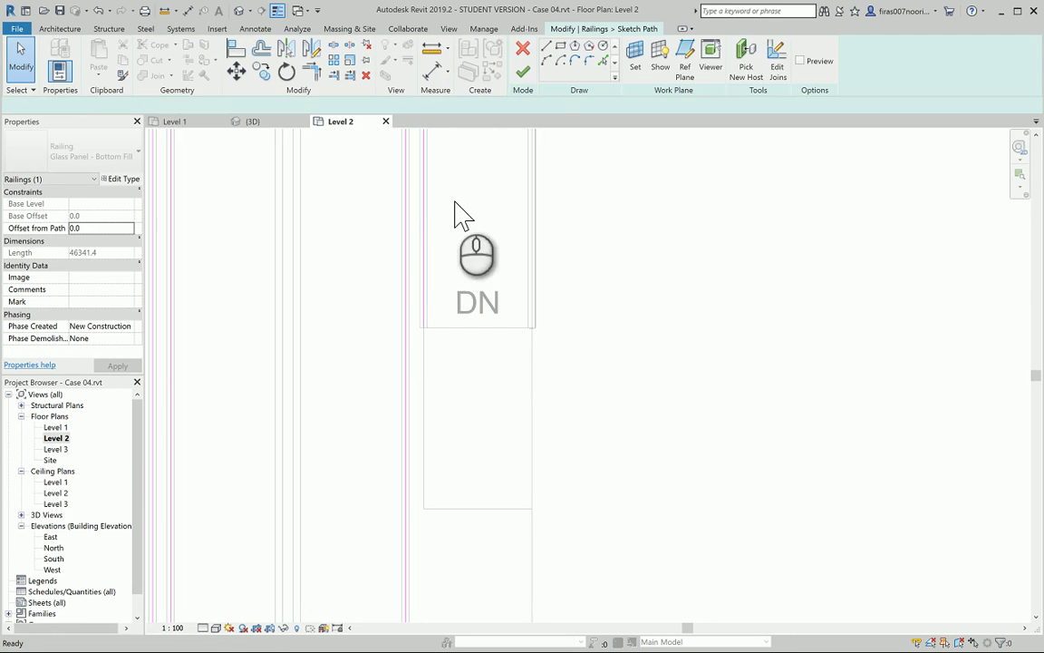
pyautogui.scroll(4, 436, 245)
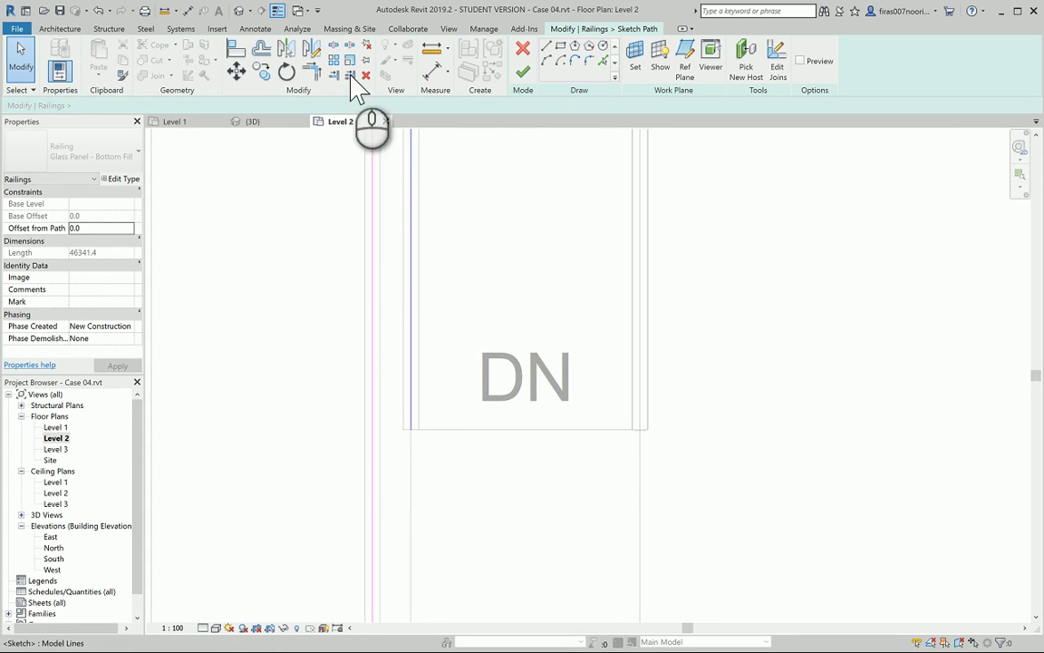
pyautogui.click(236, 72)
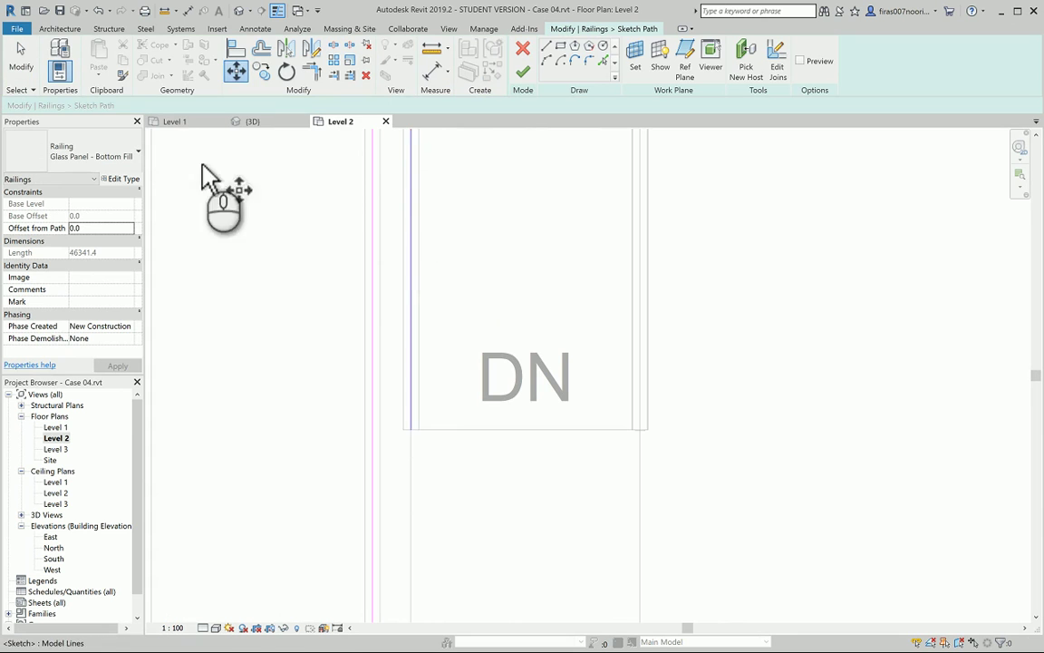
pyautogui.click(259, 51)
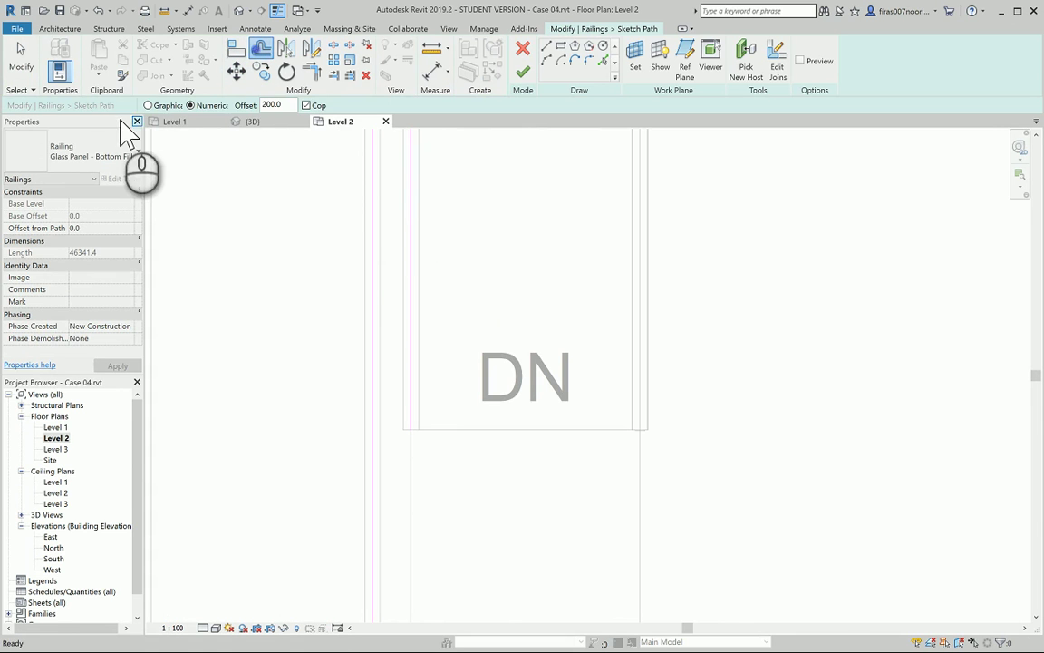
pyautogui.rightClick(287, 201)
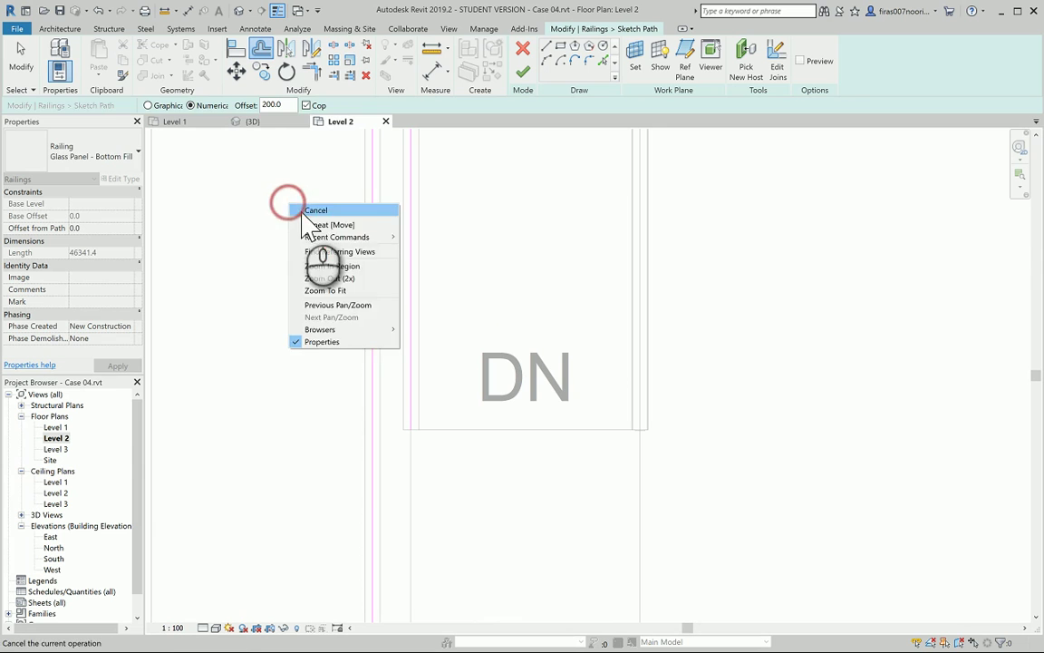
pyautogui.click(315, 209)
# Step: Offset the railing path lines of the last flight and the adjacent flight 50 mm inward onto the ramp, without copying
pyautogui.click(259, 47)
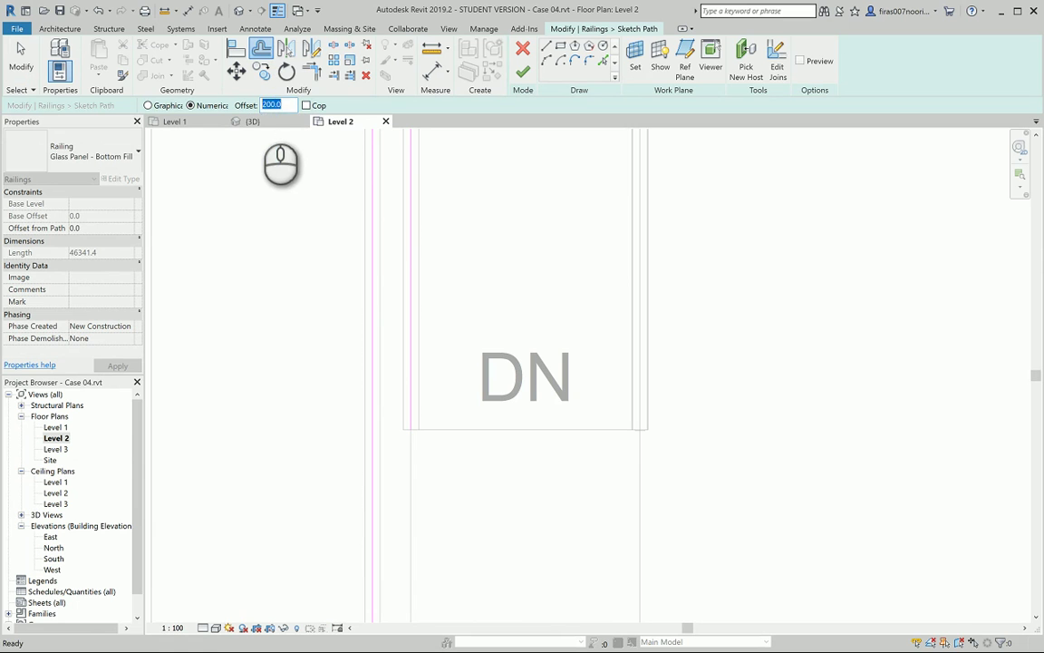
pyautogui.click(415, 227)
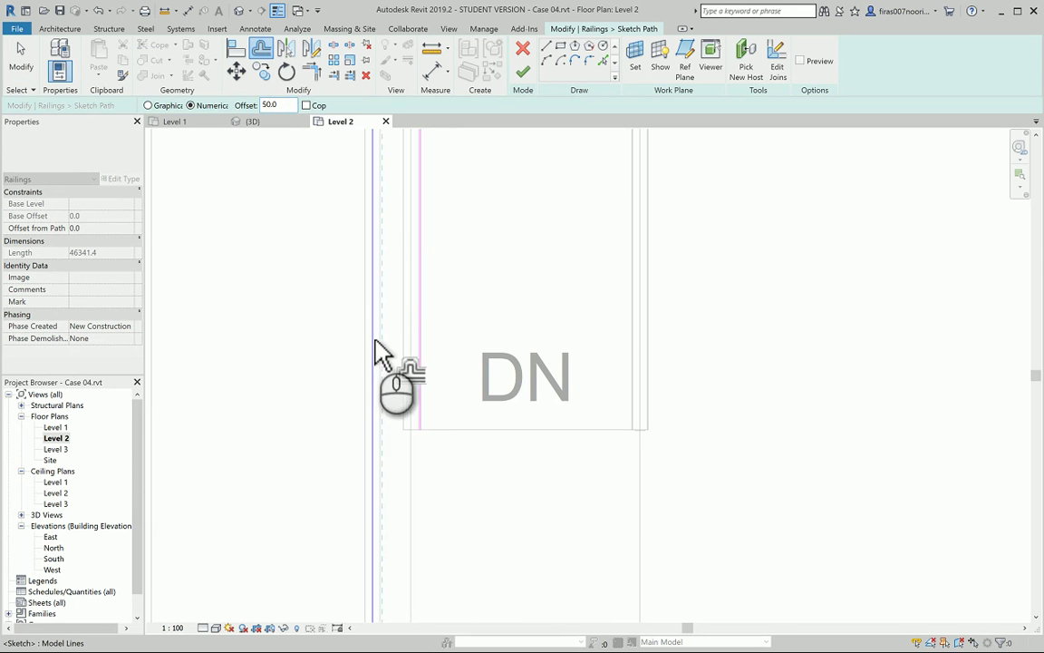
pyautogui.moveTo(278, 368); pyautogui.dragTo(433, 327, button='middle')
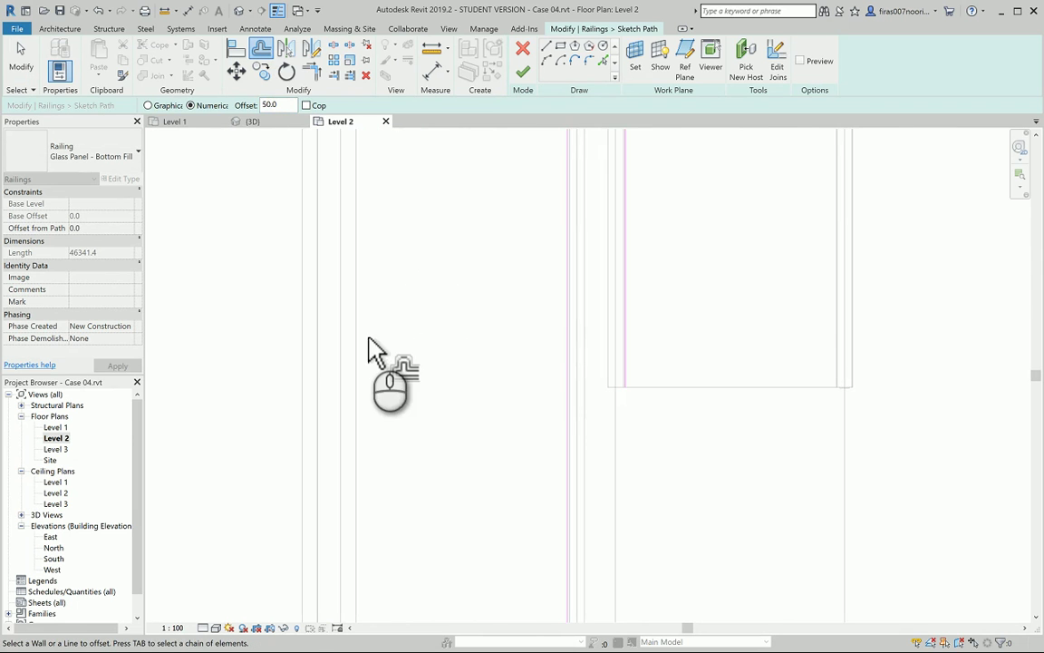
pyautogui.scroll(-3, 366, 352)
pyautogui.moveTo(389, 291)
pyautogui.mouseDown(button='middle')
pyautogui.moveTo(415, 345)
pyautogui.moveTo(404, 420)
pyautogui.moveTo(432, 258)
pyautogui.mouseUp(button='middle')
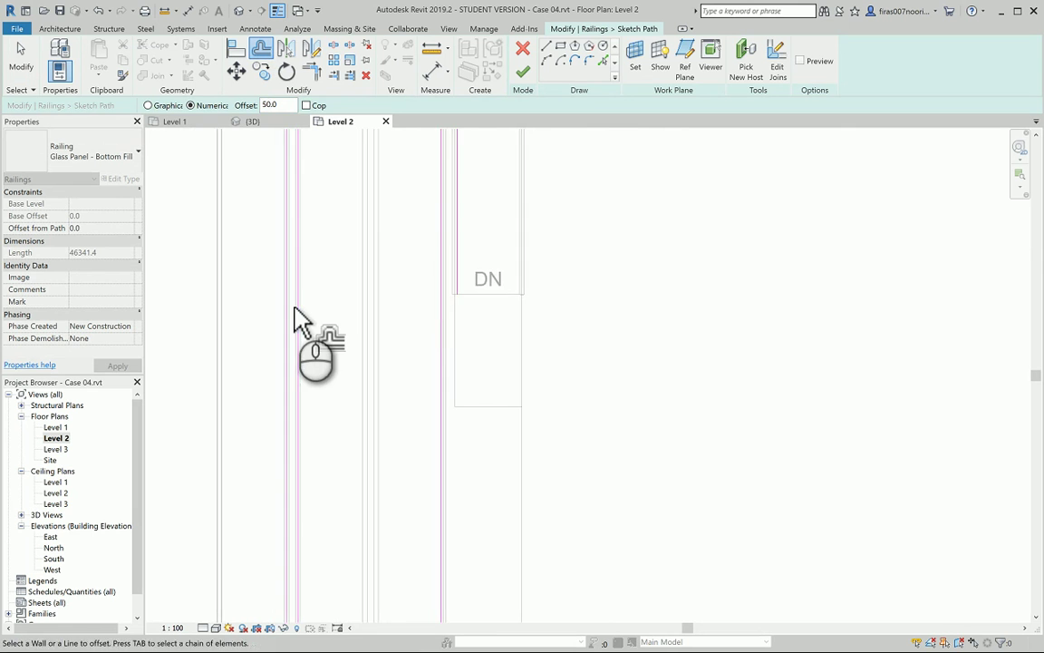
# Step: Offset the two facing railing path lines of the neighbouring flights and the landing's outer end line 50 mm inward
pyautogui.scroll(3, 302, 324)
pyautogui.scroll(2, 302, 323)
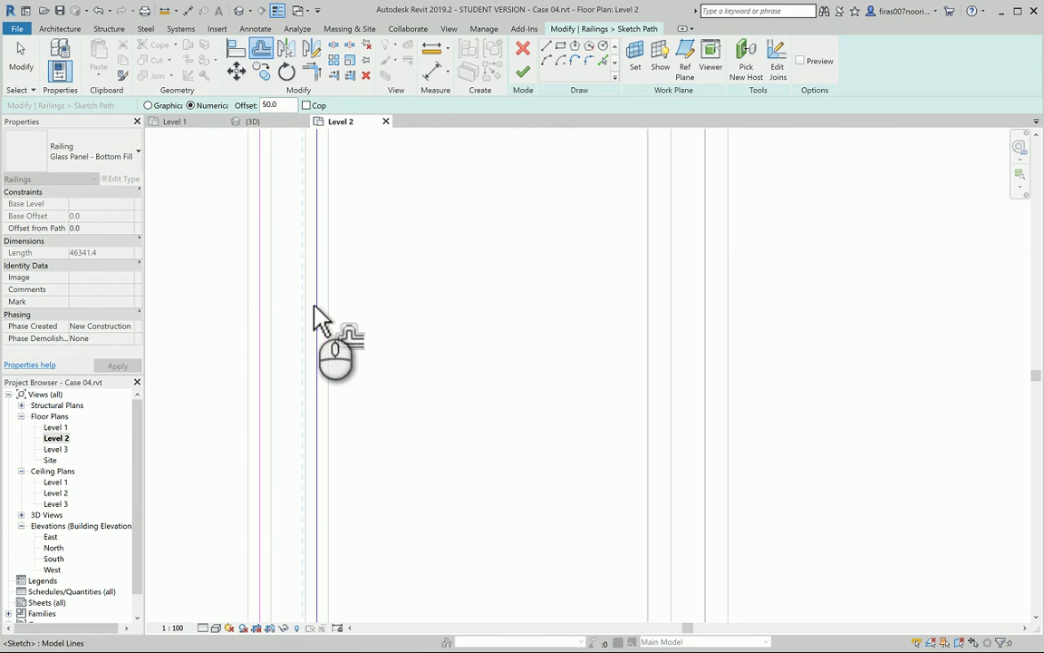
pyautogui.moveTo(319, 311); pyautogui.dragTo(260, 316)
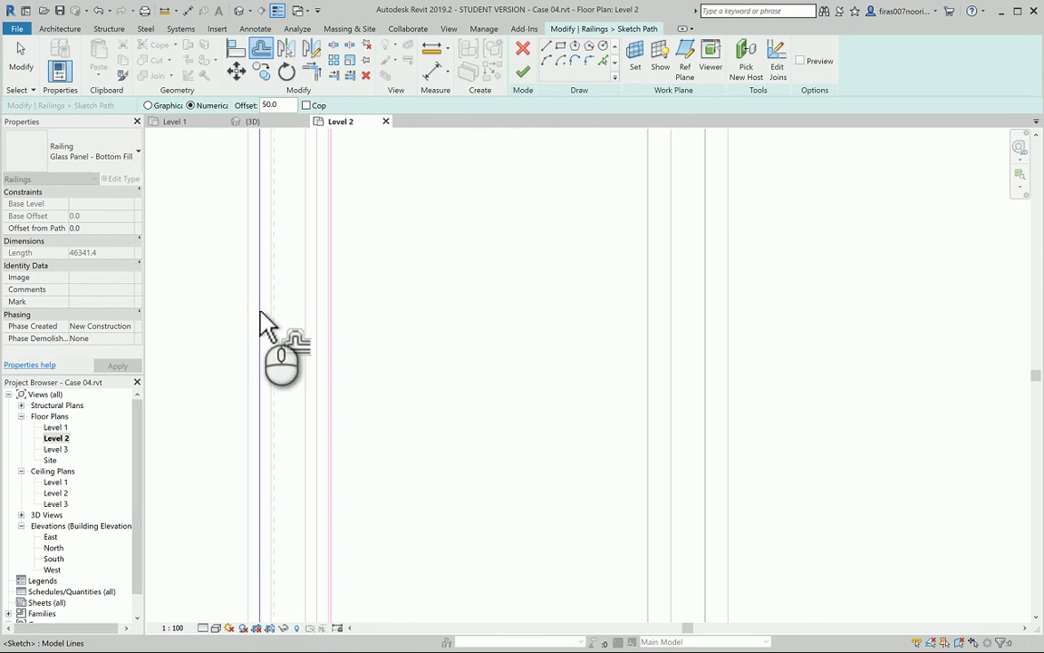
pyautogui.scroll(-3, 268, 315)
pyautogui.moveTo(336, 317); pyautogui.dragTo(363, 175, button='middle')
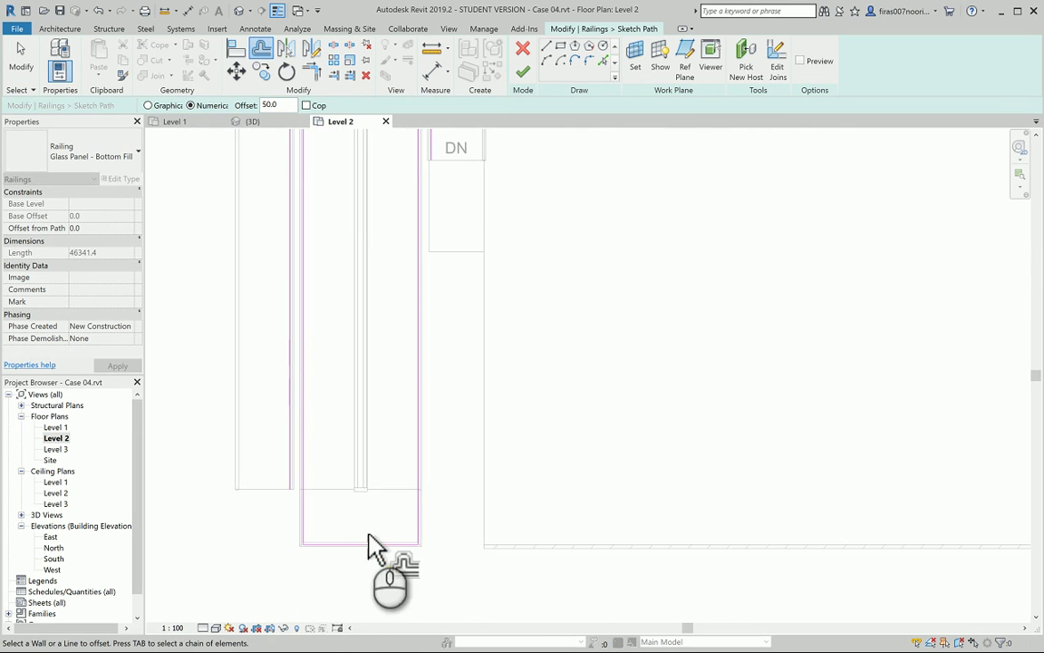
pyautogui.scroll(4, 367, 548)
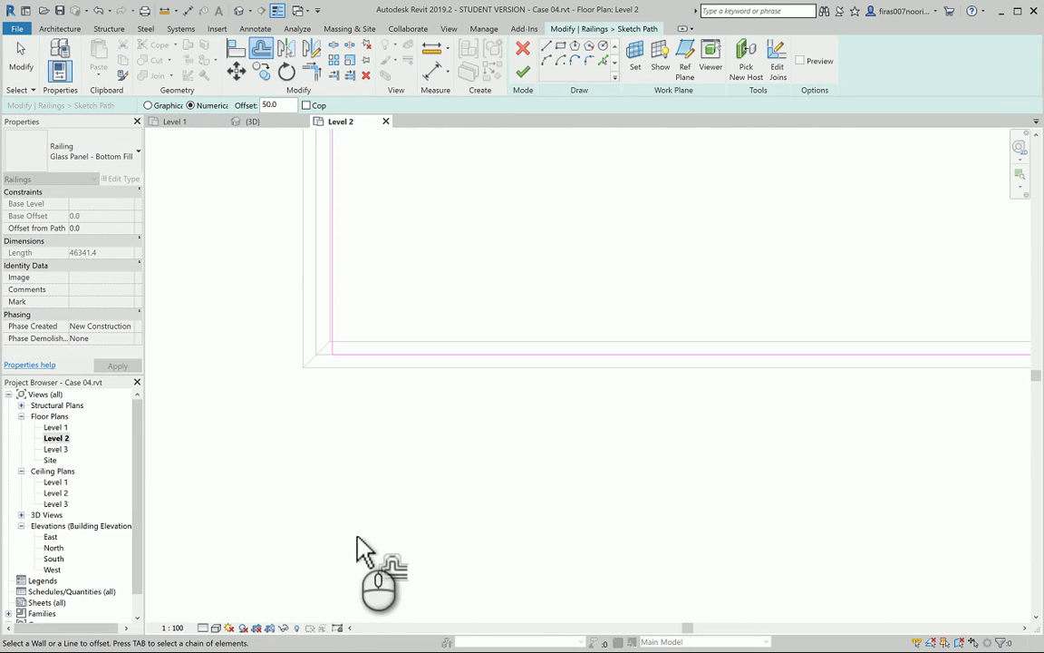
pyautogui.click(415, 352)
# Step: Offset the short path line at the railing's turn on the upper landing outward by 50 mm twice
pyautogui.scroll(-3, 464, 308)
pyautogui.moveTo(468, 322); pyautogui.dragTo(360, 609, button='middle')
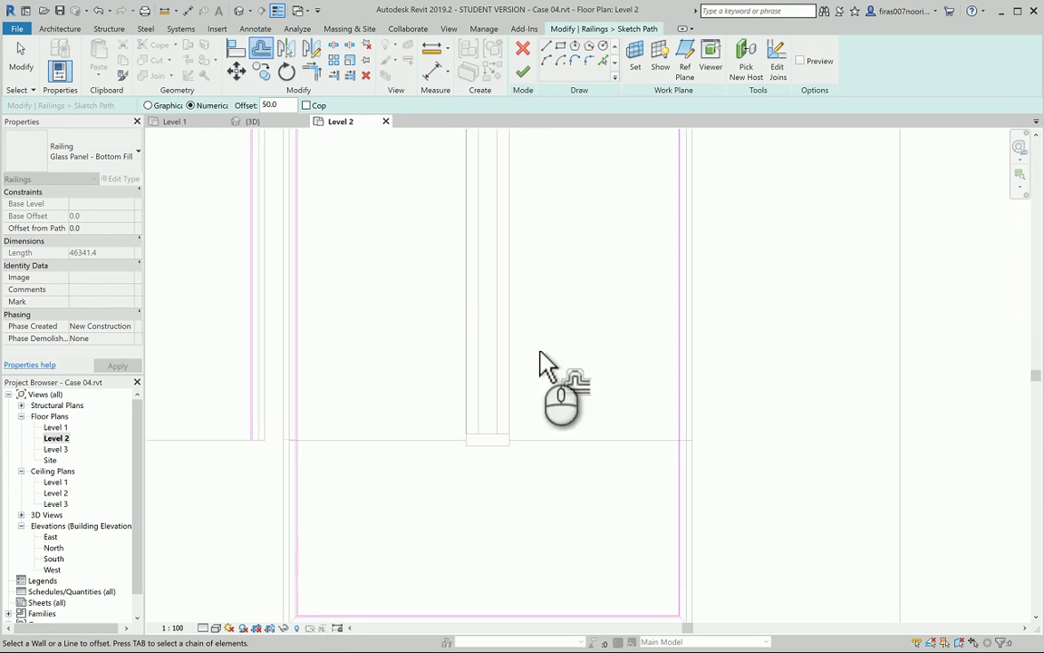
pyautogui.moveTo(542, 350); pyautogui.dragTo(457, 573, button='middle')
pyautogui.moveTo(508, 317); pyautogui.dragTo(463, 507, button='middle')
pyautogui.moveTo(461, 344); pyautogui.dragTo(465, 622, button='middle')
pyautogui.scroll(6, 459, 144)
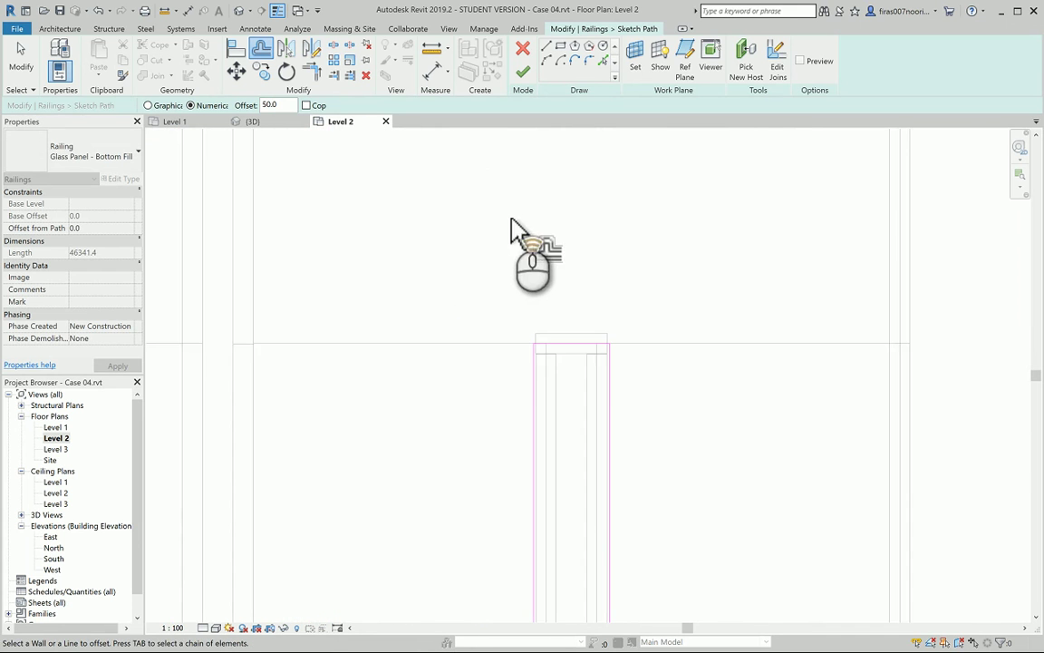
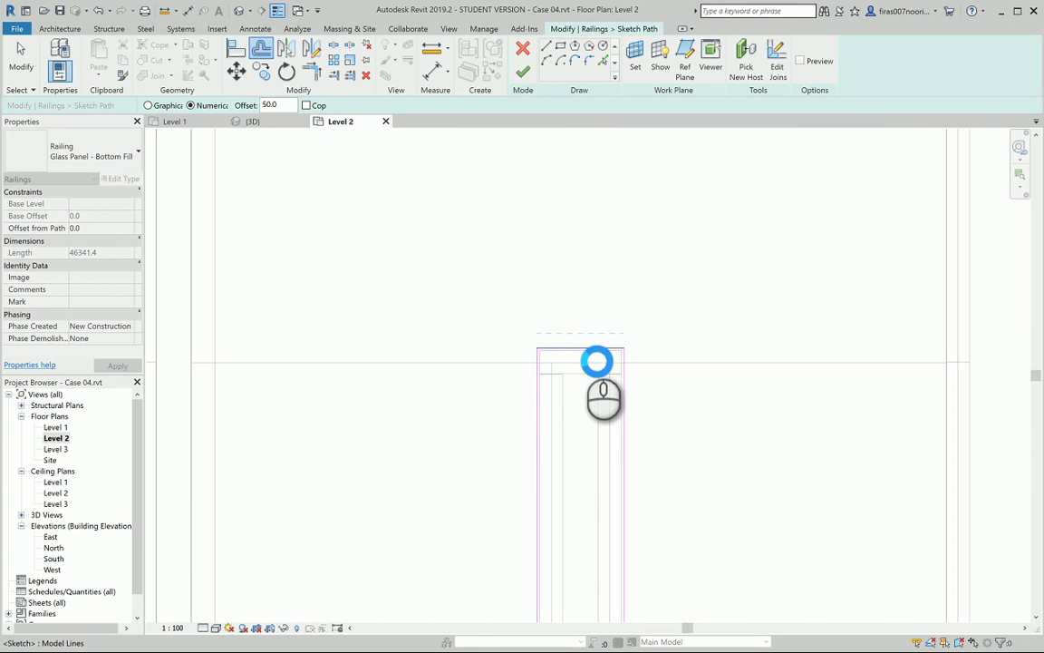
pyautogui.moveTo(433, 355); pyautogui.dragTo(690, 345, button='middle')
pyautogui.press('Escape')
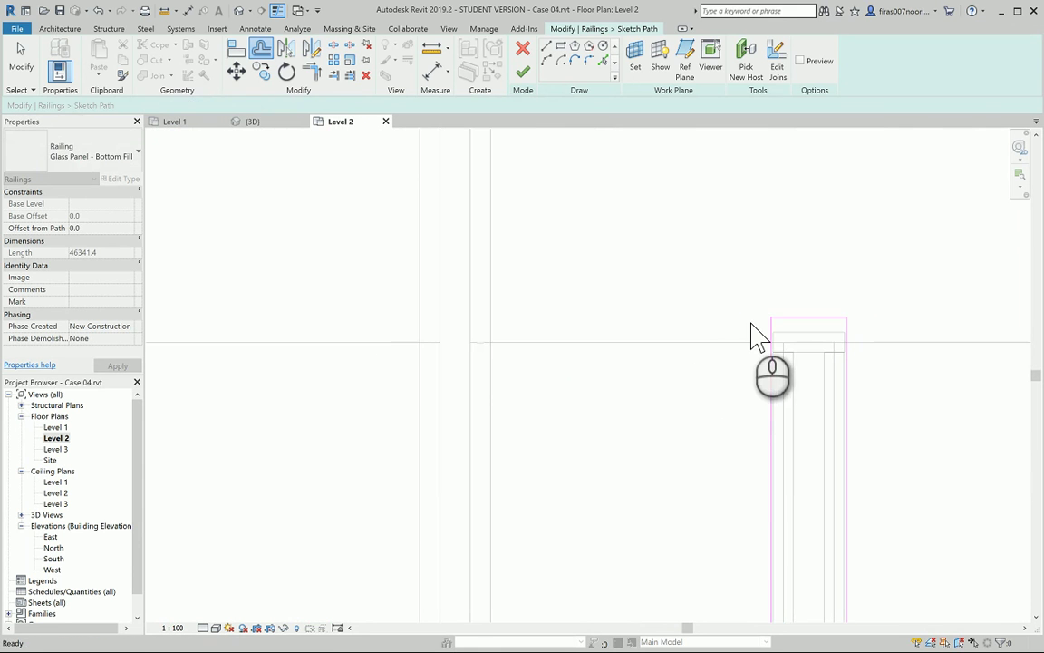
pyautogui.press('Escape')
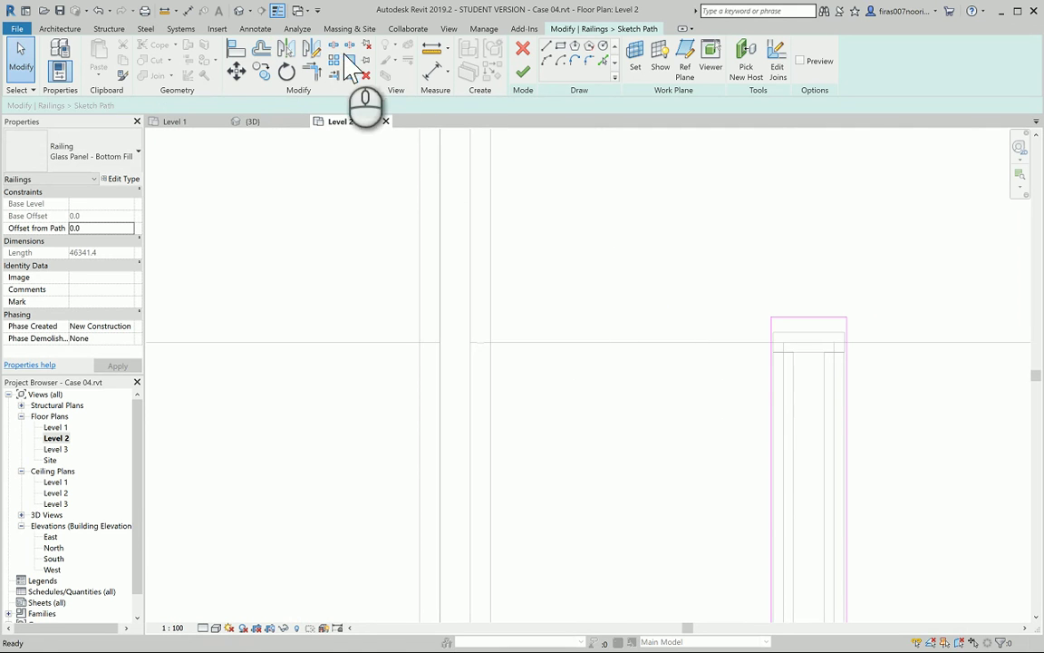
# Step: Split both side lines of that railing turn where they cross the landing edge
pyautogui.click(335, 47)
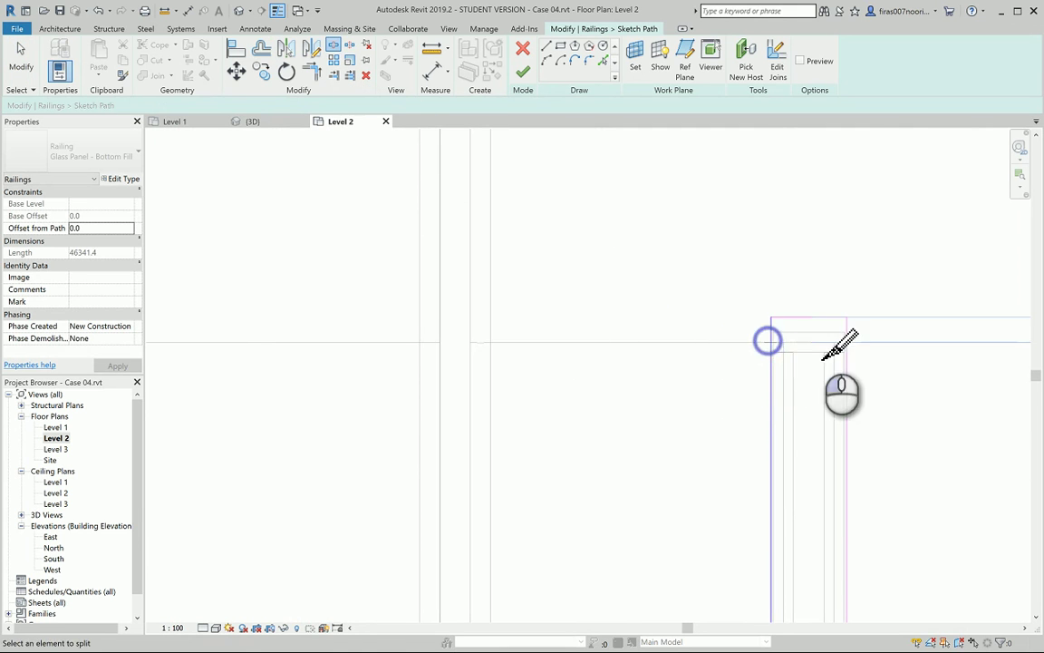
pyautogui.click(771, 343)
pyautogui.scroll(-2, 825, 326)
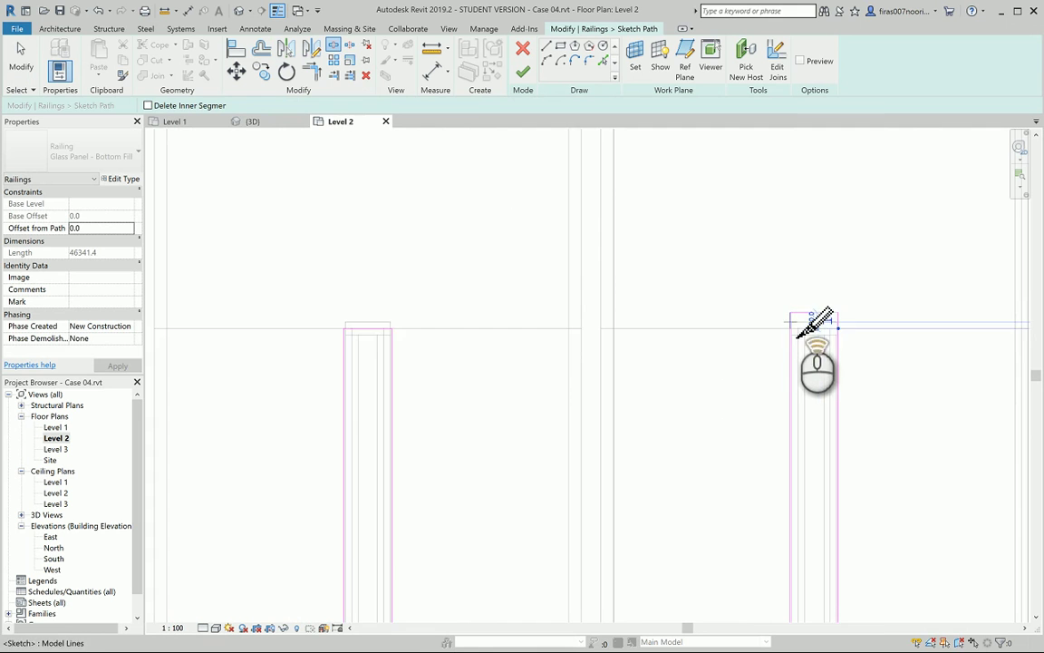
pyautogui.scroll(2, 798, 335)
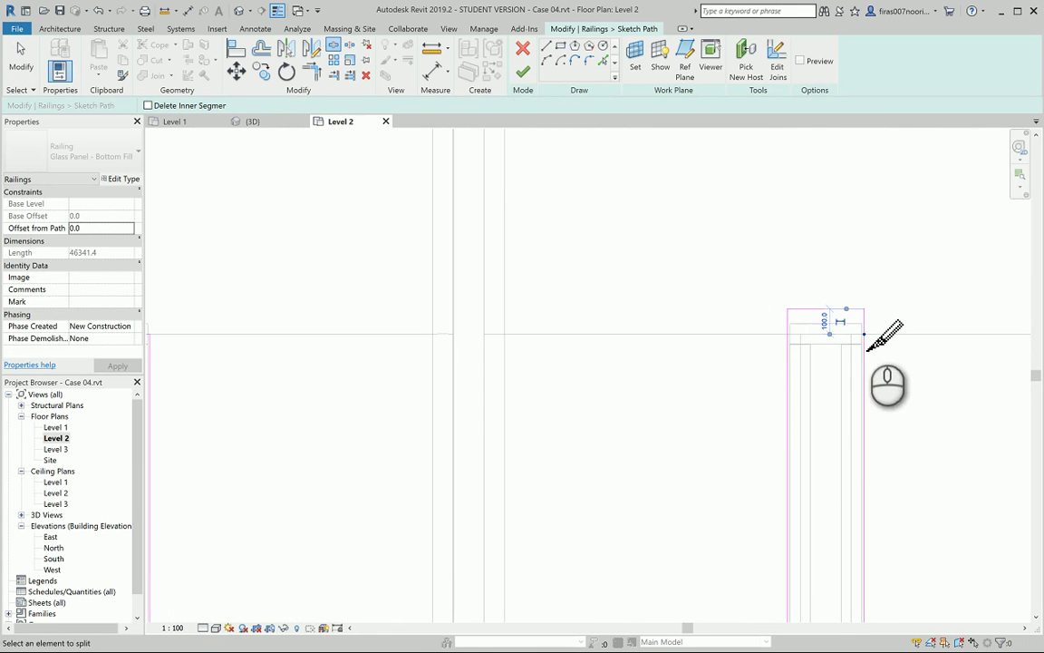
# Step: Offset the short path line at the other railing turn outward onto its landing by 50 mm twice
pyautogui.moveTo(429, 368); pyautogui.dragTo(755, 328, button='middle')
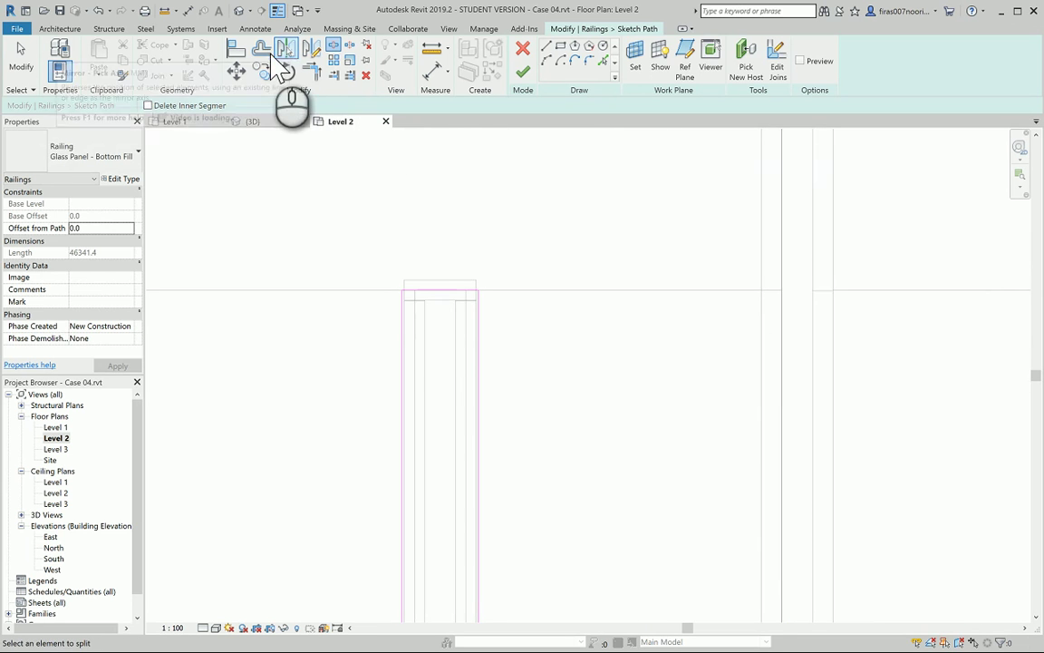
pyautogui.click(262, 50)
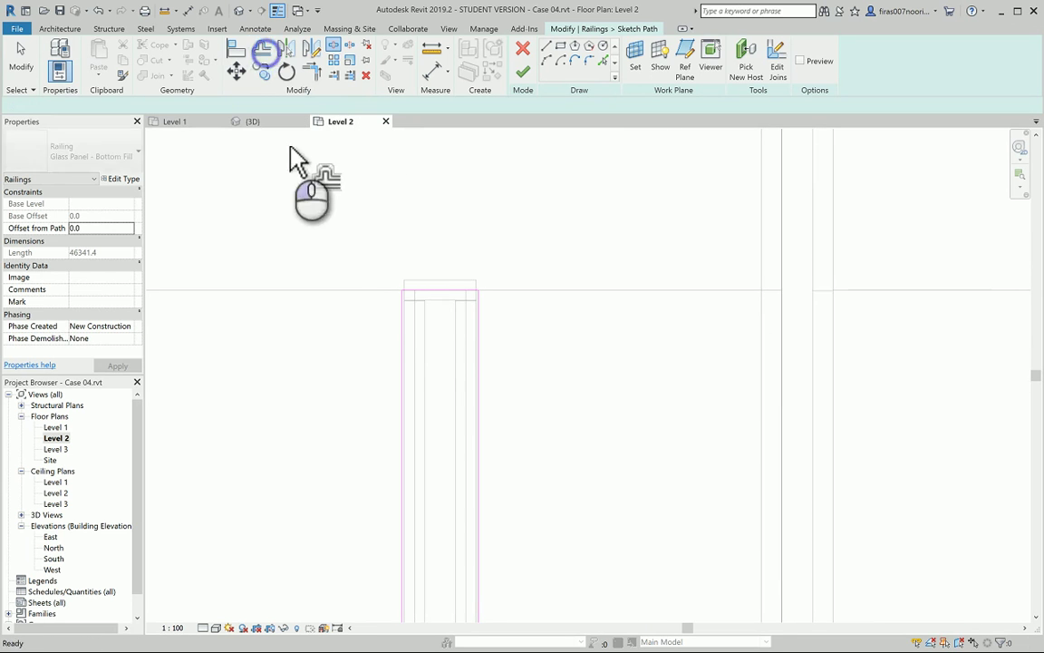
pyautogui.click(429, 287)
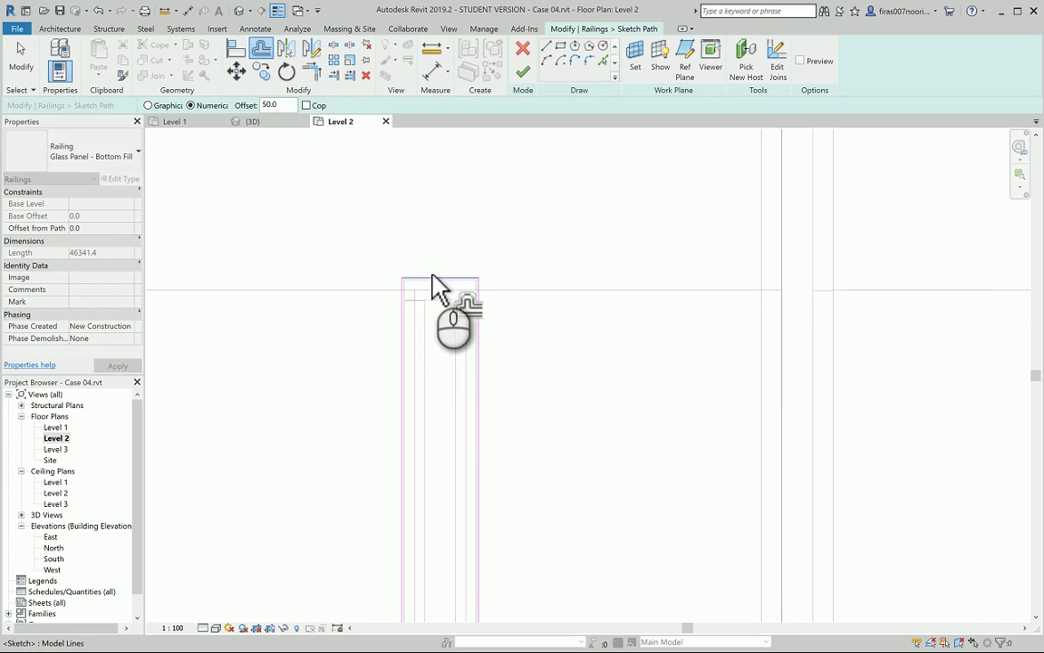
pyautogui.click(432, 276)
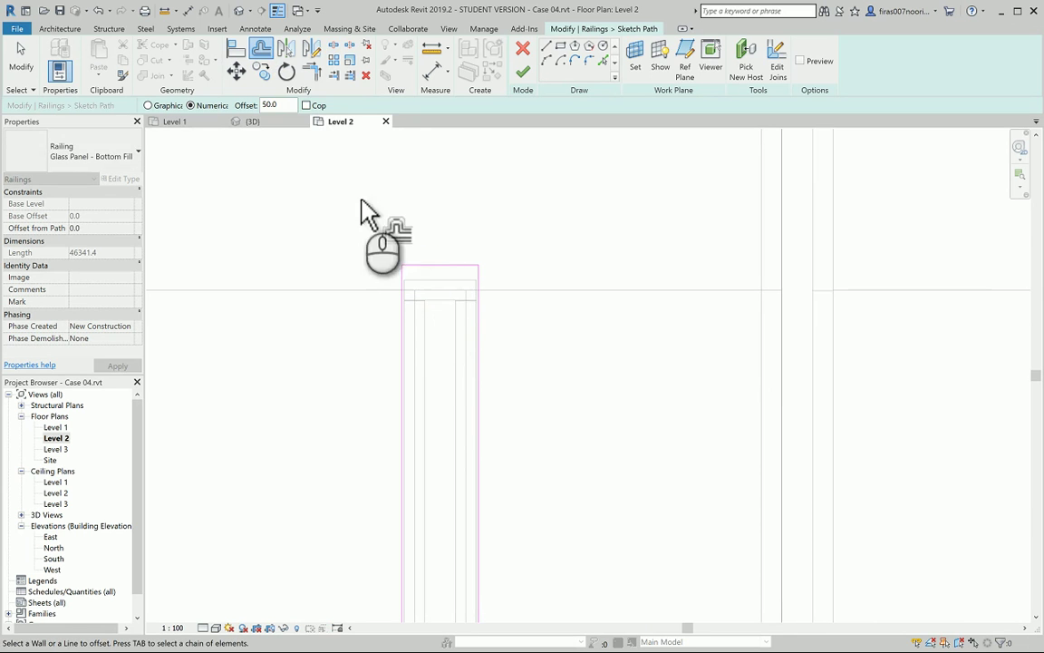
# Step: Split both side lines of the second railing turn at the landing edge, and finish the railing path
pyautogui.click(334, 59)
pyautogui.click(402, 290)
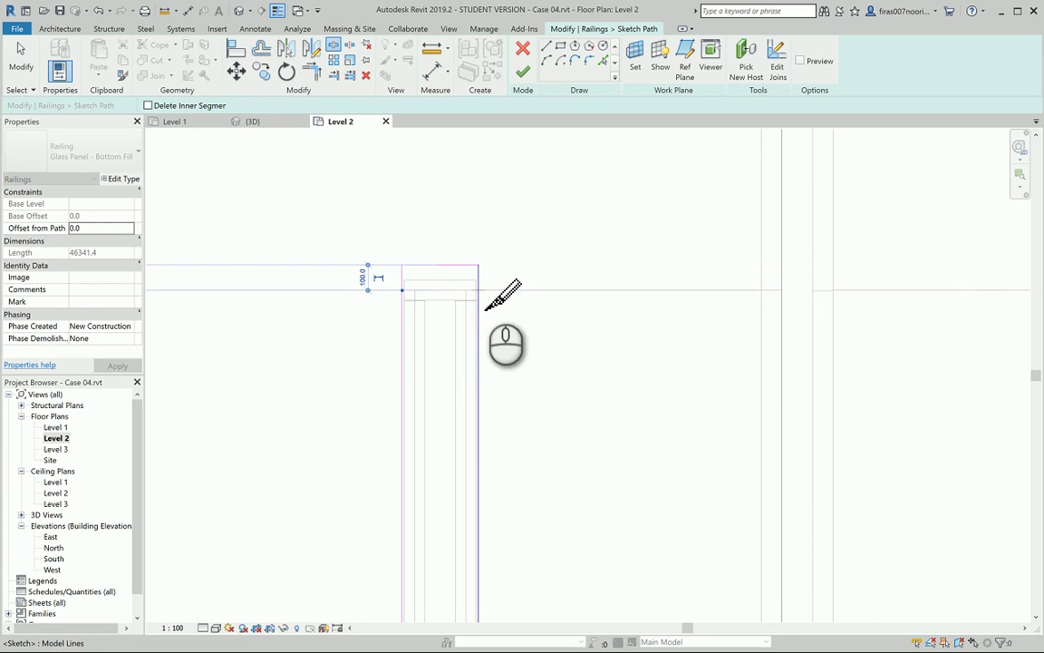
pyautogui.click(479, 290)
pyautogui.scroll(-5, 466, 307)
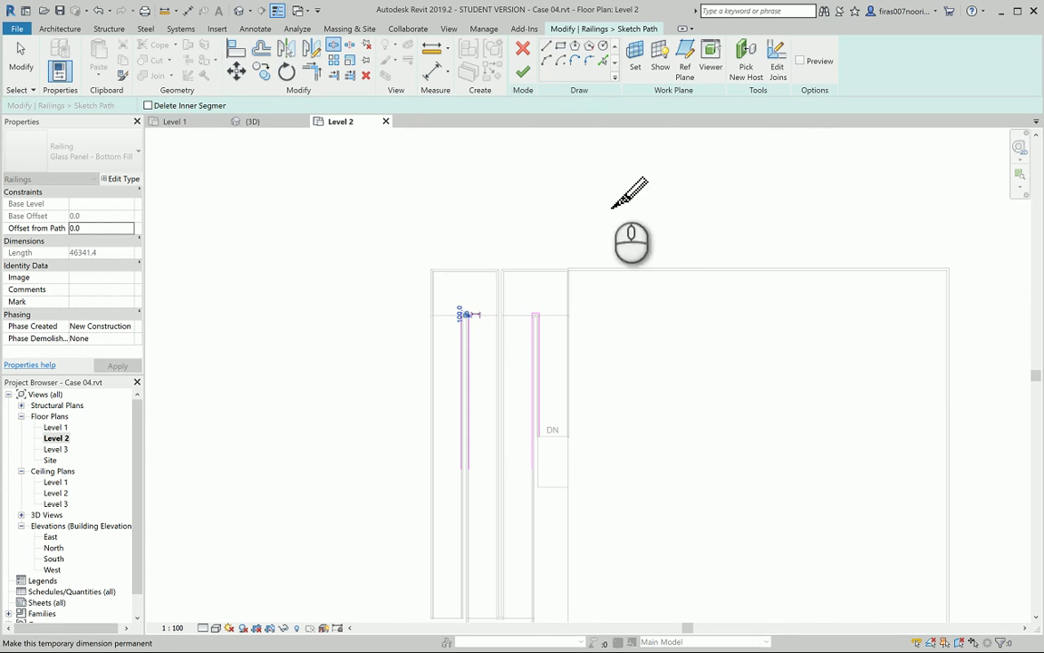
pyautogui.click(526, 73)
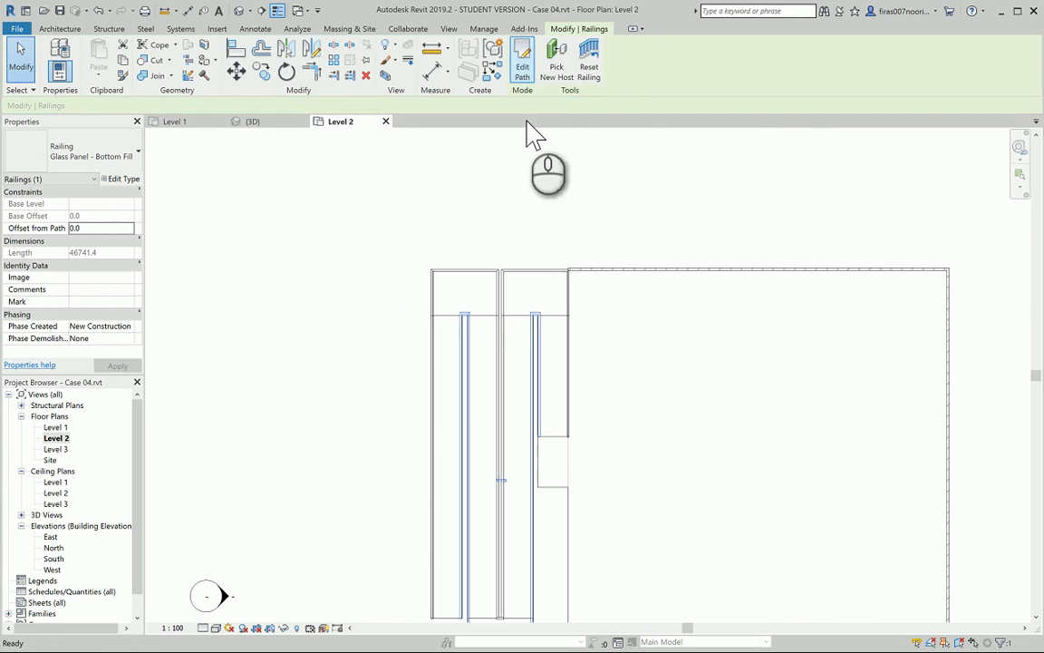
pyautogui.click(667, 415)
# Step: Inspect the inner railing's end in 3D, reopen its path for editing, and switch to the Level 2 floor plan
pyautogui.click(240, 11)
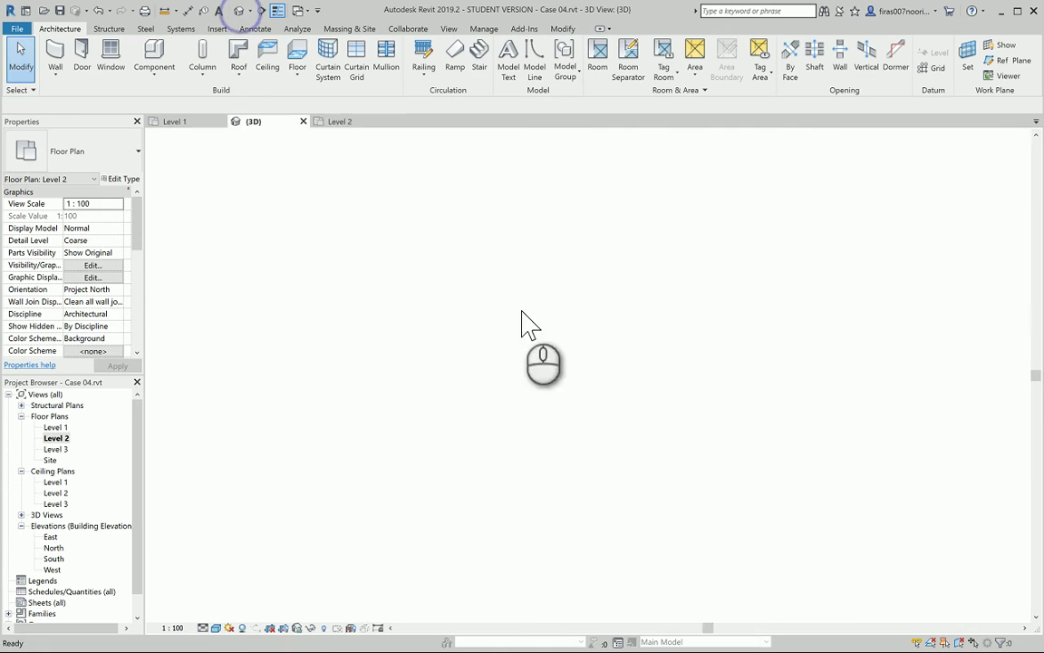
pyautogui.scroll(5, 486, 286)
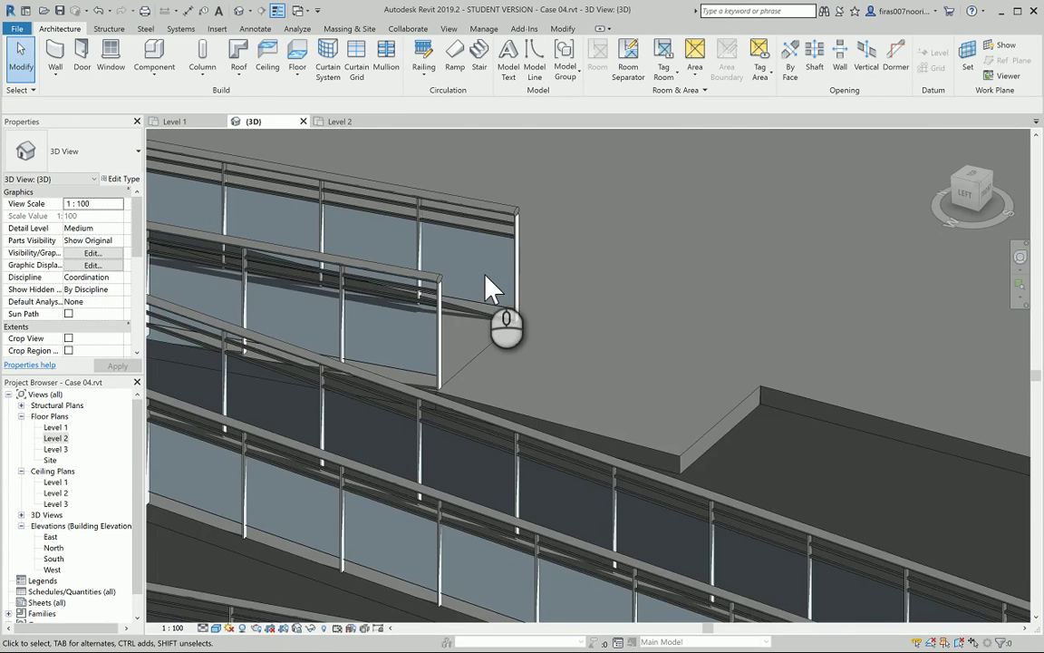
pyautogui.scroll(4, 478, 341)
pyautogui.scroll(5, 400, 459)
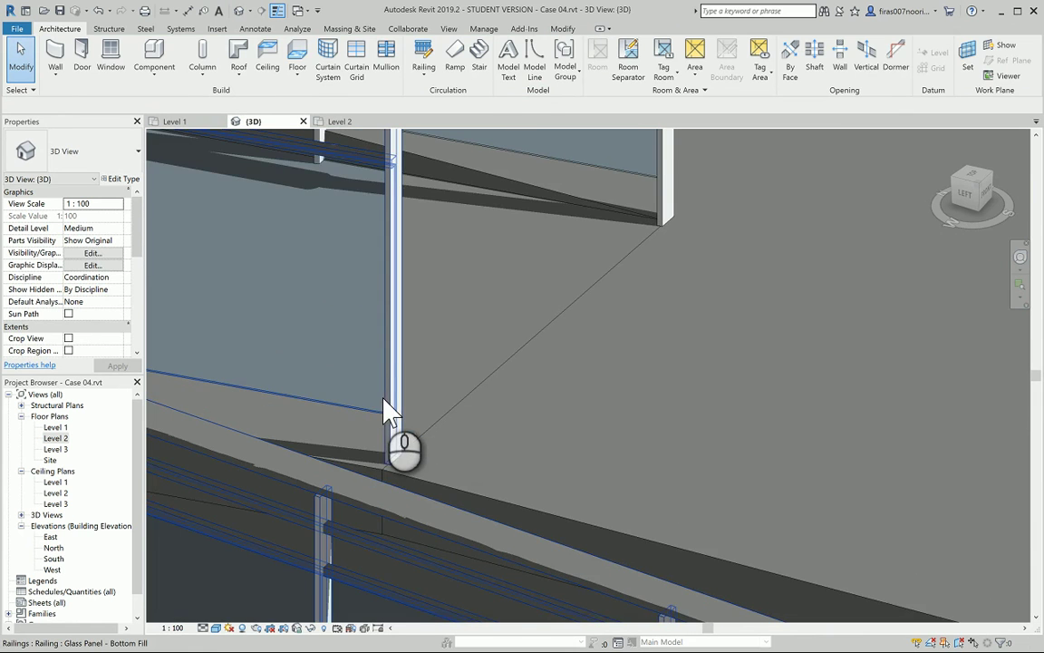
pyautogui.click(391, 416)
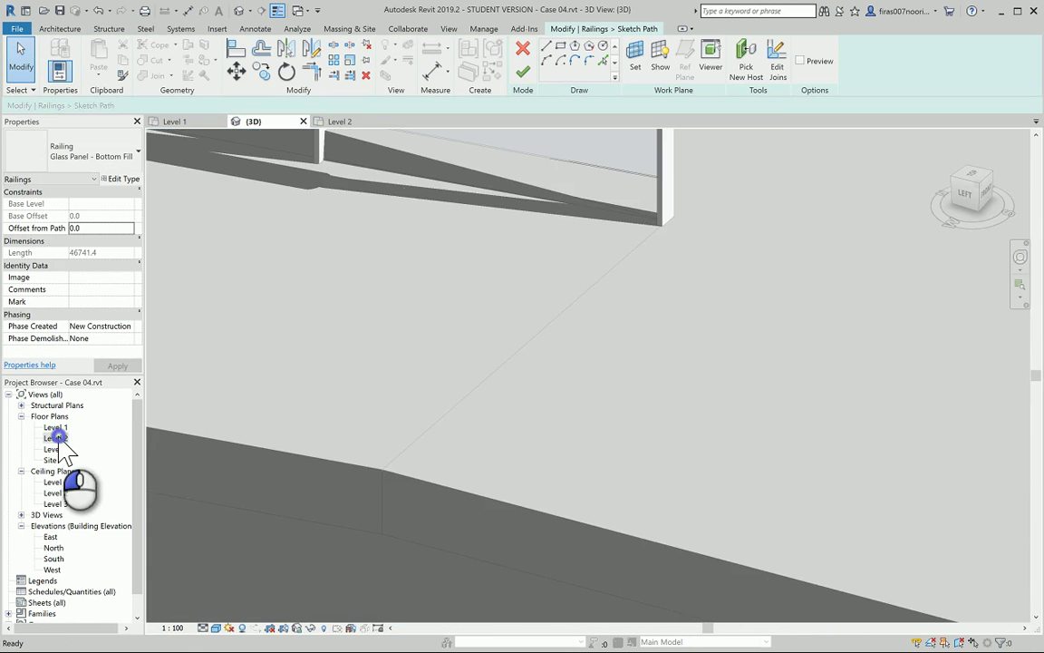
pyautogui.doubleClick(59, 438)
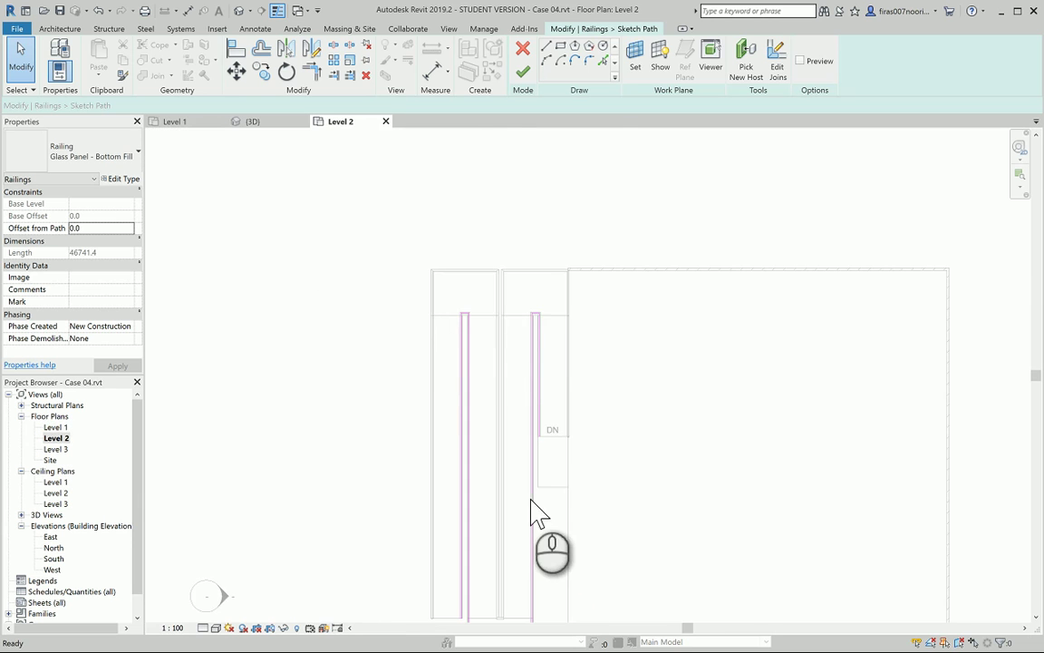
pyautogui.scroll(5, 539, 513)
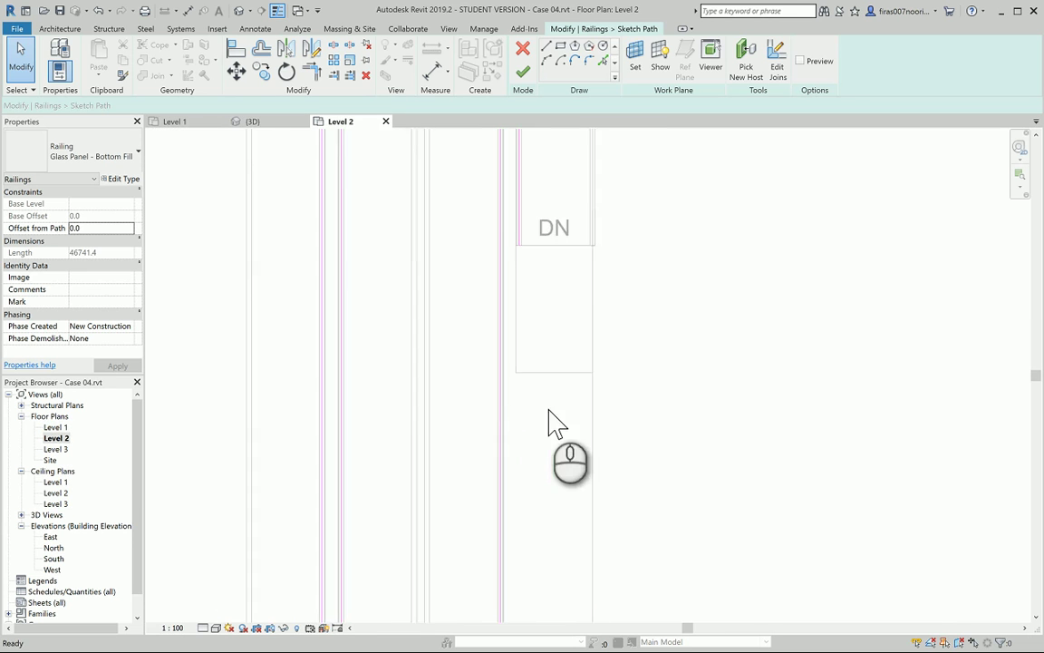
# Step: Draw a railing path line from the end of the existing path beside the ramp to the edge of the slab's recess
pyautogui.click(547, 45)
pyautogui.scroll(2, 523, 188)
pyautogui.scroll(1, 523, 188)
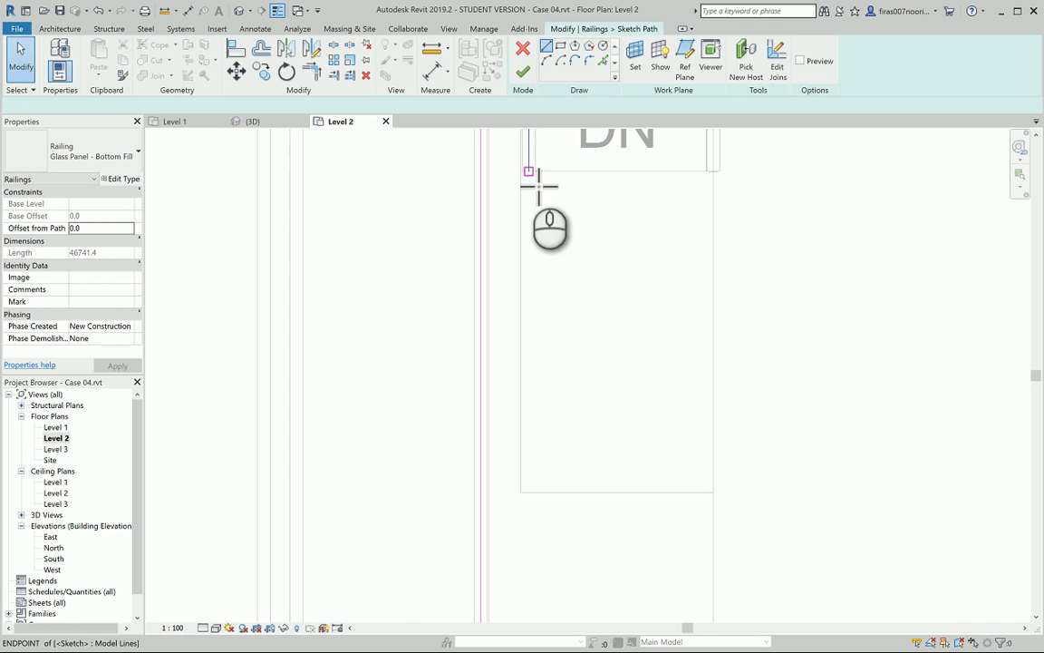
pyautogui.click(529, 170)
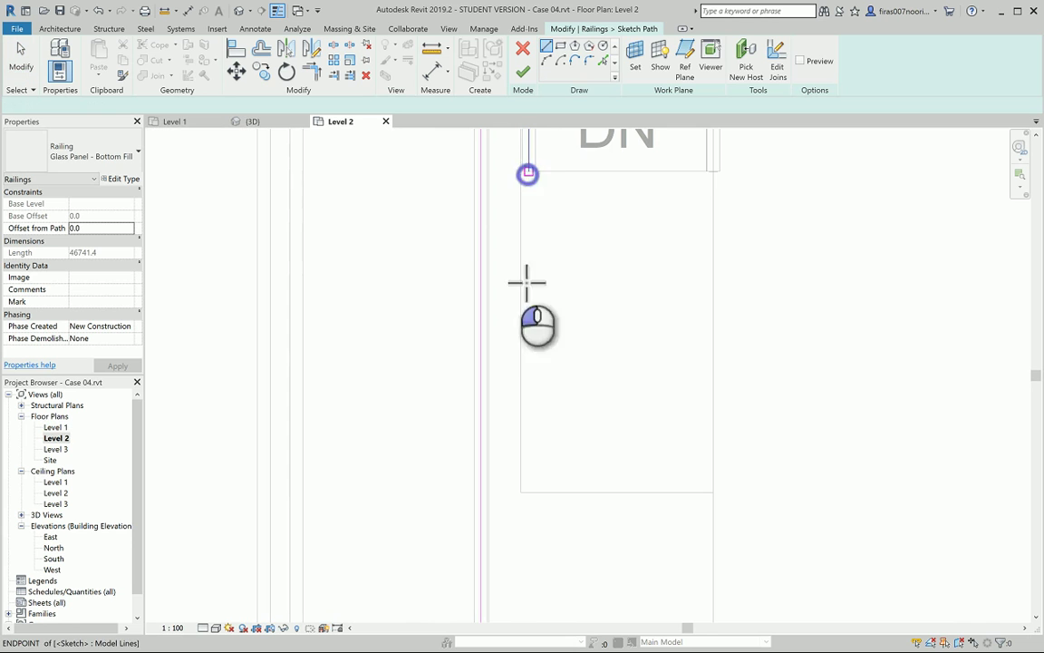
pyautogui.click(532, 490)
pyautogui.press('Escape')
pyautogui.press('Escape')
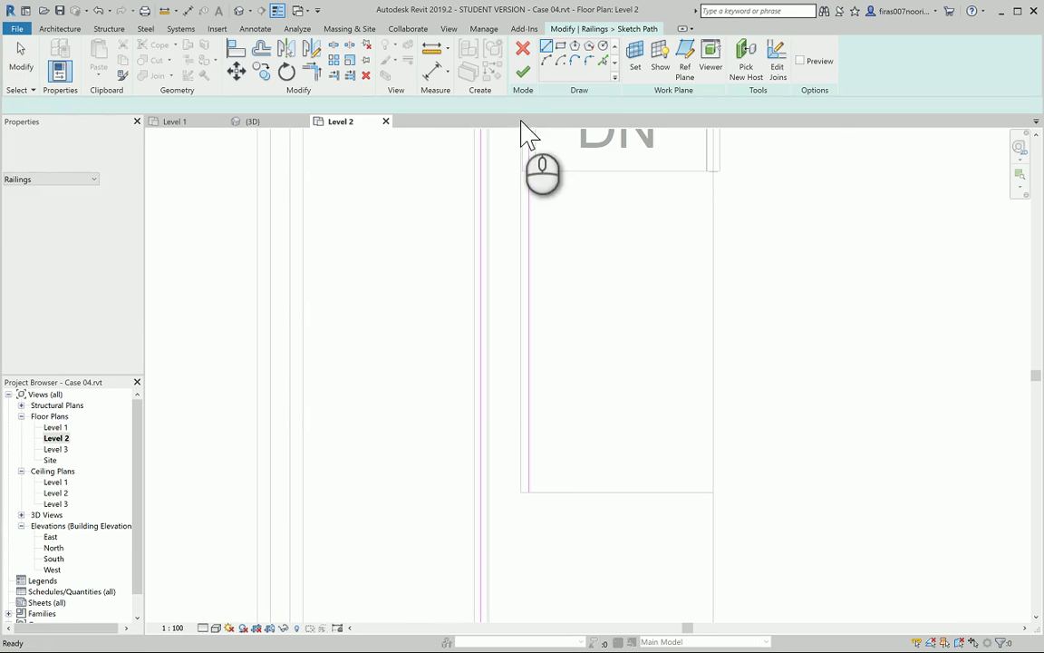
# Step: Add path lines along the slab's next two edges at a 50 mm offset, trim the corner, and finish the railing path
pyautogui.click(603, 60)
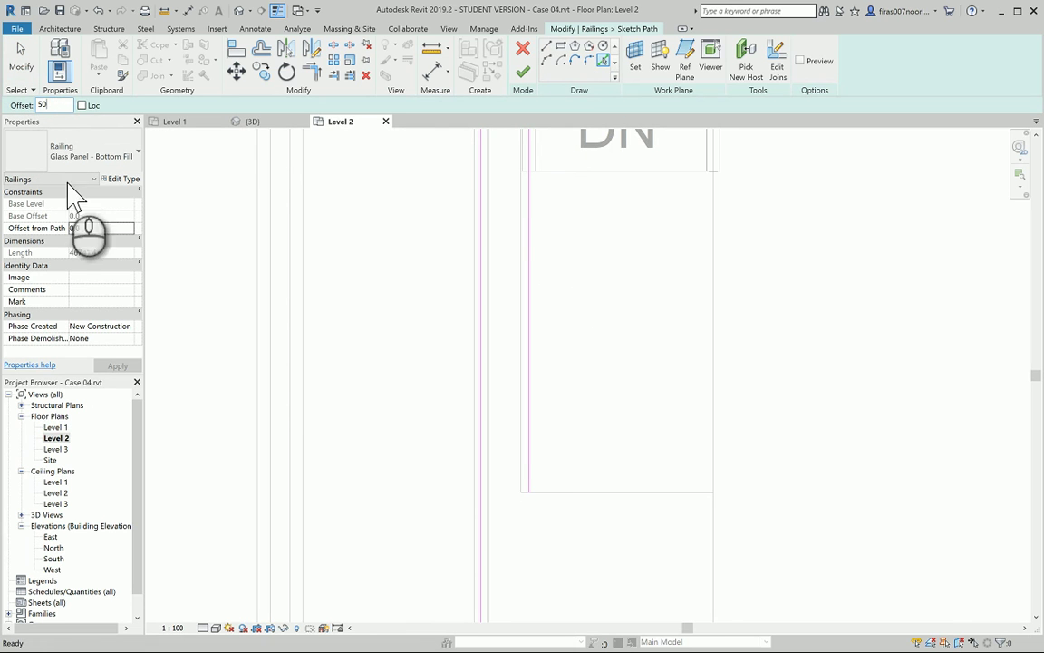
pyautogui.click(602, 490)
pyautogui.click(715, 552)
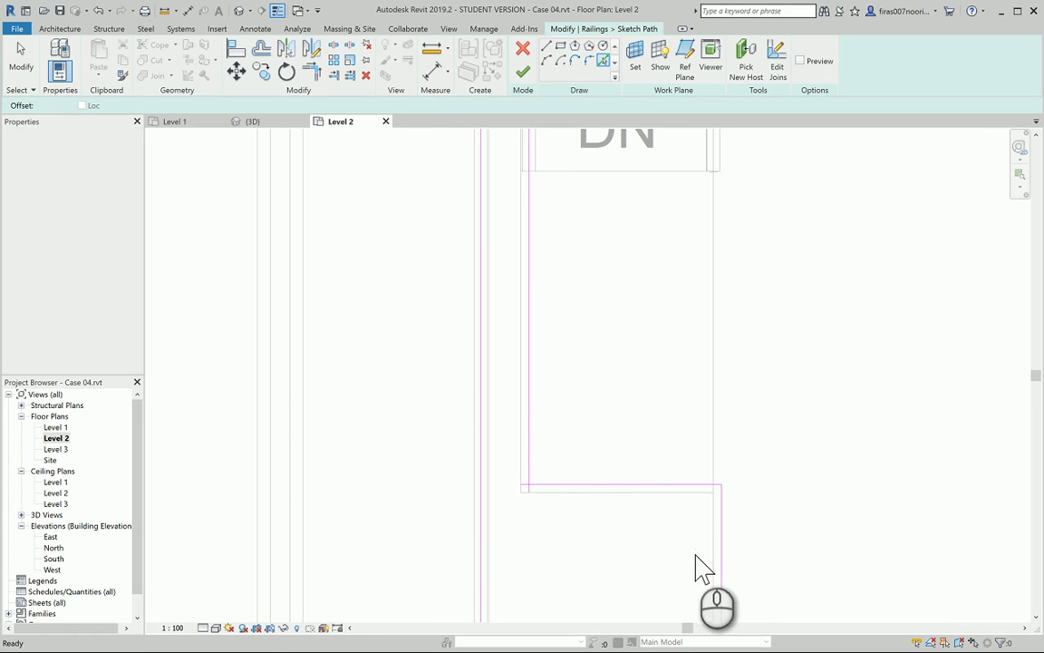
pyautogui.press('t')
pyautogui.press('r')
pyautogui.click(536, 477)
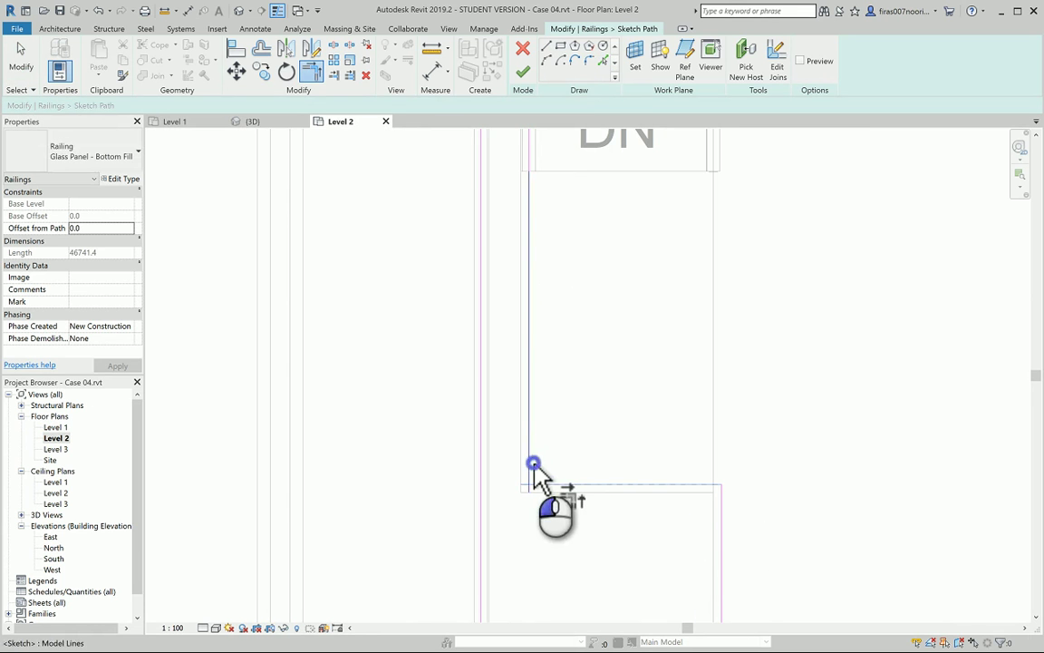
pyautogui.scroll(-4, 580, 426)
pyautogui.moveTo(613, 536); pyautogui.dragTo(626, 457, button='middle')
pyautogui.scroll(3, 624, 303)
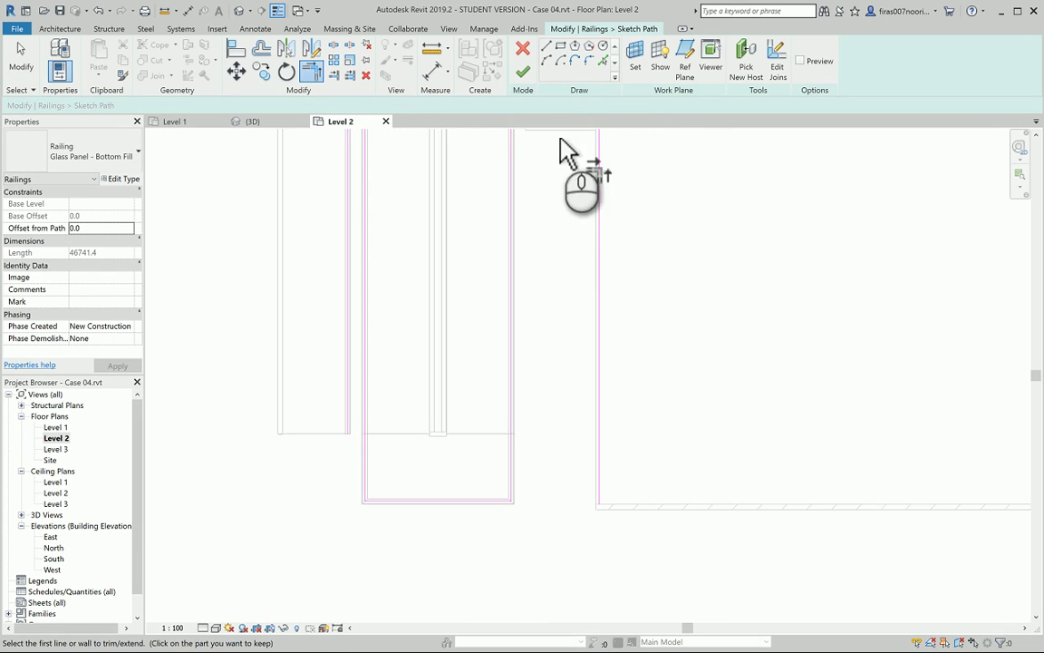
pyautogui.click(522, 72)
# Step: Inspect the extended railing in 3D, including its end at the brick wall and the turns at the landings
pyautogui.click(600, 233)
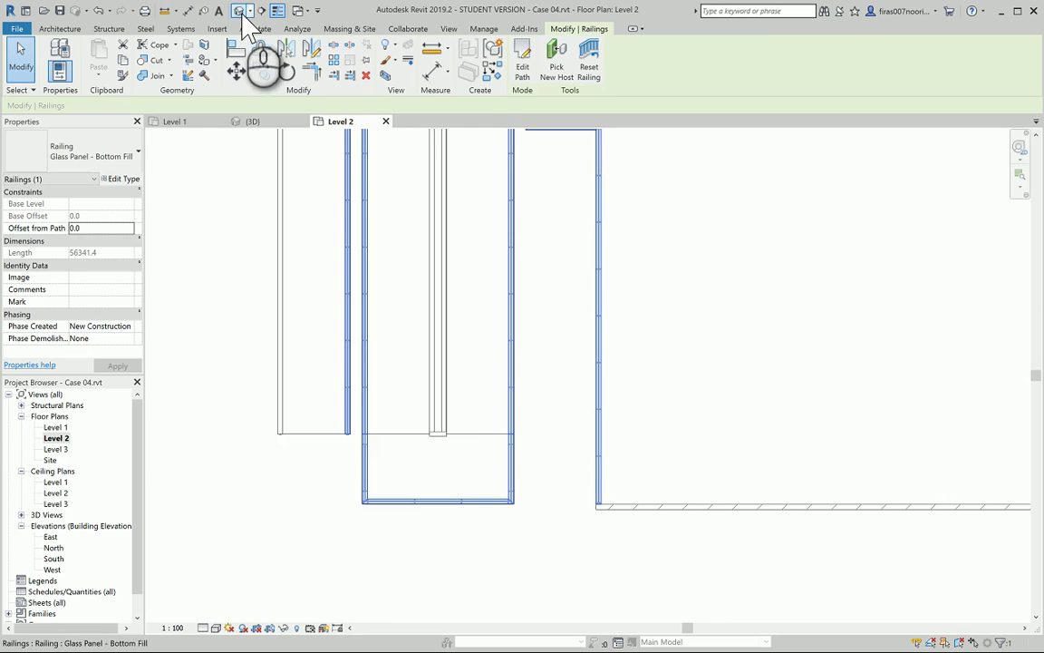
pyautogui.click(242, 12)
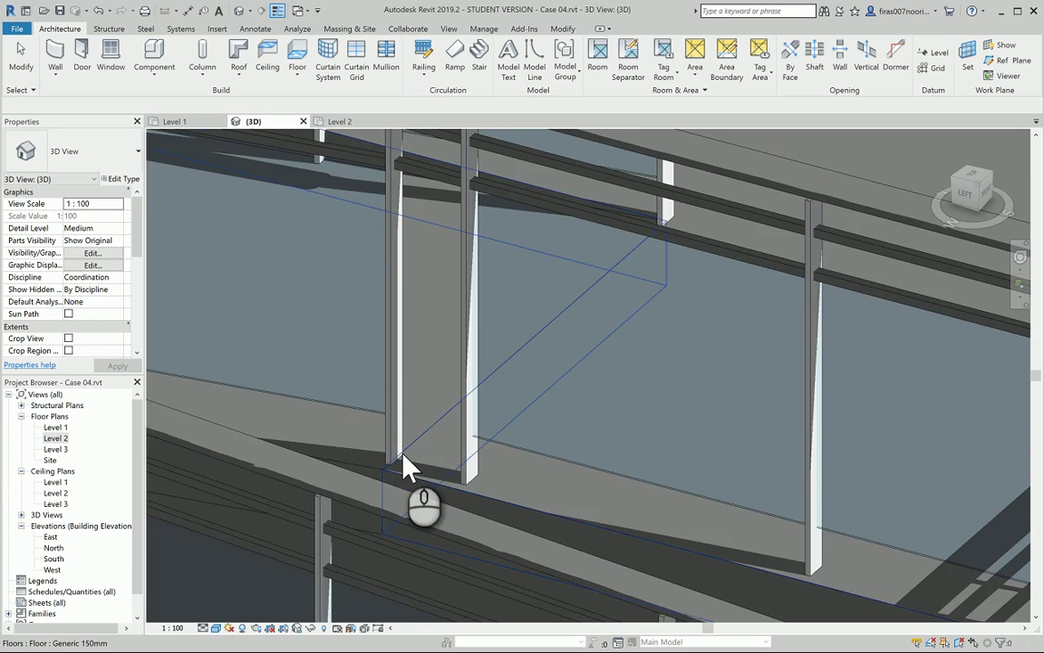
pyautogui.moveTo(444, 423); pyautogui.dragTo(419, 343, button='middle')
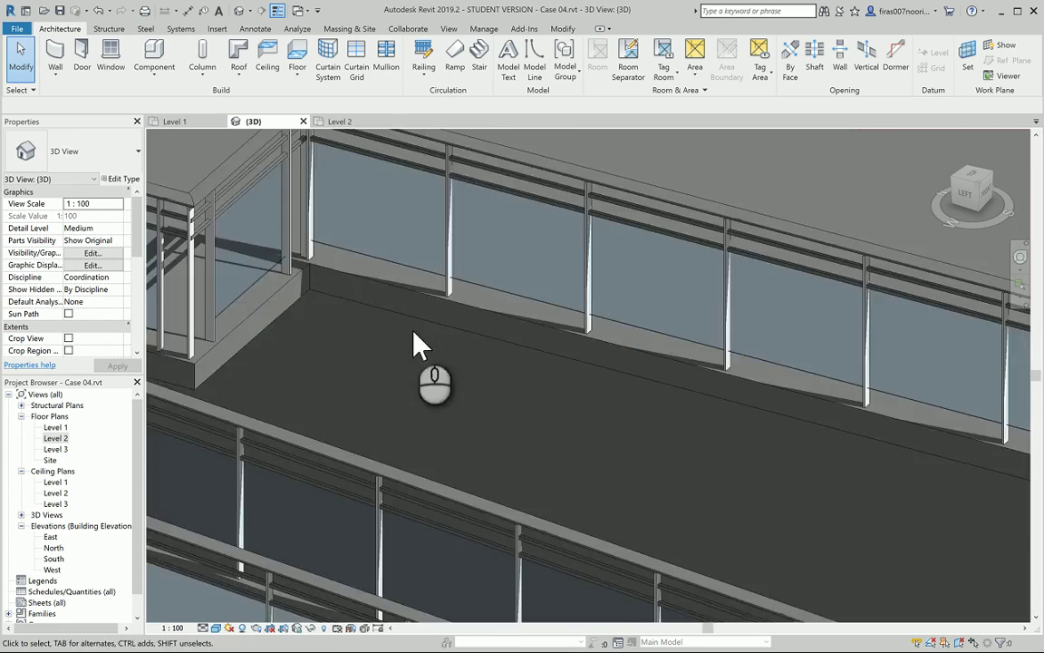
pyautogui.scroll(-3, 629, 355)
pyautogui.click(643, 352)
pyautogui.scroll(6, 716, 426)
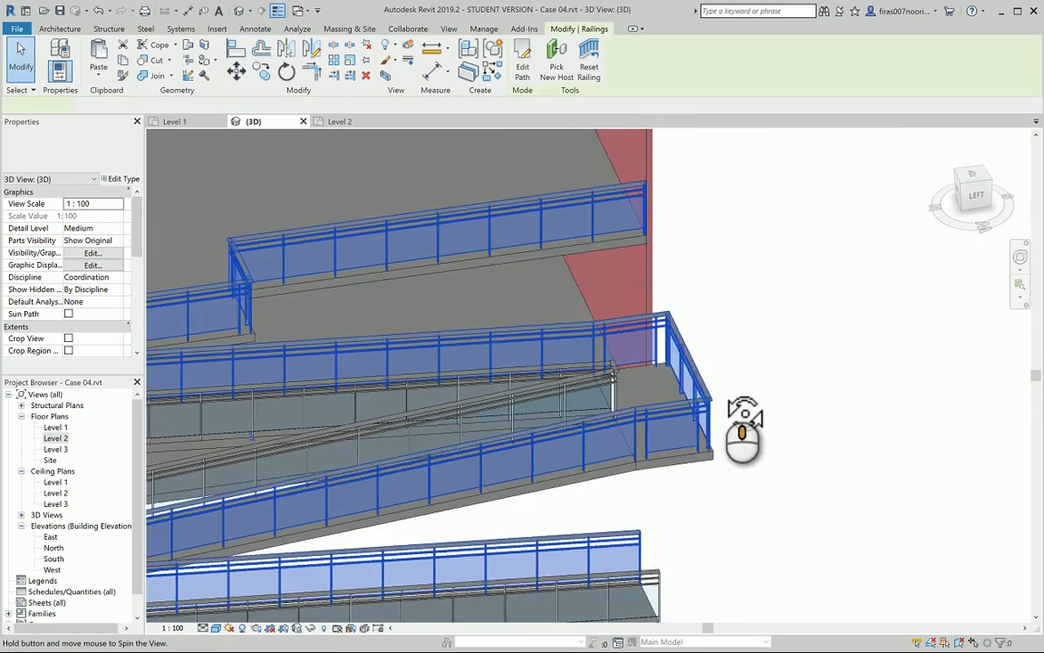
pyautogui.scroll(3, 632, 171)
pyautogui.moveTo(601, 196); pyautogui.dragTo(718, 361, button='middle')
pyautogui.click(806, 323)
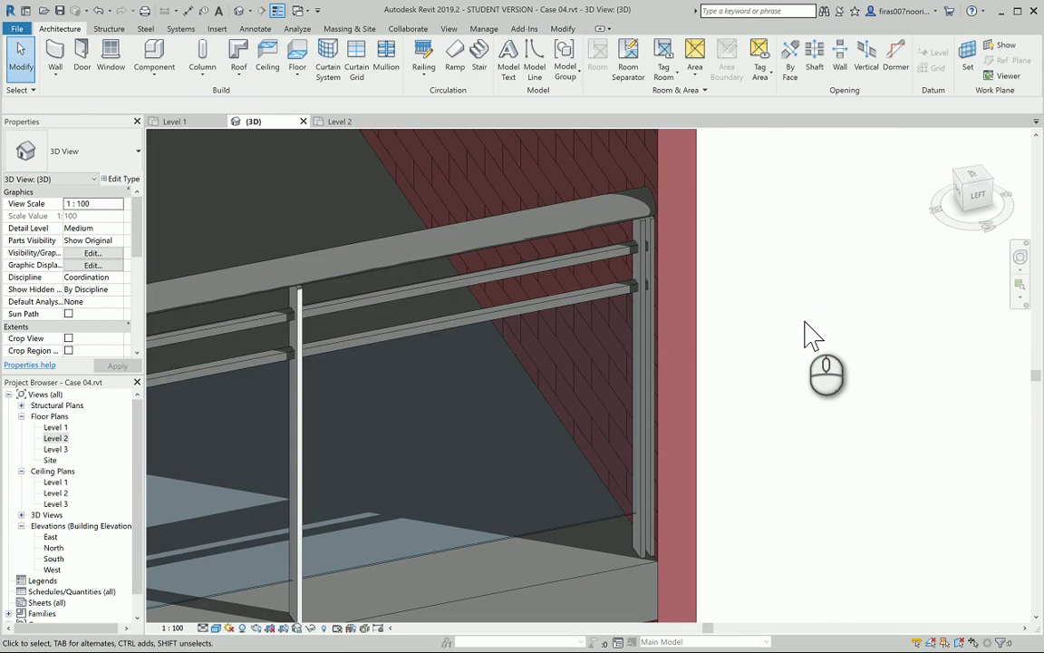
pyautogui.scroll(-8, 812, 336)
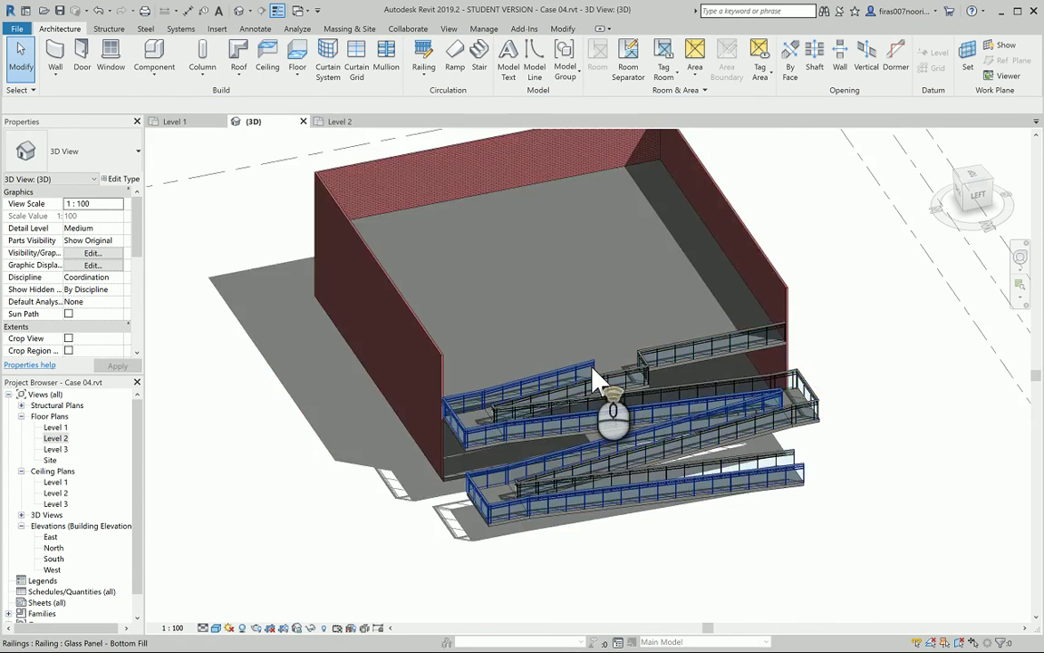
# Step: Open the other ramp railing's path for editing, and switch to the Level 2 floor plan
pyautogui.scroll(3, 594, 376)
pyautogui.click(596, 380)
pyautogui.scroll(2, 595, 379)
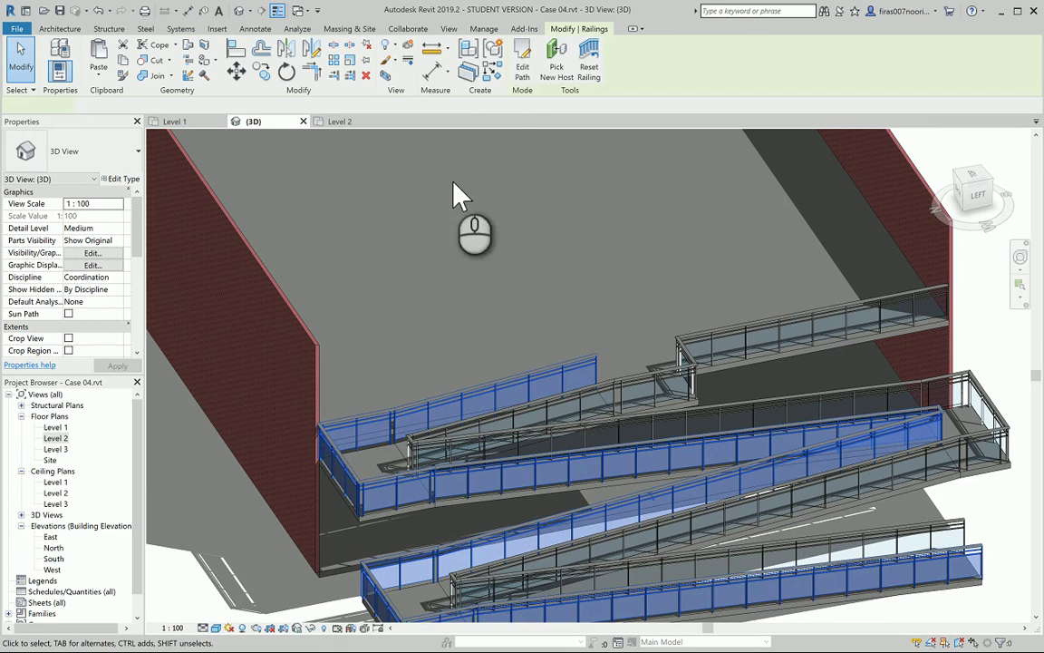
pyautogui.click(523, 56)
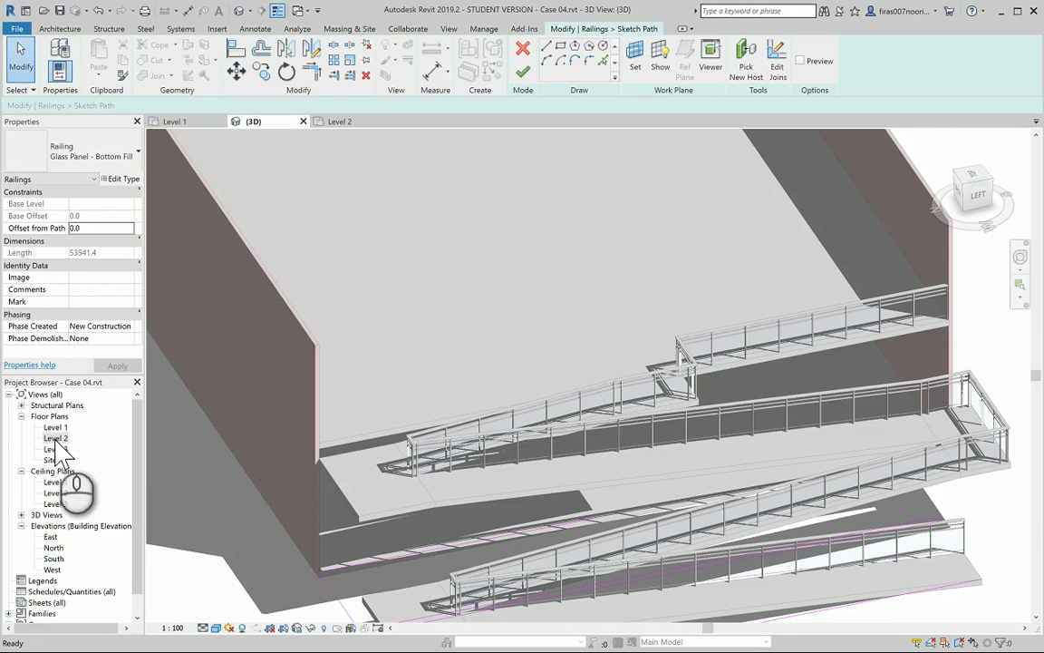
pyautogui.doubleClick(54, 438)
# Step: Offset the railing path lines around both upper ramp landings inward by 50 mm
pyautogui.scroll(3, 397, 310)
pyautogui.moveTo(389, 299); pyautogui.dragTo(426, 578, button='middle')
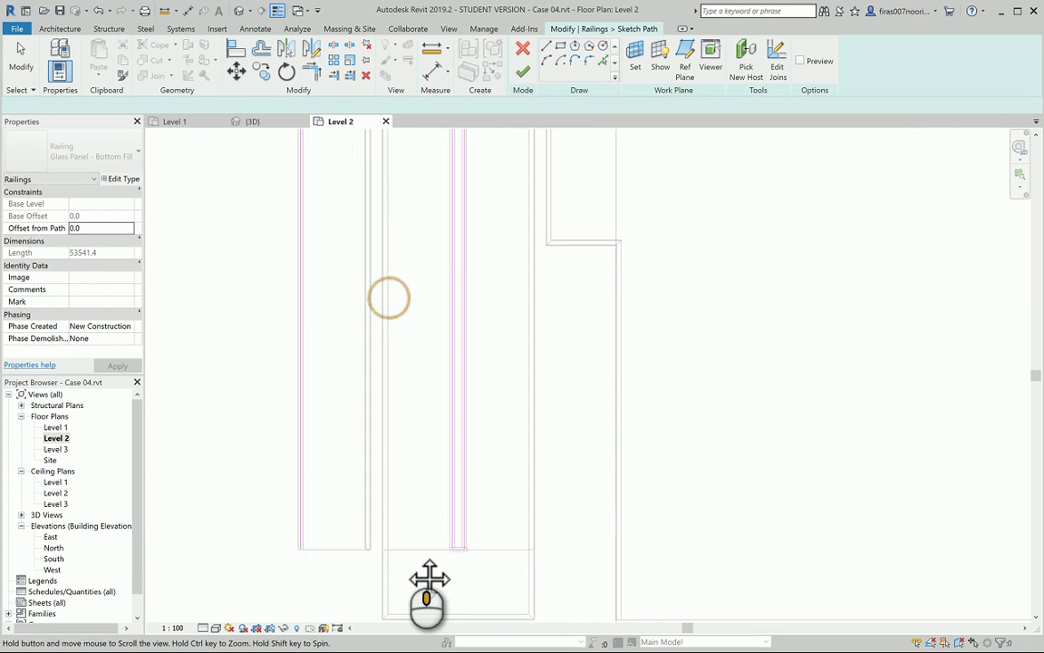
pyautogui.moveTo(487, 281); pyautogui.dragTo(453, 583, button='middle')
pyautogui.scroll(1, 585, 163)
pyautogui.moveTo(562, 170); pyautogui.dragTo(535, 233, button='middle')
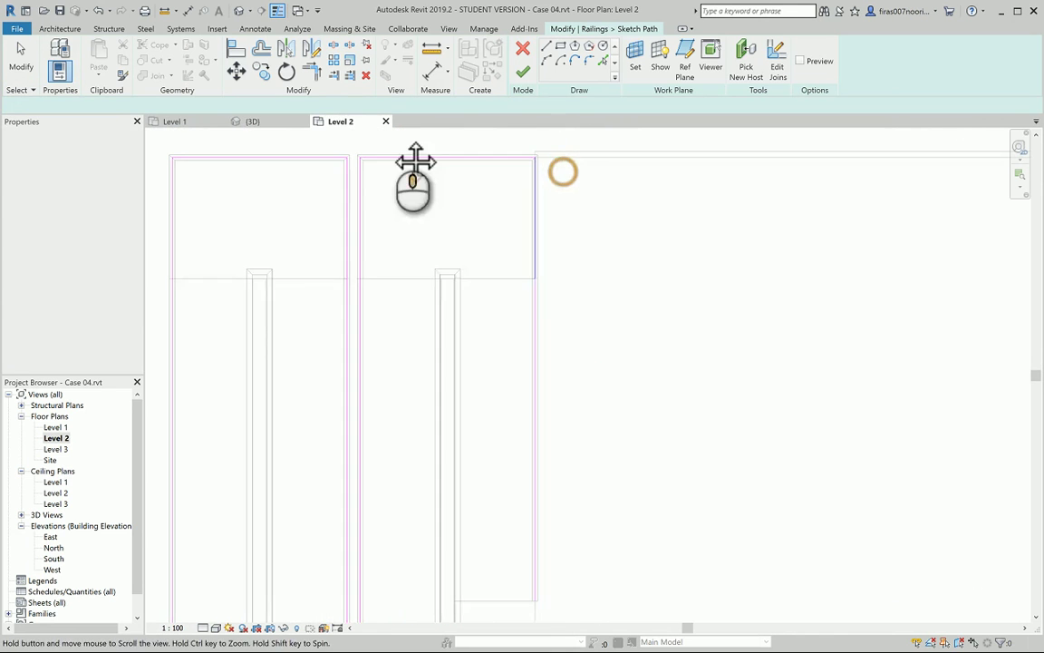
pyautogui.click(271, 52)
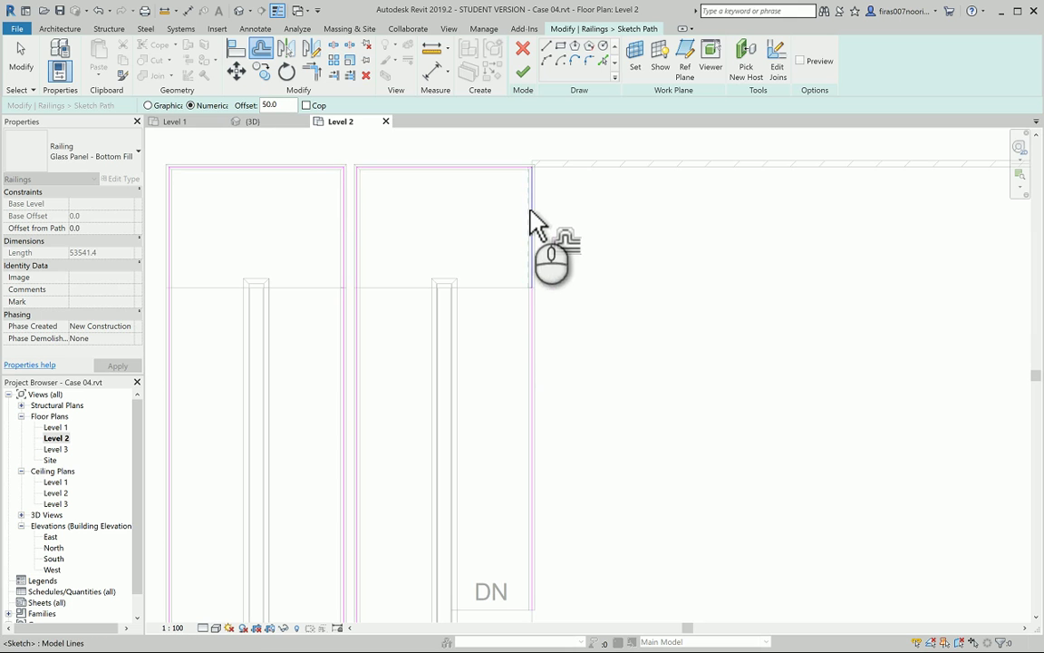
pyautogui.click(528, 324)
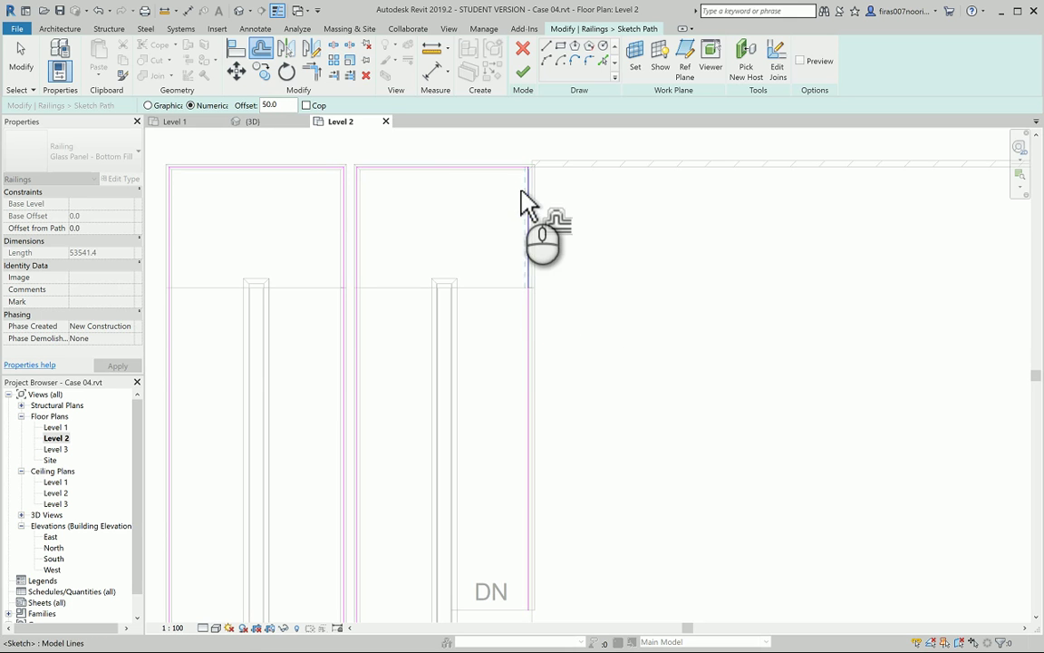
pyautogui.click(357, 217)
pyautogui.click(354, 339)
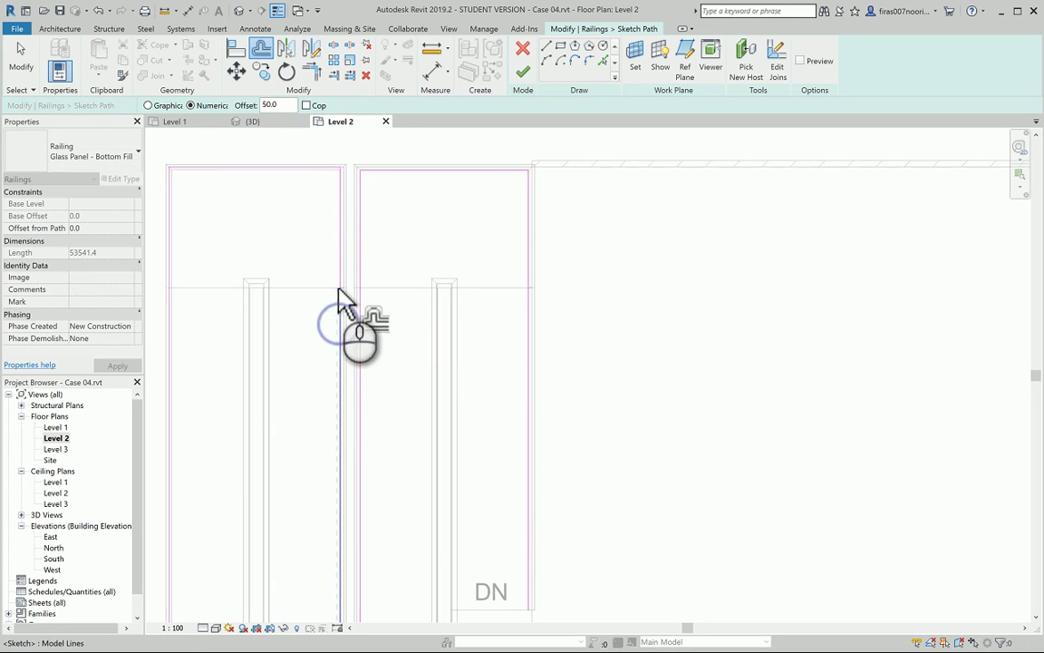
pyautogui.click(214, 169)
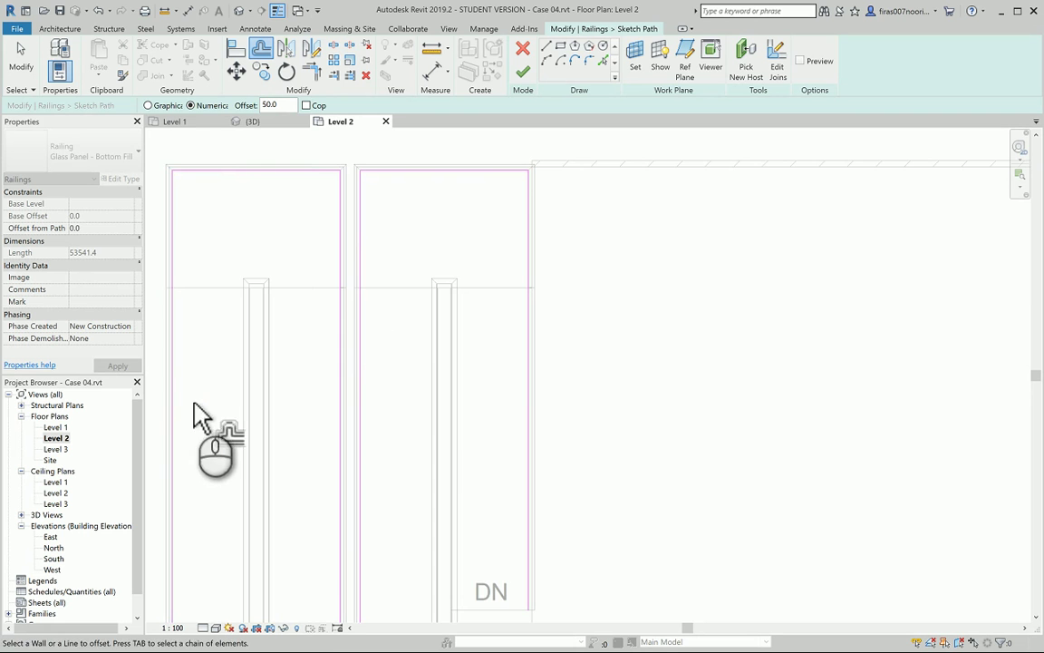
# Step: Offset the short path line at this railing's lower turn outward onto the landing by 50 mm twice
pyautogui.moveTo(196, 410)
pyautogui.mouseDown(button='middle')
pyautogui.moveTo(249, 144)
pyautogui.moveTo(318, 469)
pyautogui.moveTo(345, 223)
pyautogui.mouseUp(button='middle')
pyautogui.scroll(6, 409, 607)
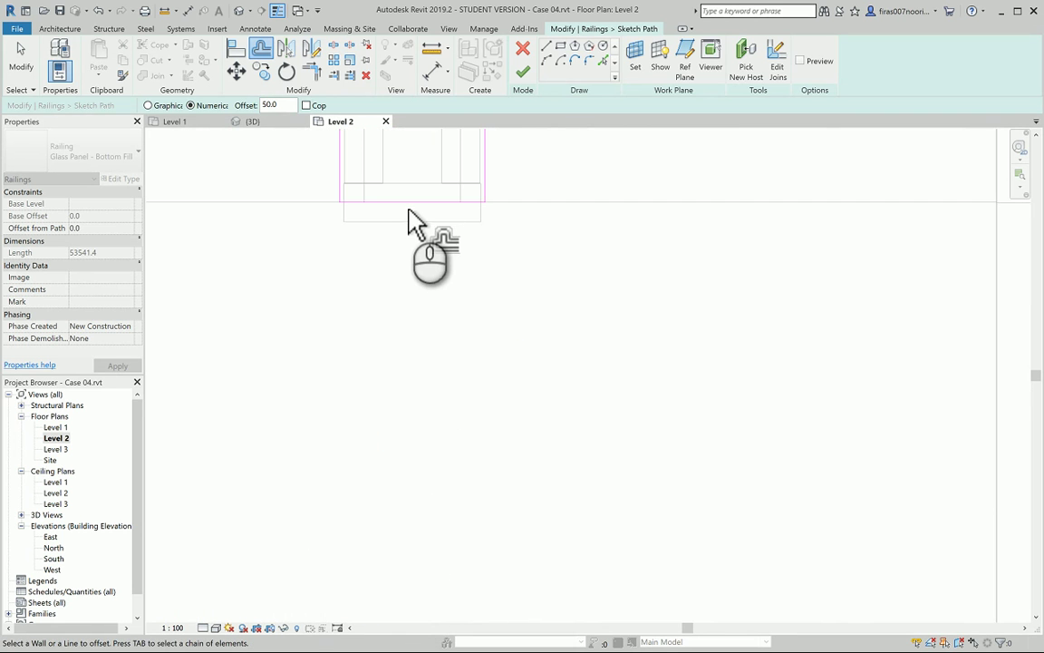
pyautogui.click(413, 224)
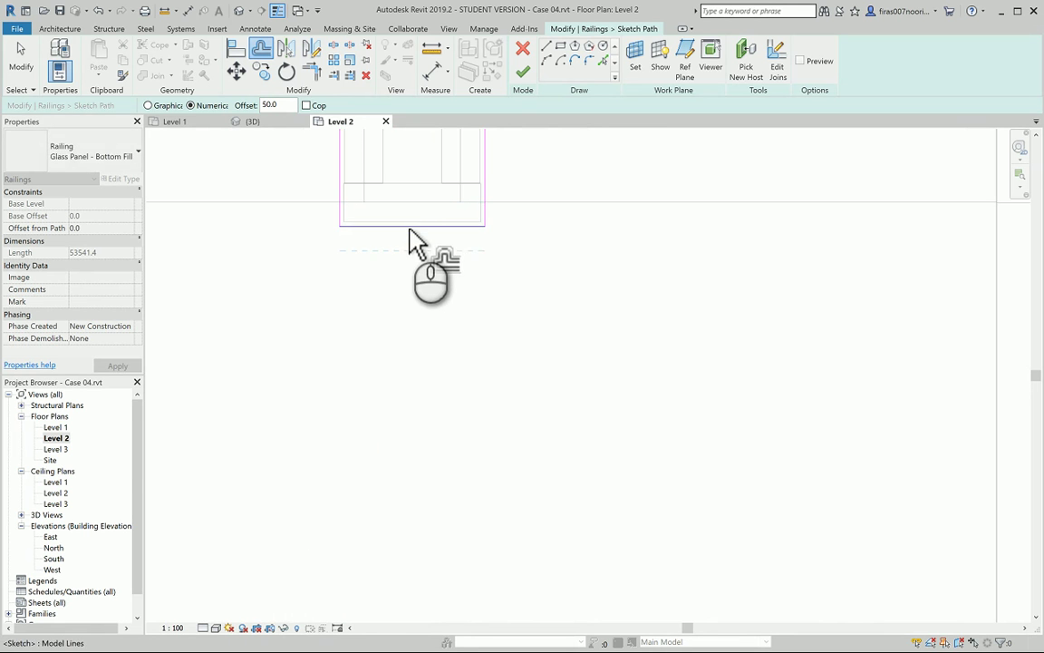
pyautogui.click(408, 229)
pyautogui.scroll(-3, 327, 334)
pyautogui.moveTo(326, 334)
pyautogui.mouseDown(button='middle')
pyautogui.moveTo(510, 359)
pyautogui.moveTo(586, 357)
pyautogui.mouseUp(button='middle')
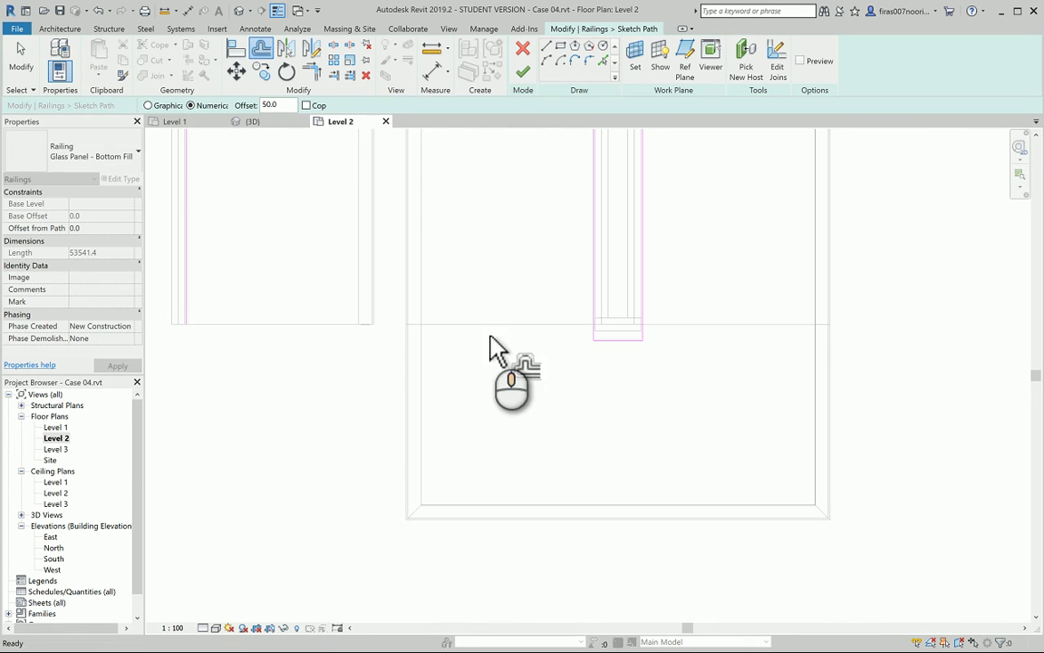
# Step: Split both side lines of the lower turn where they cross the landing edge
pyautogui.click(334, 47)
pyautogui.click(594, 323)
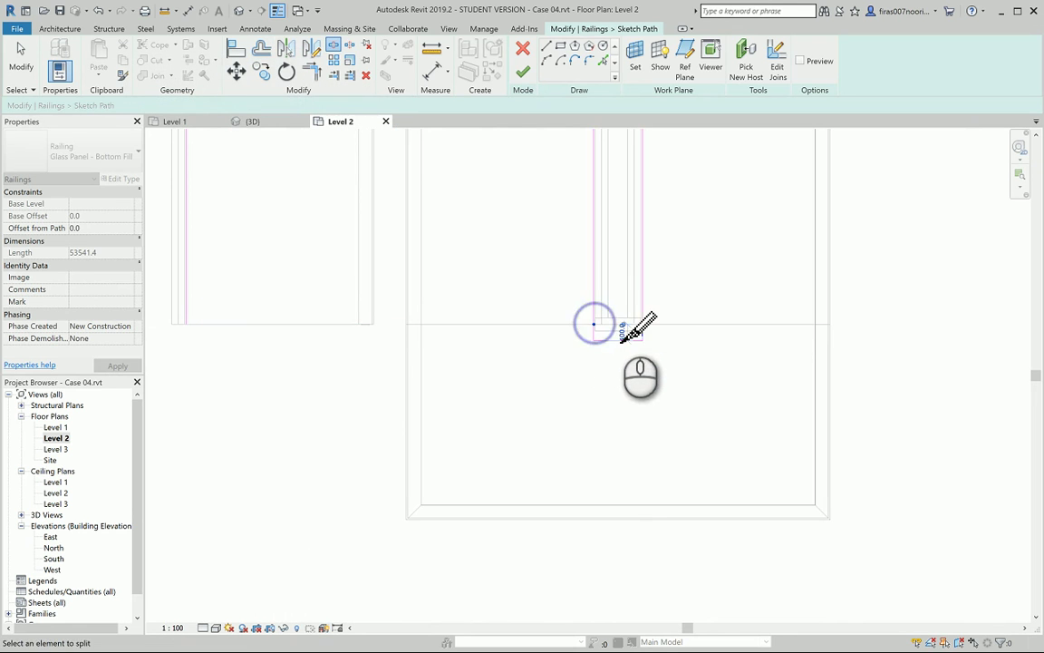
pyautogui.click(642, 323)
# Step: Extend the railing path about 200 mm beyond the top flight's end, and jog it sideways to 50 mm past the slab edge
pyautogui.scroll(-2, 594, 401)
pyautogui.scroll(-3, 531, 216)
pyautogui.moveTo(528, 203)
pyautogui.mouseDown(button='middle')
pyautogui.moveTo(541, 467)
pyautogui.moveTo(543, 327)
pyautogui.moveTo(543, 412)
pyautogui.moveTo(473, 421)
pyautogui.moveTo(526, 394)
pyautogui.mouseUp(button='middle')
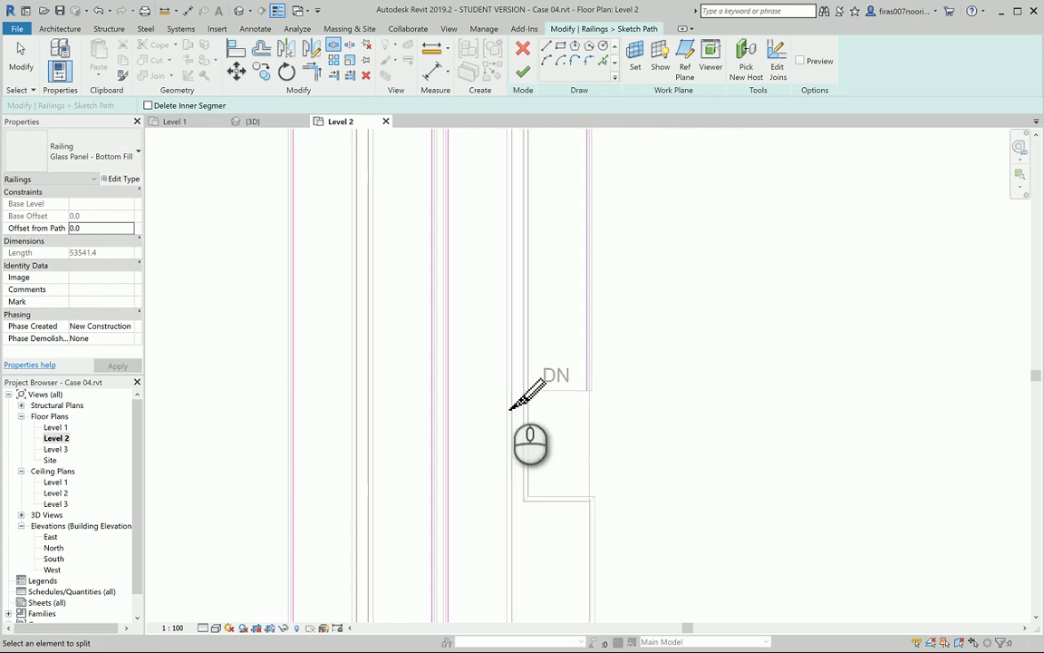
pyautogui.scroll(3, 606, 391)
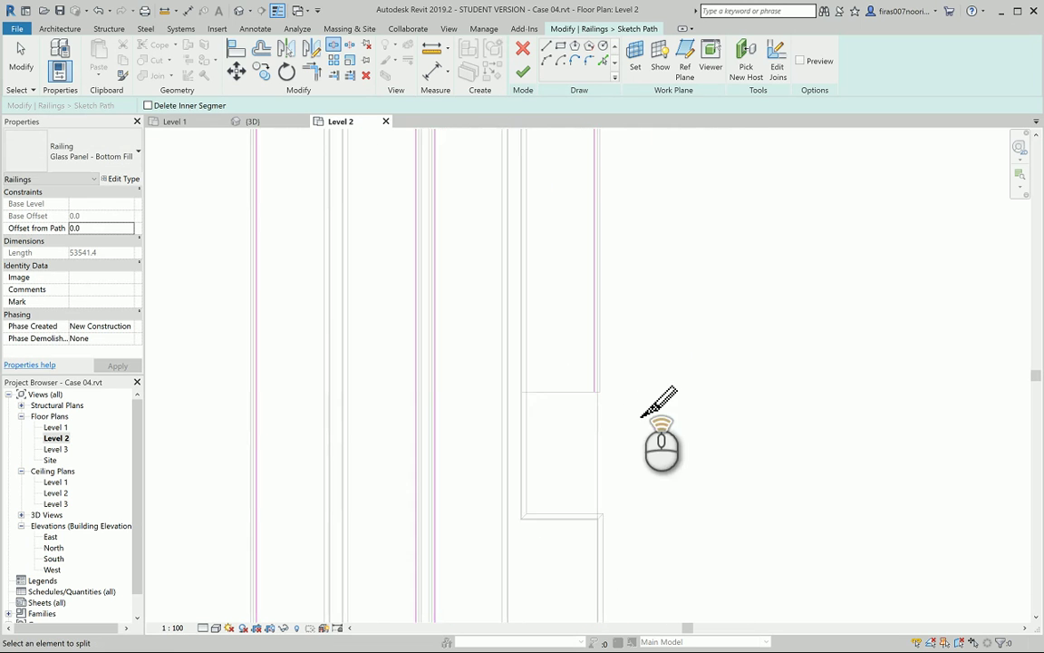
pyautogui.click(547, 47)
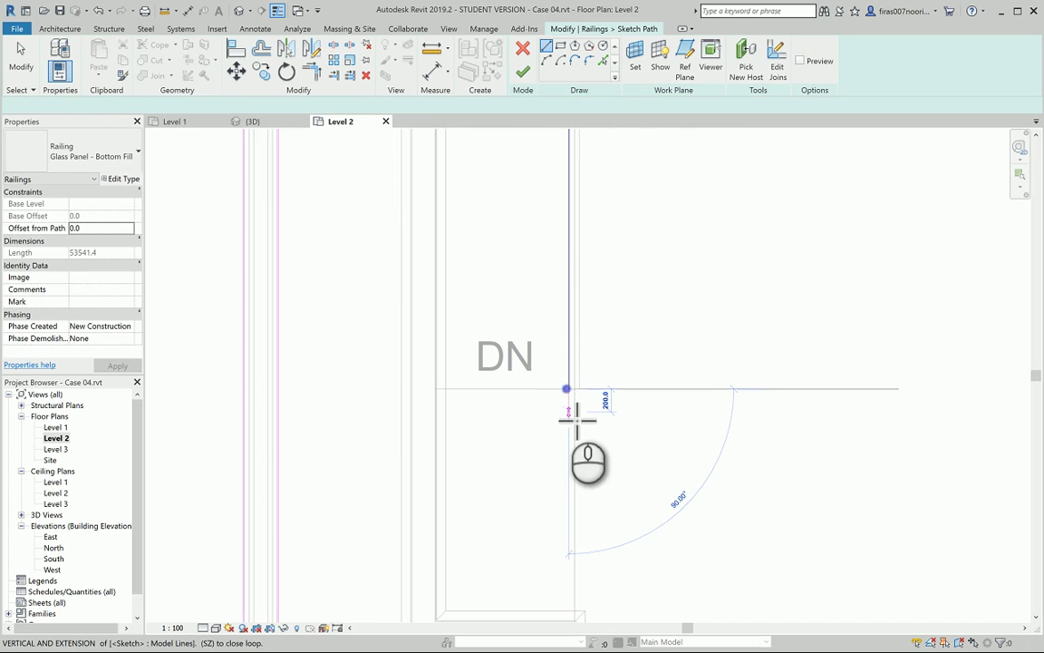
pyautogui.click(568, 410)
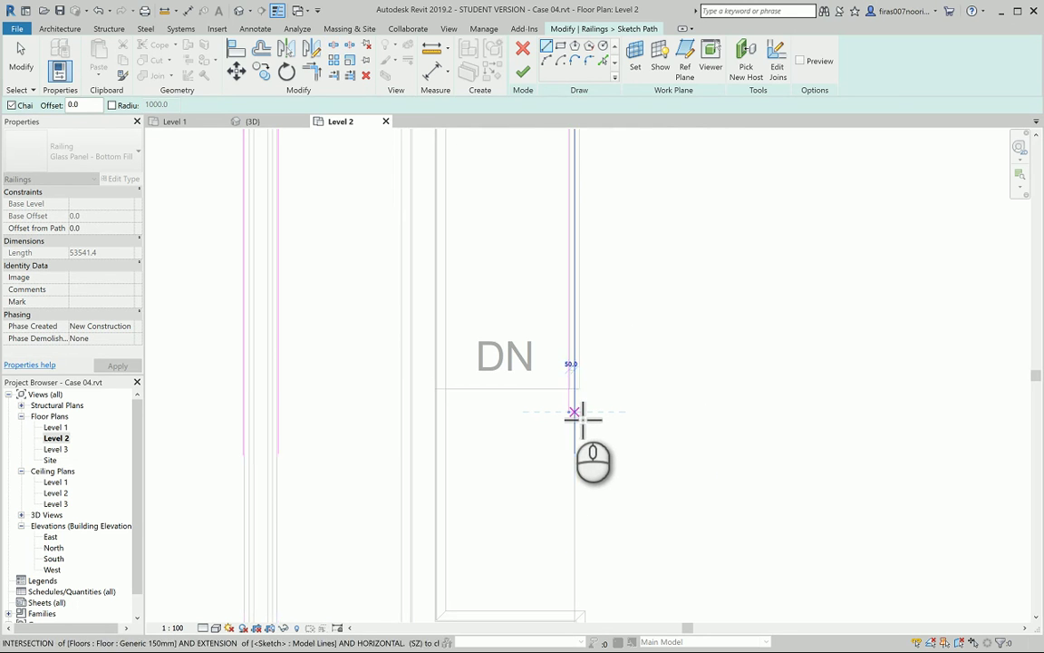
pyautogui.scroll(3, 588, 423)
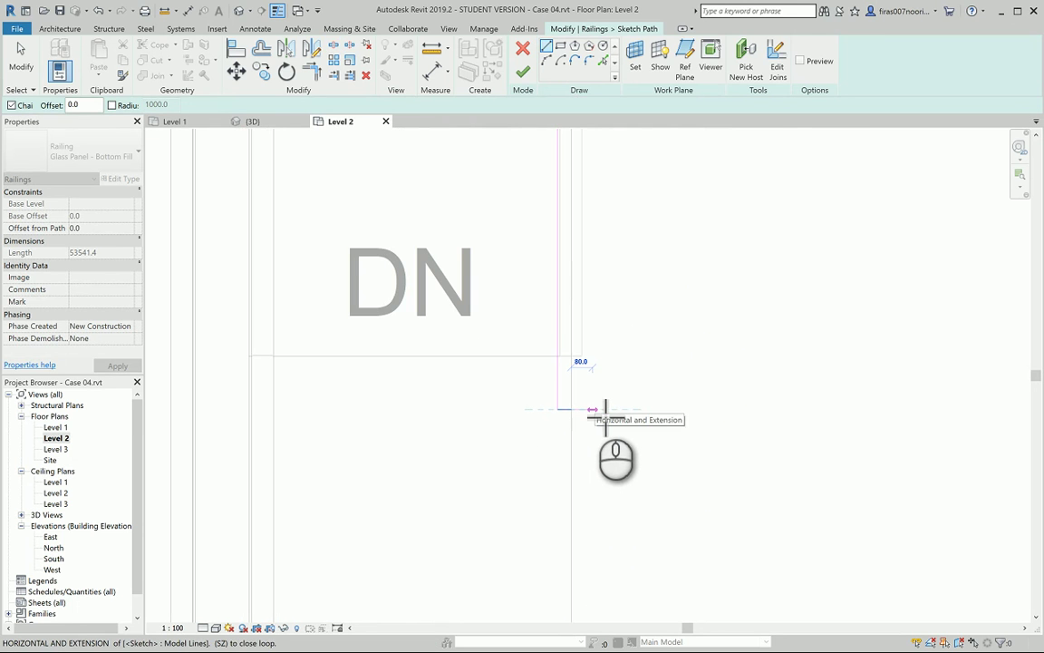
pyautogui.write('50')
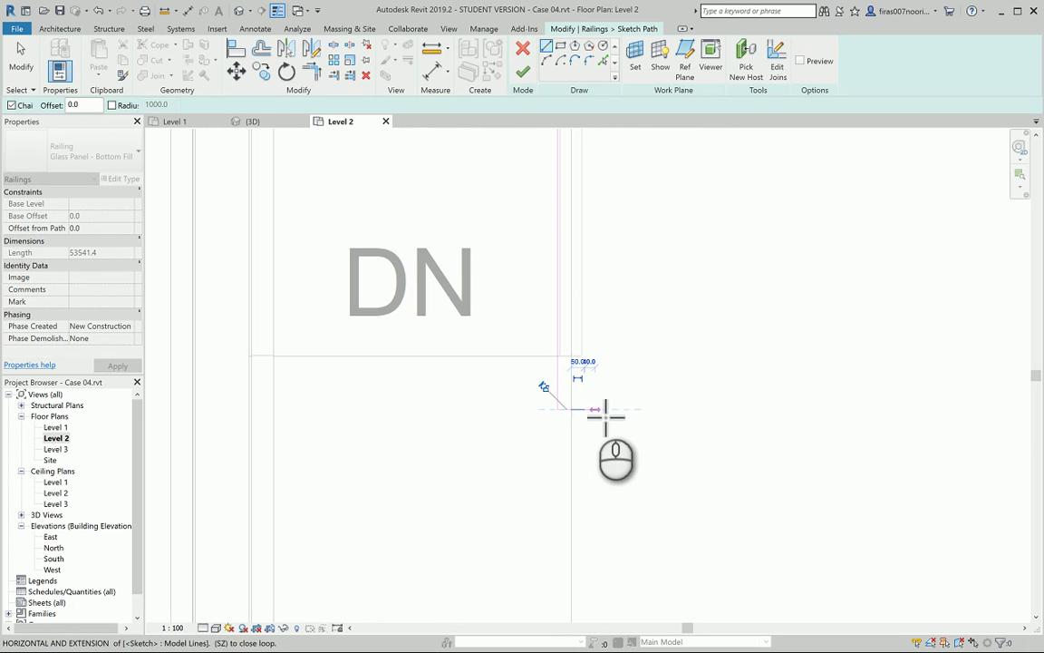
# Step: Draw the path line from the jog parallel to the slab edge up to the brick wall's inner face, and end the line
pyautogui.moveTo(596, 210); pyautogui.dragTo(589, 494, button='middle')
pyautogui.scroll(-2, 573, 462)
pyautogui.scroll(3, 575, 340)
pyautogui.moveTo(585, 298); pyautogui.dragTo(585, 356, button='middle')
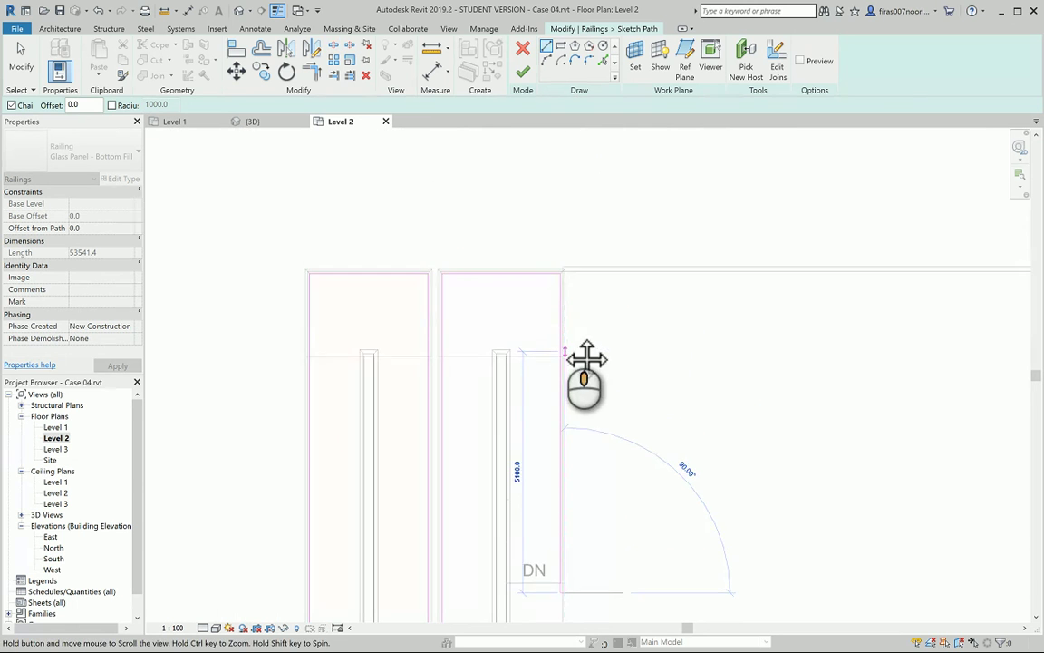
pyautogui.scroll(3, 573, 286)
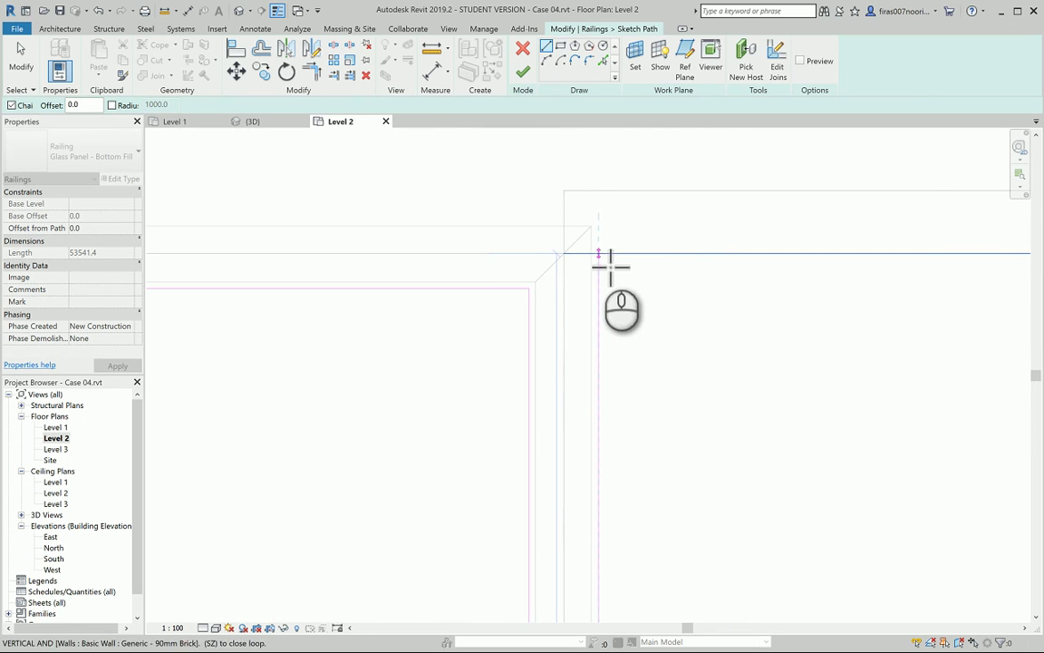
pyautogui.click(601, 258)
pyautogui.rightClick(661, 306)
pyautogui.click(675, 305)
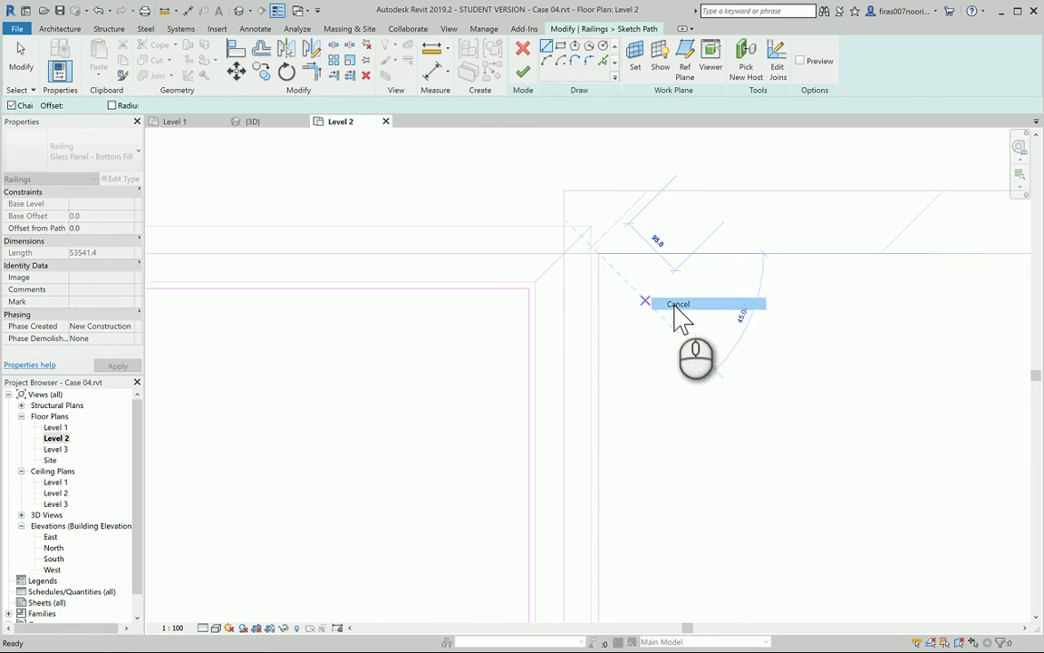
pyautogui.rightClick(676, 312)
pyautogui.click(698, 316)
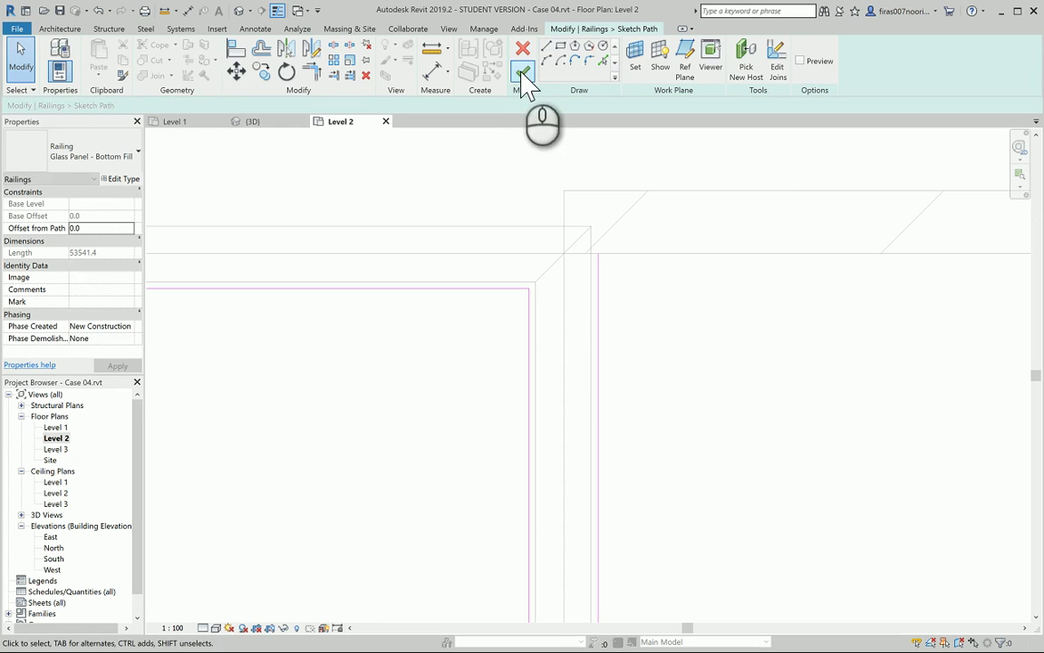
# Step: Finish the edited railing path sketch, switch to the 3D view, and clear the railing selection
pyautogui.click(523, 72)
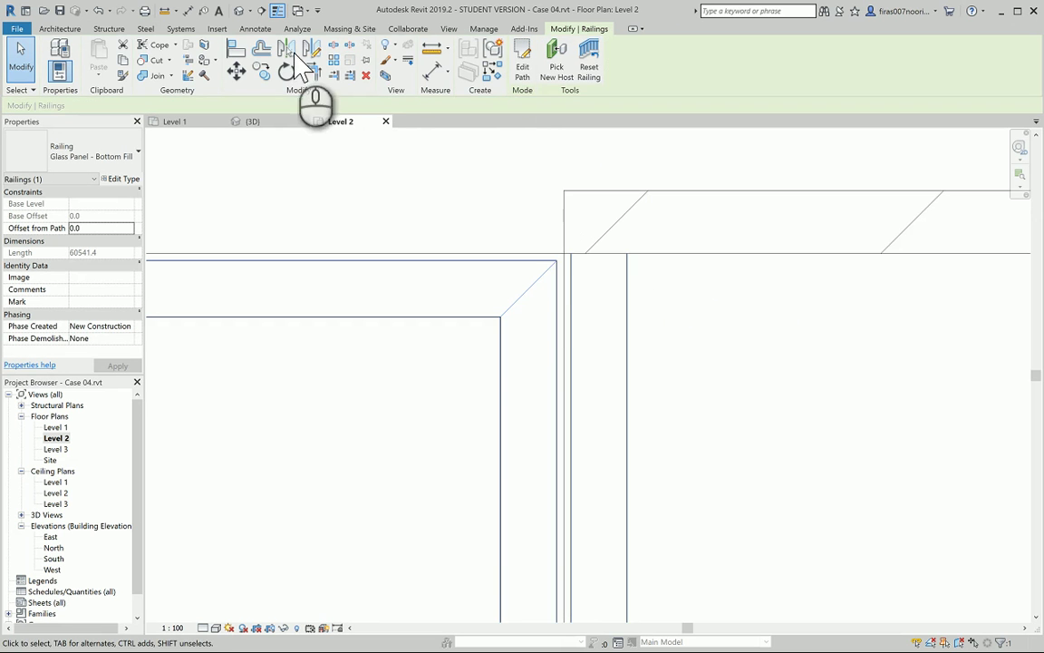
pyautogui.click(241, 10)
pyautogui.scroll(-3, 369, 249)
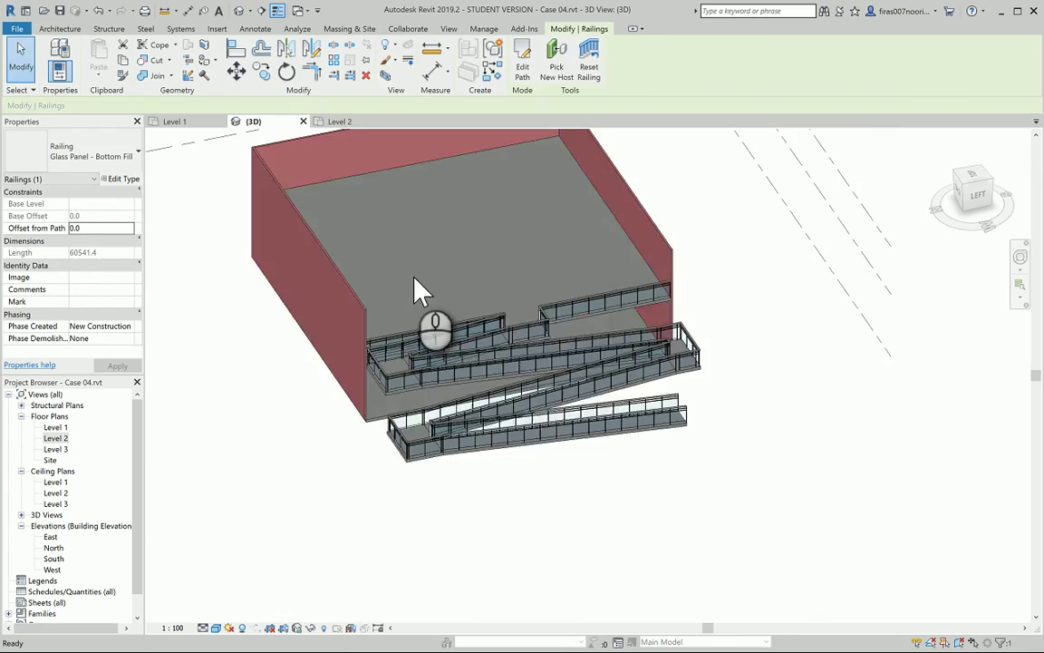
pyautogui.press('Escape')
# Step: Examine the glass-panel railings in 3D along the ramp flights, at the landing turns, and along the Level 2 slab edge
pyautogui.scroll(3, 496, 319)
pyautogui.keyDown('shift'); pyautogui.moveTo(494, 348); pyautogui.dragTo(595, 299, button='middle'); pyautogui.keyUp('shift')
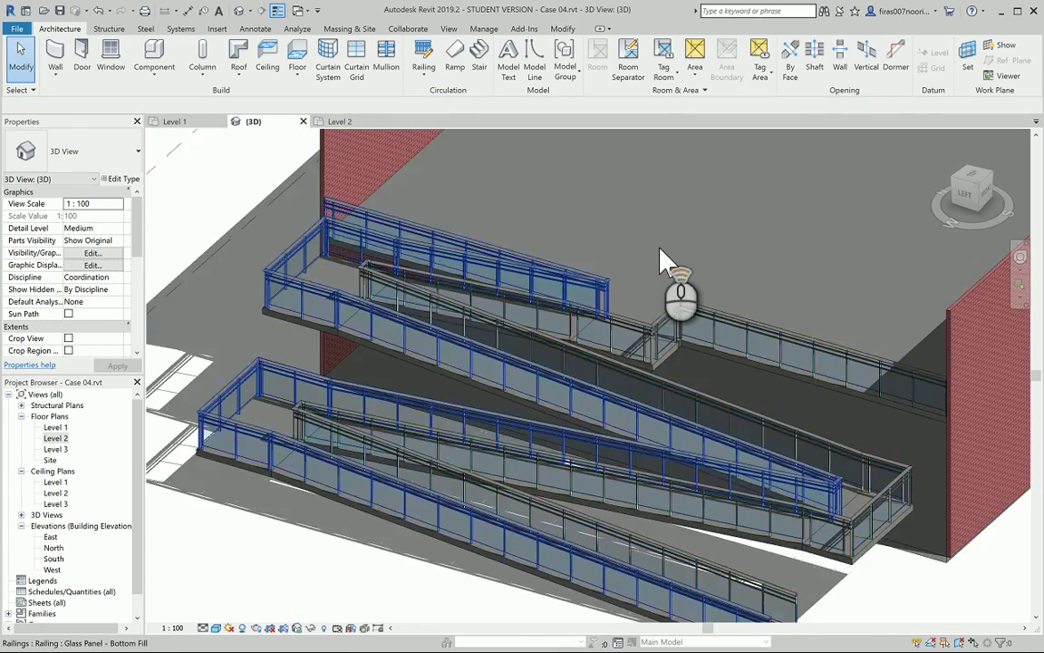
pyautogui.scroll(5, 664, 261)
pyautogui.scroll(-5, 661, 254)
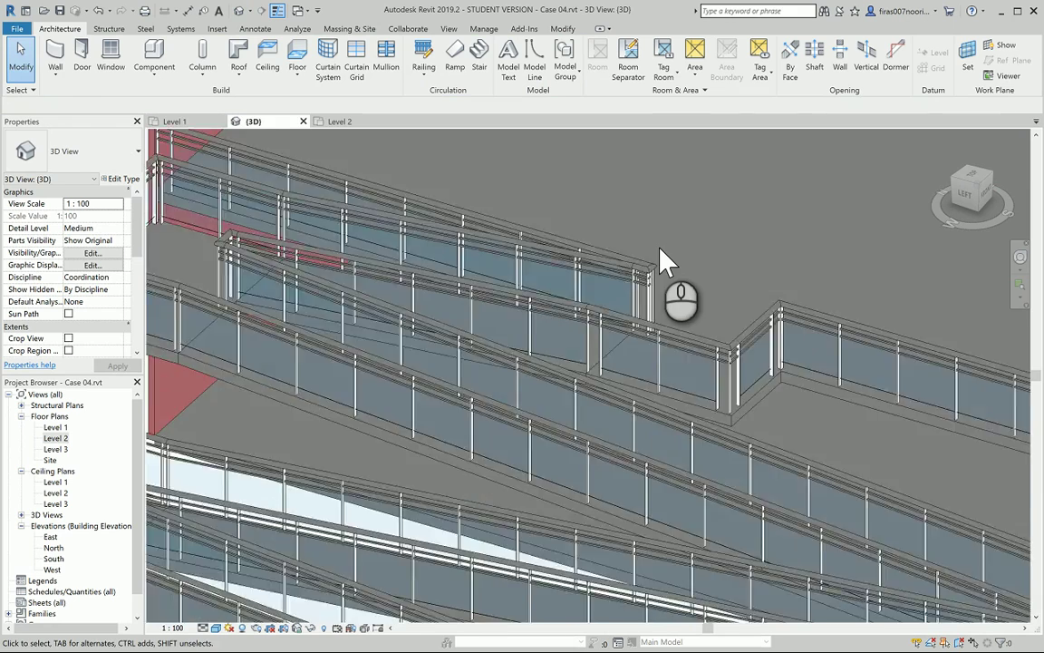
pyautogui.scroll(-4, 664, 260)
pyautogui.moveTo(717, 485); pyautogui.dragTo(552, 381, button='middle')
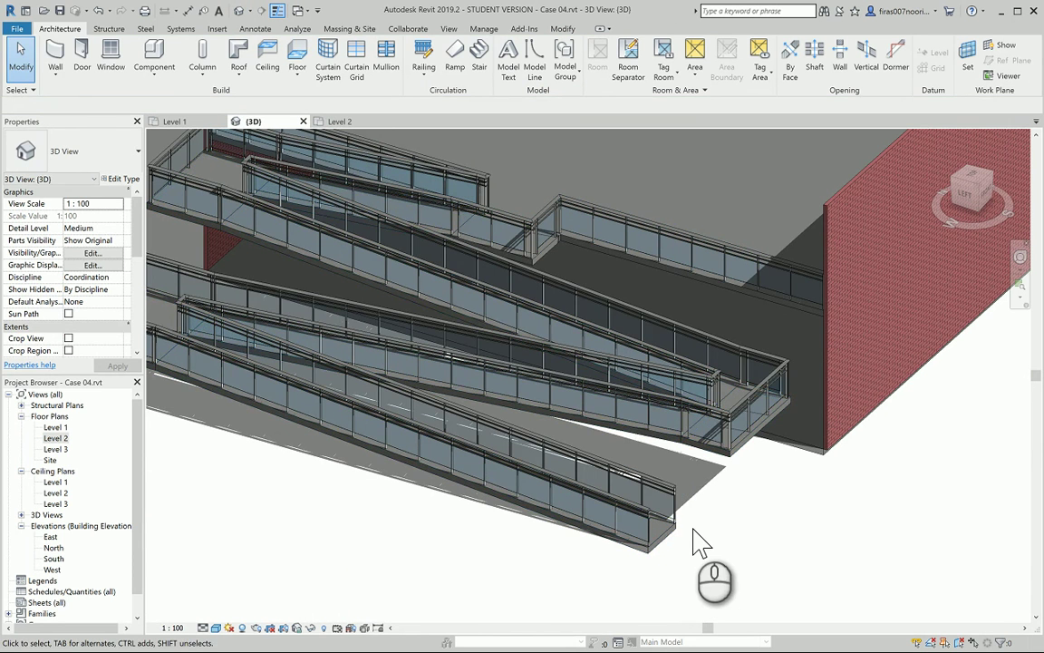
pyautogui.scroll(-3, 699, 541)
pyautogui.moveTo(569, 401); pyautogui.dragTo(664, 371, button='middle')
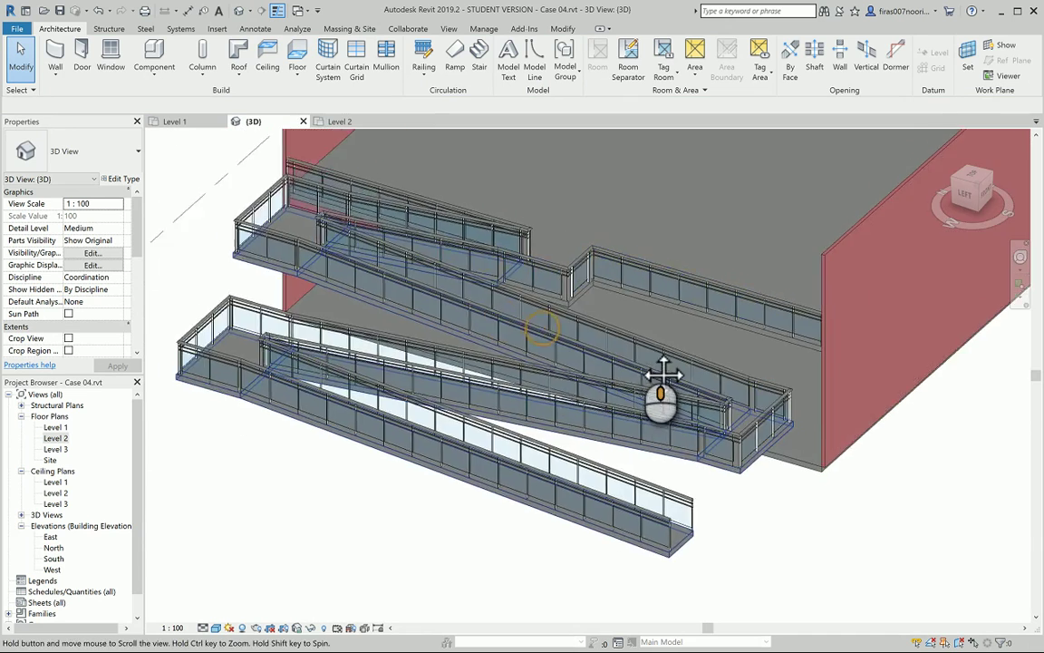
pyautogui.scroll(2, 634, 366)
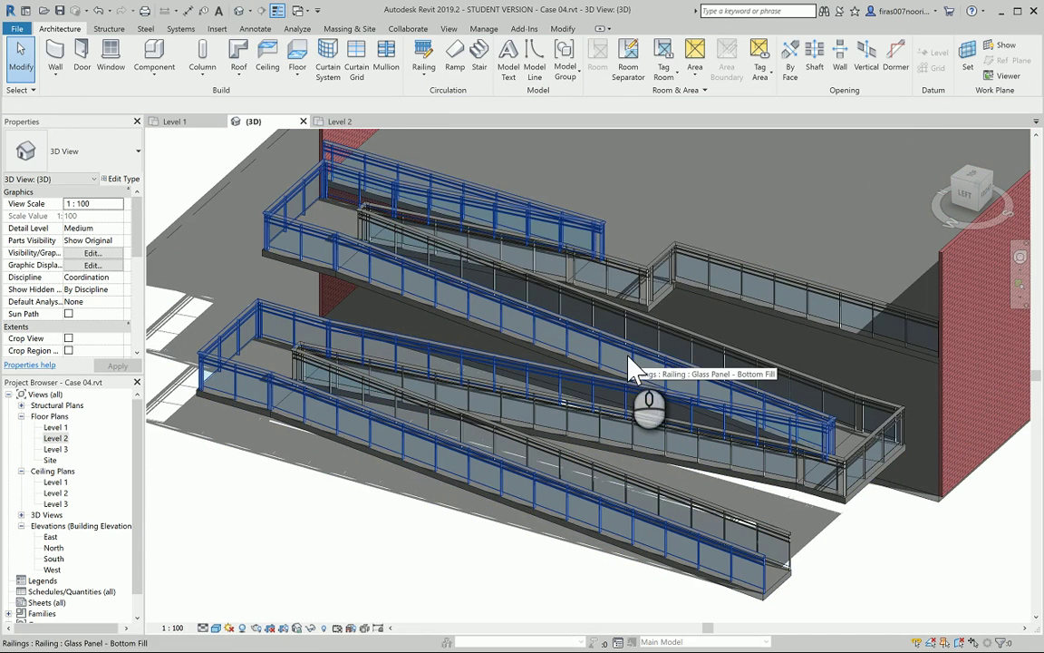